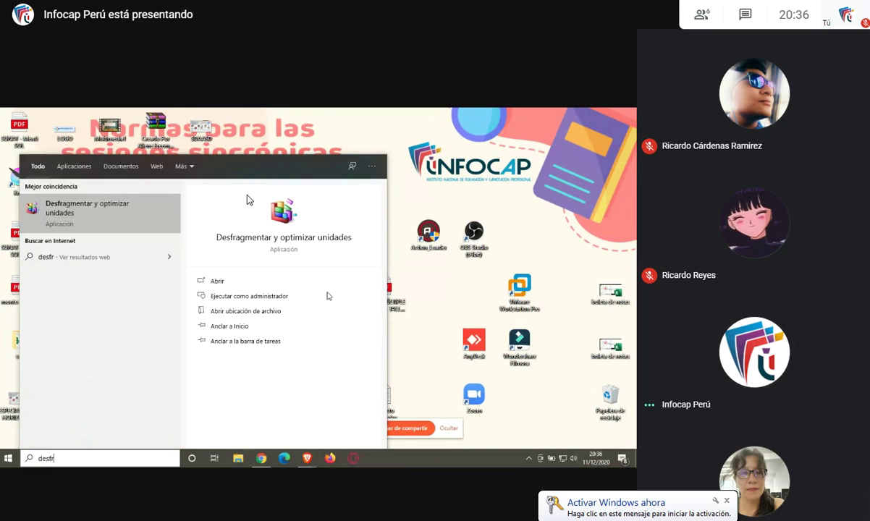
- Open Desfragmentar y optimizar unidades from a Windows search and start optimizing drive C:
text(r)
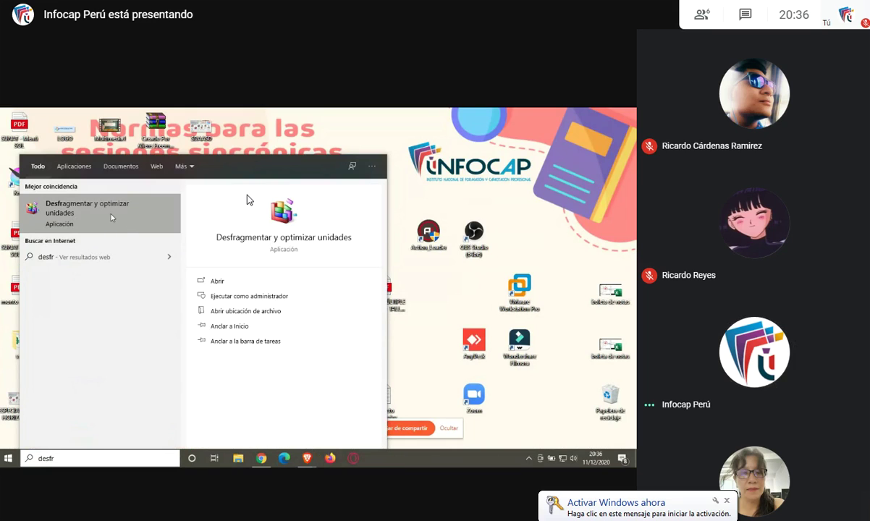
click(111, 210)
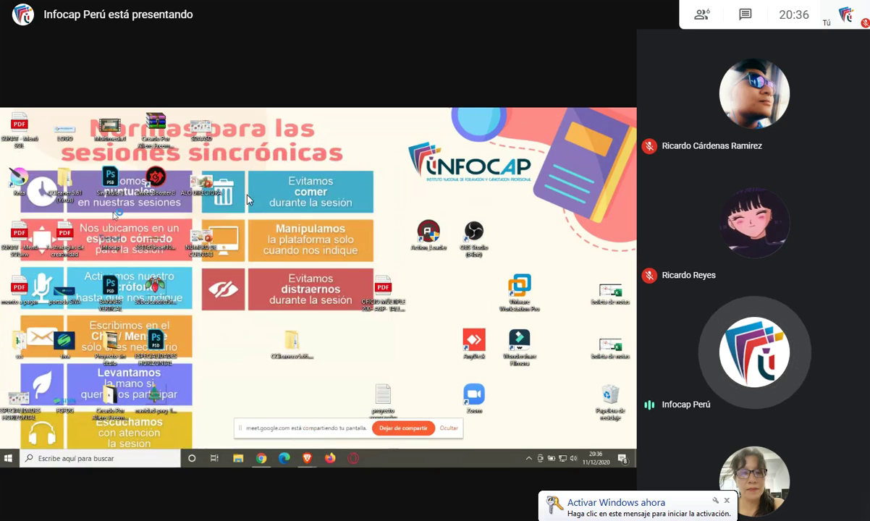
click(528, 459)
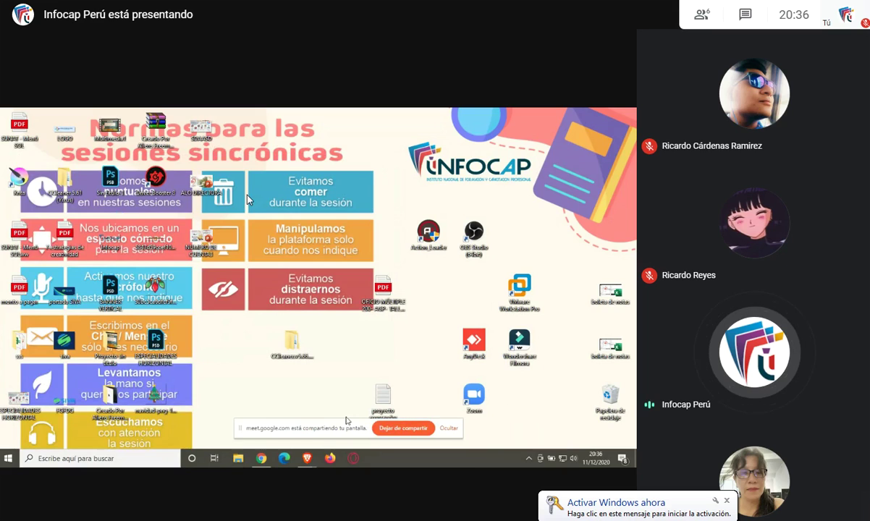
drag(334, 427, 381, 433)
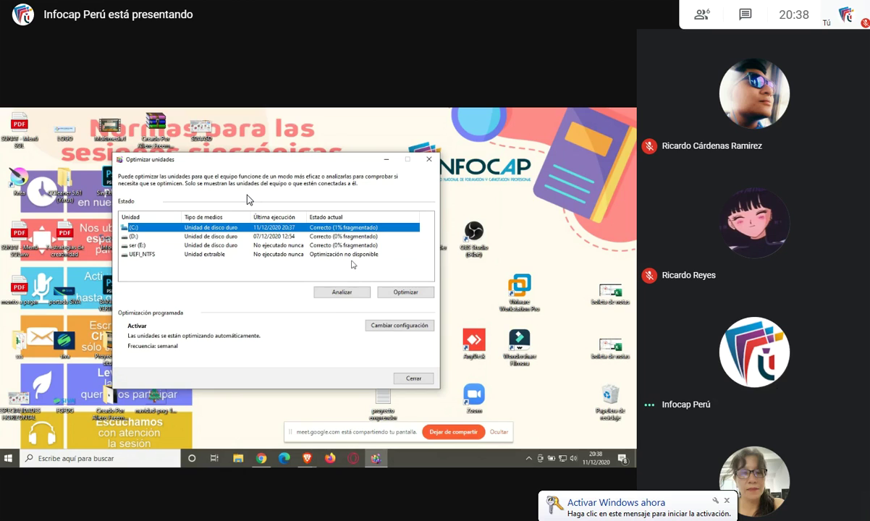
click(389, 293)
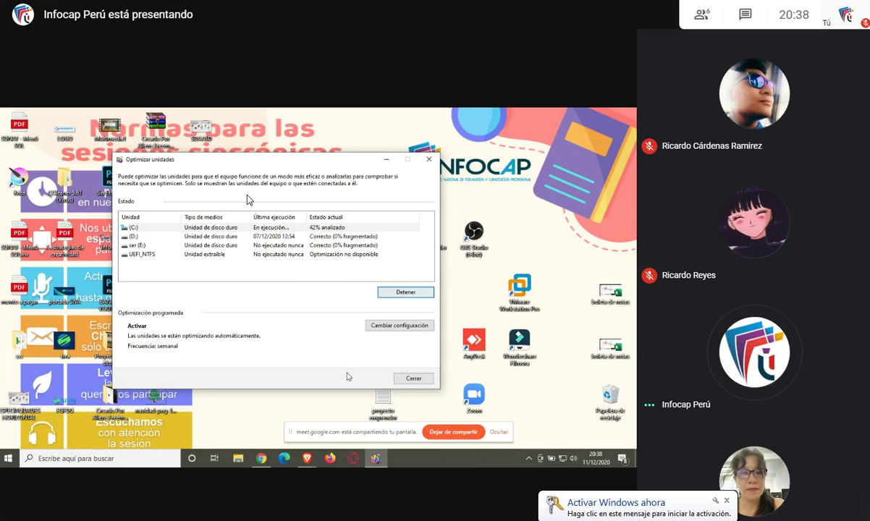
- Switch to Chrome, preview the pymesyautonomos.com defragmenter image, and compare it with the running drive optimization
click(261, 460)
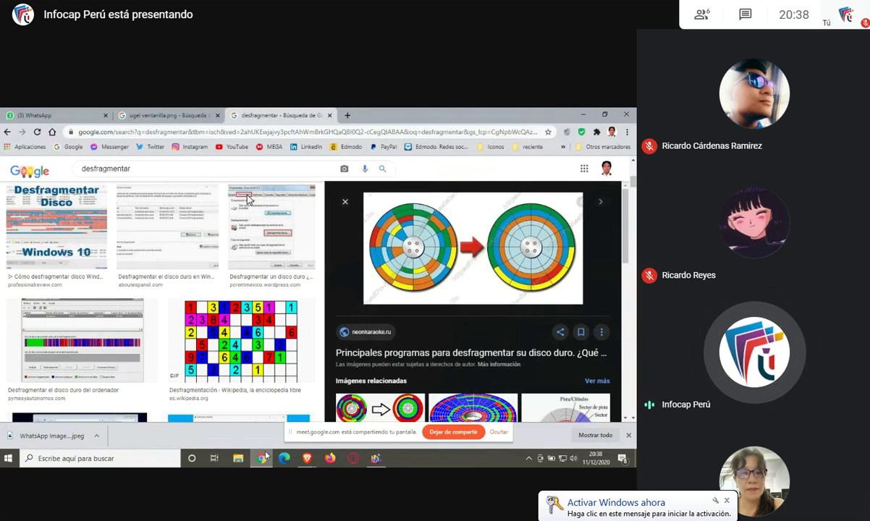
click(81, 340)
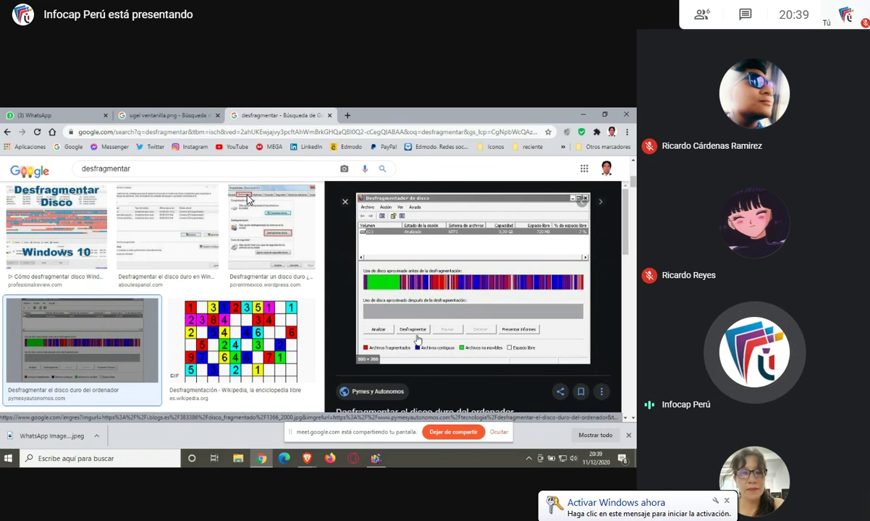
key(alt+Tab)
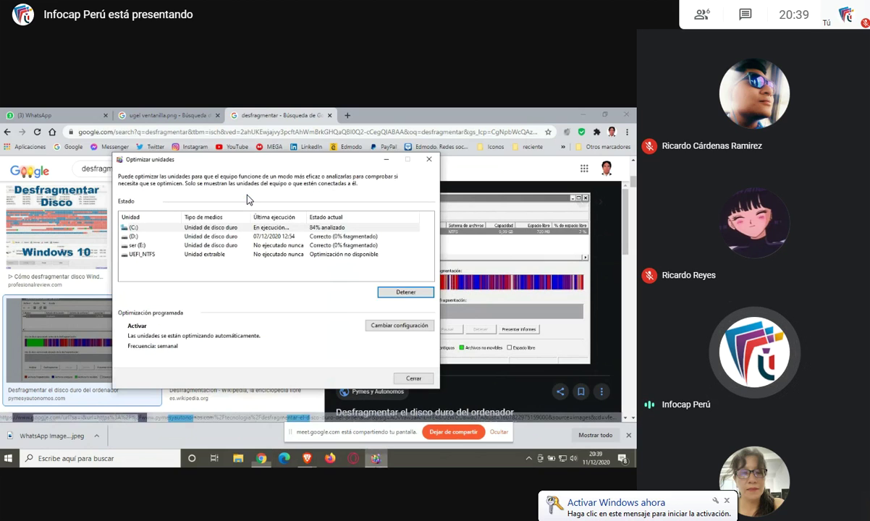
key(alt+Tab)
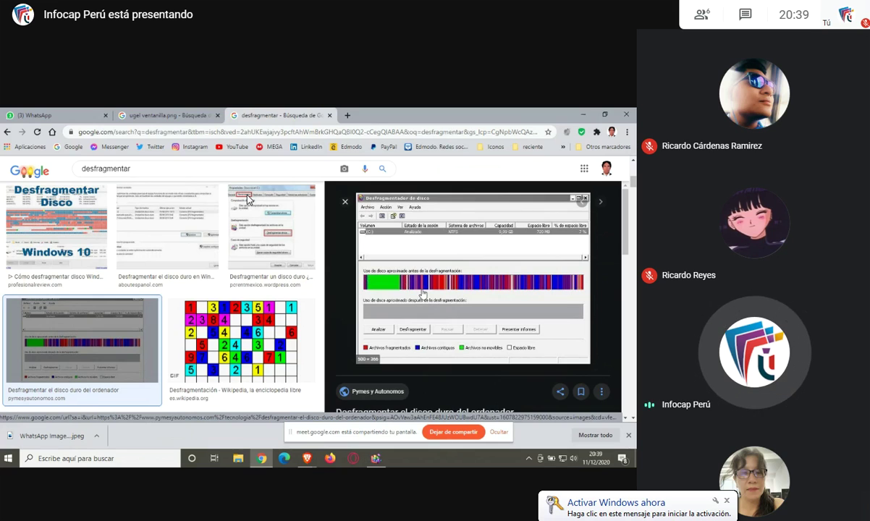
- Browse the related images and preview the defragmenter screenshots from DiferenciarASS and Cuaderno de Trabajo del PCPI
scroll(424, 294, down, 1)
scroll(423, 293, down, 3)
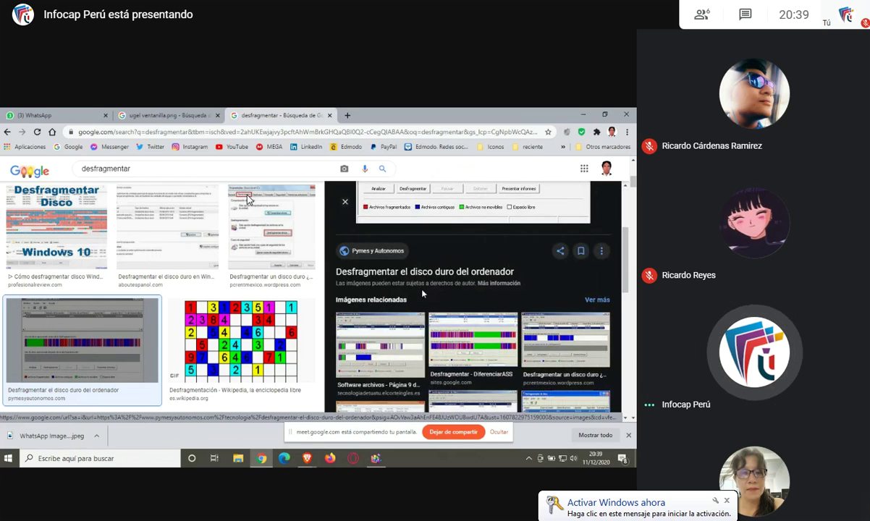
click(474, 340)
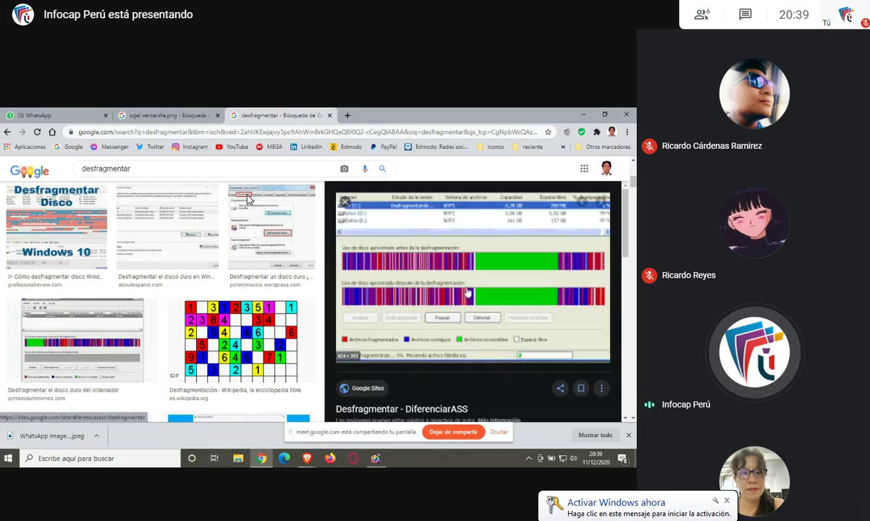
scroll(411, 271, down, 5)
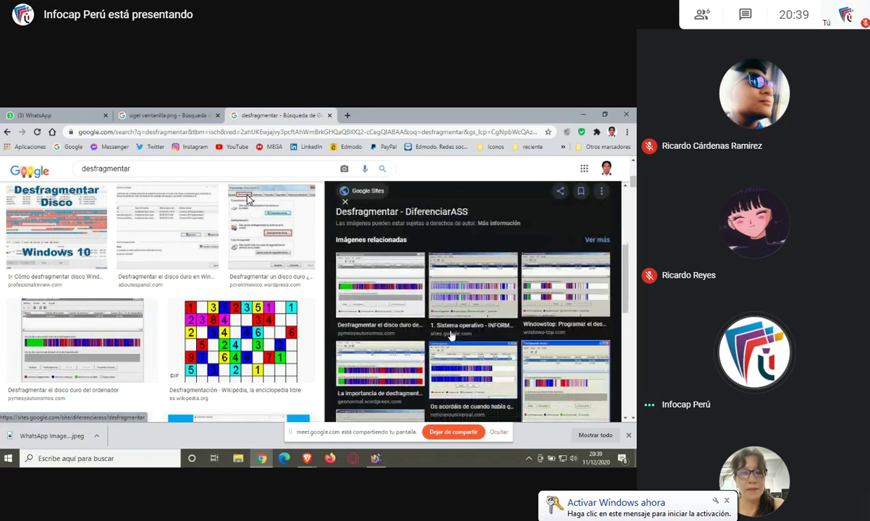
scroll(450, 334, down, 2)
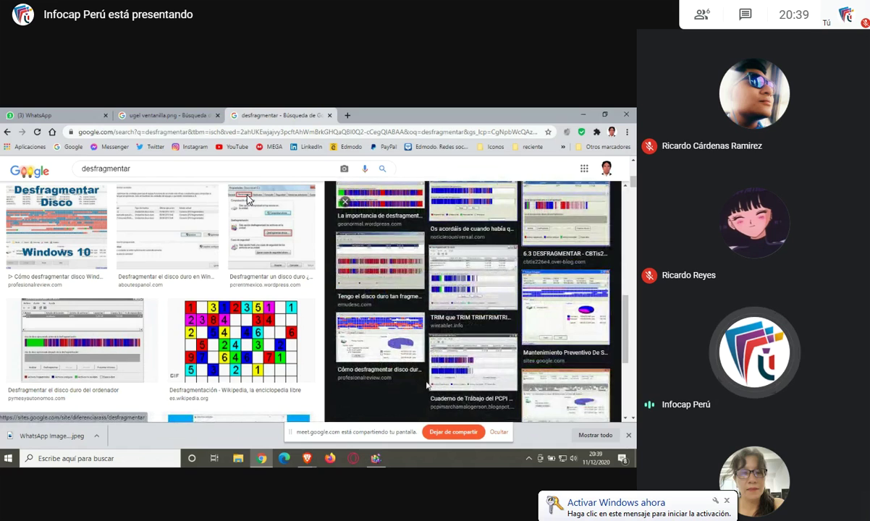
scroll(427, 385, down, 2)
click(468, 263)
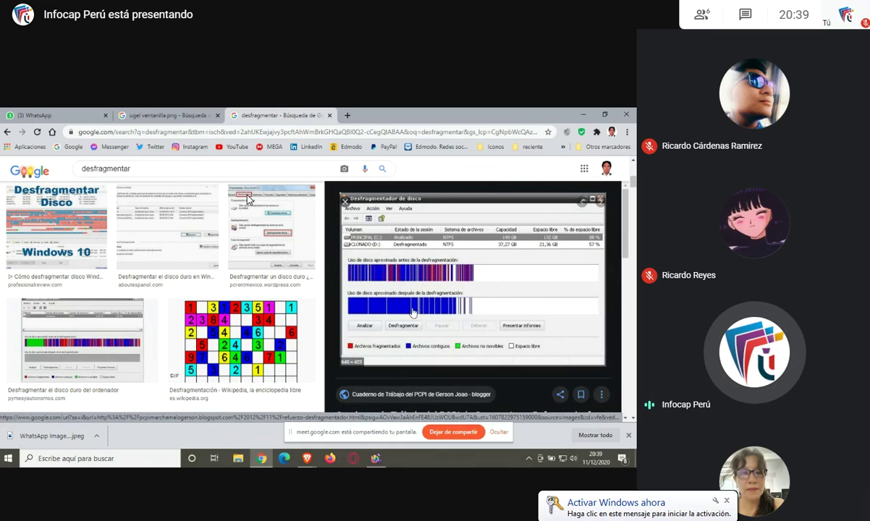
- Check the progress of the C: drive optimization, and load youtube.com in a new Chrome tab
click(376, 458)
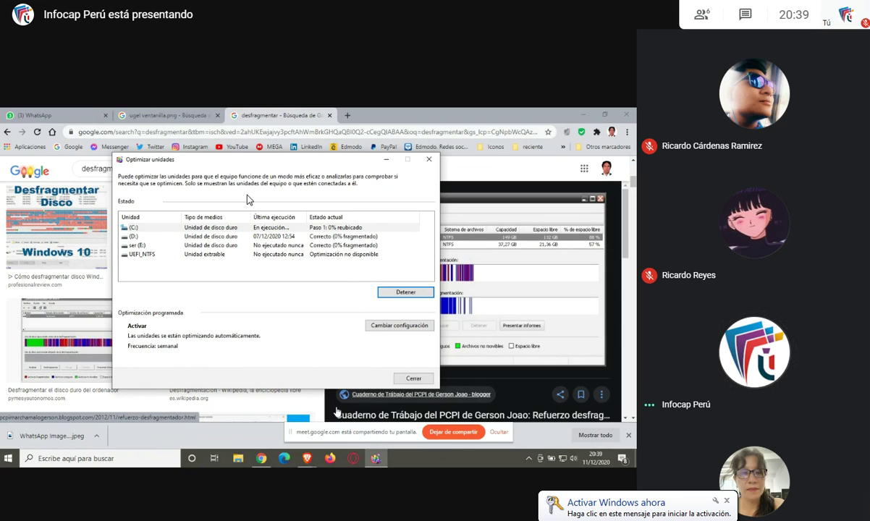
click(334, 123)
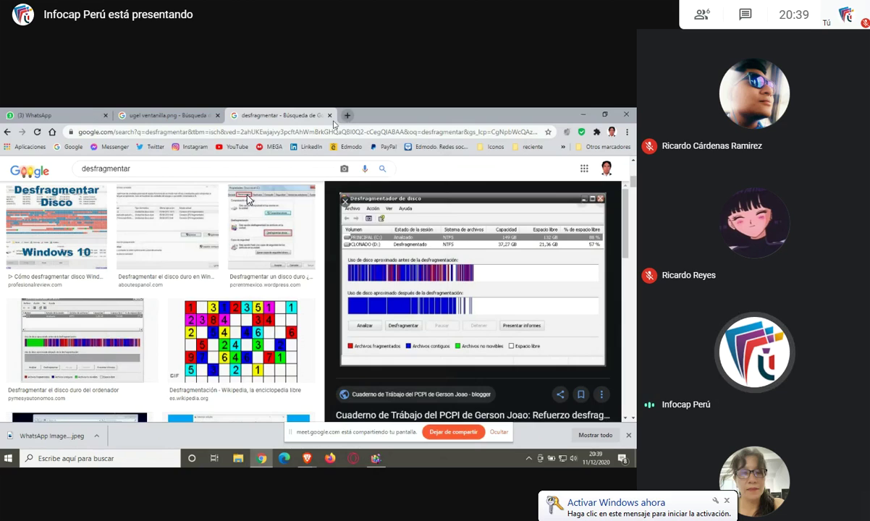
click(347, 115)
text(youtube.com)
key(Return)
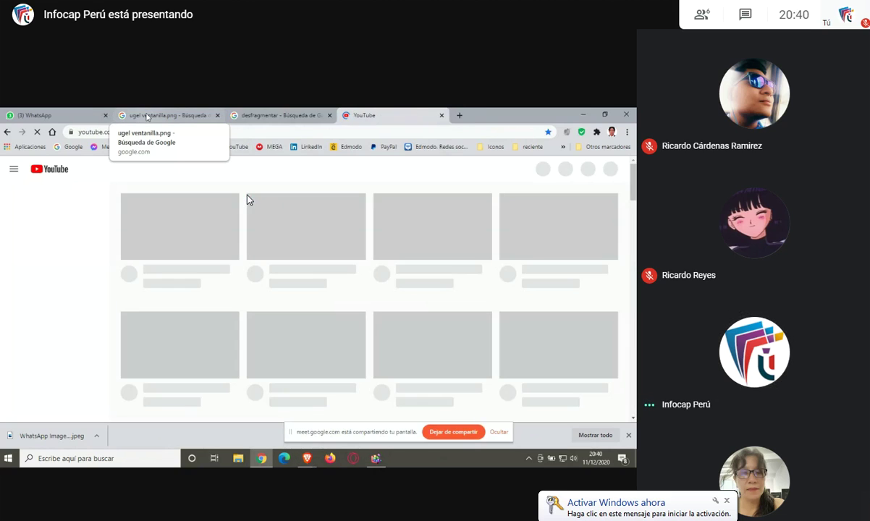
- Recheck the optimization progress and preview the HardZone and Blog de Uptodown images in the desfragmentar search results
click(375, 456)
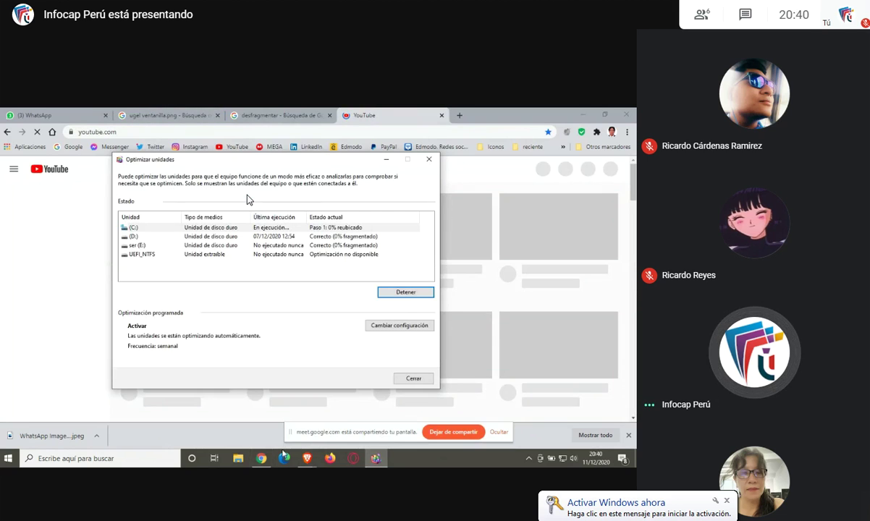
click(269, 119)
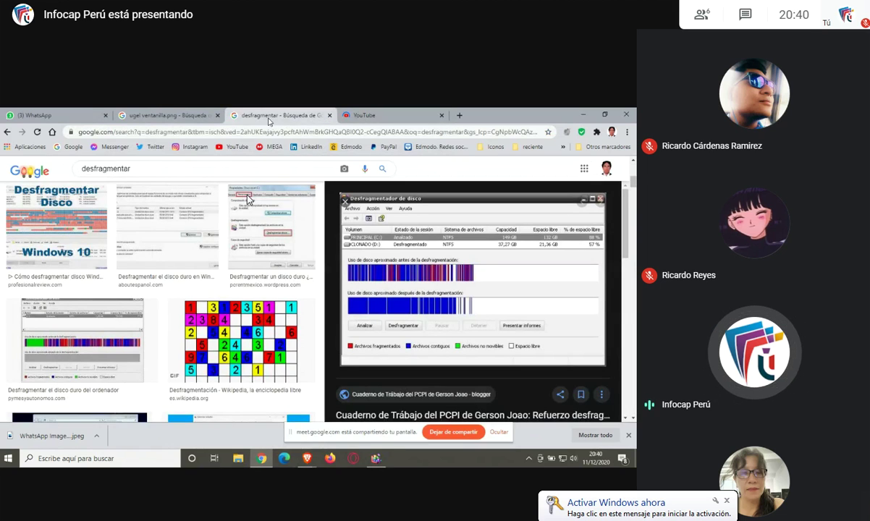
scroll(248, 200, down, 5)
click(222, 234)
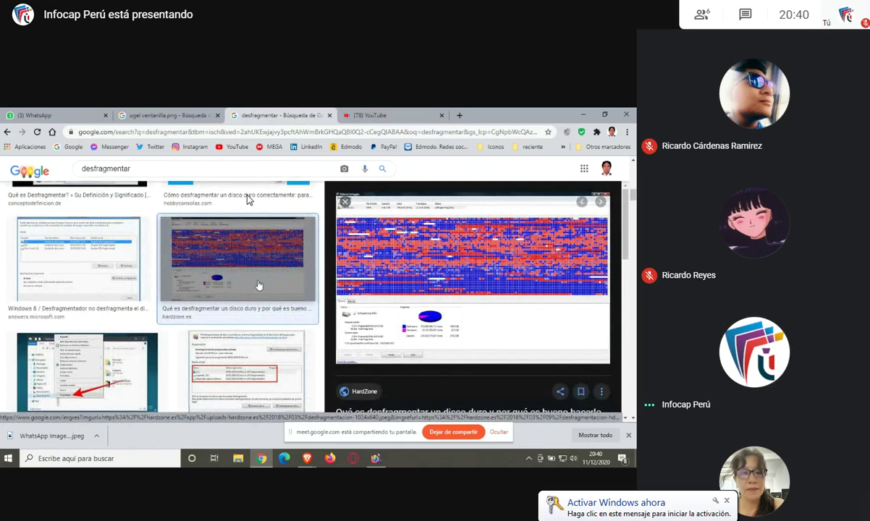
scroll(258, 284, down, 5)
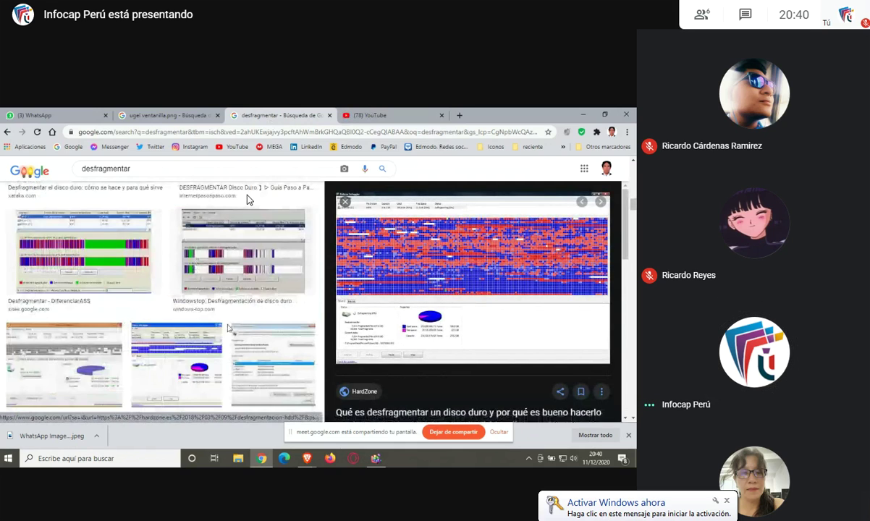
click(75, 306)
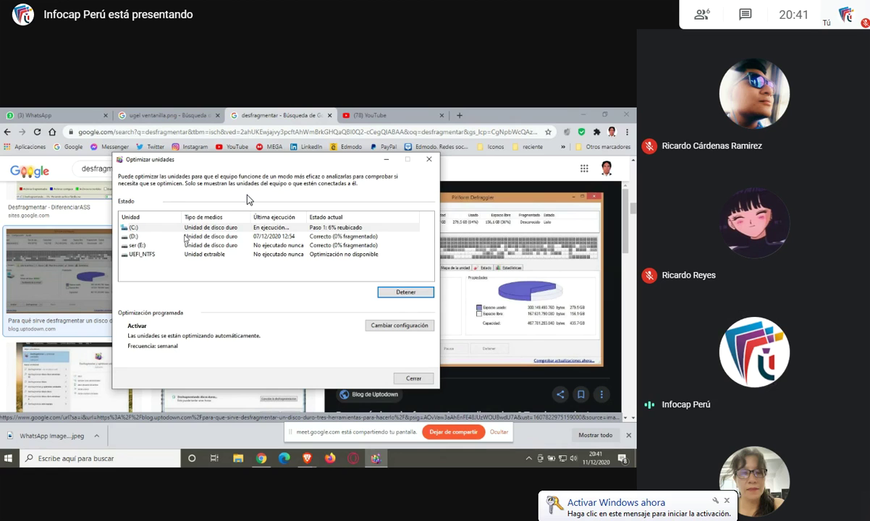
- Move the Optimizar unidades window aside, dismiss Chrome's downloads bar, and return to the drive optimization
drag(204, 164, 365, 188)
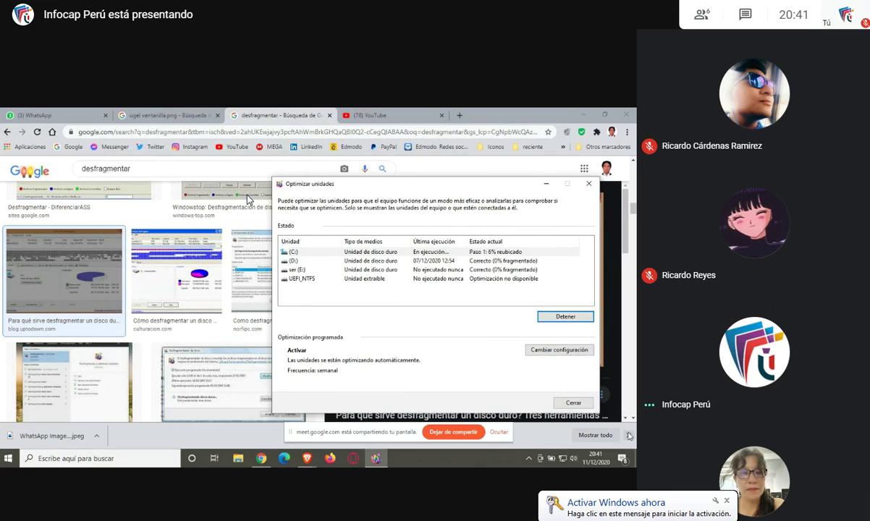
key(alt+Tab)
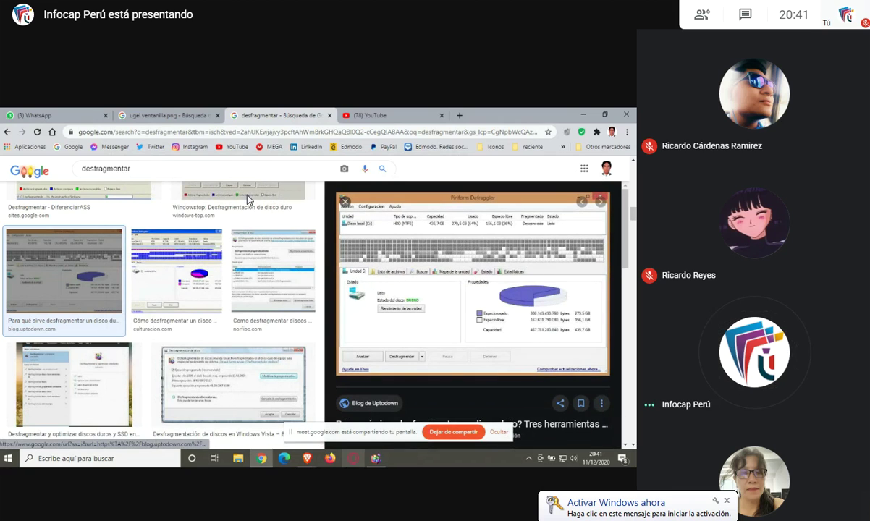
click(377, 460)
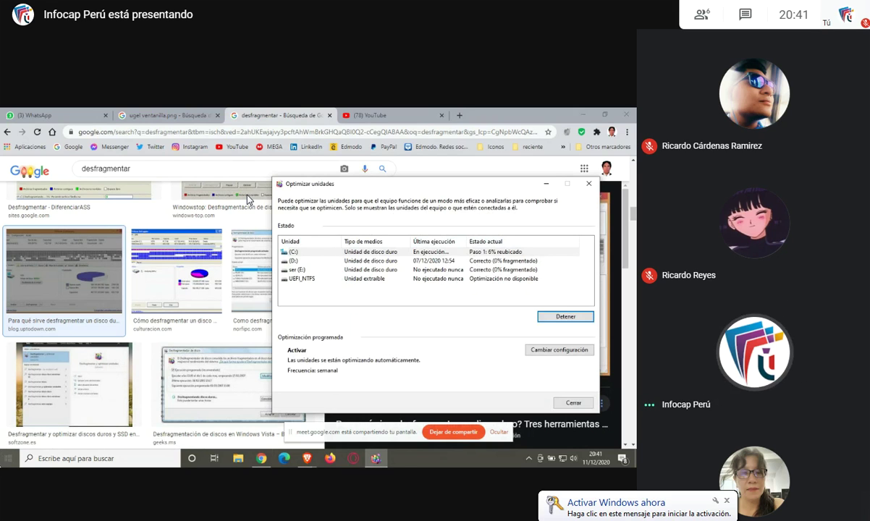
- Open Panel de control from a Windows search and display its items as Iconos grandes
key(super)
text(panel)
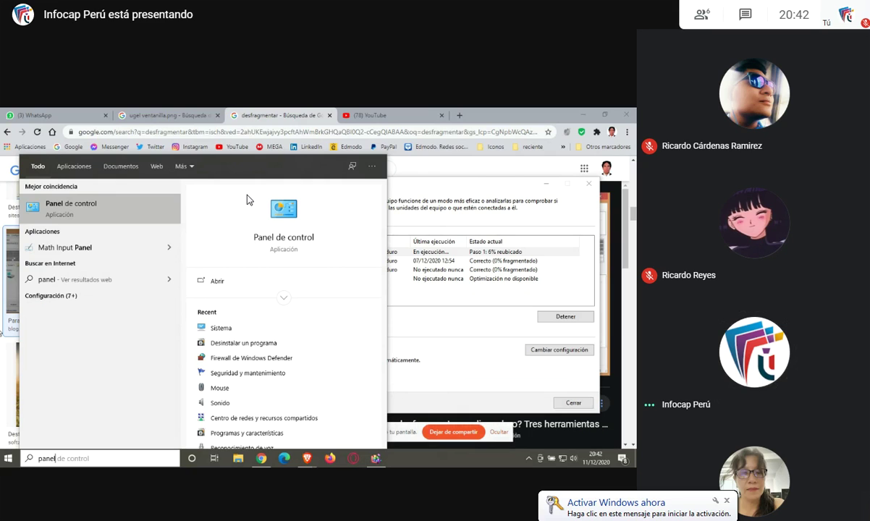
click(62, 210)
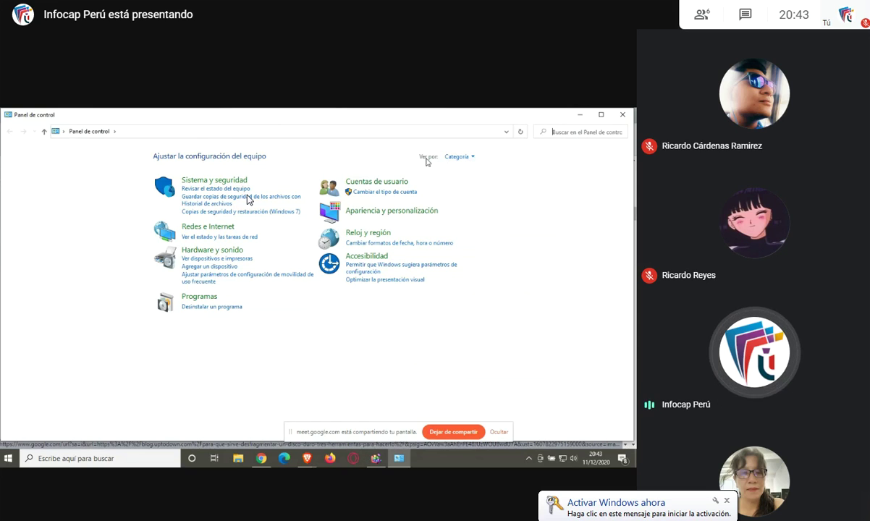
click(471, 157)
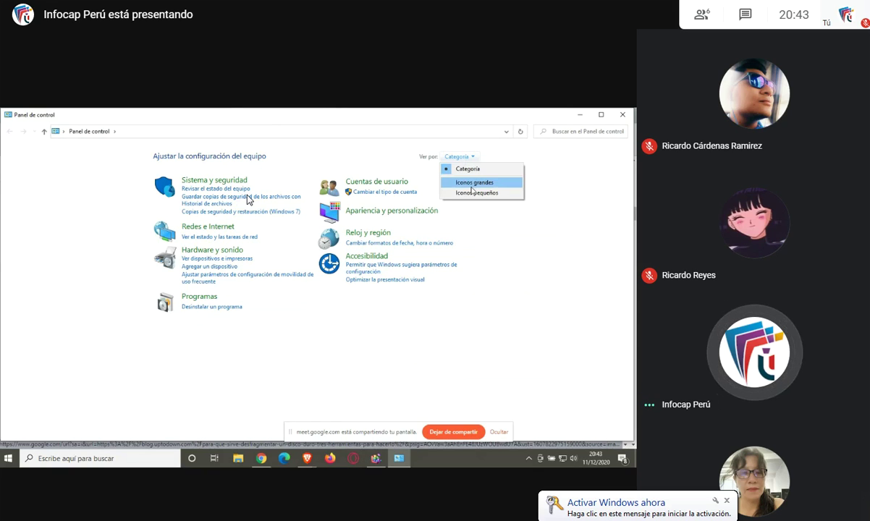
click(471, 183)
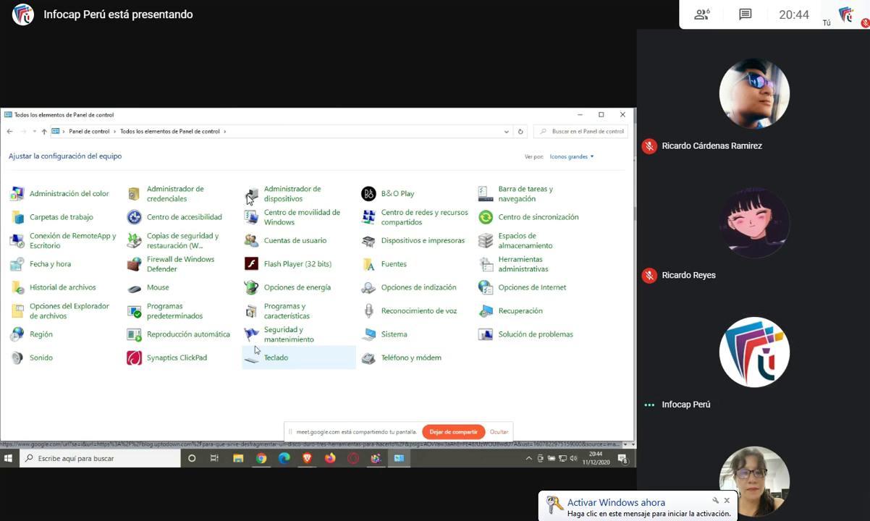
- Switch the Panel de control view to Iconos pequeños and then back to Categoría
click(571, 156)
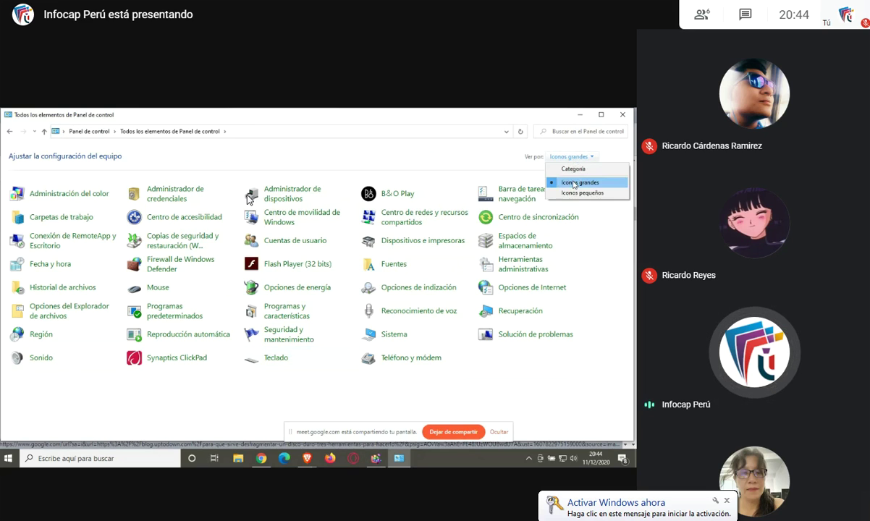
click(574, 193)
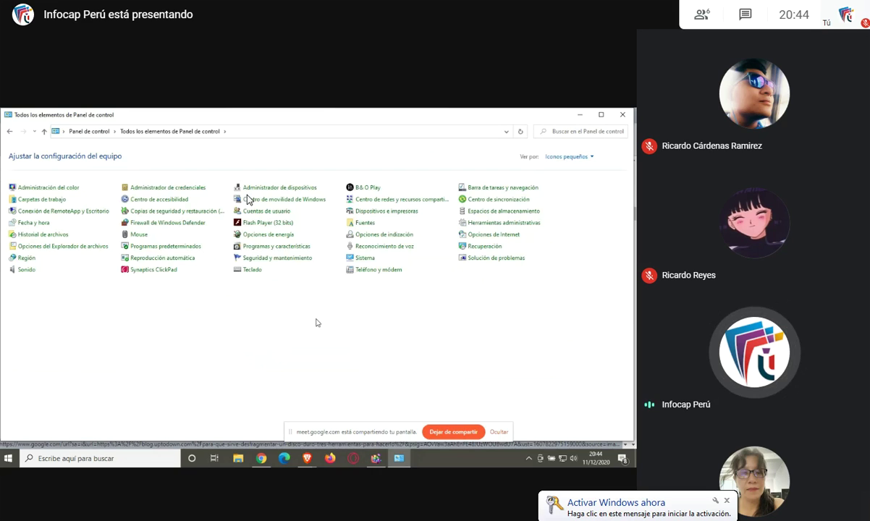
click(581, 158)
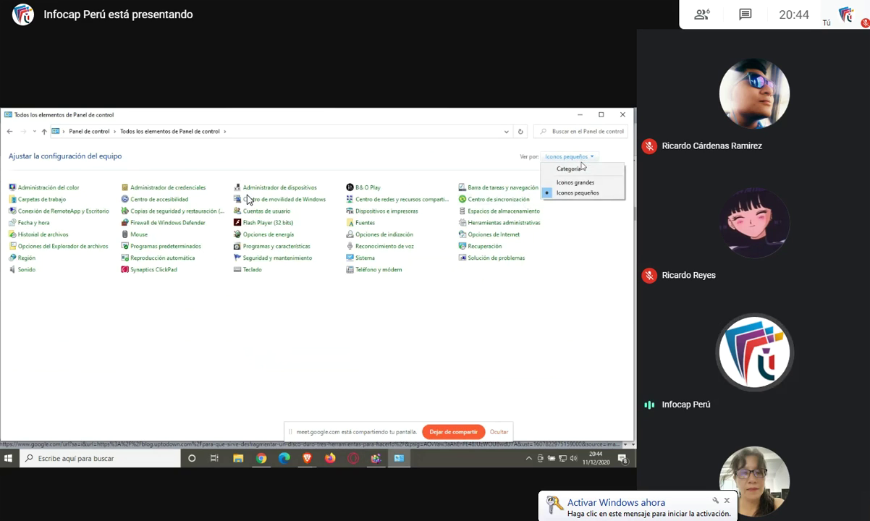
click(572, 168)
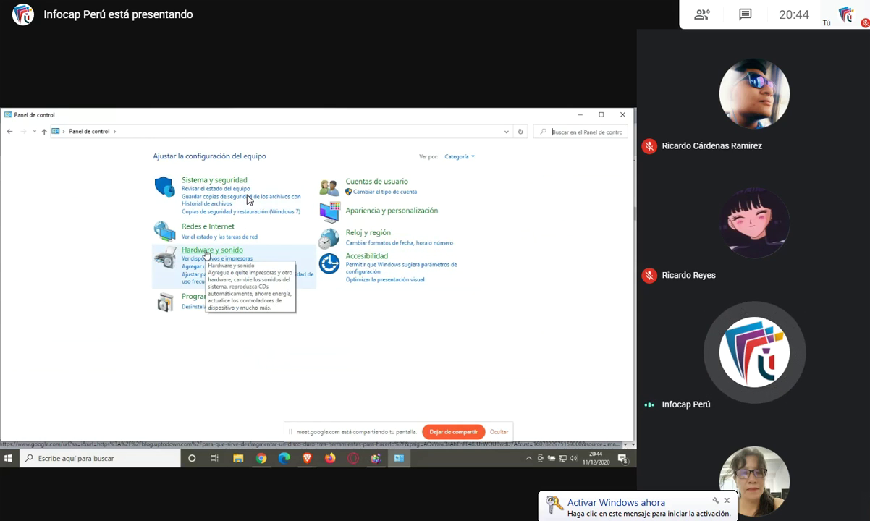
- Visit the Hardware y sonido category, return to Panel de control, and display its items as Iconos grandes
click(206, 251)
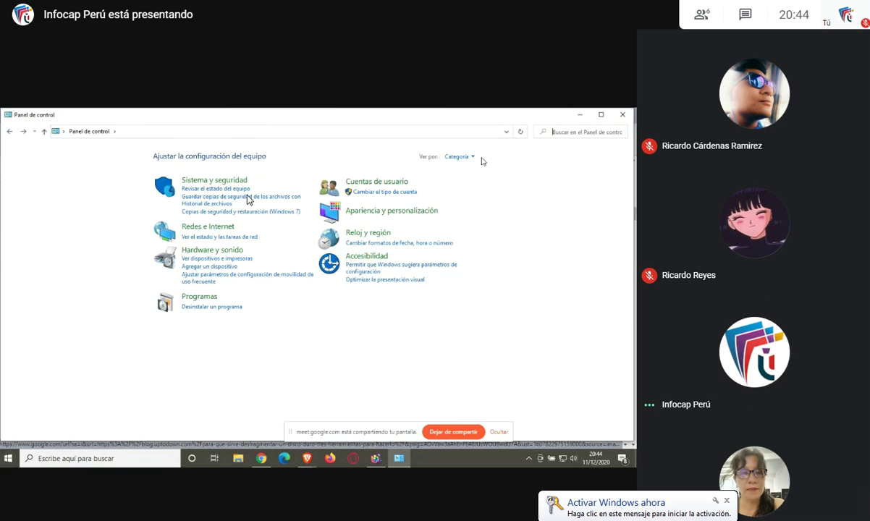
click(476, 158)
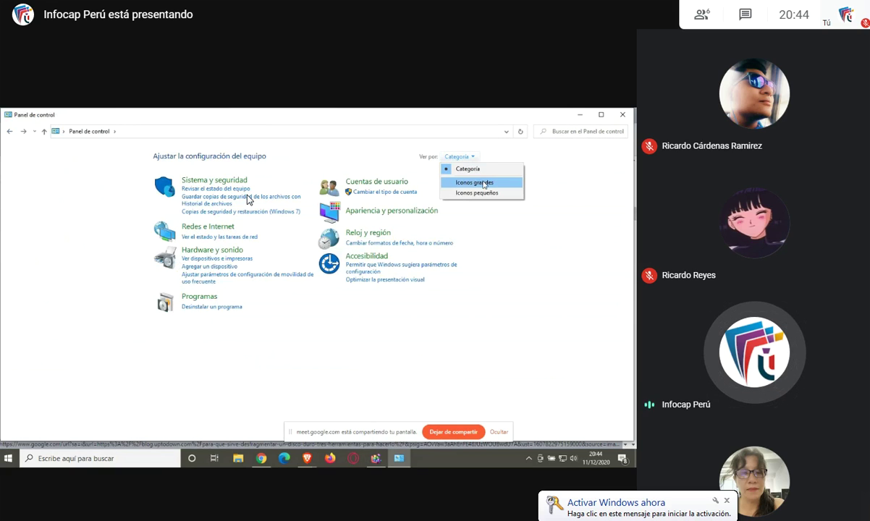
click(483, 184)
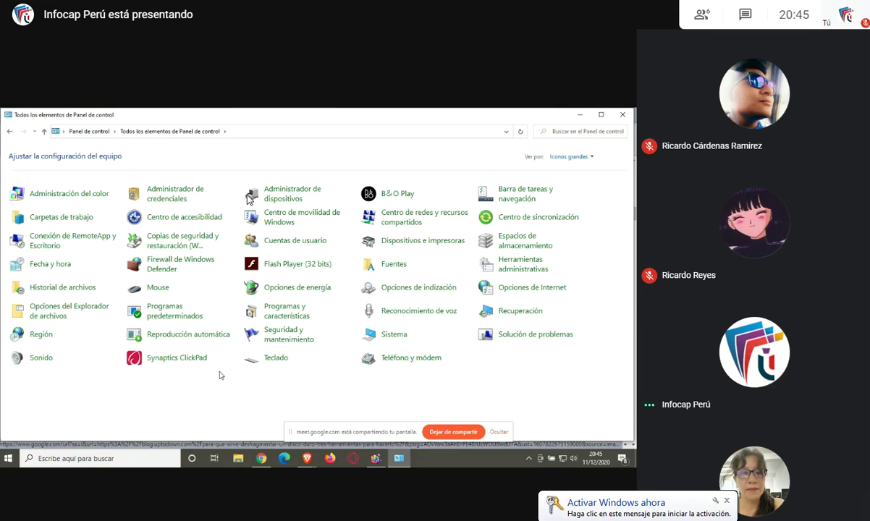
- Check the progress of the drive C: optimization and return to Panel de control
click(377, 459)
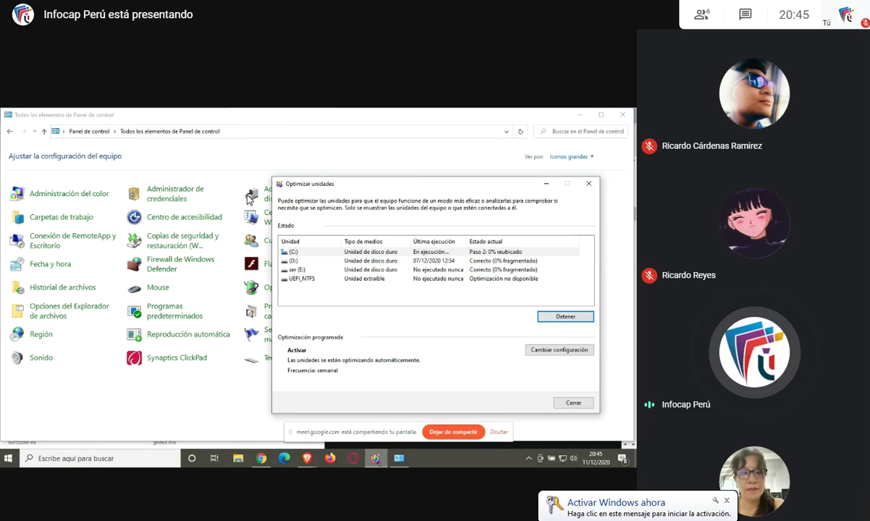
mouse_move(375, 463)
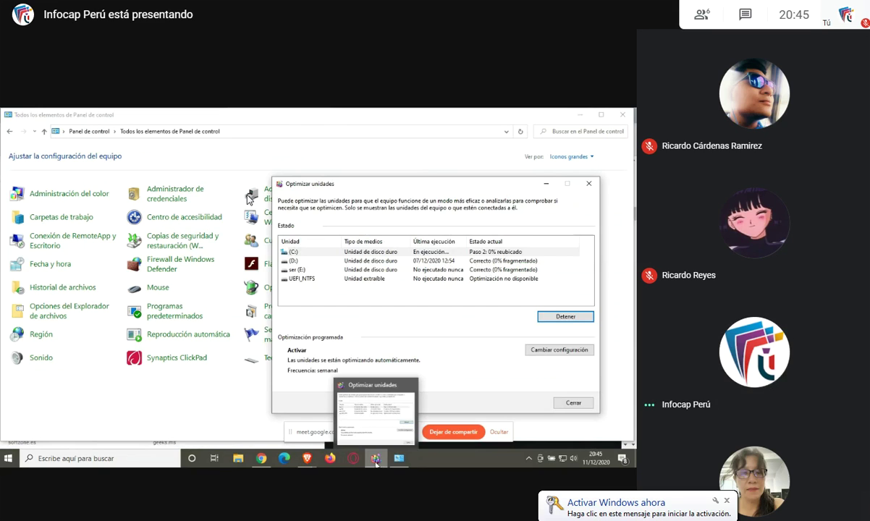
click(375, 463)
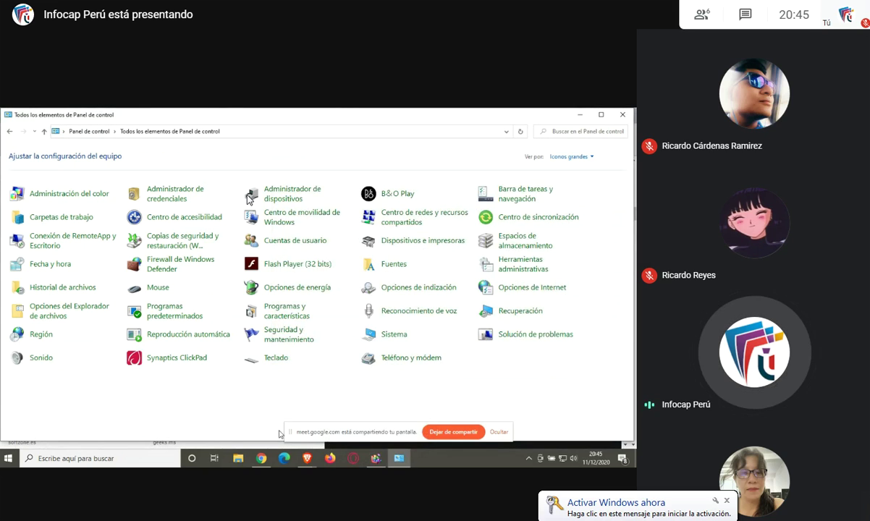
- Open the Mouse properties, move the dialog clear of the item list, and display its Botones settings
click(159, 289)
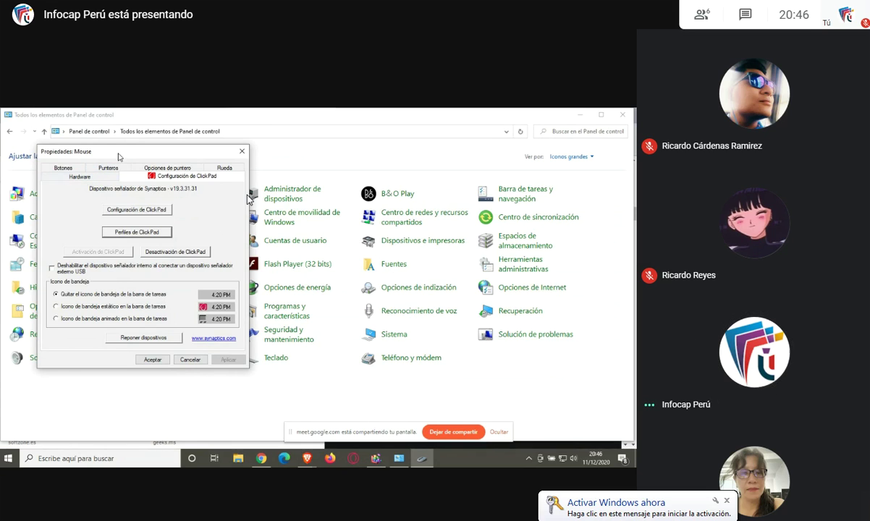
drag(117, 156, 221, 157)
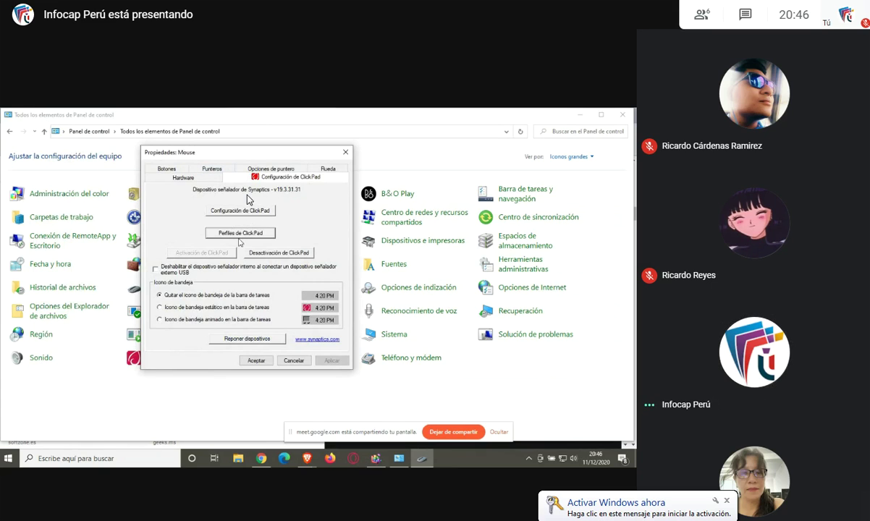
click(160, 169)
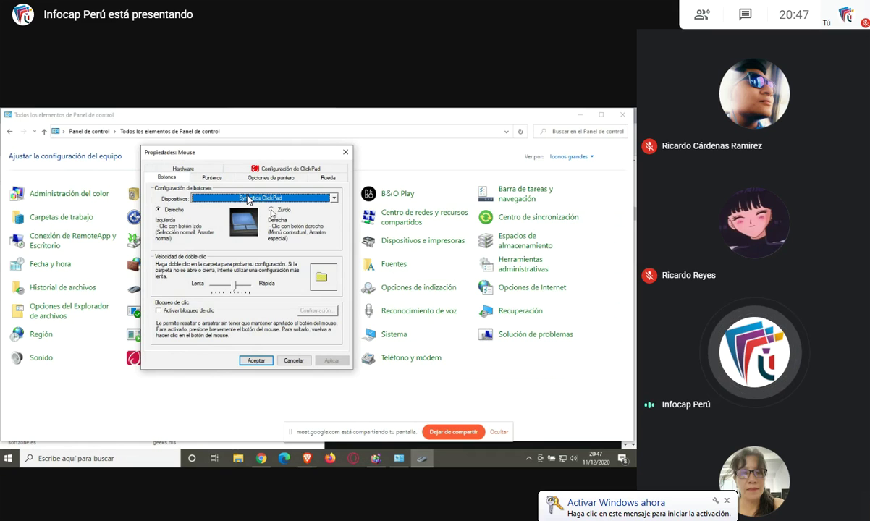
- Alternate the Synaptics ClickPad button configuration between Derecho and Zurdo, and accept it as Zurdo
click(271, 210)
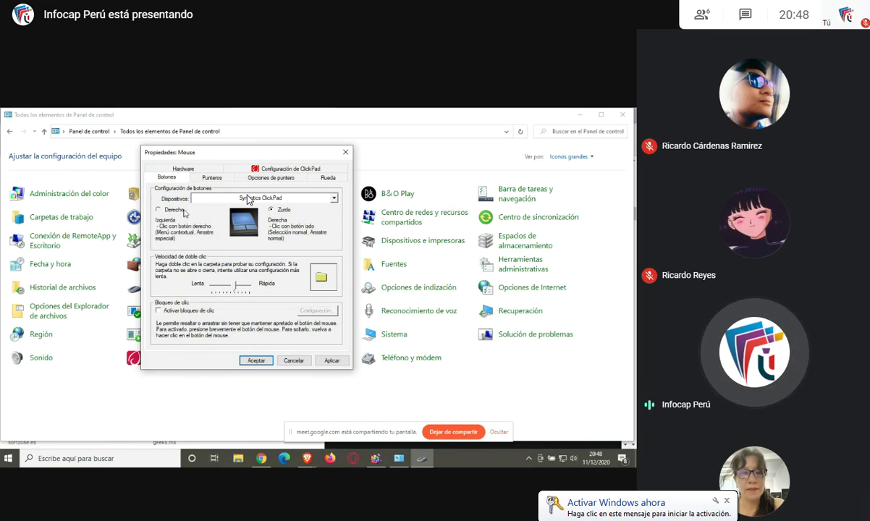
click(183, 211)
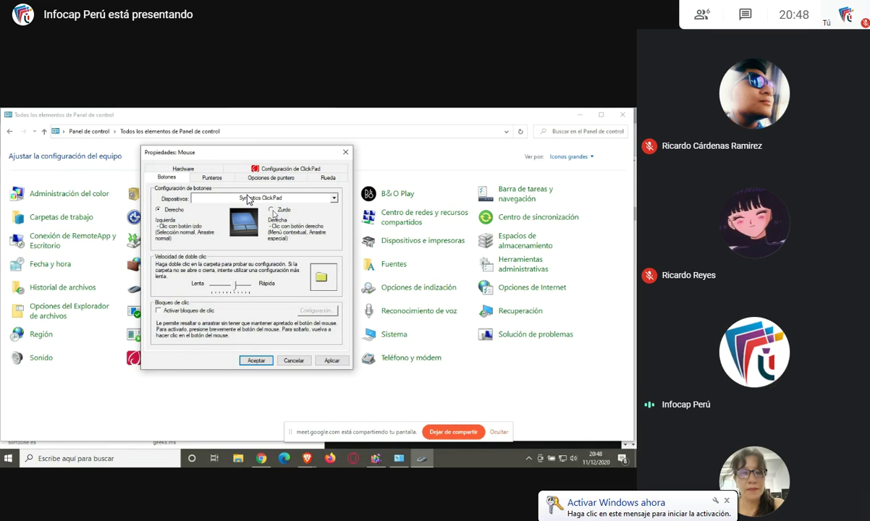
click(272, 211)
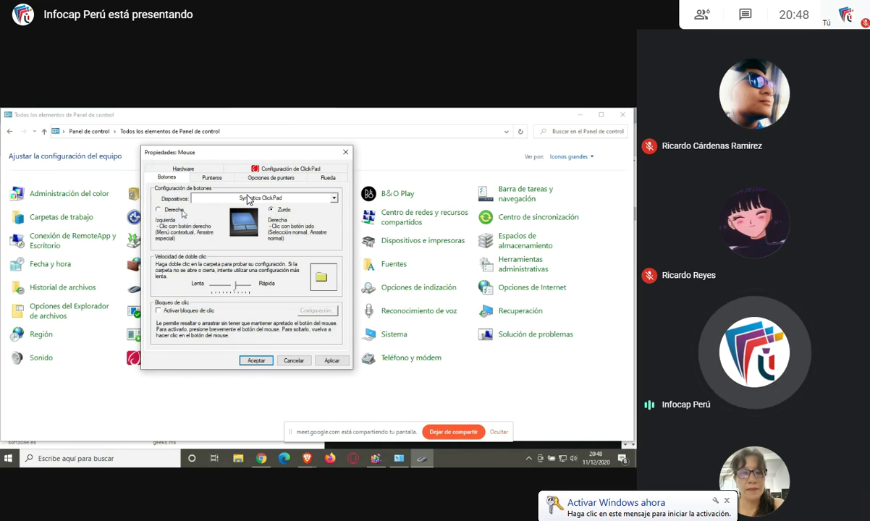
click(171, 211)
click(271, 210)
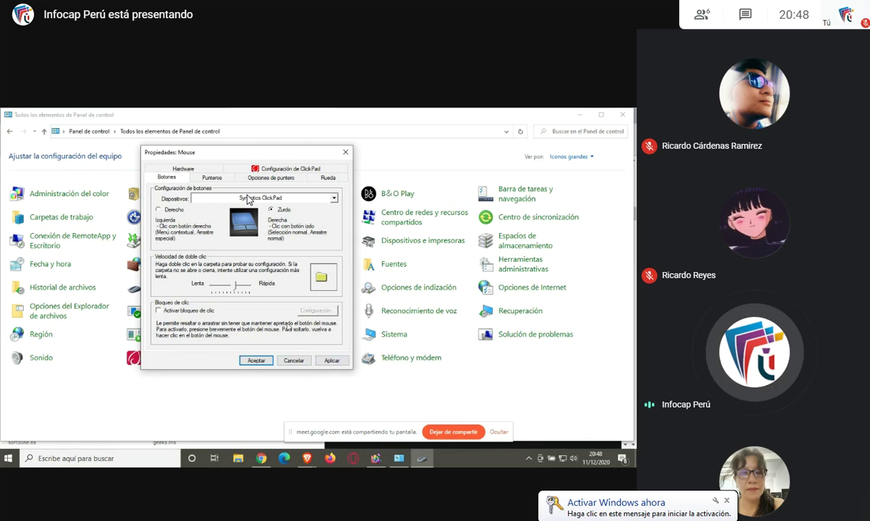
click(254, 362)
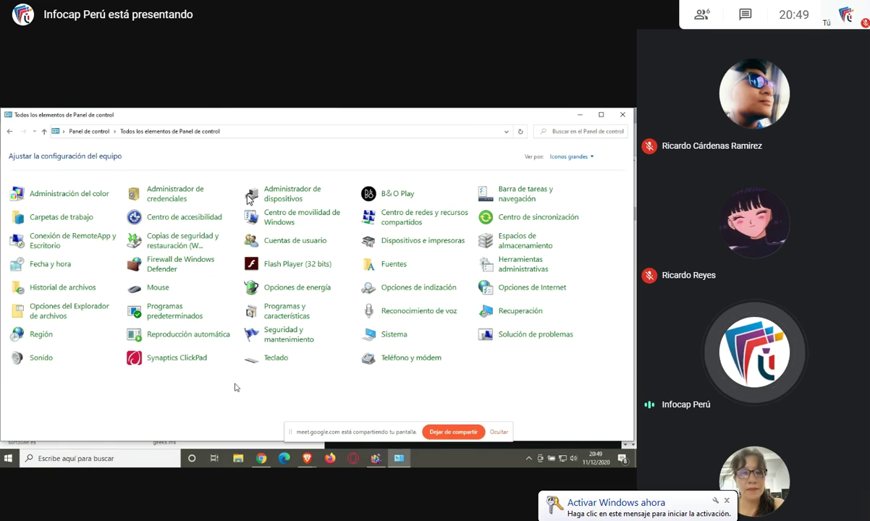
- Try the swapped buttons on the Mouse item, then reopen its properties at the Botones settings
click(155, 294)
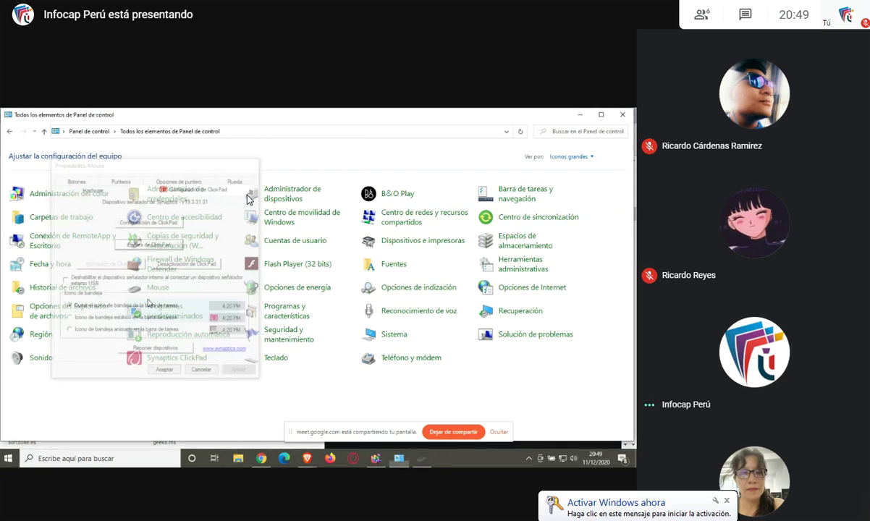
right_click(134, 286)
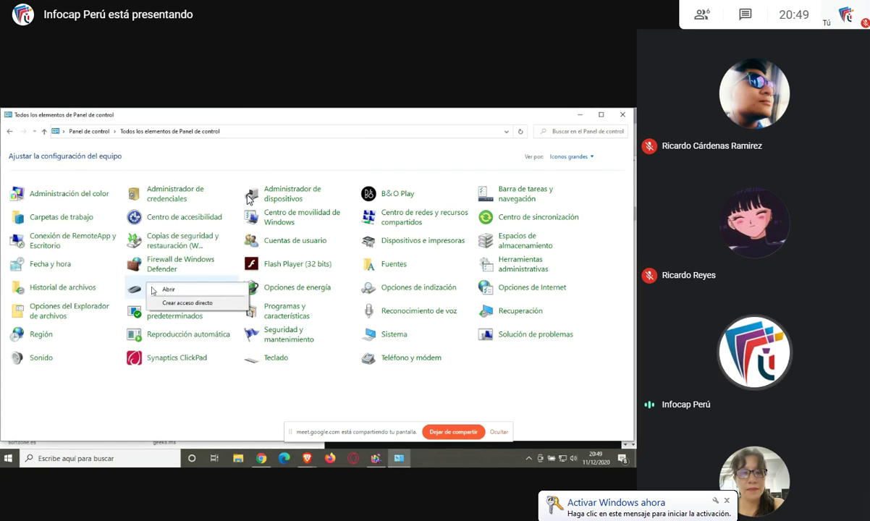
key(Escape)
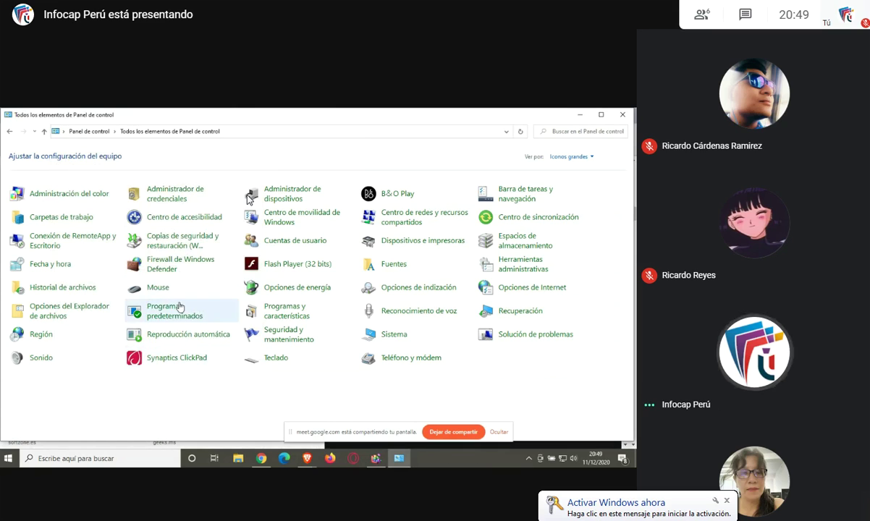
right_click(165, 294)
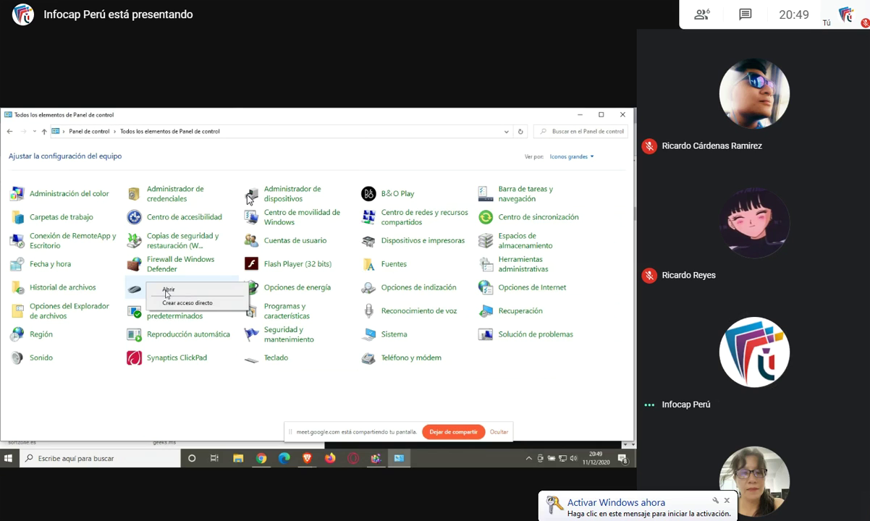
click(167, 290)
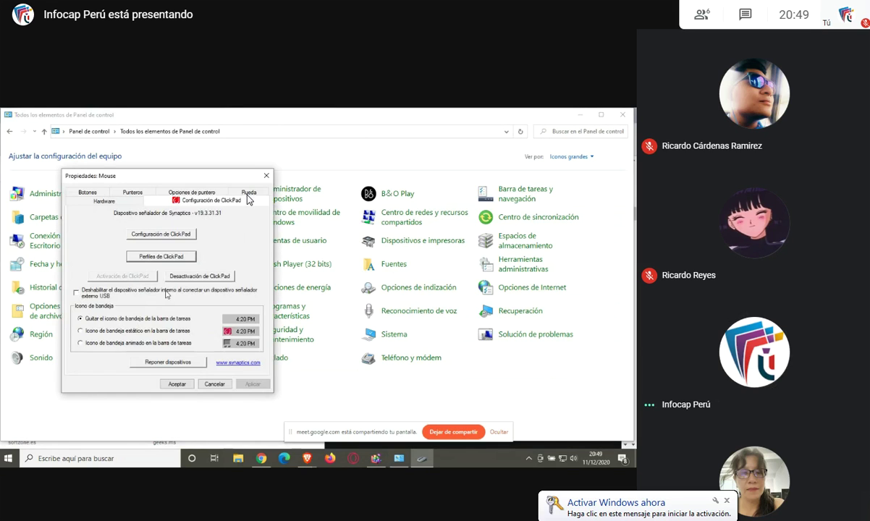
click(92, 192)
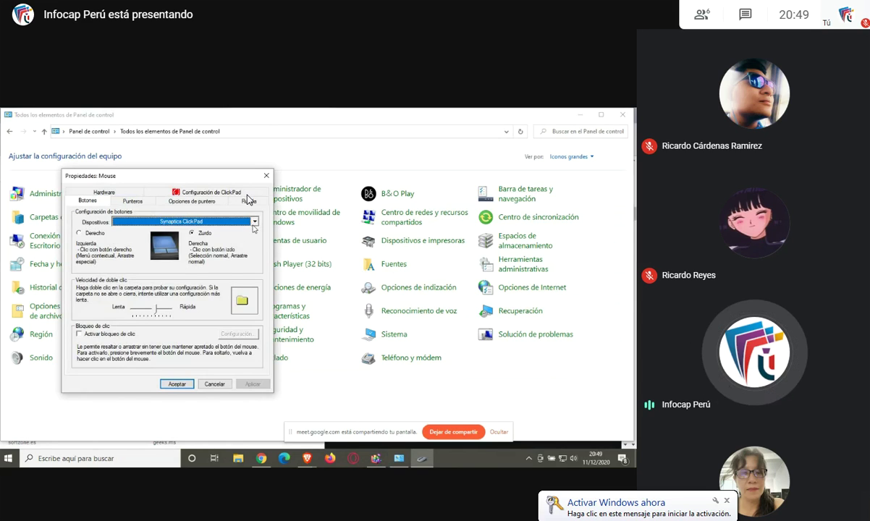
- Compare the button configuration of Synaptics ClickPad with that of Otros dispositivos señaladores
click(254, 223)
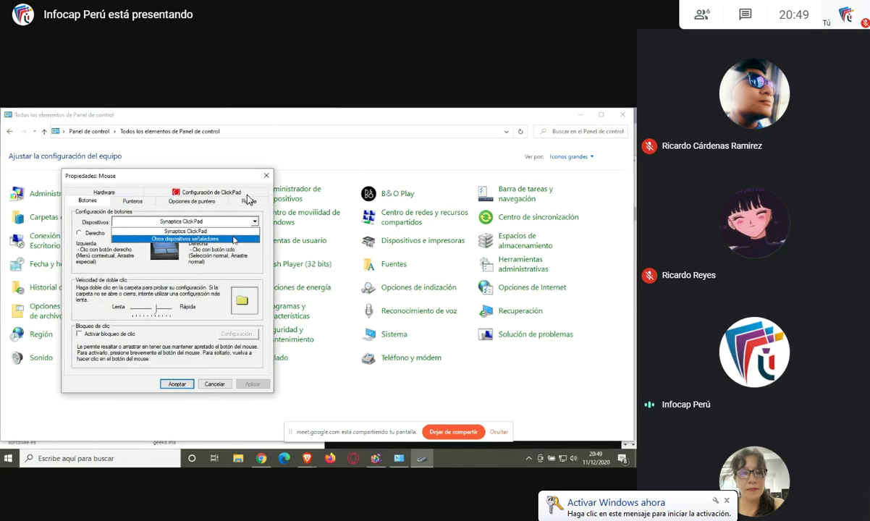
click(234, 239)
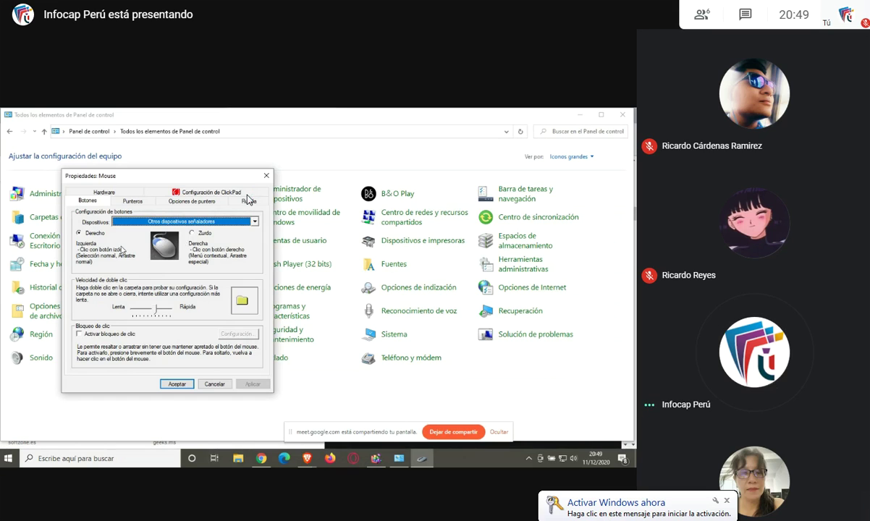
click(256, 221)
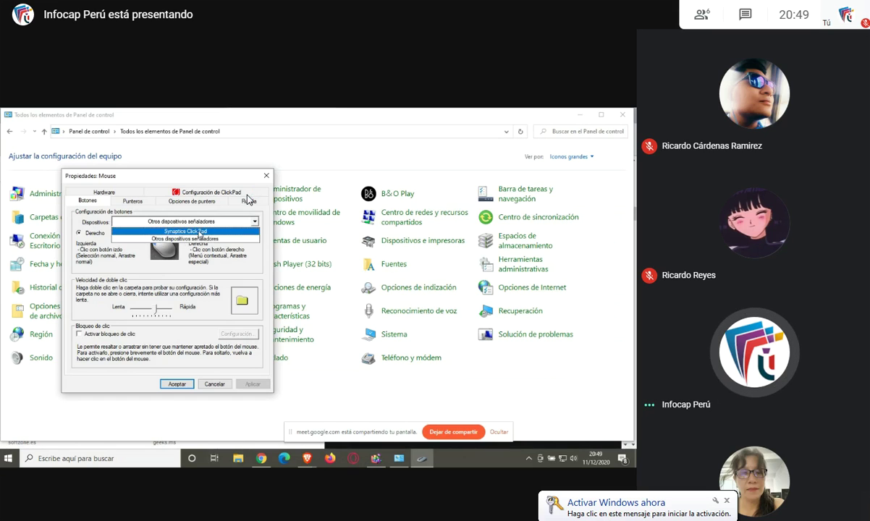
click(225, 228)
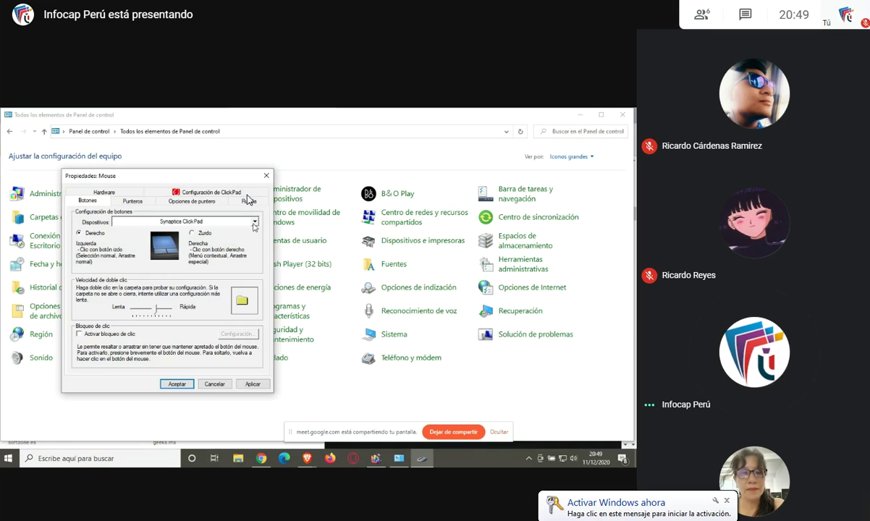
click(224, 222)
click(191, 233)
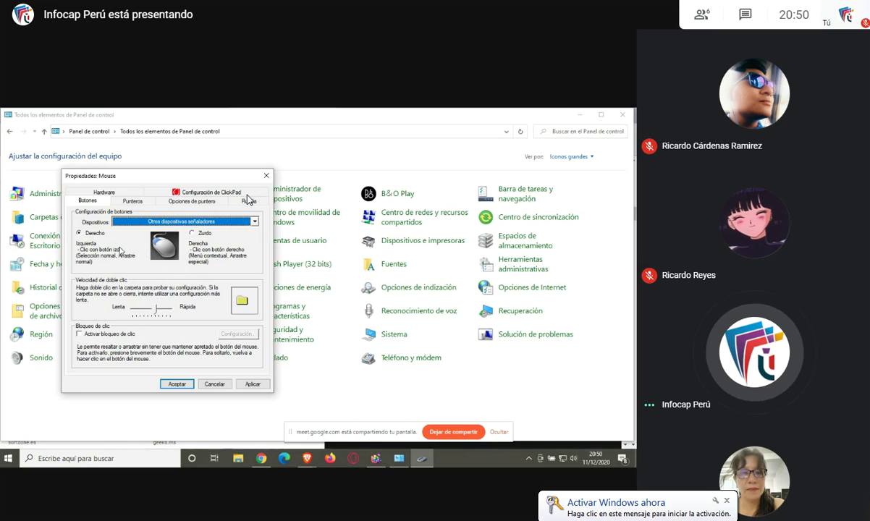
click(160, 222)
click(156, 231)
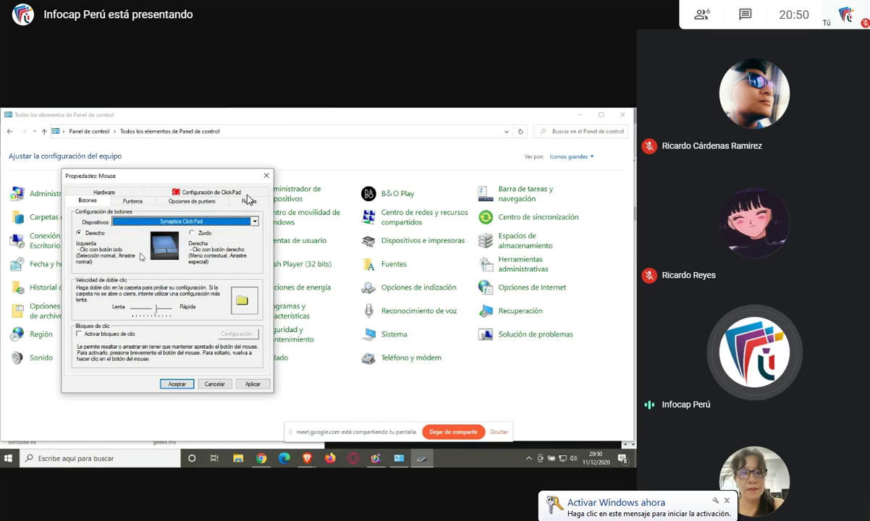
click(199, 220)
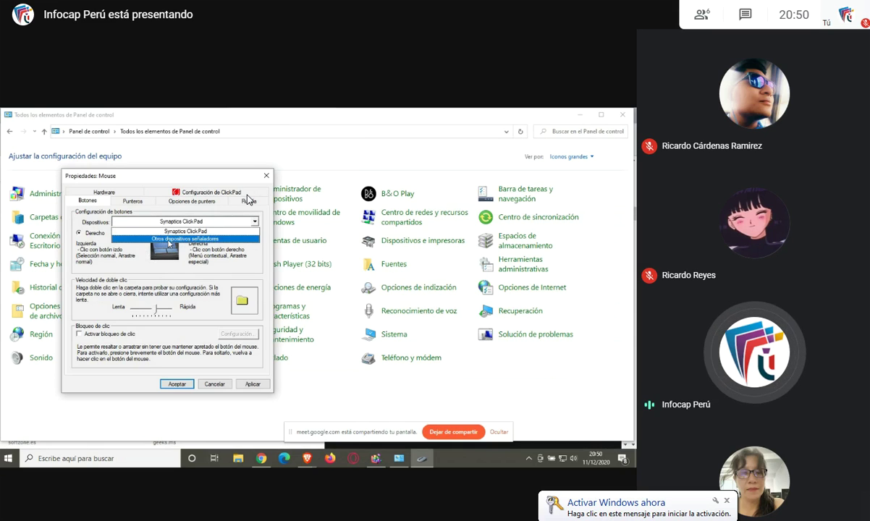
click(168, 239)
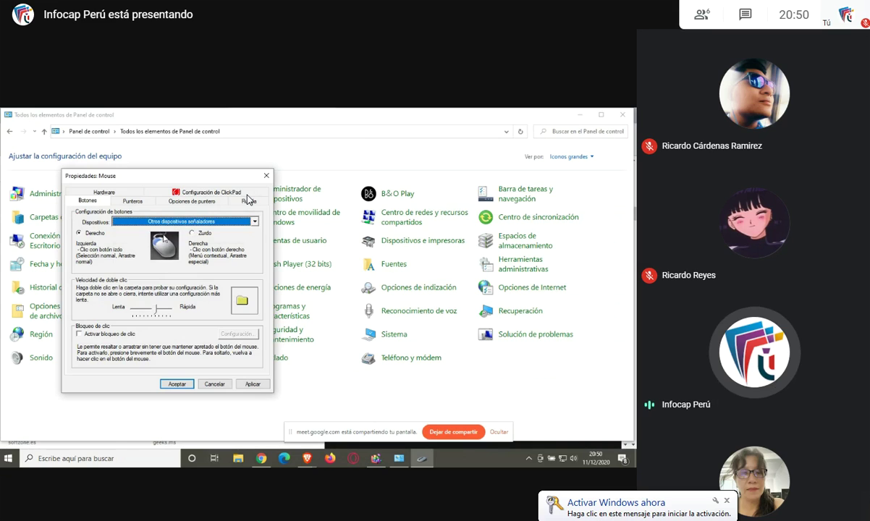
- Set the button configuration of Otros dispositivos señaladores to Zurdo and accept the Mouse properties
click(149, 221)
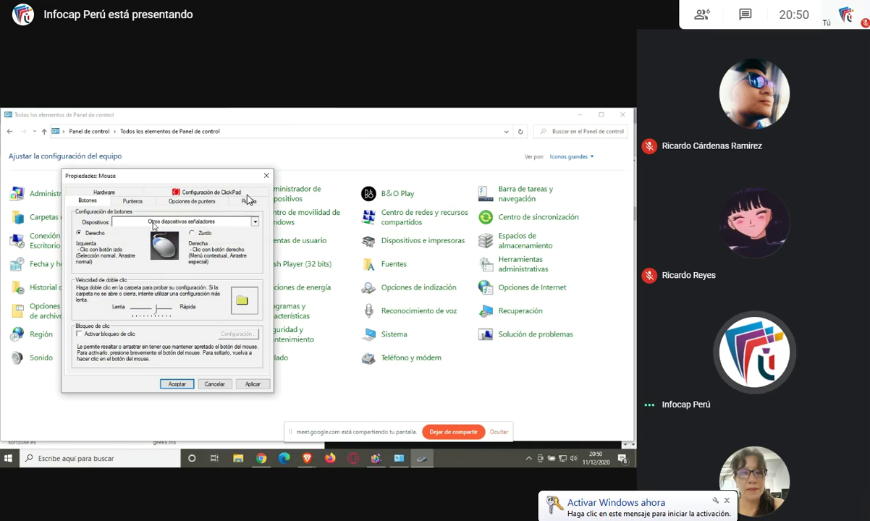
click(193, 210)
click(192, 234)
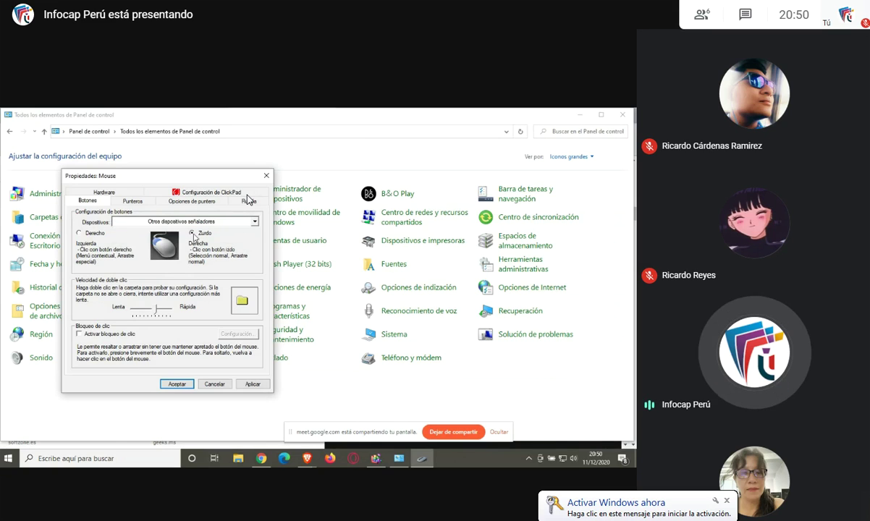
click(175, 384)
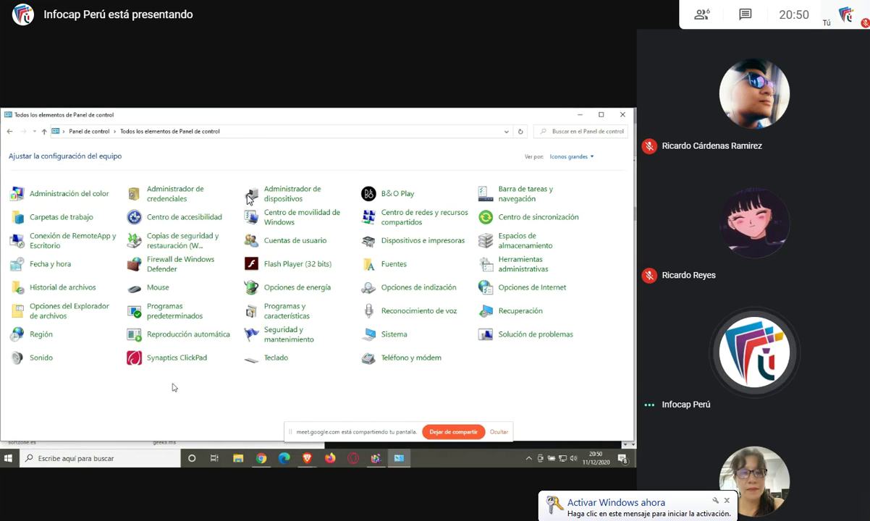
- Test both buttons on the Mouse item in Panel de control and reopen the Mouse properties
right_click(158, 289)
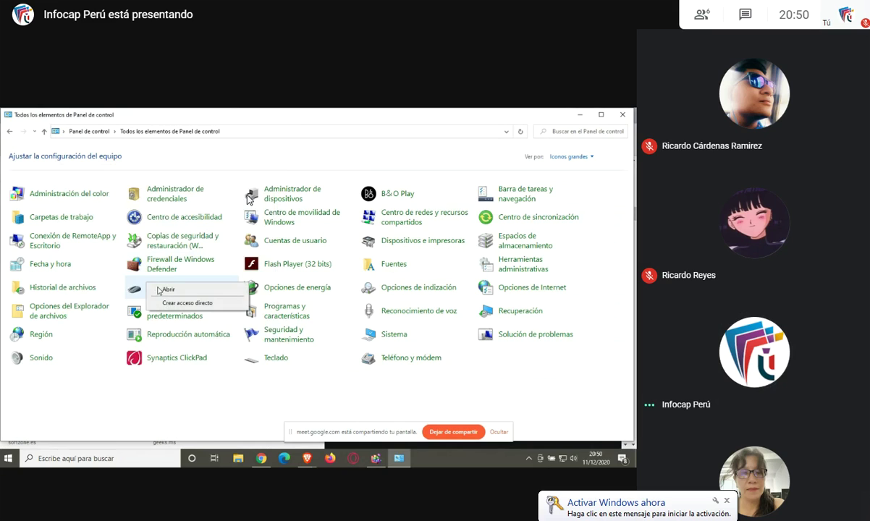
click(152, 312)
right_click(155, 294)
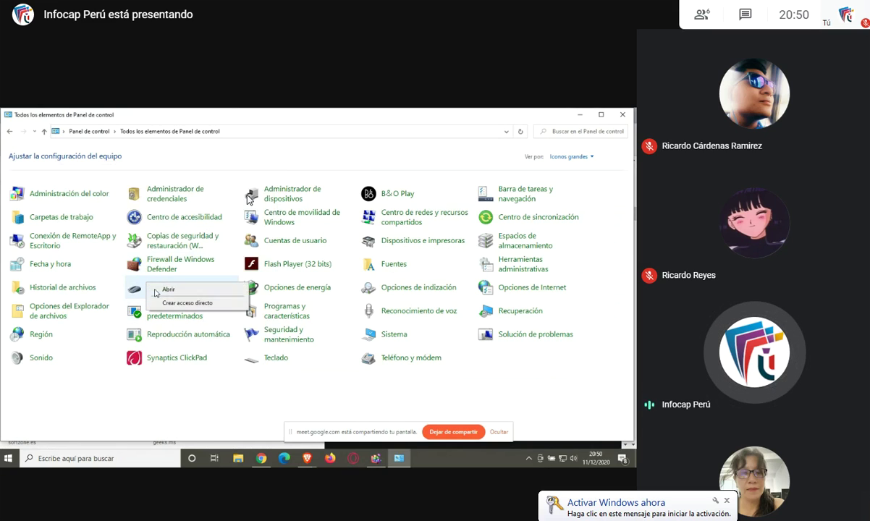
click(141, 325)
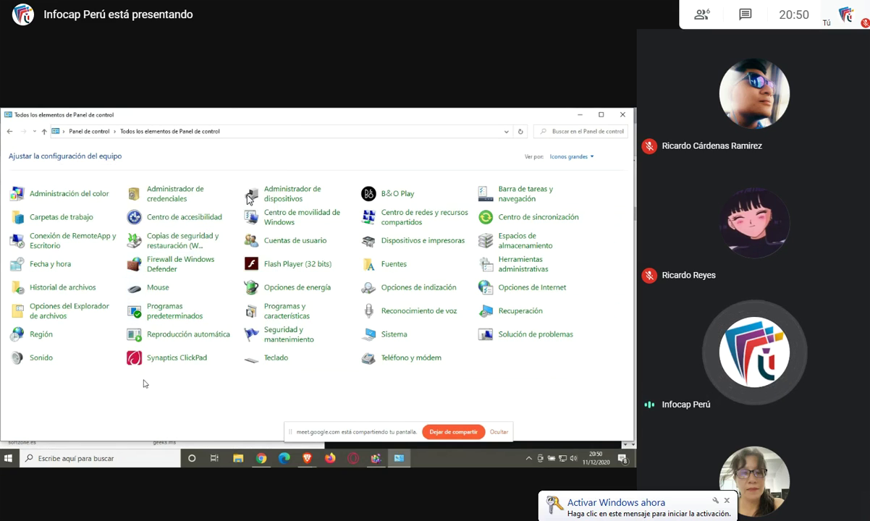
click(154, 289)
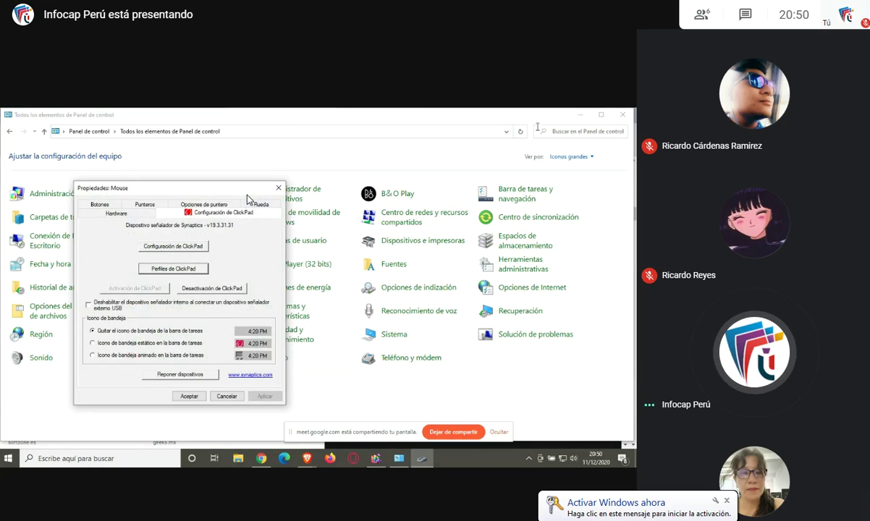
- Close the Mouse properties, minimize Panel de control and test the mouse buttons by calling up the desktop's context menu at several spots
key(Escape)
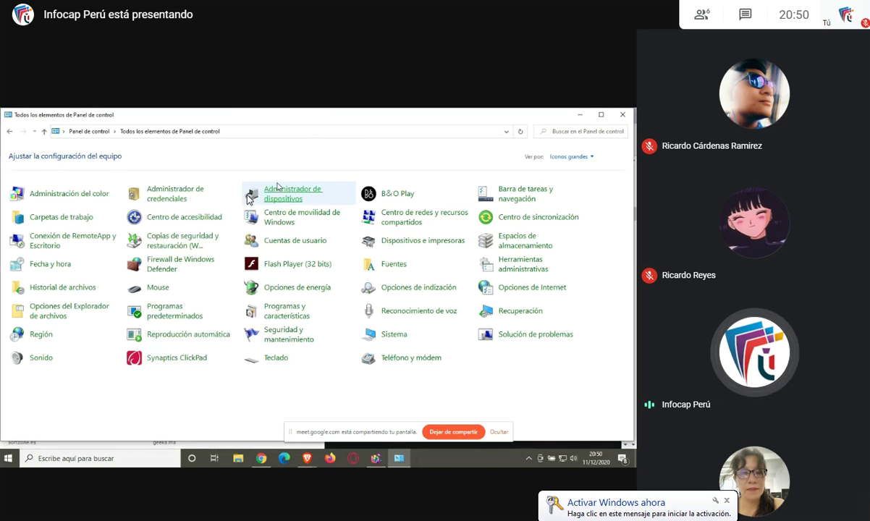
click(579, 116)
click(580, 117)
right_click(327, 228)
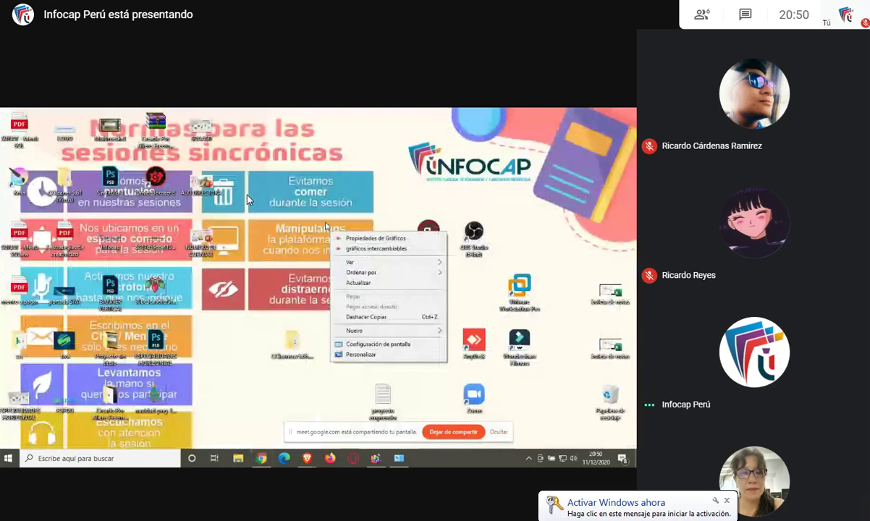
right_click(270, 169)
right_click(270, 169)
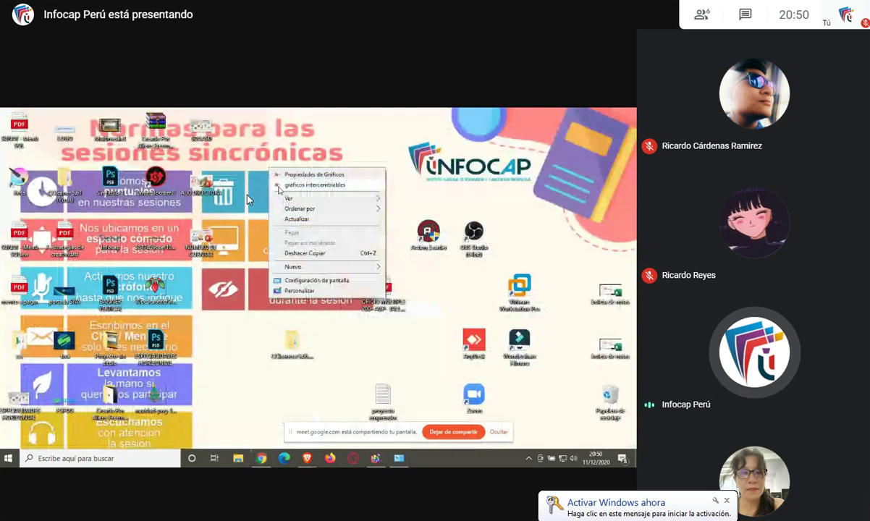
right_click(298, 138)
right_click(291, 168)
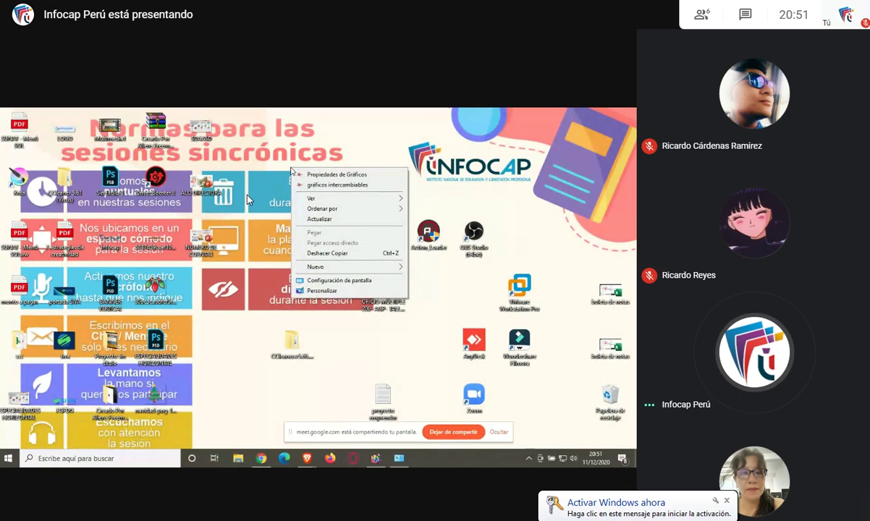
right_click(282, 158)
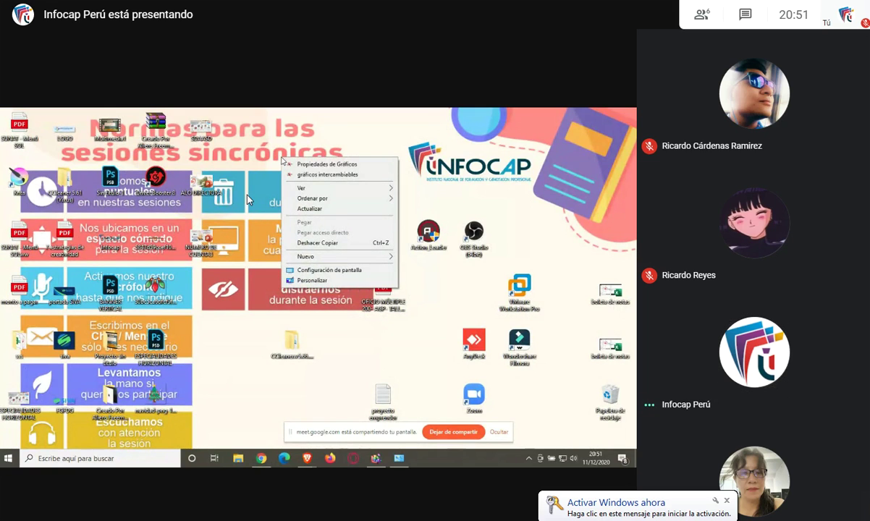
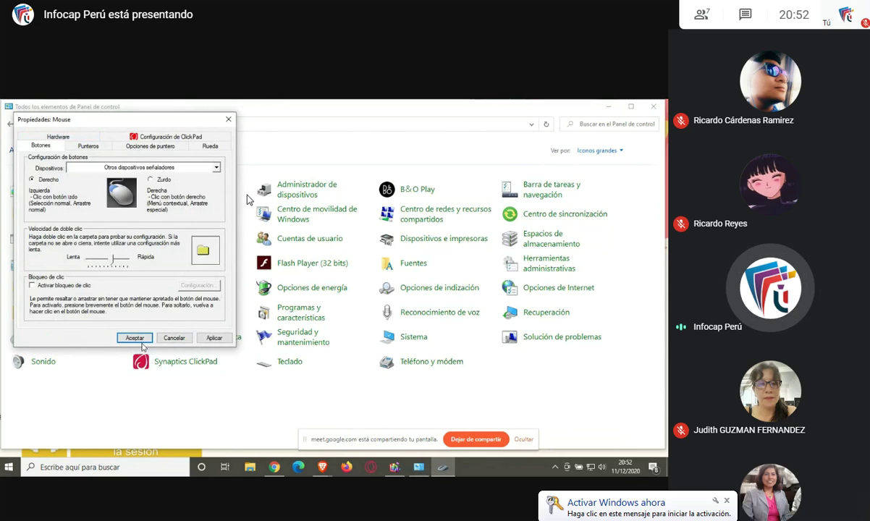
- Accept the Mouse properties with Derecho selected, and switch Panel de control to the Categoría view and back to Iconos grandes
click(135, 338)
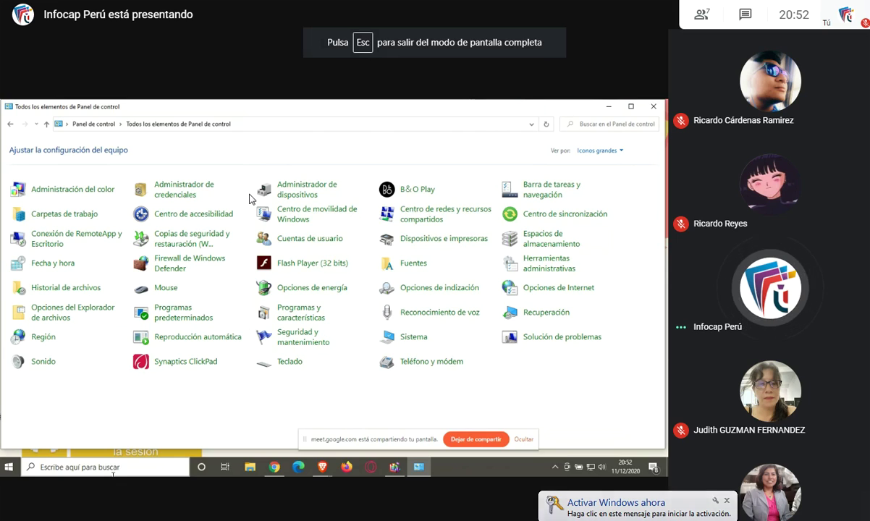
click(605, 150)
click(602, 164)
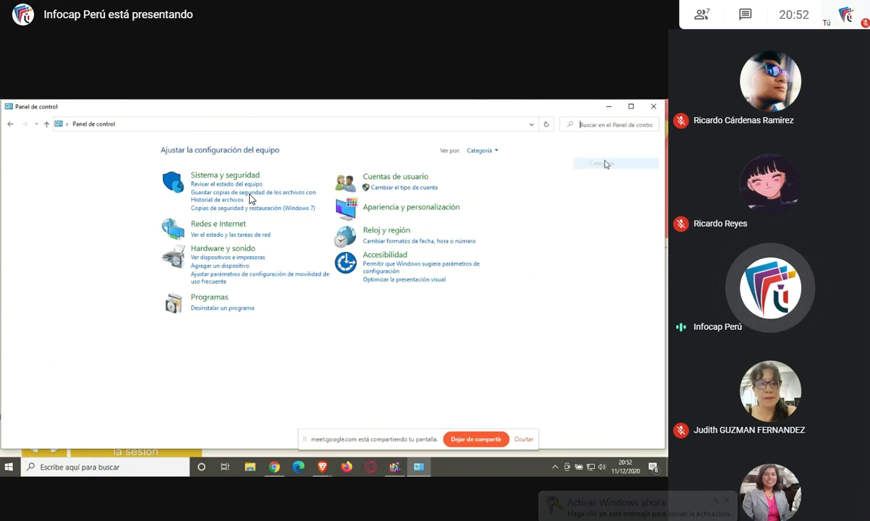
click(480, 150)
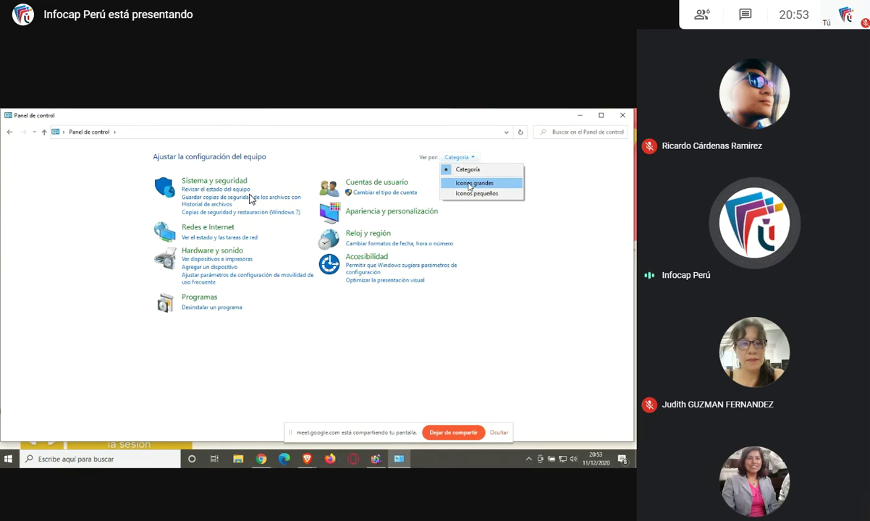
click(469, 186)
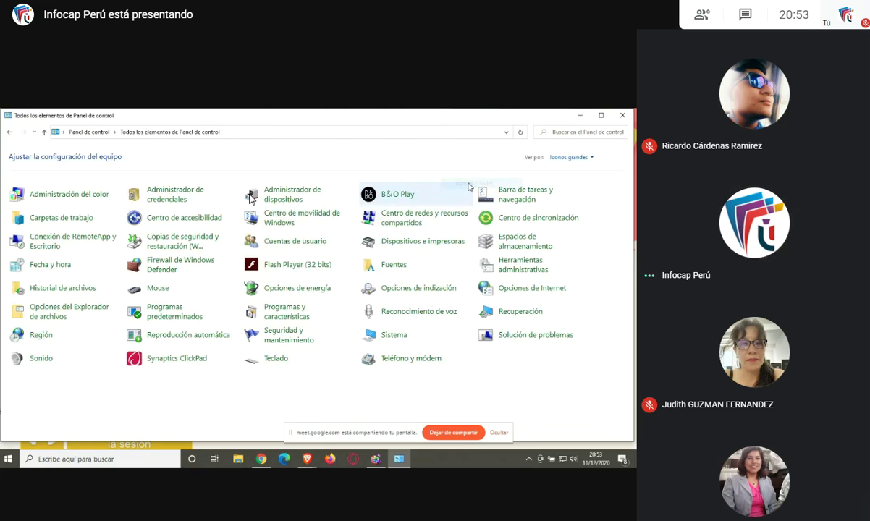
- Open the Mouse properties at the Botones settings and choose Otros dispositivos señaladores as the device
click(158, 289)
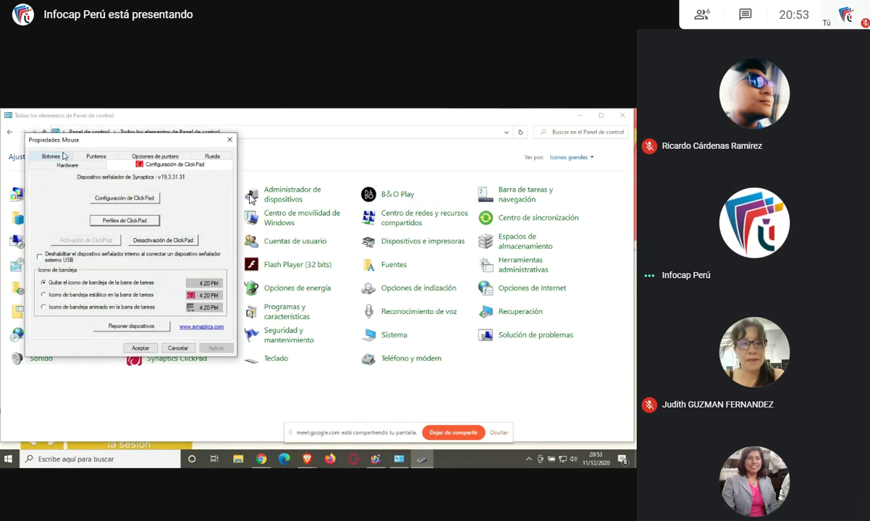
click(63, 156)
click(148, 186)
click(156, 203)
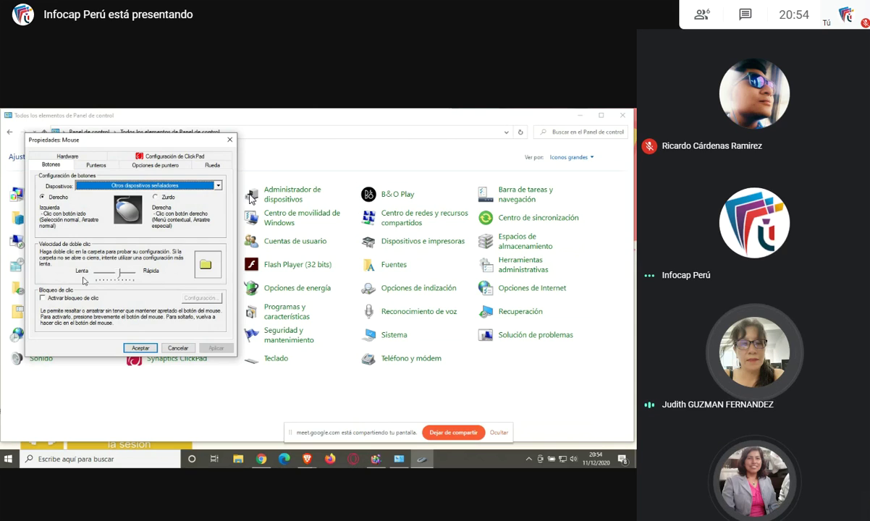
click(123, 186)
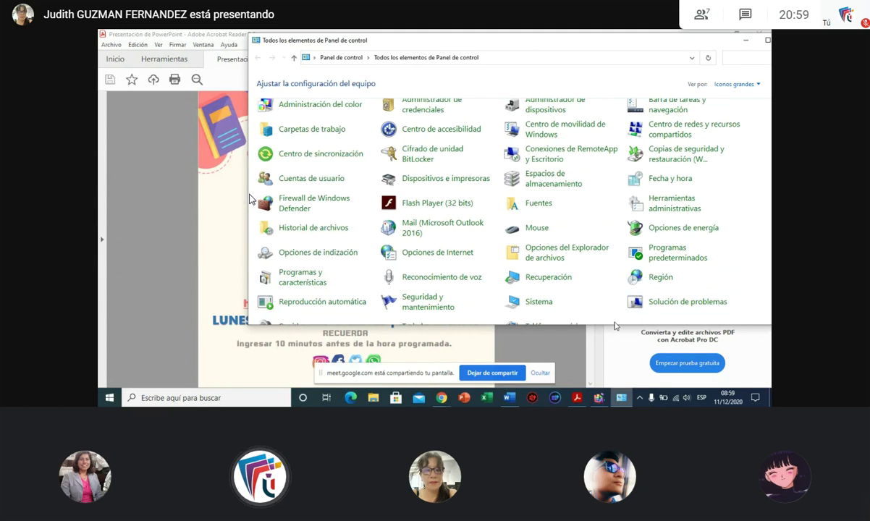
- Stop the screen sharing, compare Zurdo with Derecho for Otros dispositivos señaladores and close the Mouse properties without accepting
click(497, 374)
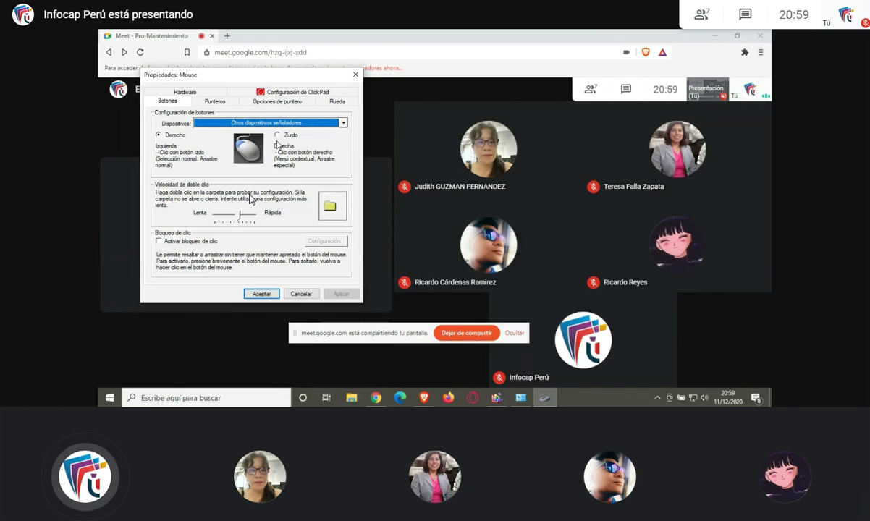
mouse_move(697, 221)
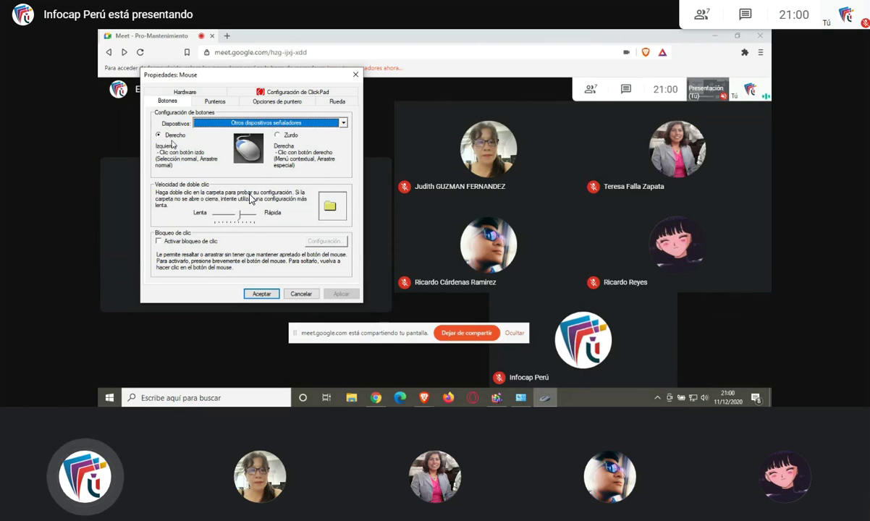
click(278, 136)
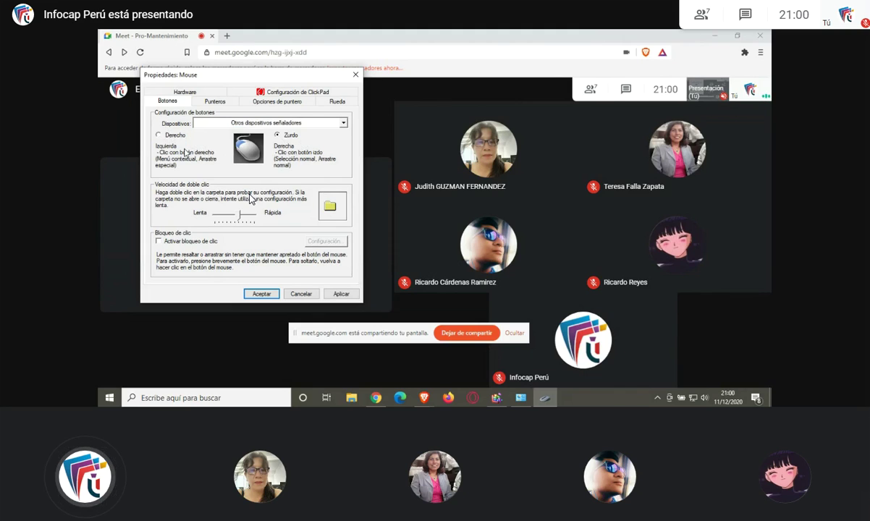
click(158, 136)
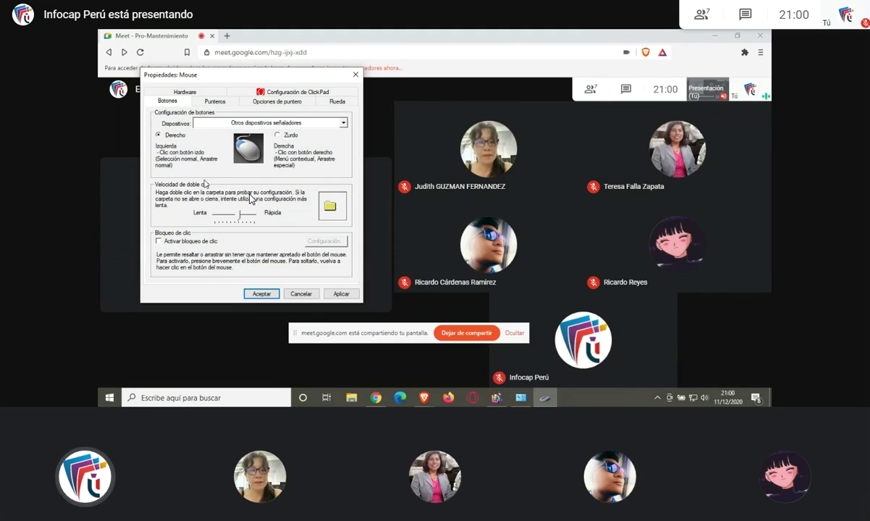
drag(258, 82, 314, 91)
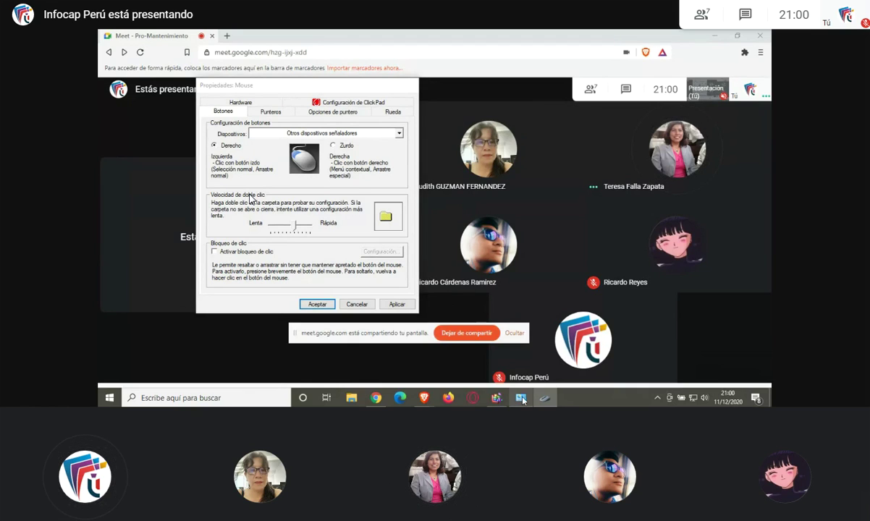
key(Escape)
- Bring up Panel de control, go to its Categoría view and return it to Iconos grandes
click(520, 397)
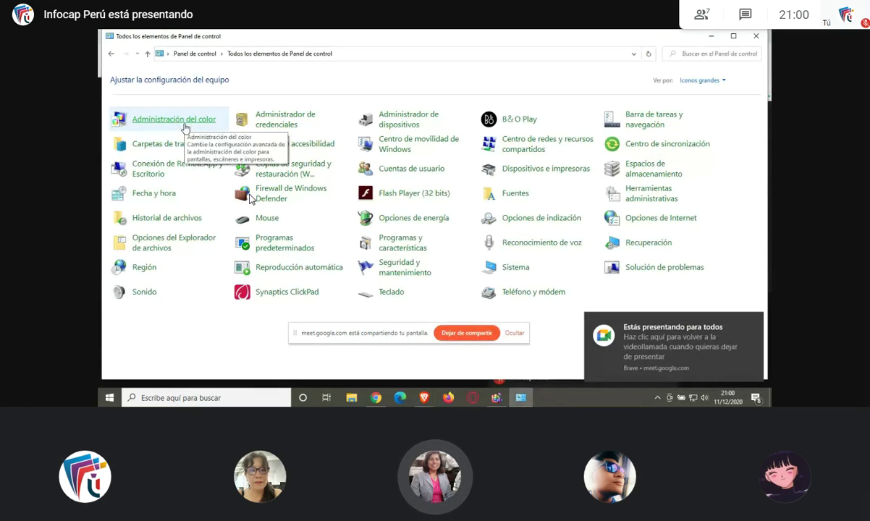
click(194, 53)
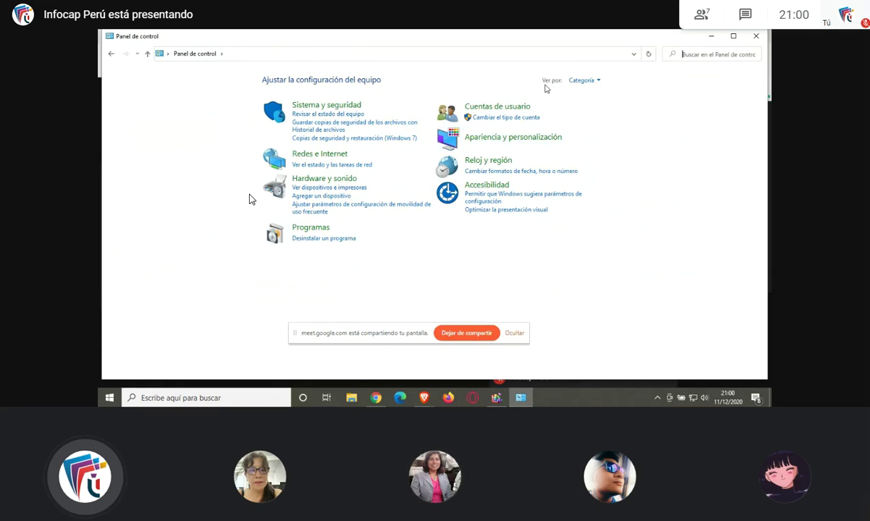
click(593, 82)
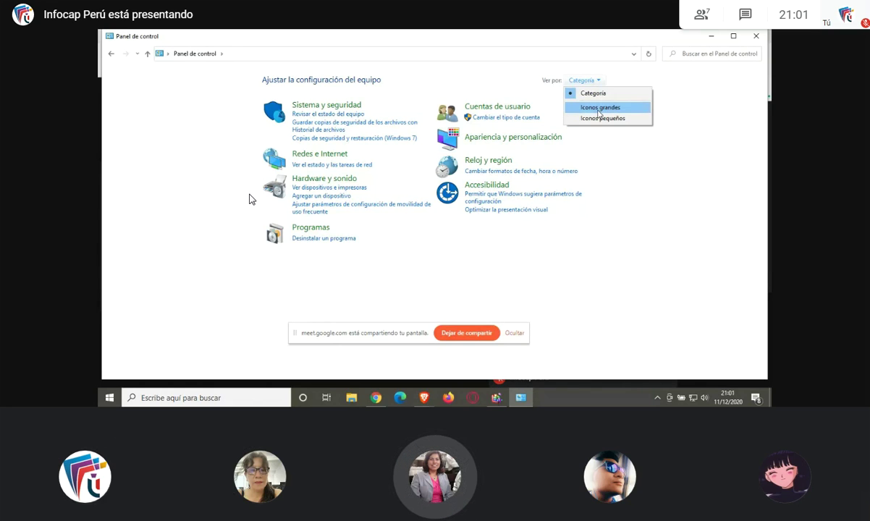
click(598, 107)
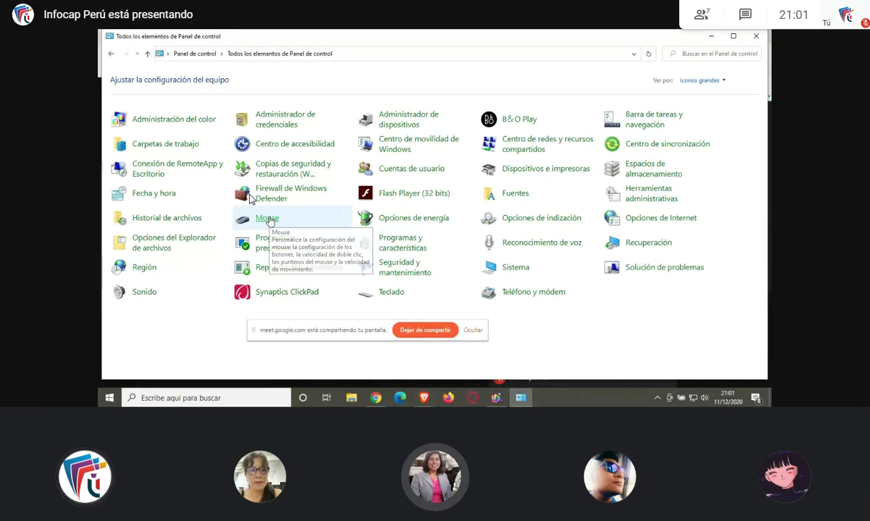
- Open the Mouse properties at the Botones settings and apply the slowest double-click speed, at the Lenta end
click(268, 218)
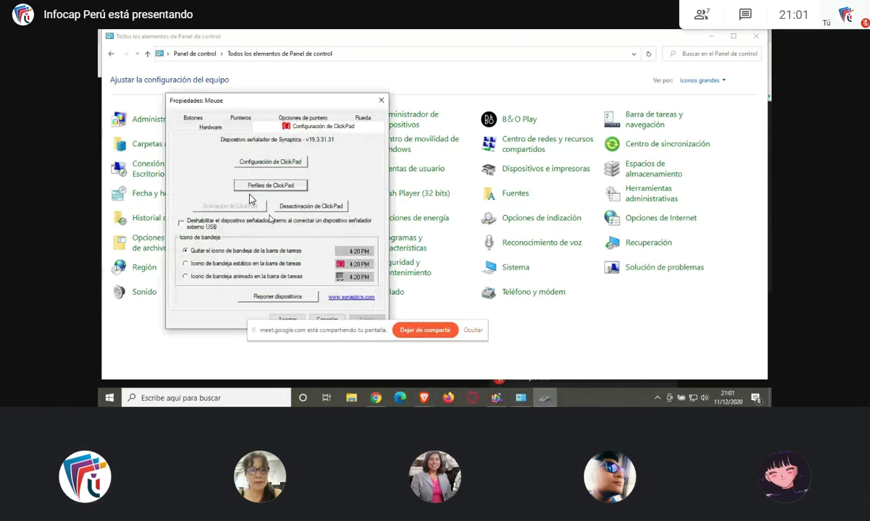
drag(248, 107, 369, 82)
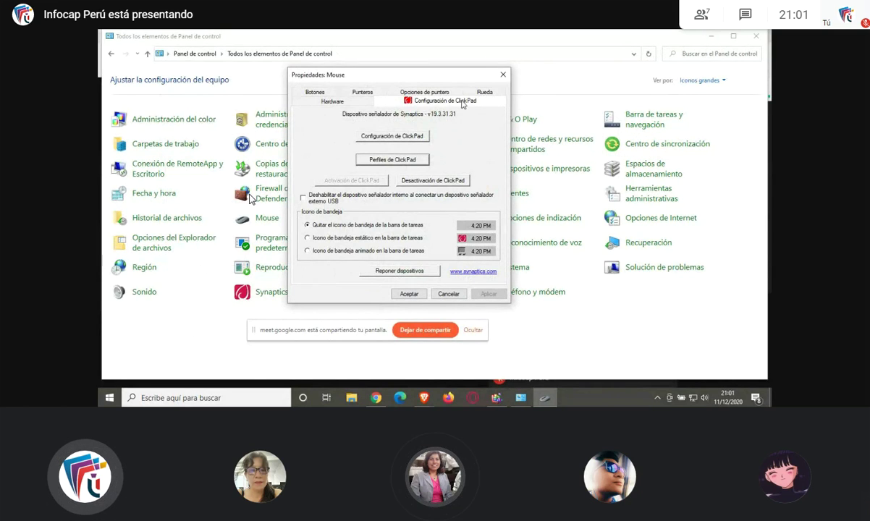
click(304, 95)
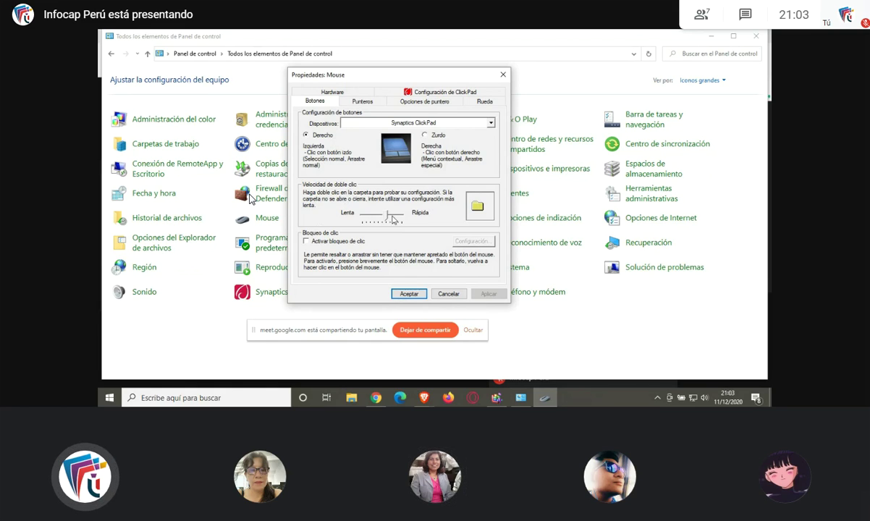
drag(387, 217, 338, 209)
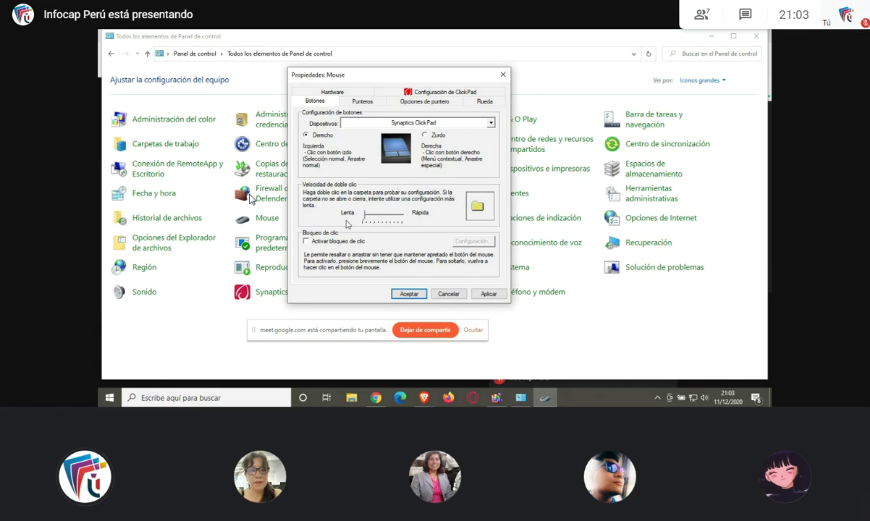
click(489, 295)
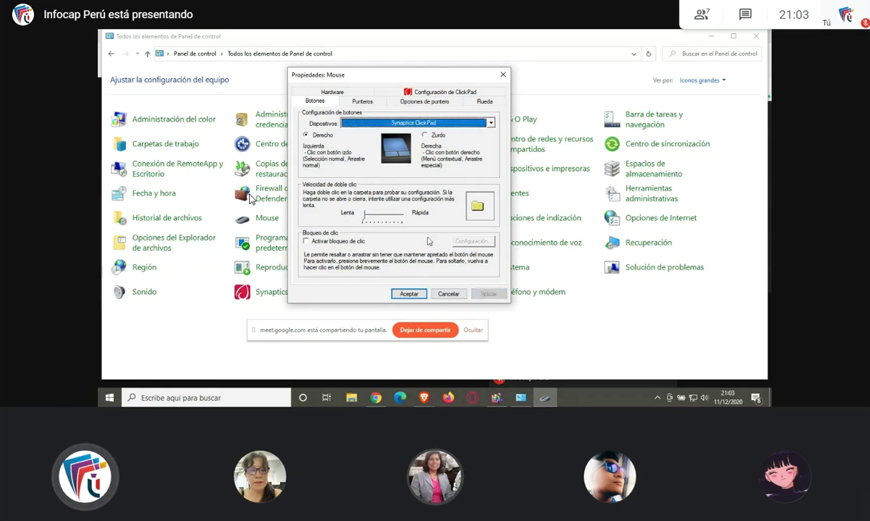
- Choose Otros dispositivos señaladores as the device, minimize Panel de control and move the CCleaner folder higher on the desktop
click(463, 123)
click(420, 145)
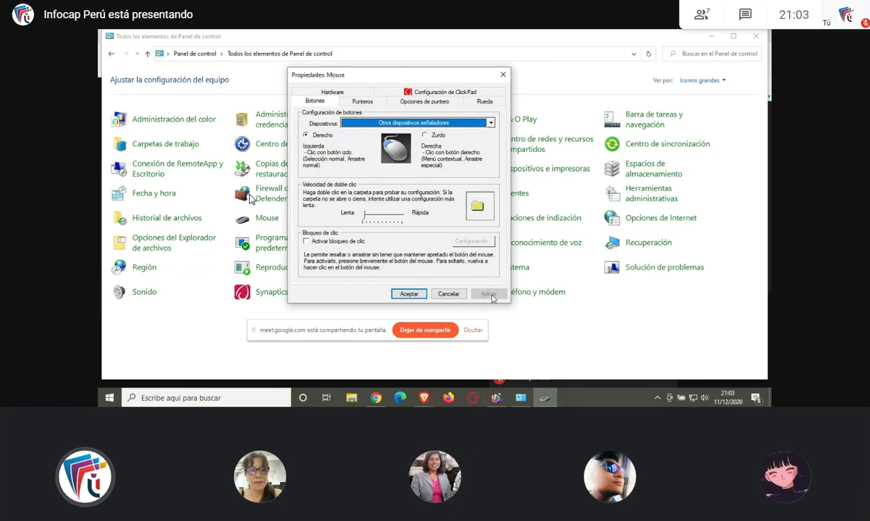
click(709, 38)
click(710, 39)
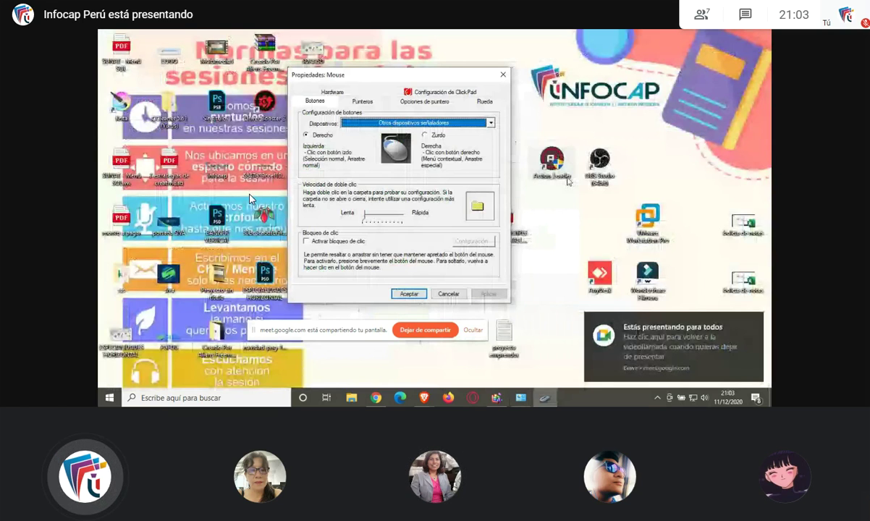
drag(437, 78, 257, 87)
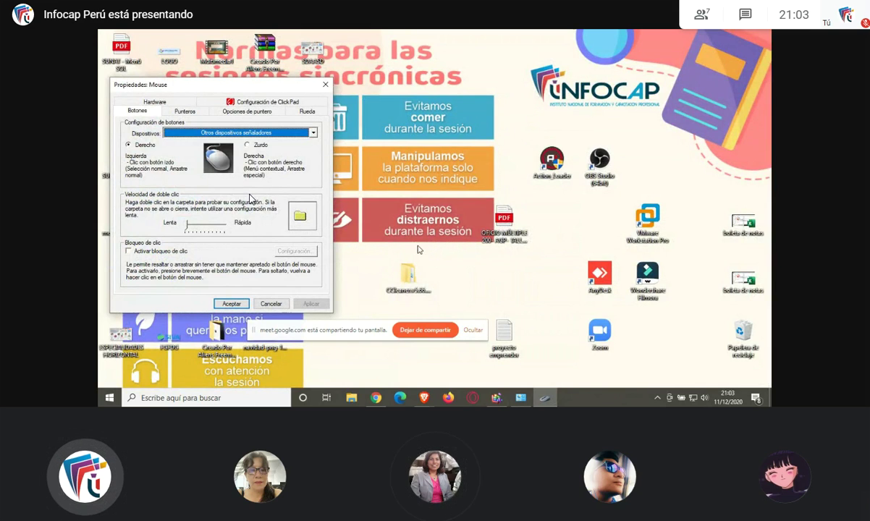
drag(412, 279, 409, 167)
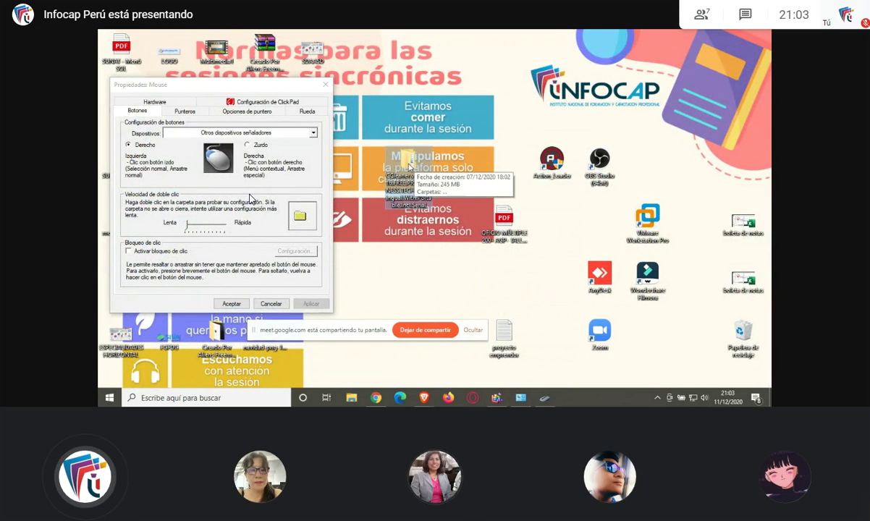
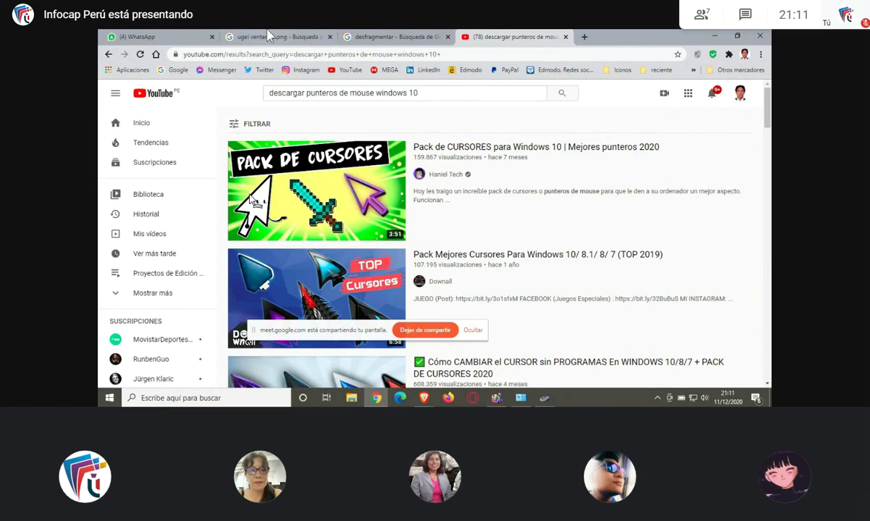
- Browse the YouTube results for "descargar punteros de mouse windows 10" for cursor pack videos
mouse_move(347, 230)
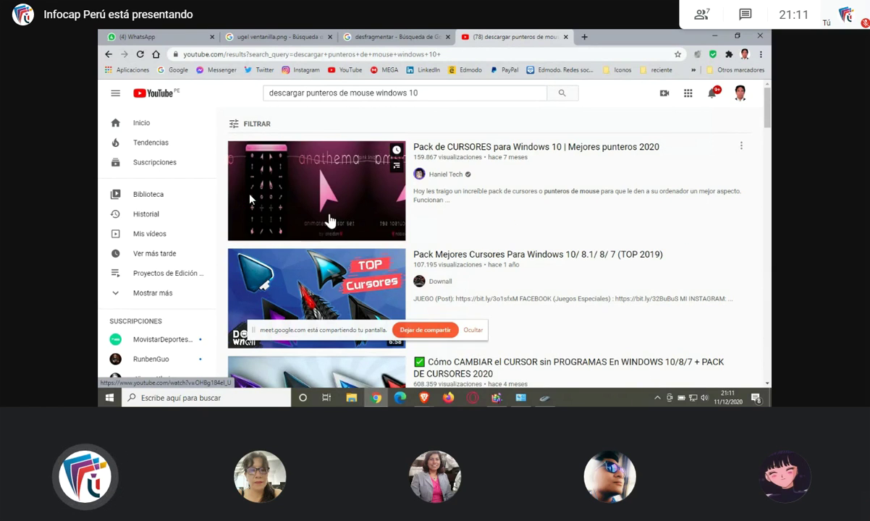
scroll(329, 221, down, 3)
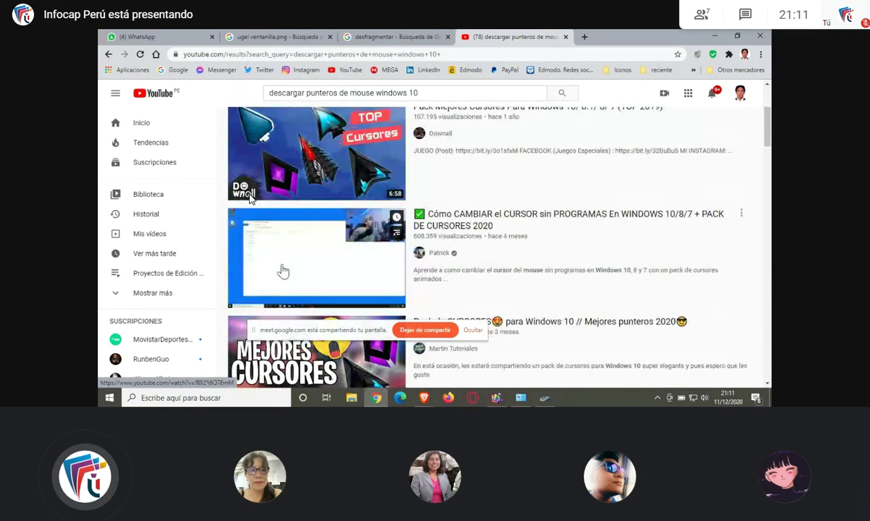
scroll(317, 269, down, 2)
scroll(325, 210, up, 1)
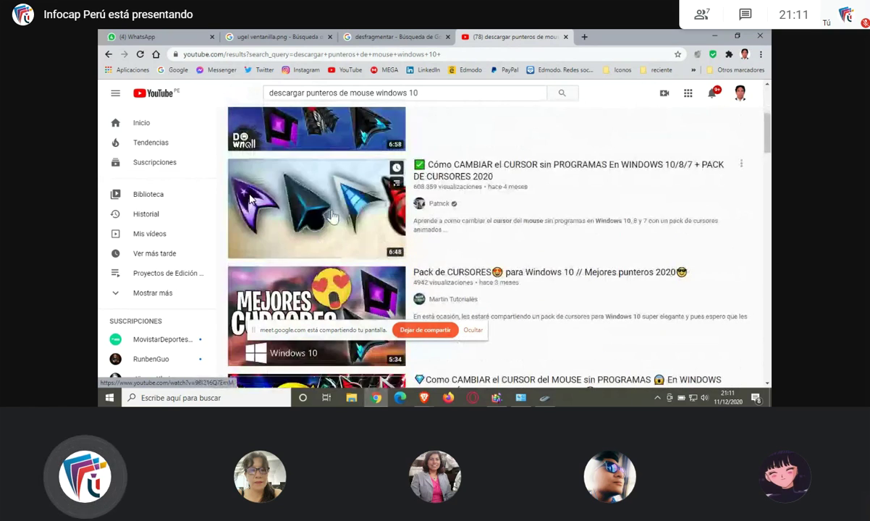
- Look further down the YouTube results for more free cursor packs and Windows 10 pointer customization videos
scroll(329, 221, down, 2)
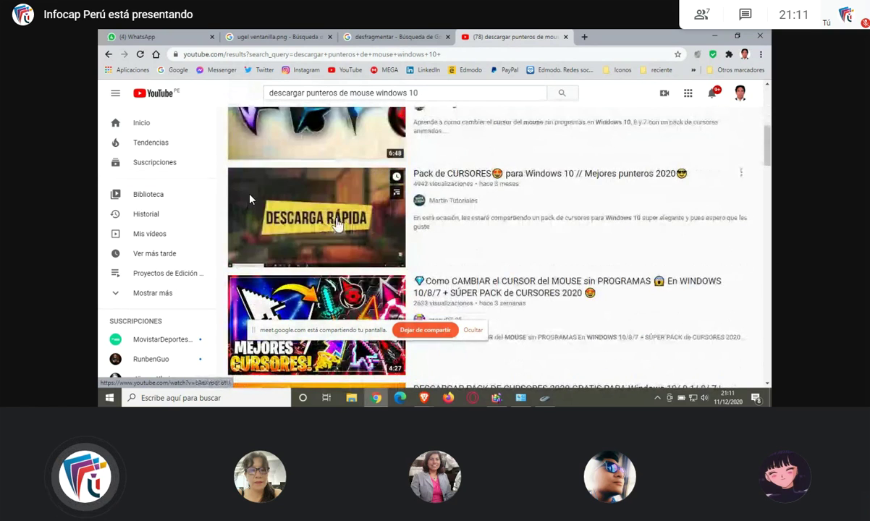
scroll(323, 246, down, 1)
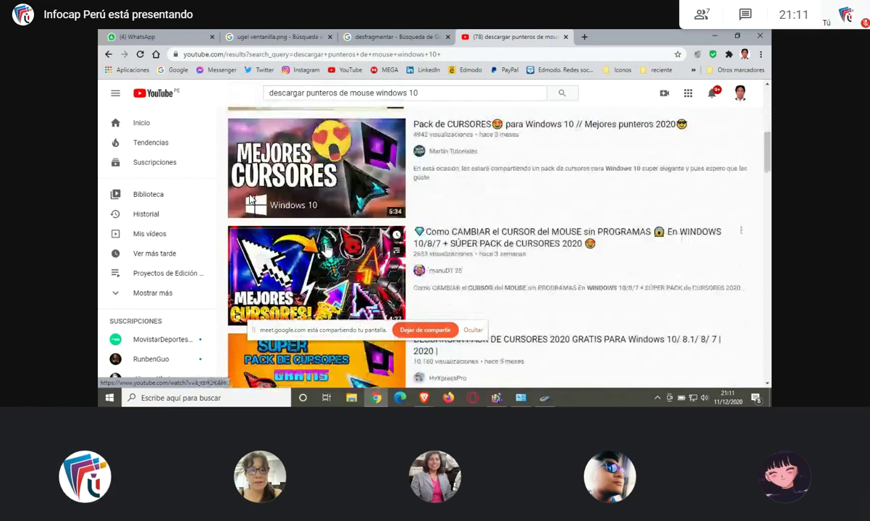
scroll(325, 250, down, 3)
scroll(338, 248, down, 3)
scroll(249, 199, down, 5)
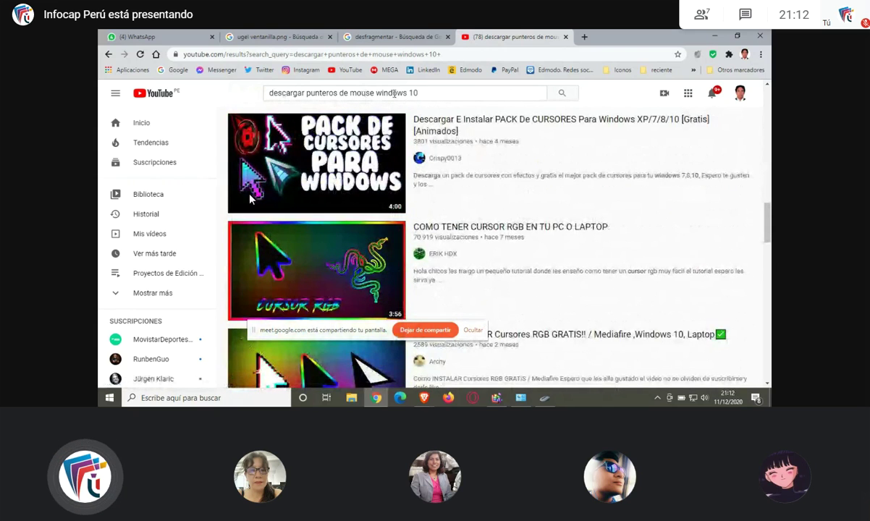
scroll(355, 209, down, 5)
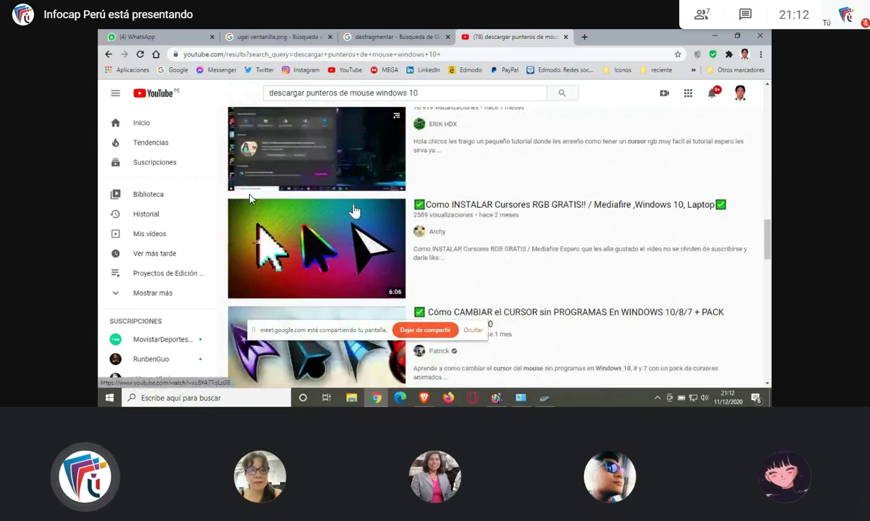
scroll(348, 207, down, 3)
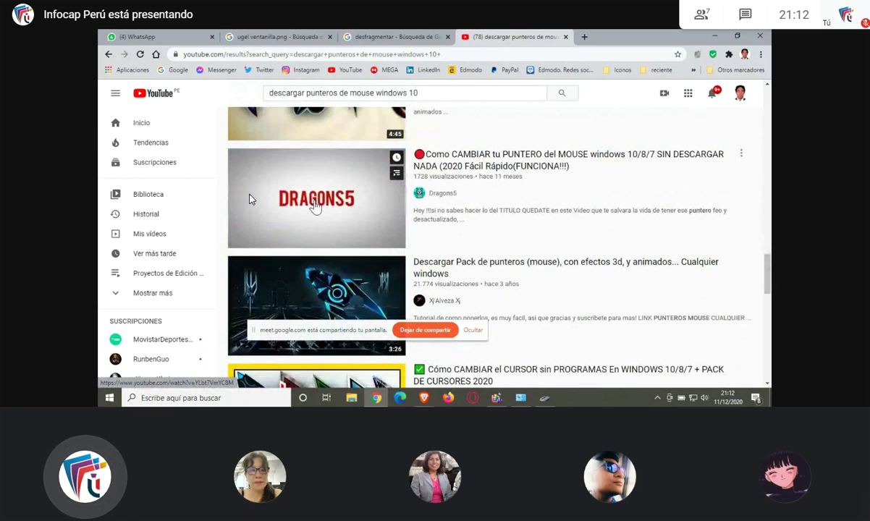
scroll(340, 200, down, 2)
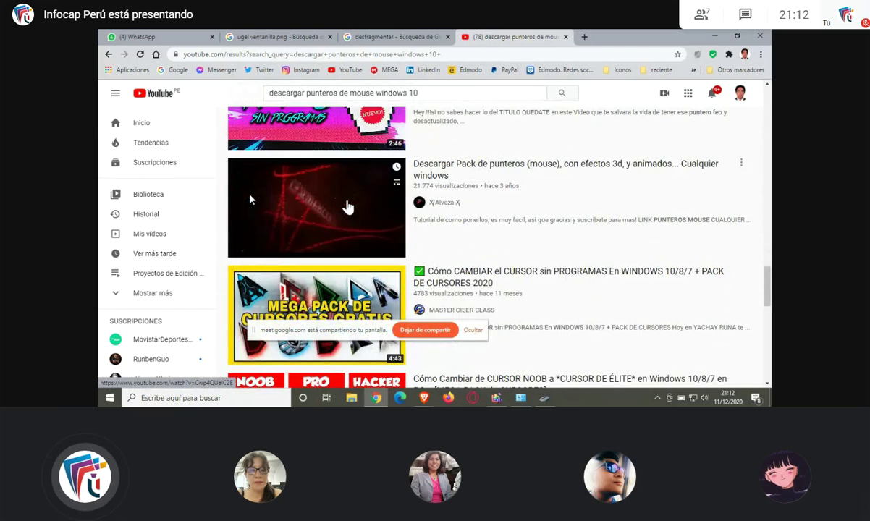
scroll(348, 203, down, 2)
scroll(340, 210, down, 3)
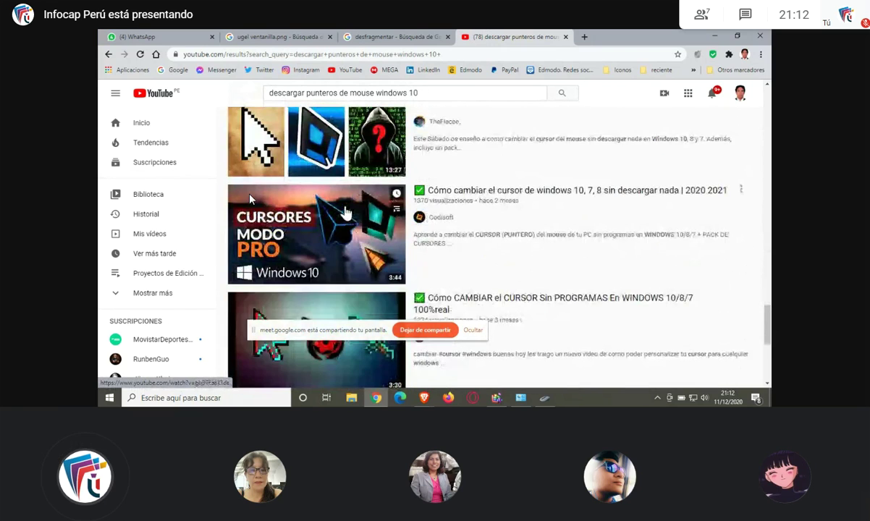
scroll(325, 210, down, 2)
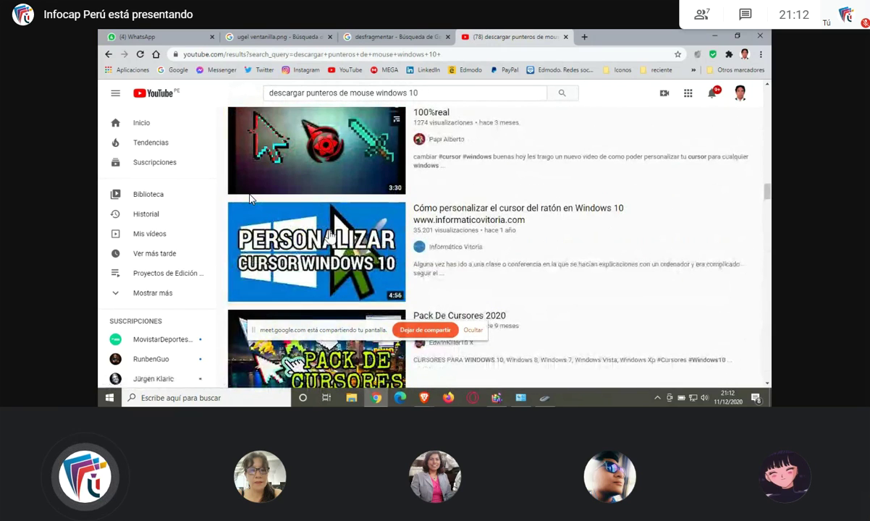
scroll(333, 224, down, 4)
scroll(349, 243, down, 3)
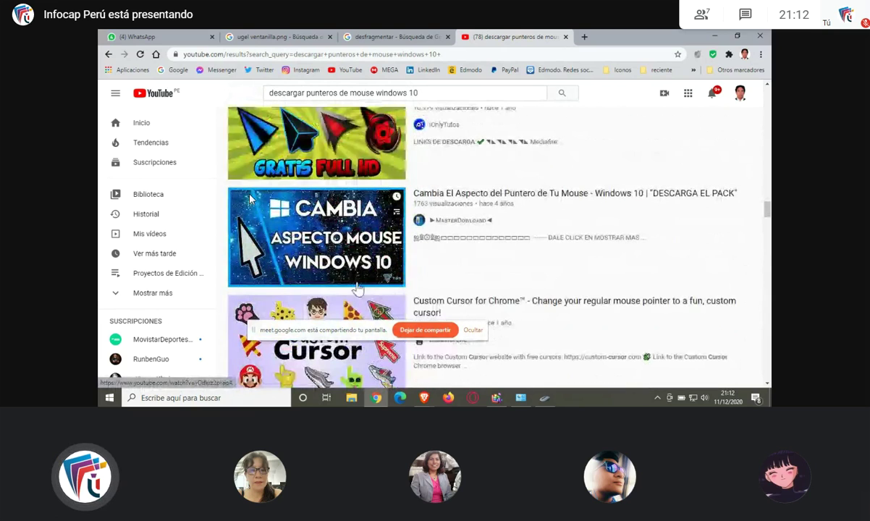
- Move the screen-sharing notice off the video thumbnails and examine the Custom Cursor for Chrome result
drag(357, 333, 603, 365)
scroll(301, 284, down, 2)
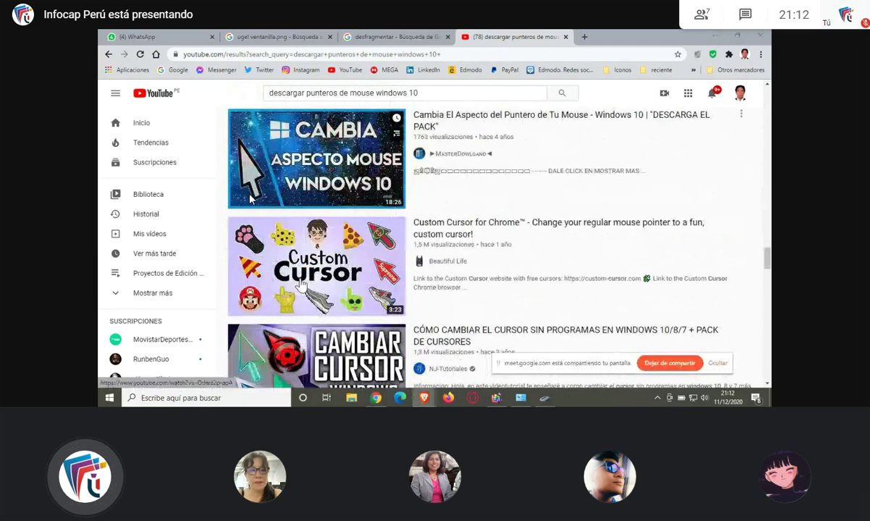
scroll(301, 285, down, 2)
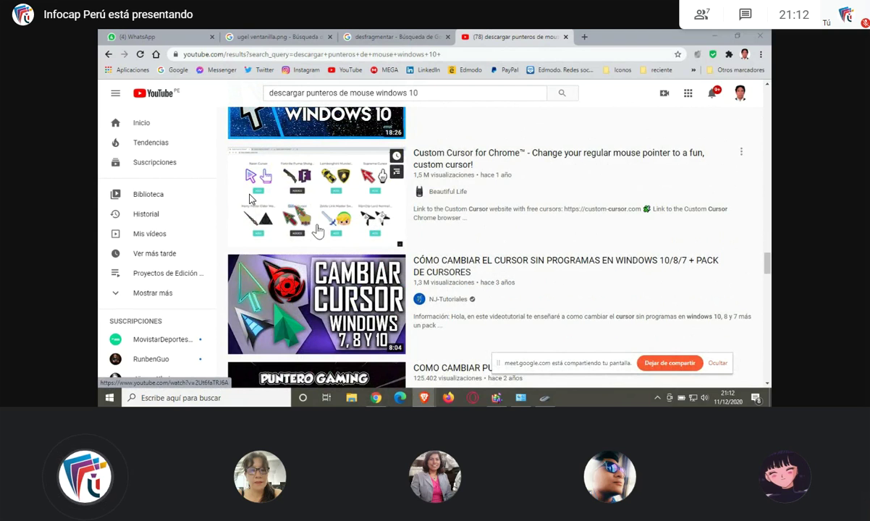
- Show the desktop icons briefly, return to YouTube in Chrome and search for "cambiar iconos windows 10"
key(super+d)
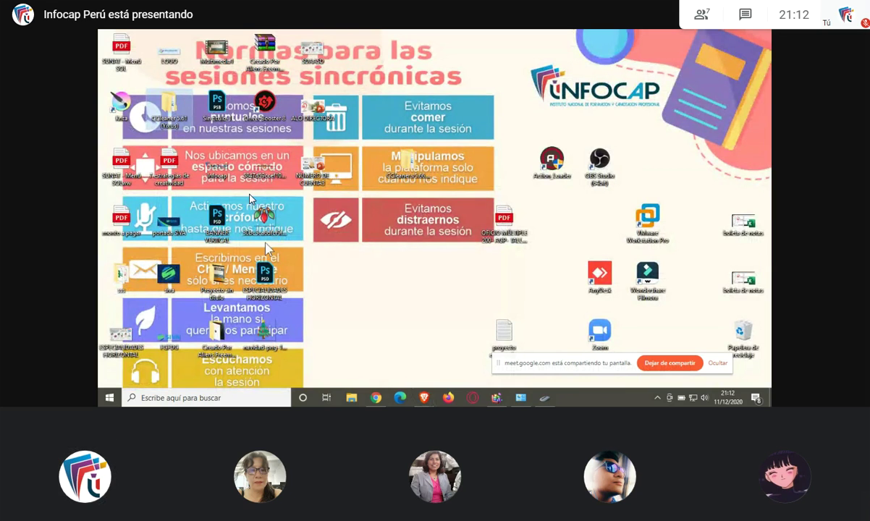
click(376, 400)
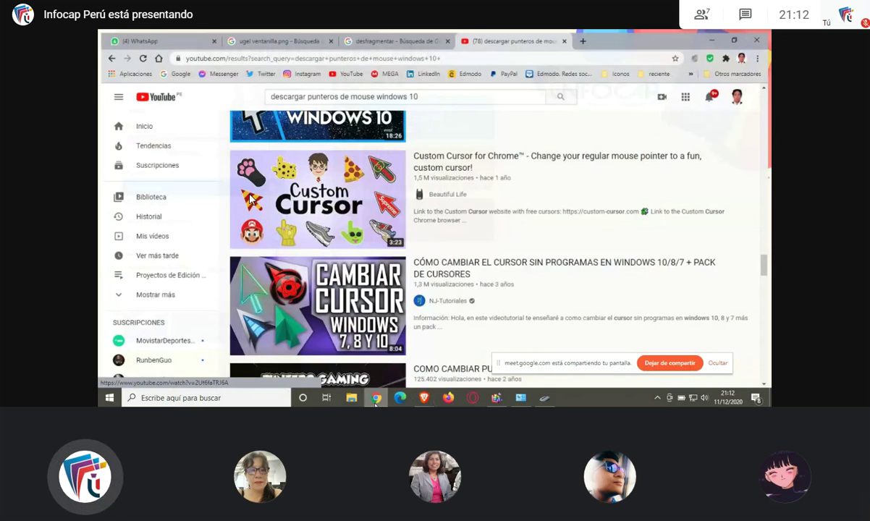
drag(372, 96, 112, 91)
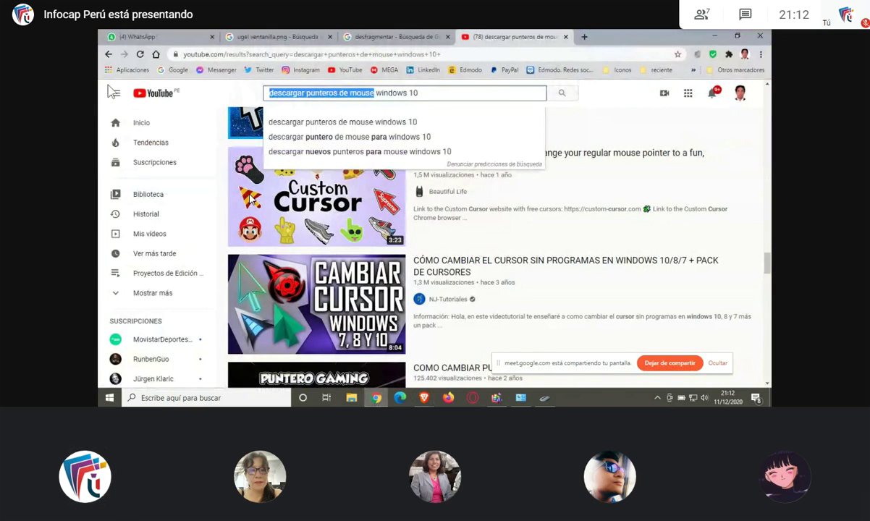
text(cambia)
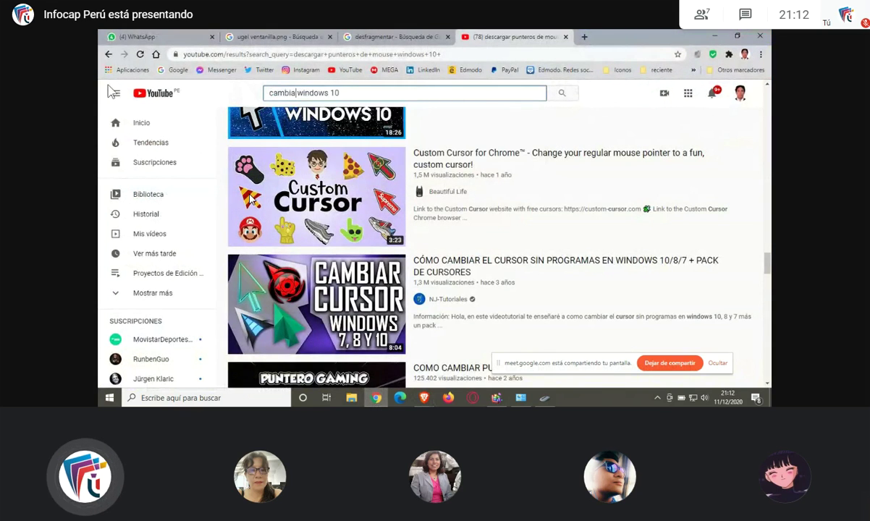
text(r )
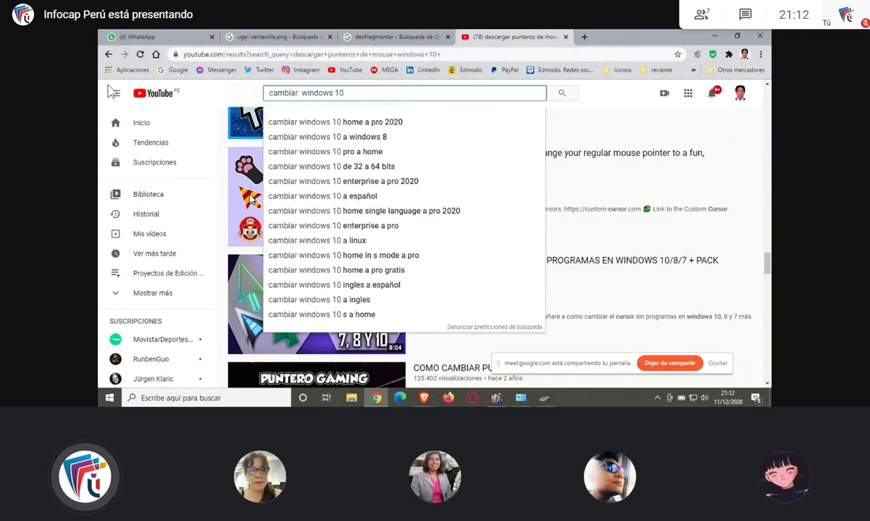
text(iconos)
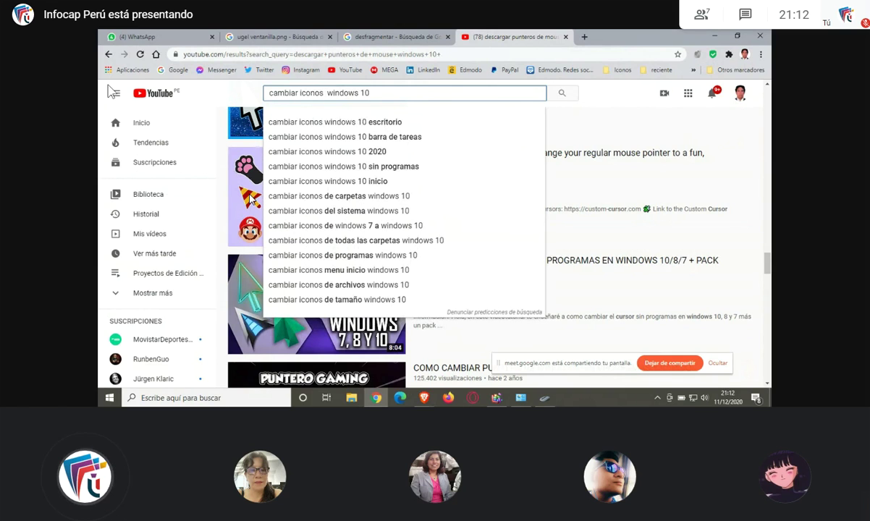
key(Down)
key(Escape)
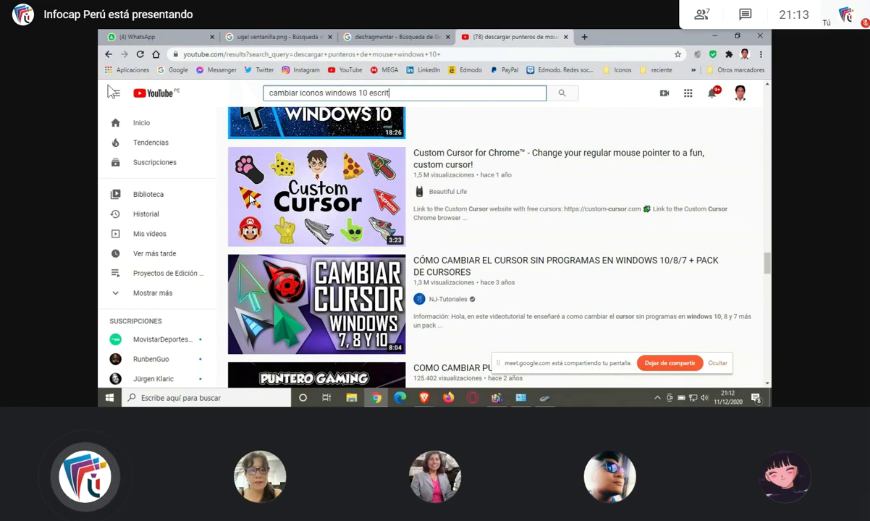
key(BackSpace)
key(BackSpace)
key(BackSpace)
key(BackSpace)
key(BackSpace)
key(BackSpace)
key(Return)
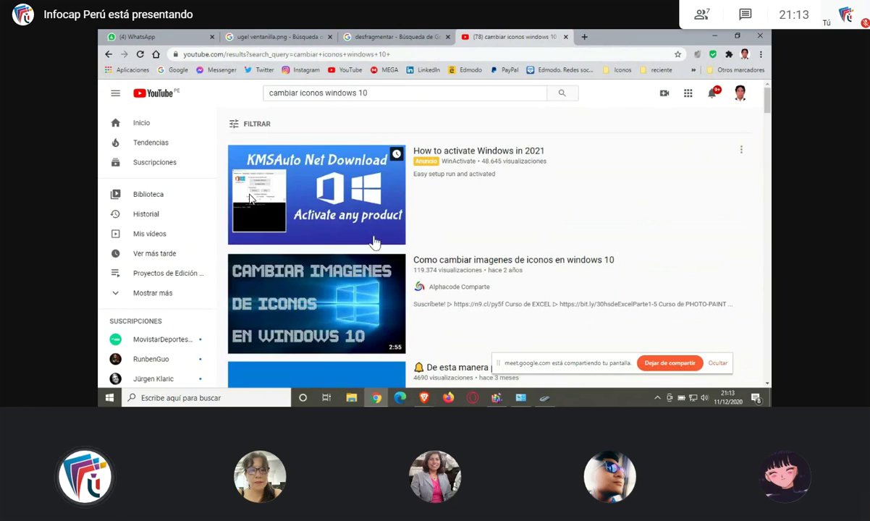
- Browse the YouTube results for videos on changing Windows 10 file, folder and system icons
scroll(374, 242, down, 5)
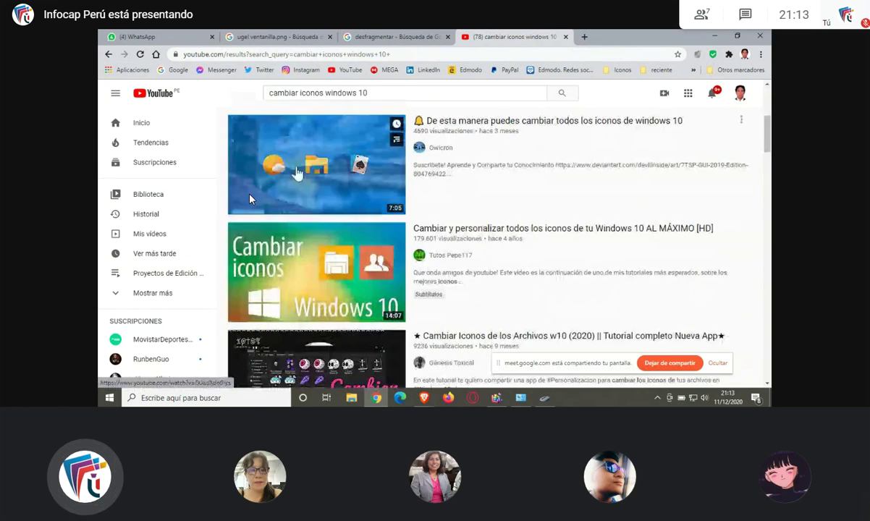
scroll(369, 255, down, 1)
scroll(362, 251, down, 3)
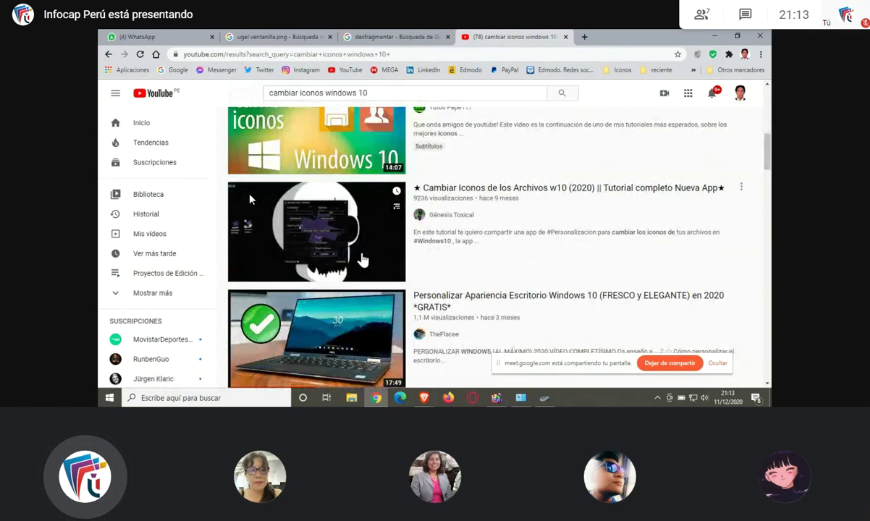
scroll(396, 234, down, 5)
scroll(382, 278, down, 5)
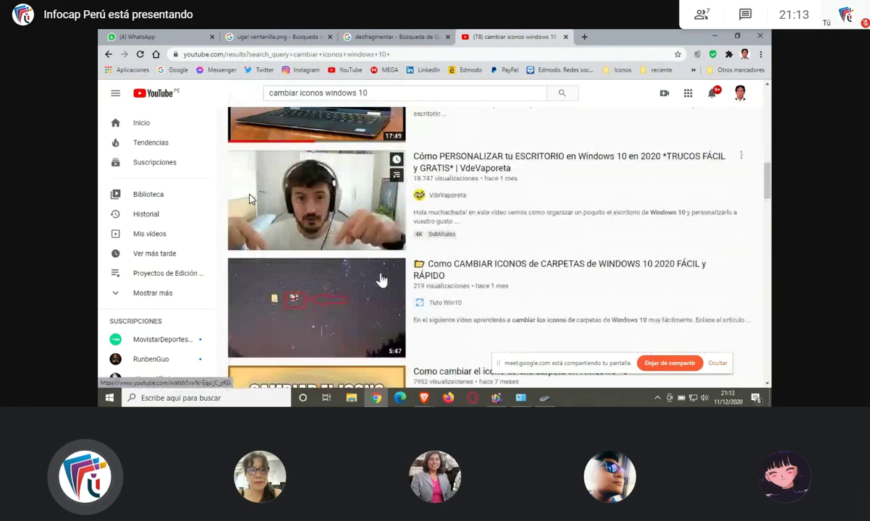
scroll(352, 308, down, 13)
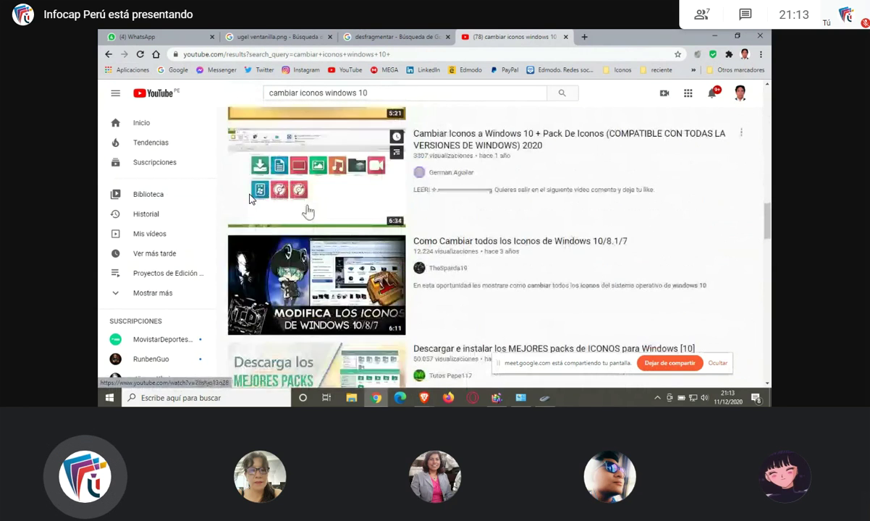
scroll(307, 259, down, 3)
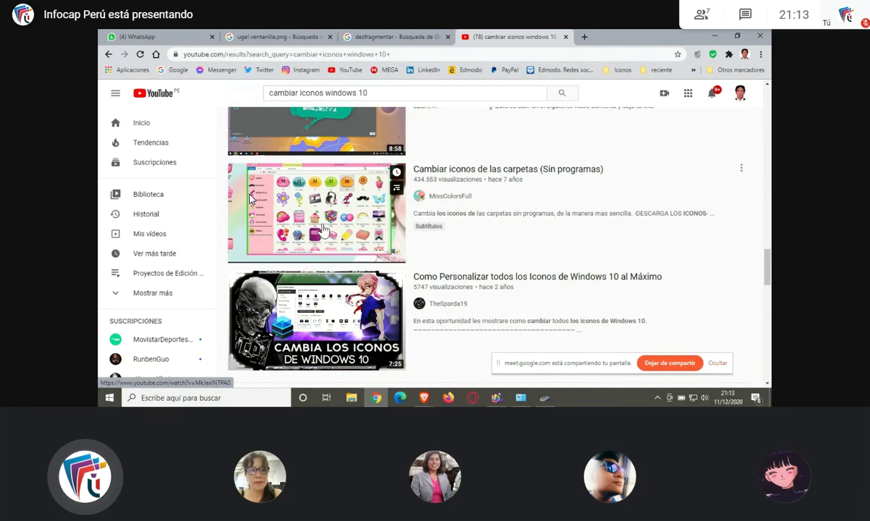
scroll(250, 199, down, 8)
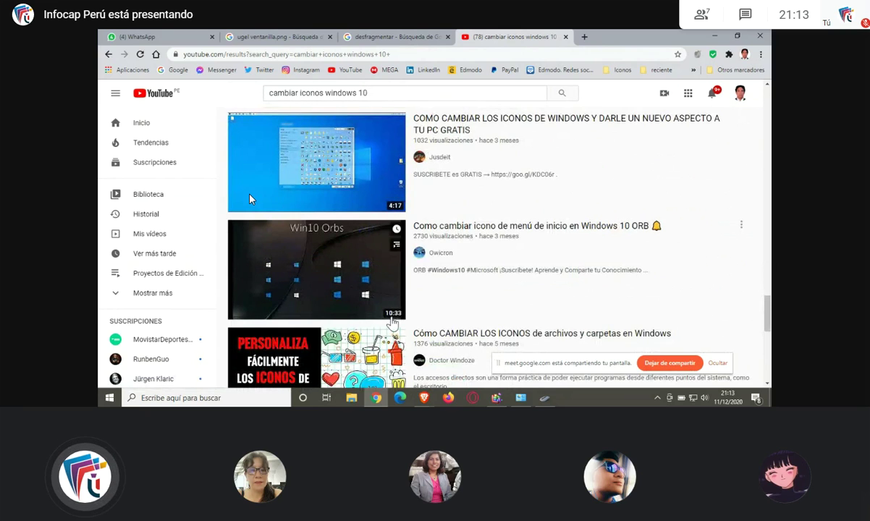
scroll(249, 199, down, 3)
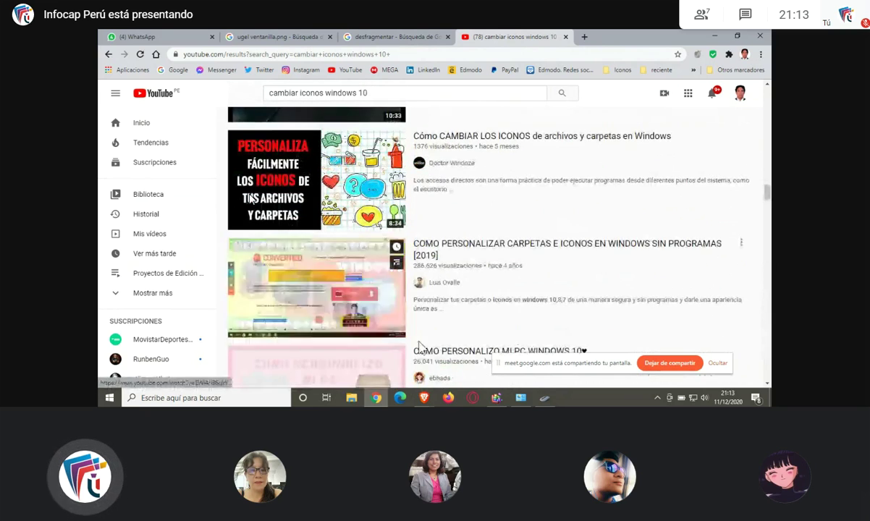
- Return to the Mouse properties, show Opciones de puntero and try the slowest pointer speed, at the Lenta end
key(alt+Tab)
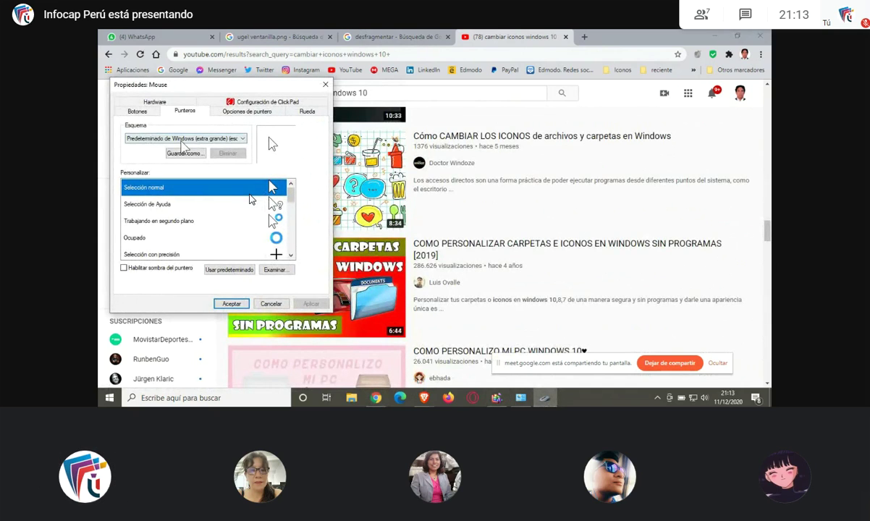
click(233, 113)
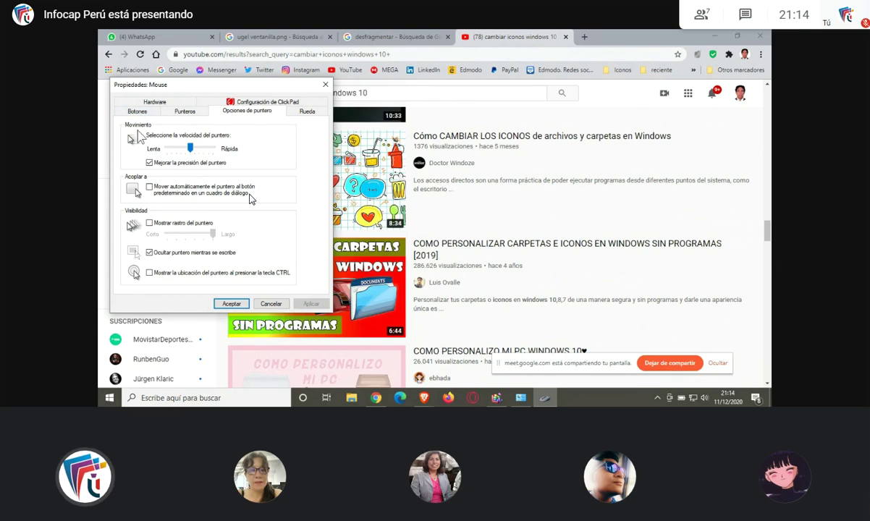
drag(189, 148, 165, 148)
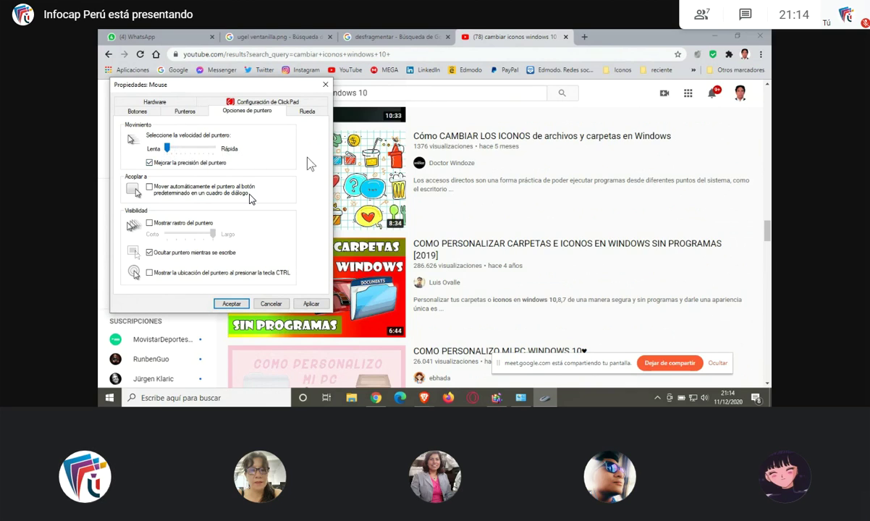
mouse_move(356, 178)
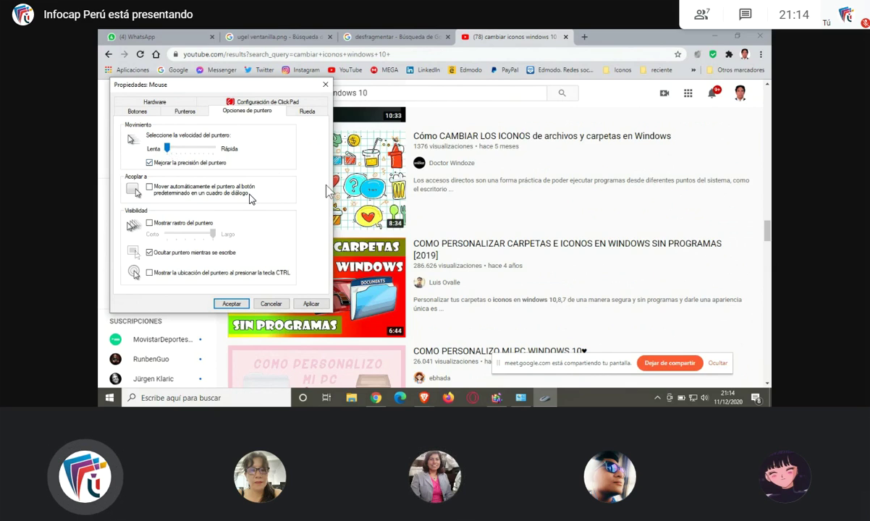
mouse_move(458, 211)
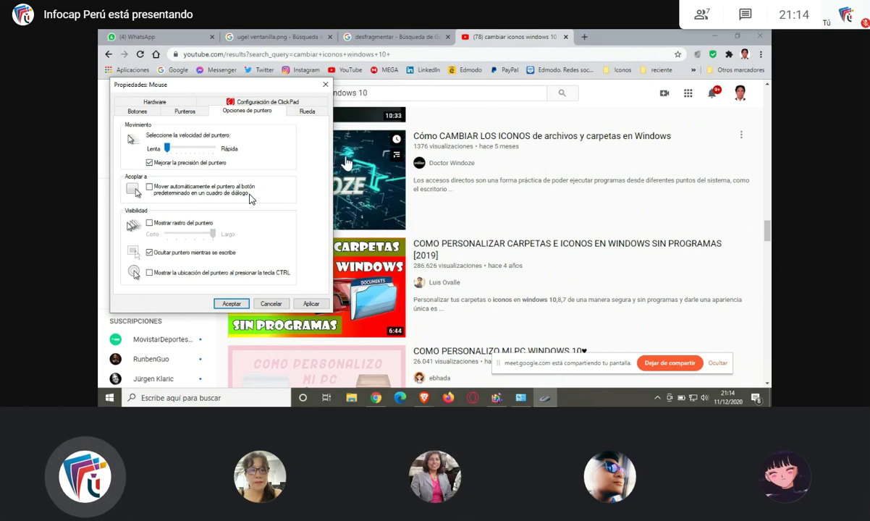
- Try the fastest pointer speed at the Rápida end and reduce it to about two thirds of the scale
drag(167, 148, 211, 147)
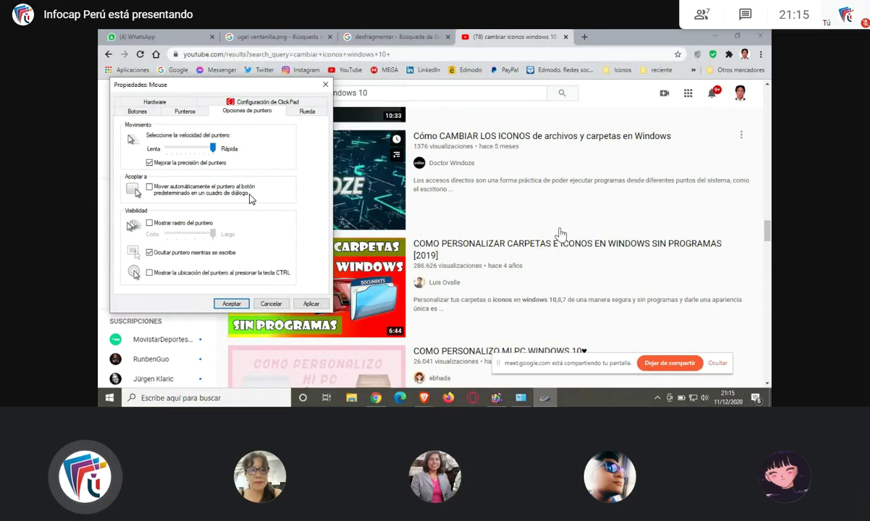
mouse_move(209, 148)
mouse_down()
mouse_move(197, 142)
mouse_move(205, 149)
mouse_up()
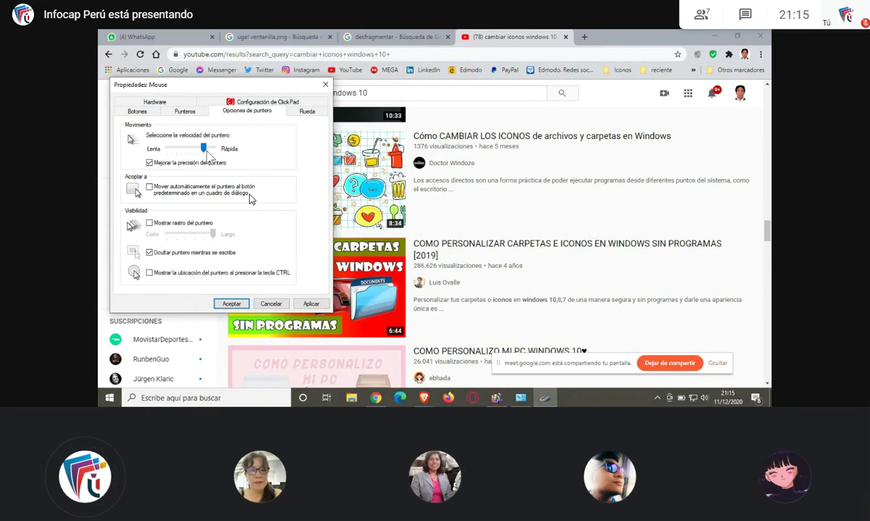
drag(206, 149, 200, 150)
- Enable Mostrar rastro del puntero and set the trail to its shortest length, at the Corto end
click(149, 224)
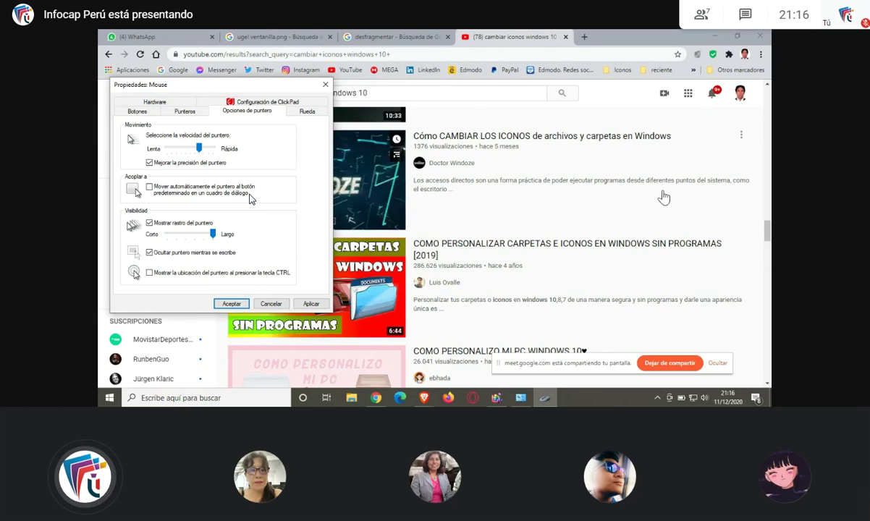
drag(211, 235, 167, 236)
mouse_move(517, 225)
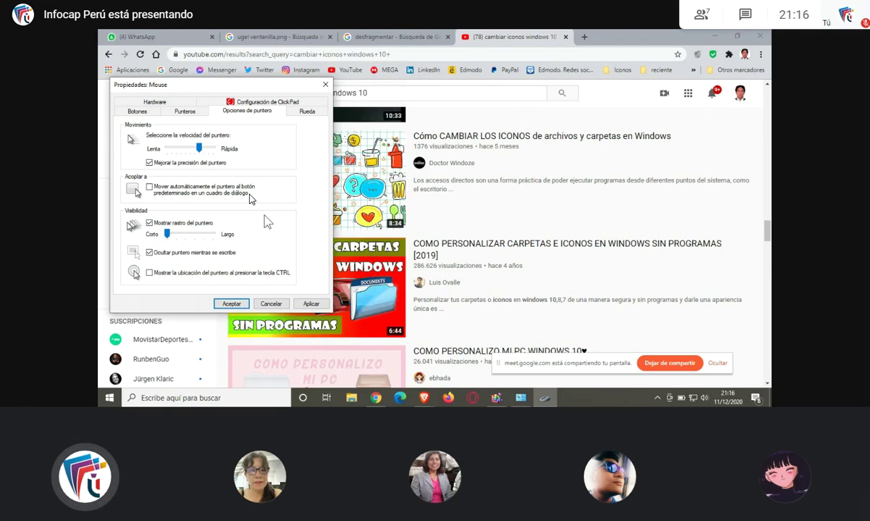
- Extend the pointer trail to its longest length, at the Largo end, and disable Mostrar rastro del puntero
drag(166, 234, 279, 217)
mouse_move(437, 171)
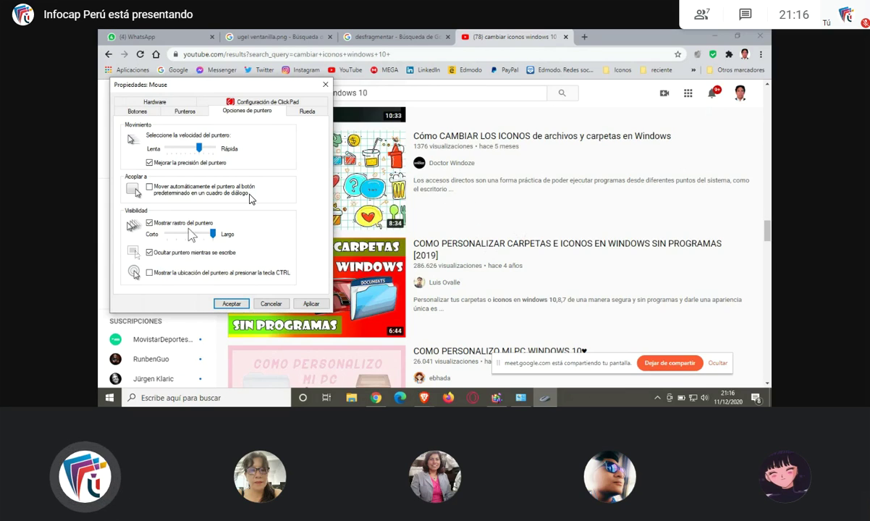
click(149, 223)
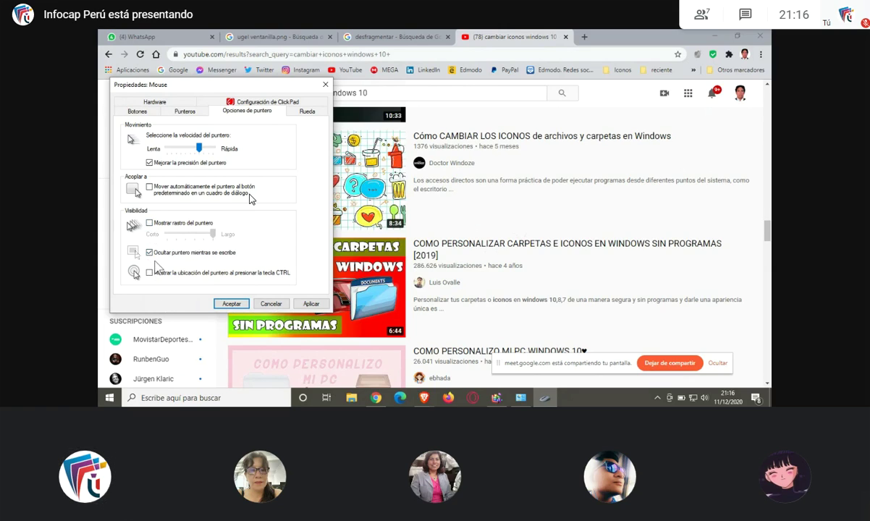
- Disable Ocultar puntero mientras se escribe and test typing by replacing the YouTube search text with asdsfffasf
click(149, 252)
drag(226, 90, 610, 96)
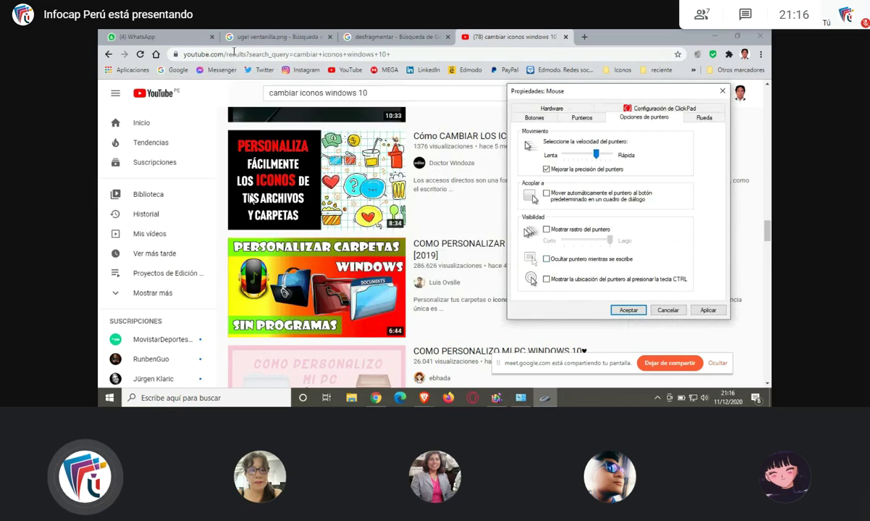
click(369, 89)
drag(369, 92, 217, 99)
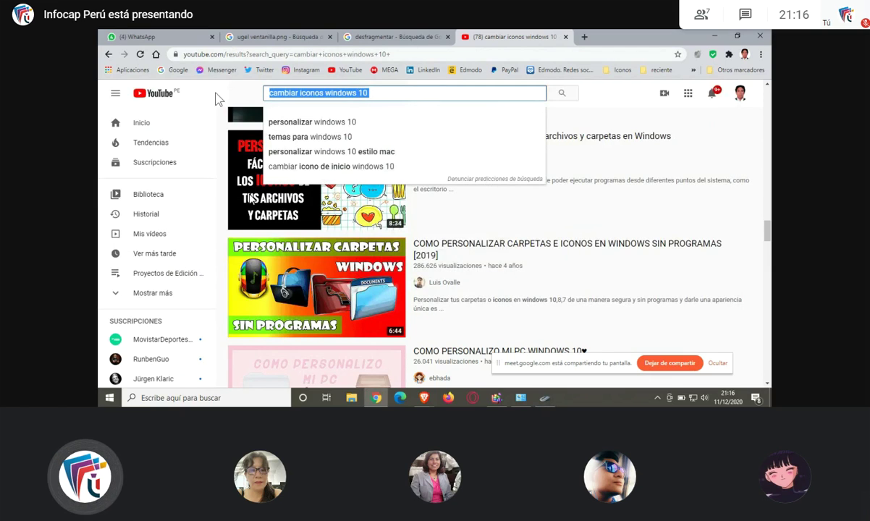
key(BackSpace)
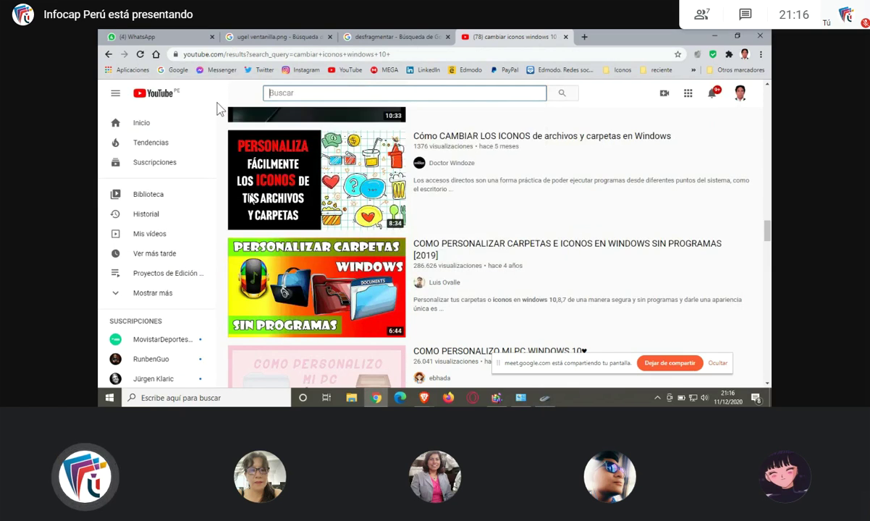
text(asd)
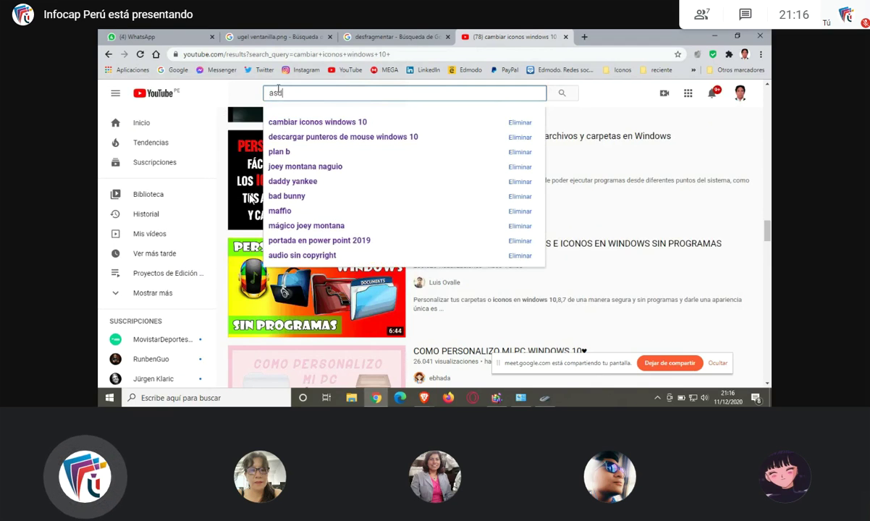
text(sff)
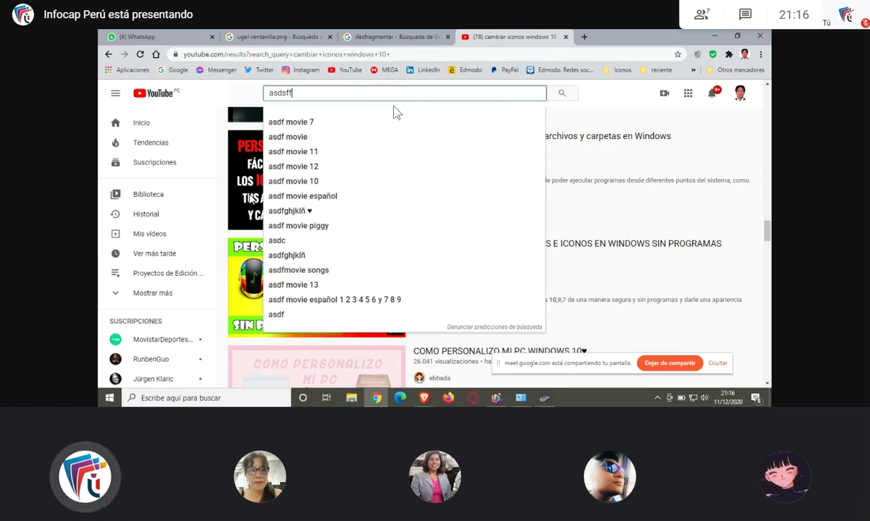
text(fasf)
- Check the setting in the Mouse properties and repeat the typing test in the YouTube search box with dgdfdfdfsddf
click(545, 398)
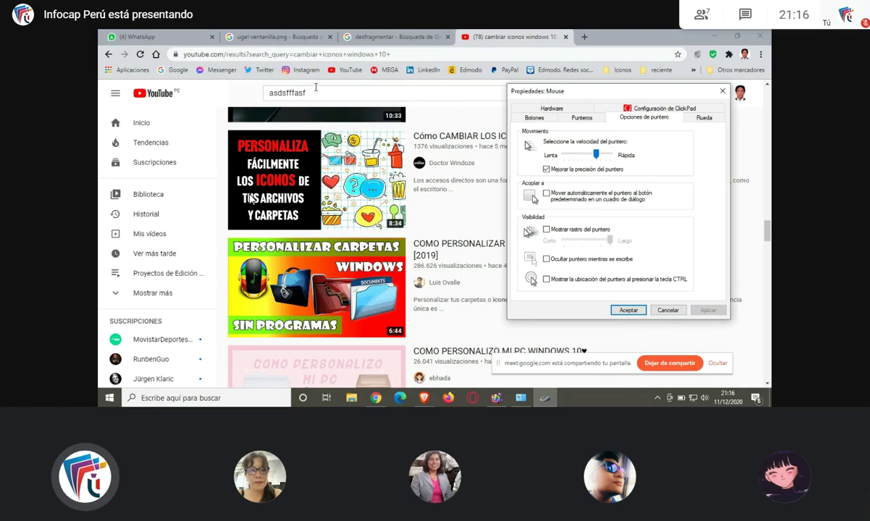
double_click(315, 88)
text(dg)
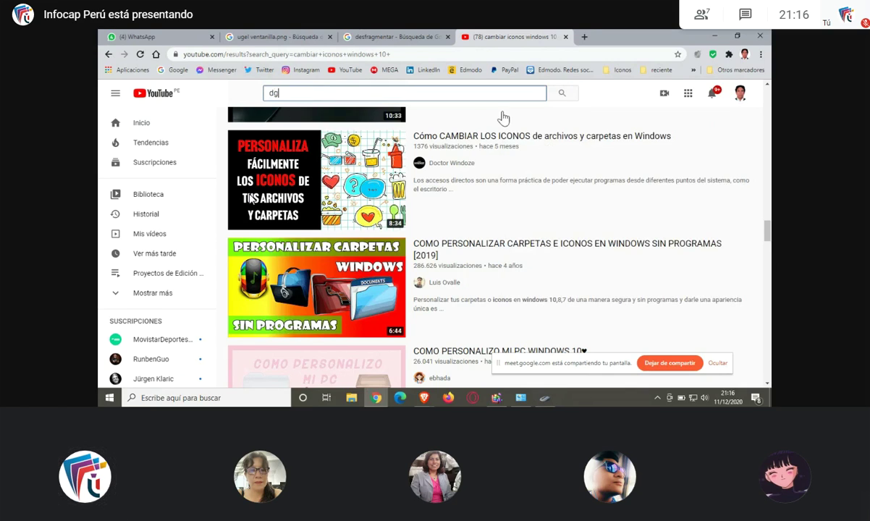
text(dfdf)
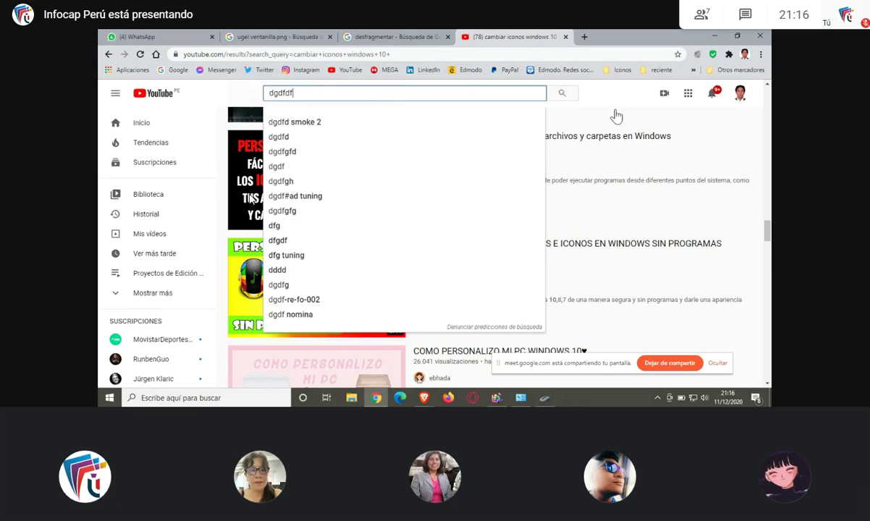
text(dfsd)
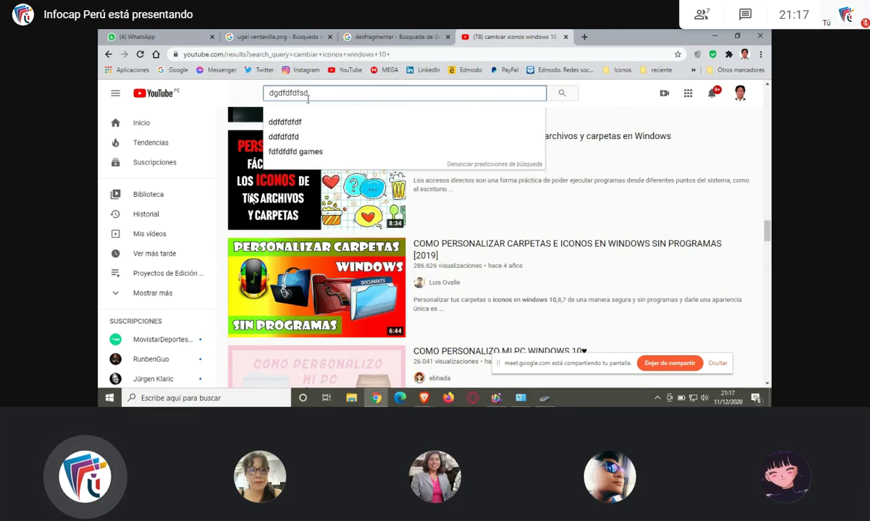
text(df)
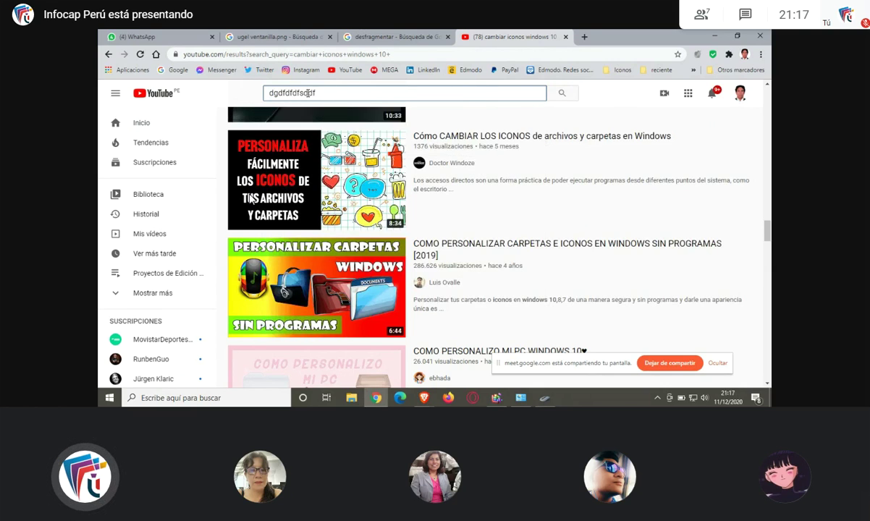
- Return to the Mouse properties, enable Ocultar puntero mientras se escribe and apply the change
click(544, 401)
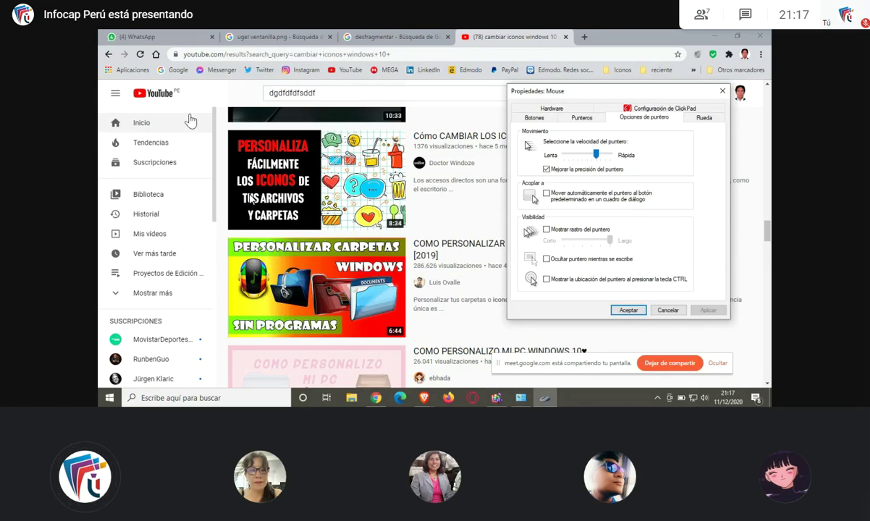
click(546, 259)
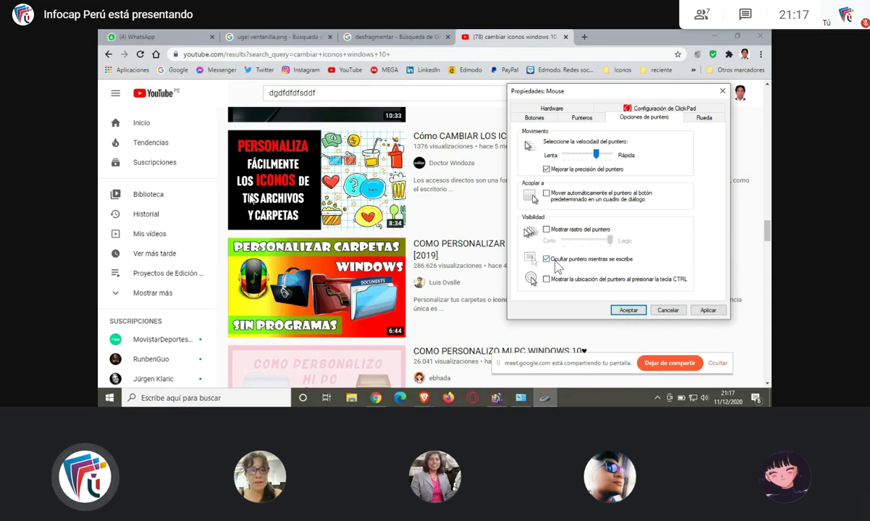
click(709, 310)
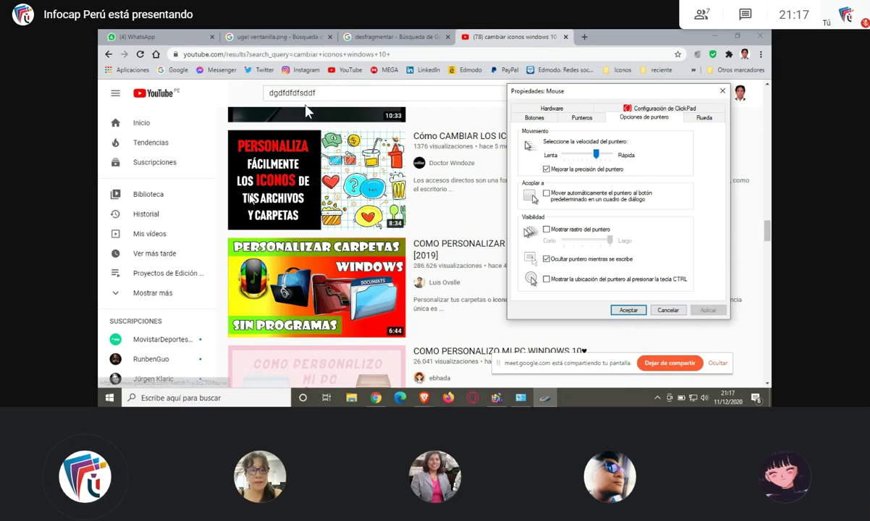
- Test pointer hiding by replacing the YouTube search text with a long run of random letters, and clear the search box
click(317, 93)
key(ctrl+a)
text(xc)
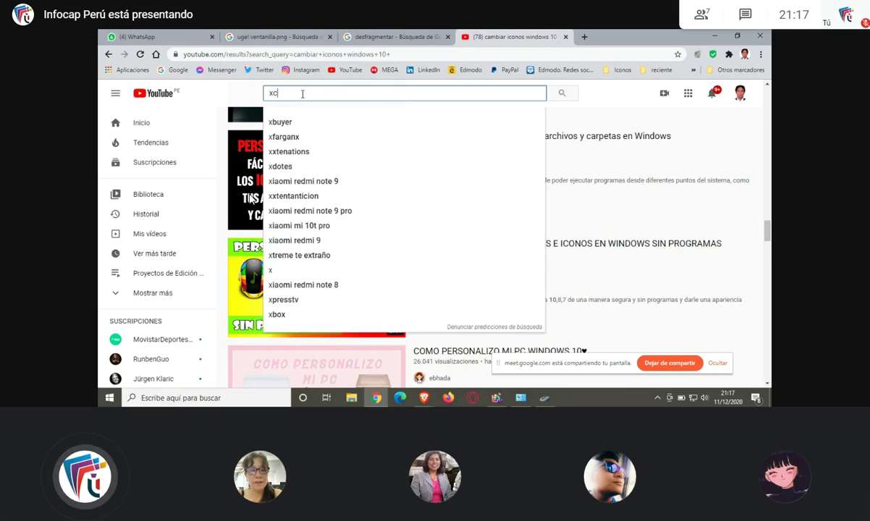
text(xzcxzcxzxzcxzcxzcxzcxxzcxzcxz)
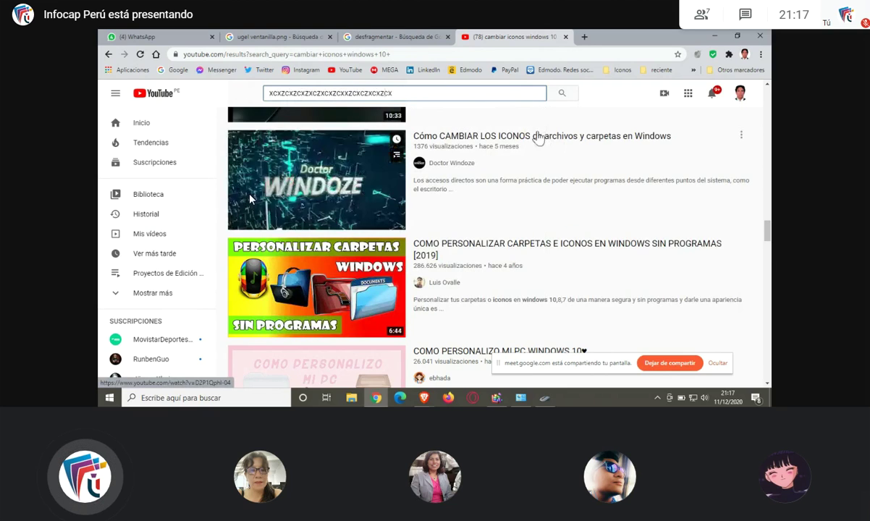
key(BackSpace)
key(BackSpace)
key(BackSpace)
key(BackSpace)
key(BackSpace)
key(BackSpace)
key(BackSpace)
key(BackSpace)
key(BackSpace)
key(BackSpace)
key(BackSpace)
key(BackSpace)
key(BackSpace)
key(BackSpace)
key(BackSpace)
key(BackSpace)
key(BackSpace)
key(BackSpace)
key(BackSpace)
key(BackSpace)
key(BackSpace)
key(BackSpace)
key(BackSpace)
key(BackSpace)
key(BackSpace)
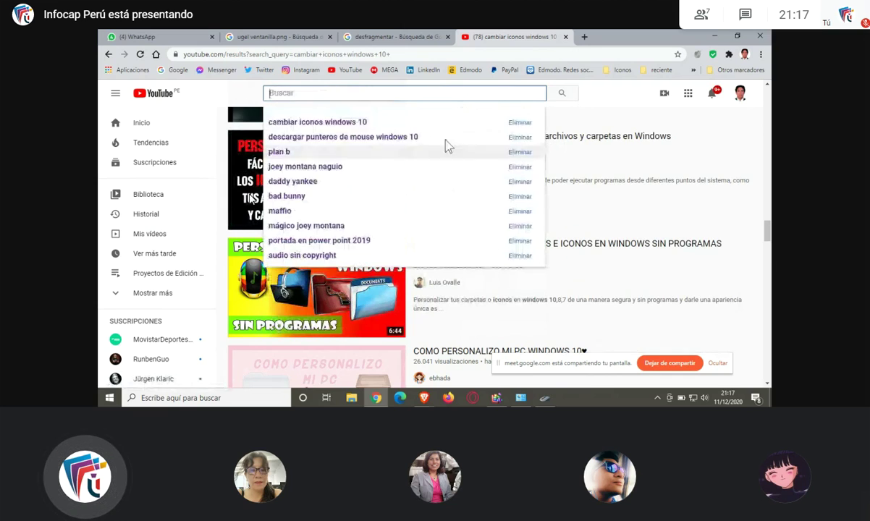
- Return to the Mouse properties, enable Mostrar la ubicación del puntero al presionar la tecla CTRL and apply it
click(546, 399)
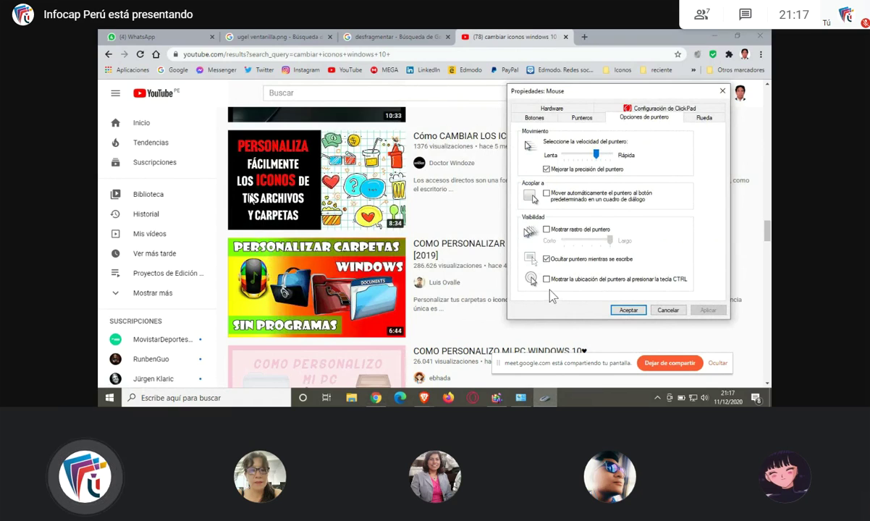
click(547, 280)
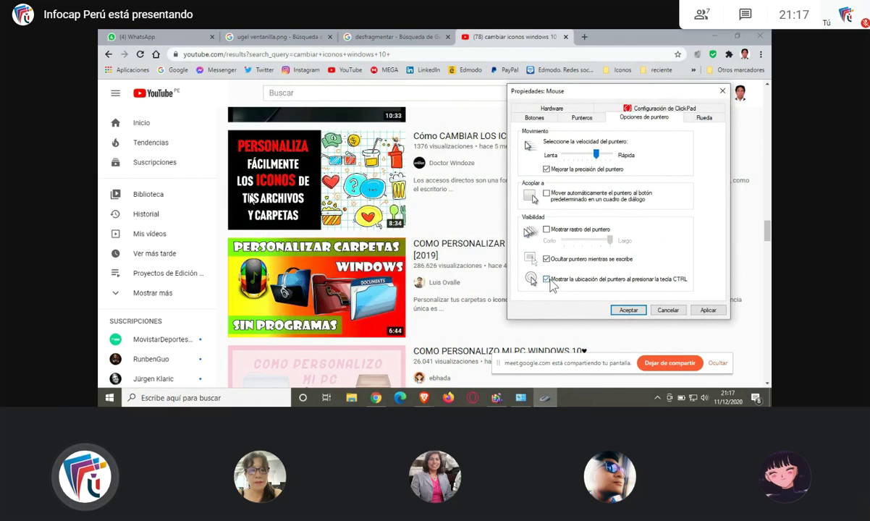
click(707, 310)
- Test the pointer location highlight over the open windows, and show the desktop to trigger it there twice
key(ctrl)
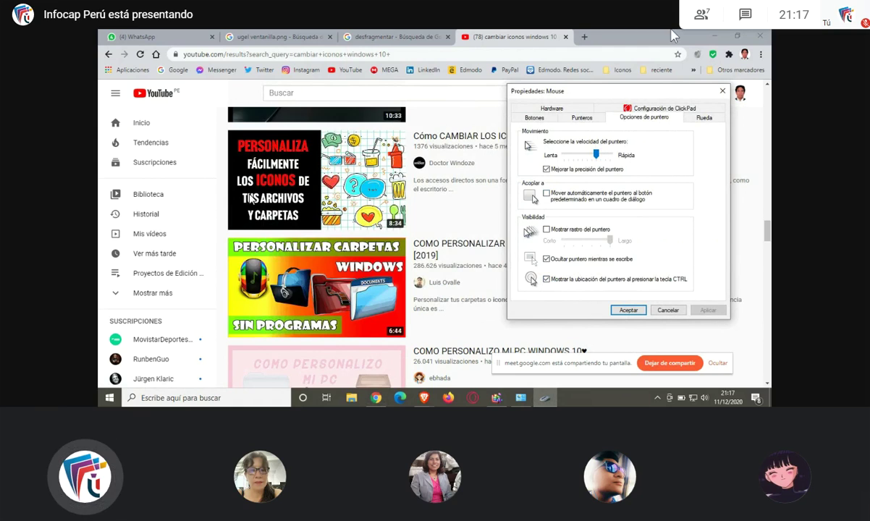
key(super+d)
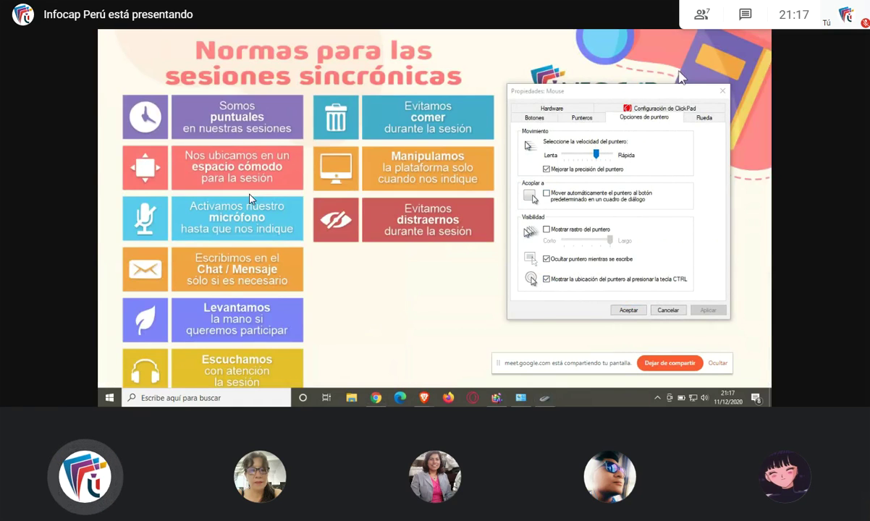
key(ctrl)
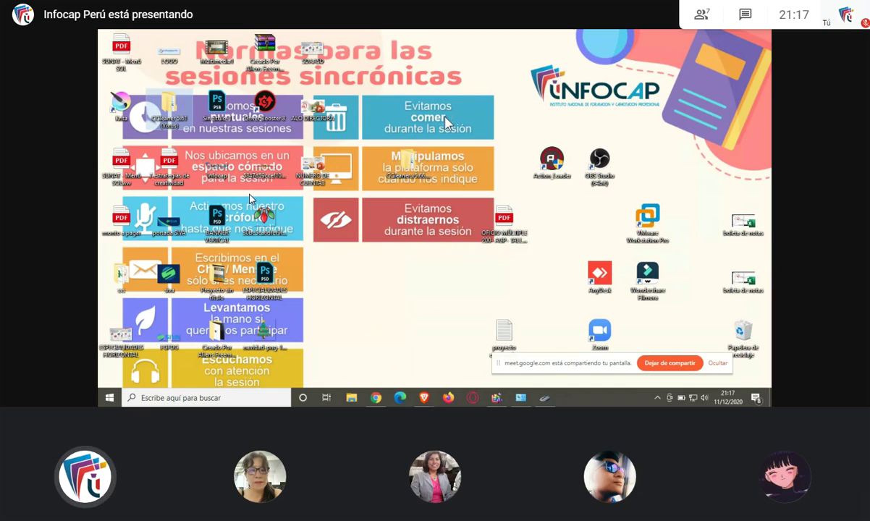
key(ctrl)
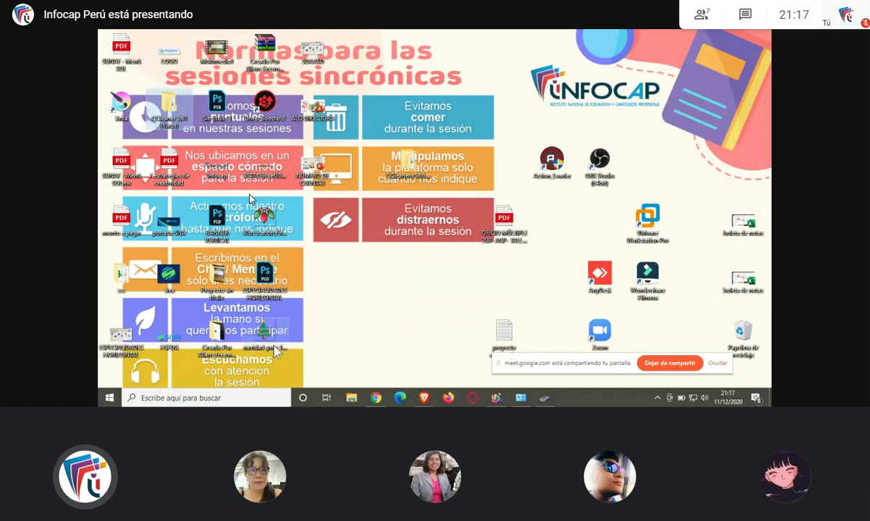
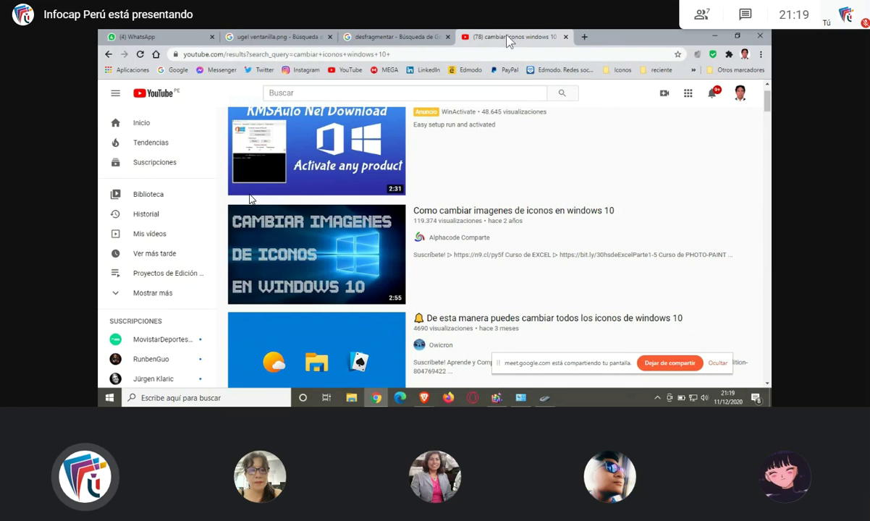
- Examine how far each wheel turn moves the YouTube results page in both directions
scroll(546, 202, down, 12)
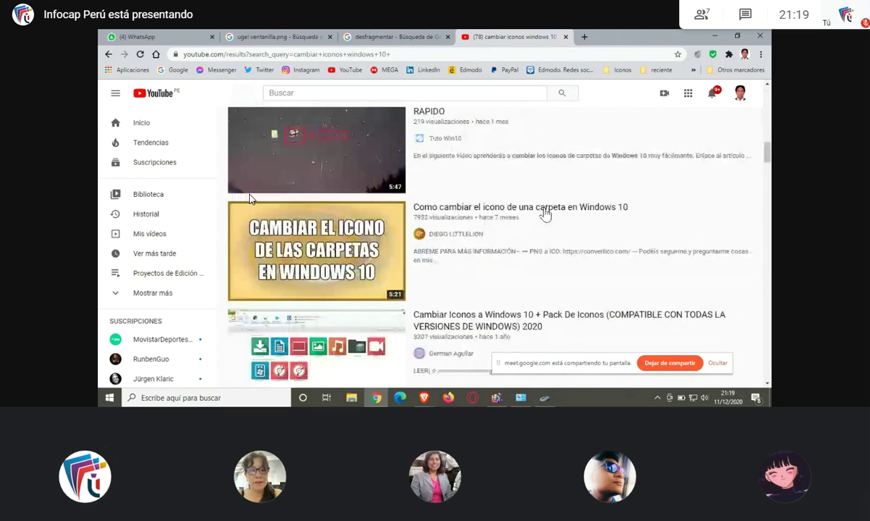
scroll(543, 210, up, 1)
scroll(543, 206, up, 10)
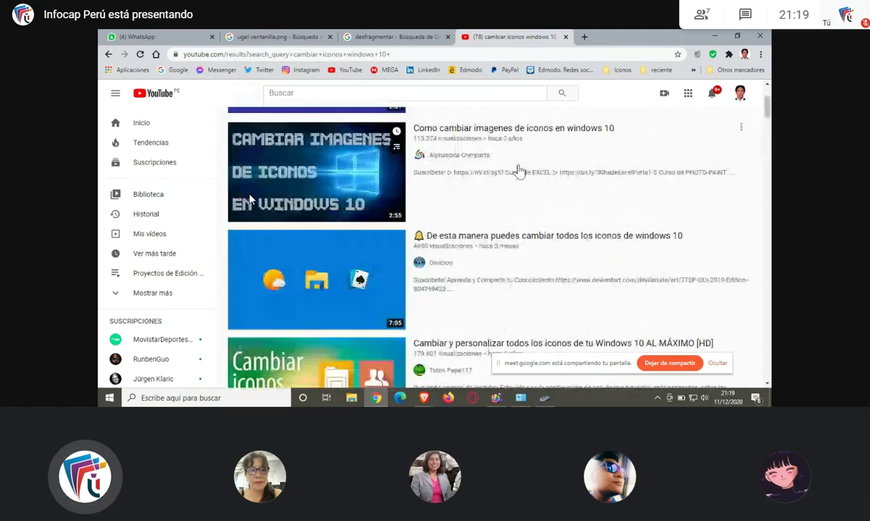
scroll(511, 161, down, 5)
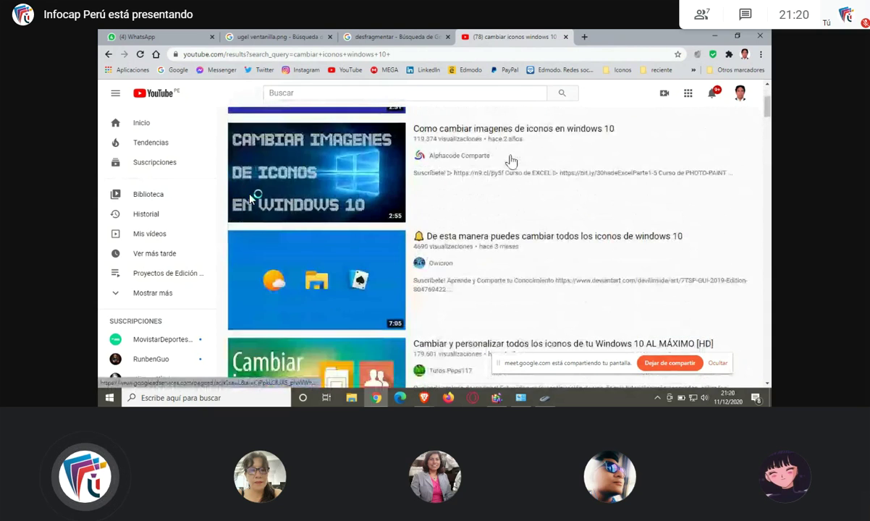
scroll(510, 160, down, 2)
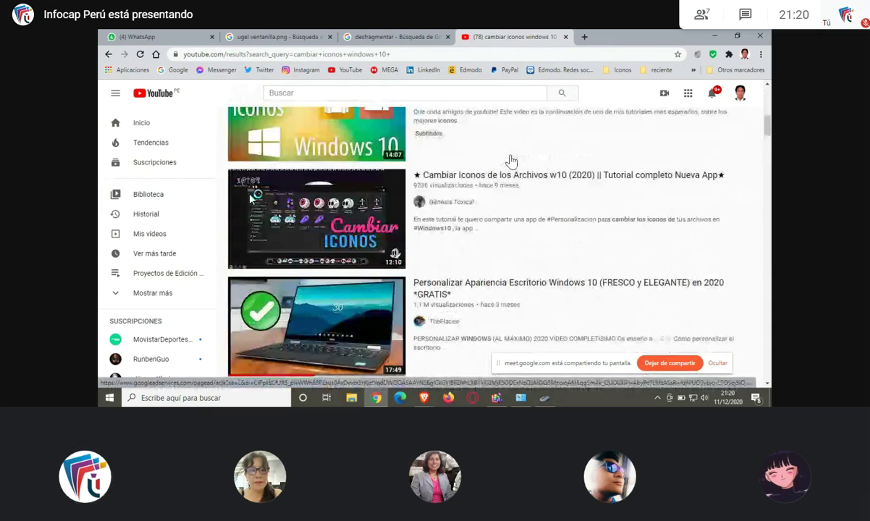
scroll(511, 161, down, 2)
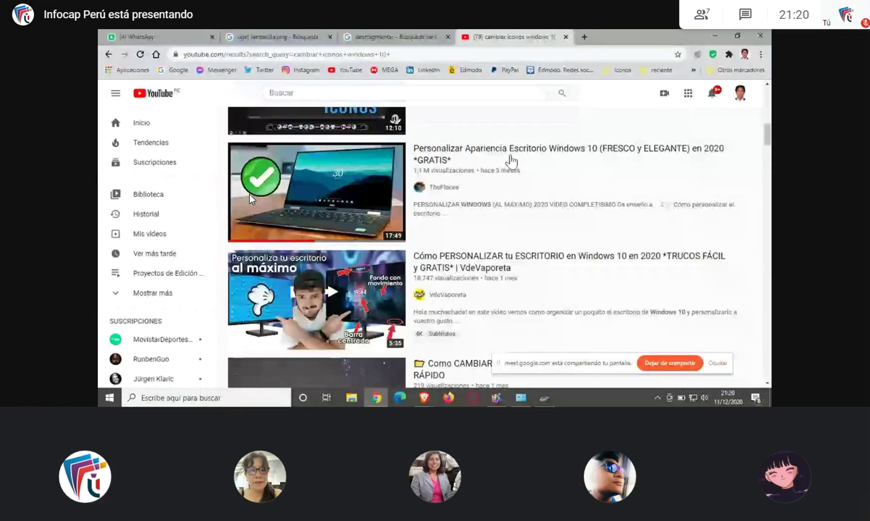
scroll(513, 166, down, 2)
scroll(513, 171, up, 4)
- Switch to the Mouse properties and apply wheel scrolling of 6 lines vertically and 6 characters horizontally
key(alt+Tab)
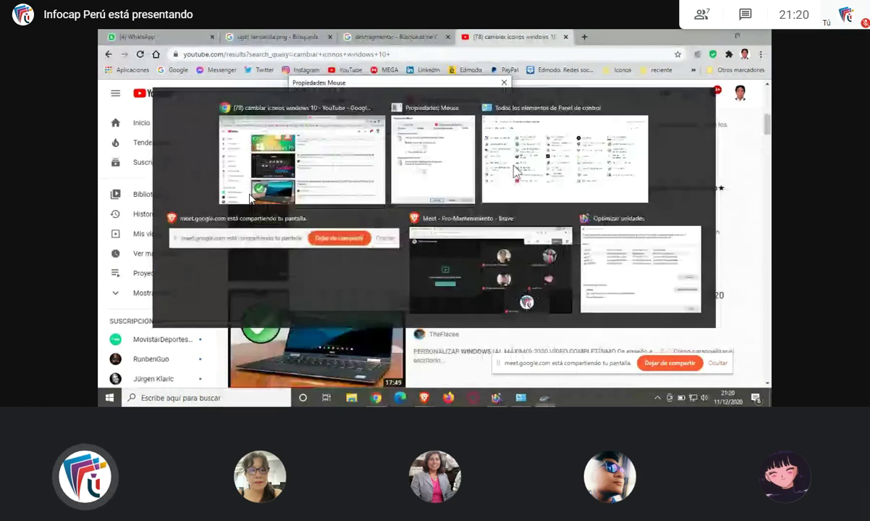
click(377, 158)
click(377, 157)
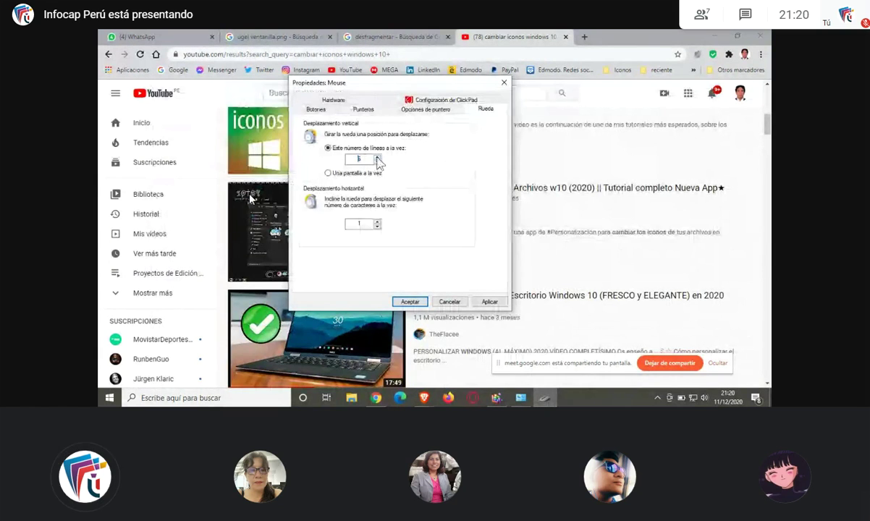
click(377, 221)
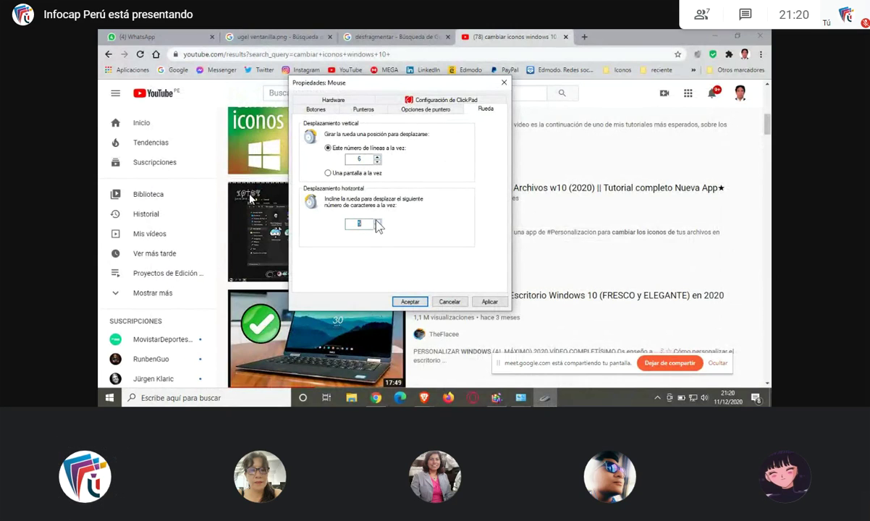
click(376, 222)
click(485, 302)
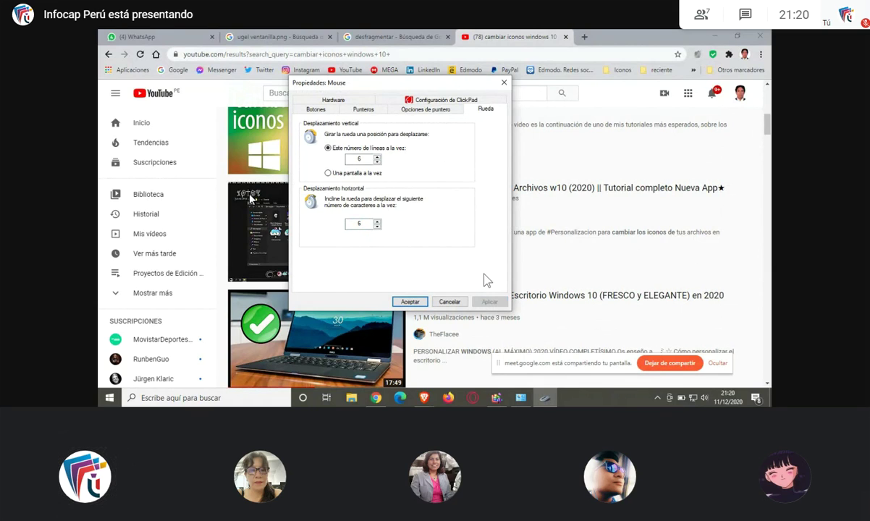
key(Tab)
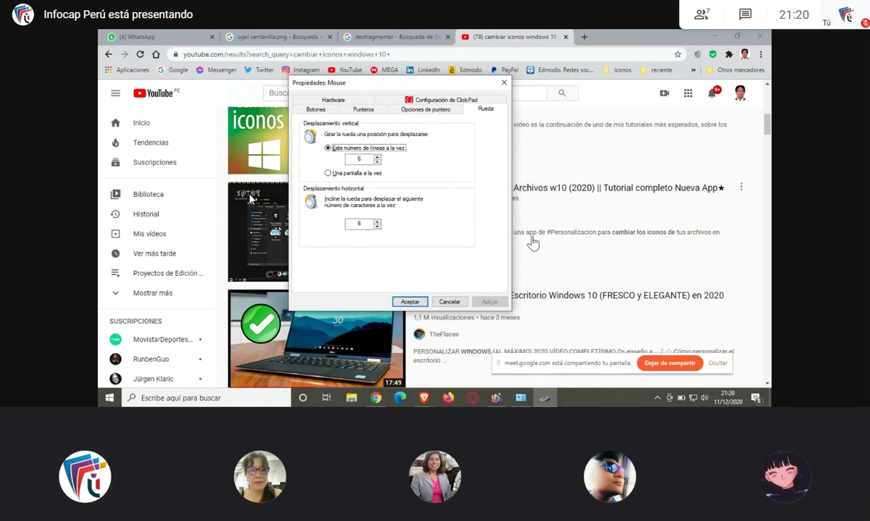
- Return to the YouTube results page and test the new wheel scrolling distance through the video list
key(Return)
scroll(530, 197, down, 5)
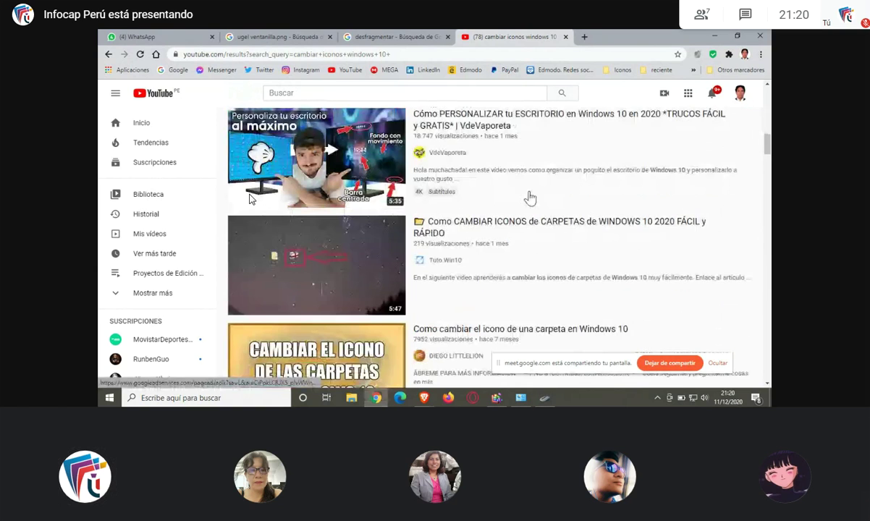
scroll(530, 197, down, 4)
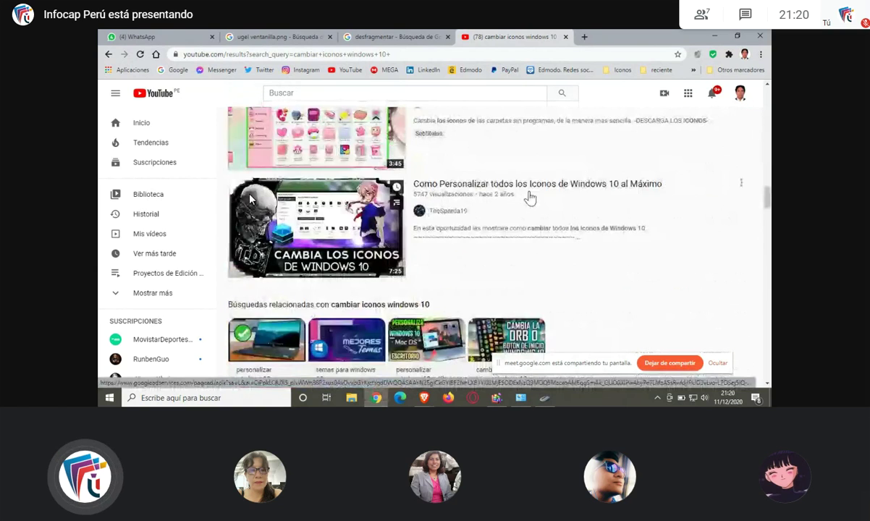
scroll(530, 197, down, 10)
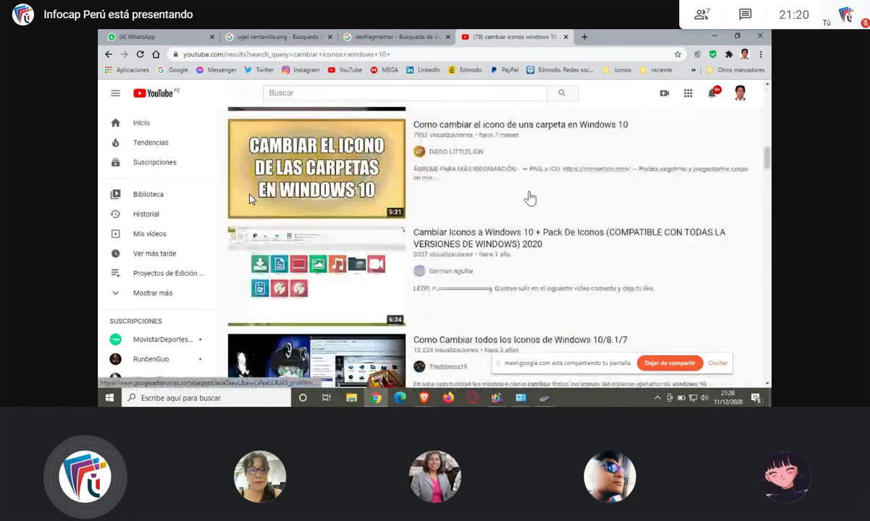
scroll(529, 198, down, 10)
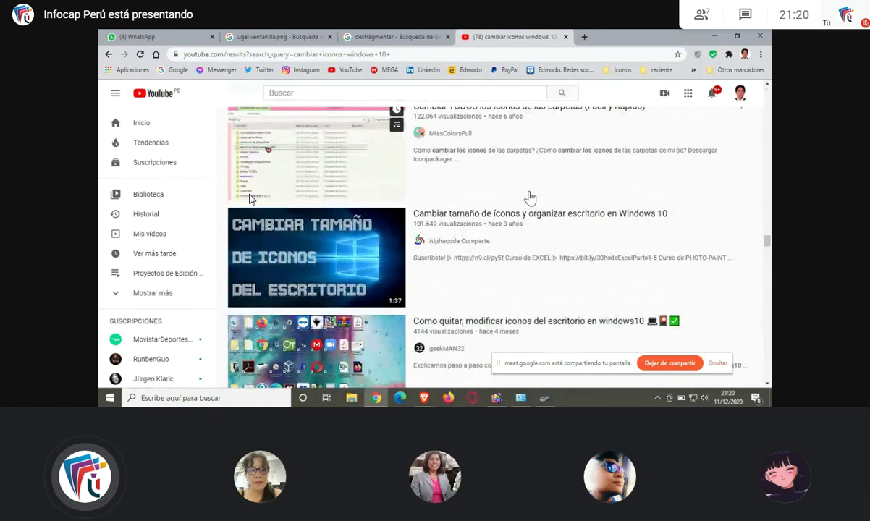
scroll(530, 197, down, 5)
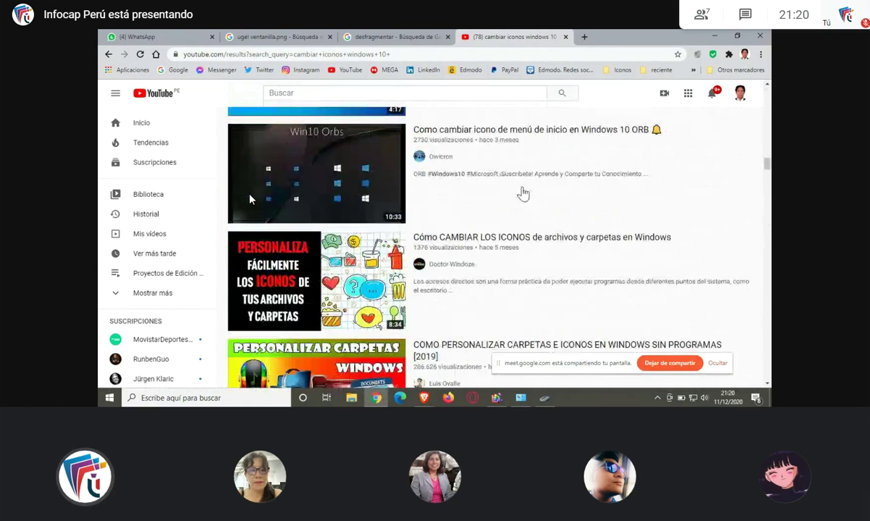
scroll(523, 193, down, 5)
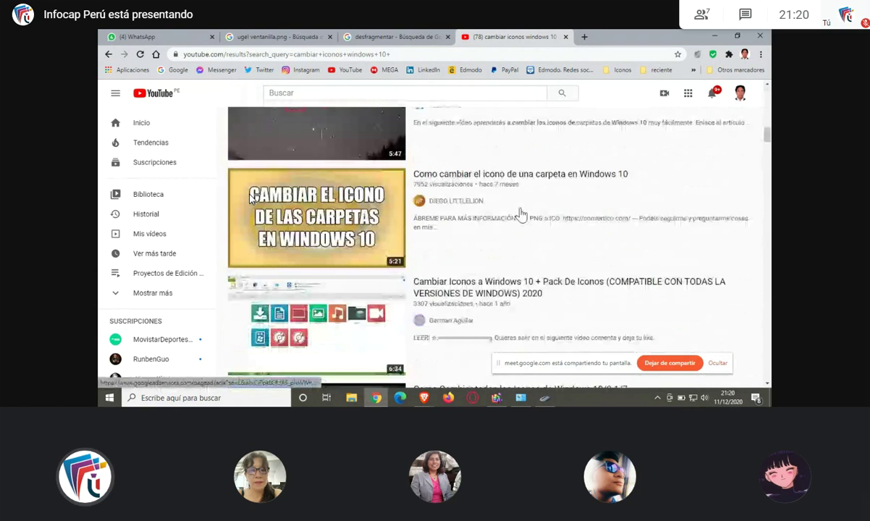
- Switch back to the Mouse properties and set wheel scrolling to 3 lines vertically and 3 characters horizontally
key(alt+Tab)
click(377, 163)
click(377, 163)
click(377, 163)
click(377, 162)
click(377, 227)
click(377, 227)
click(377, 228)
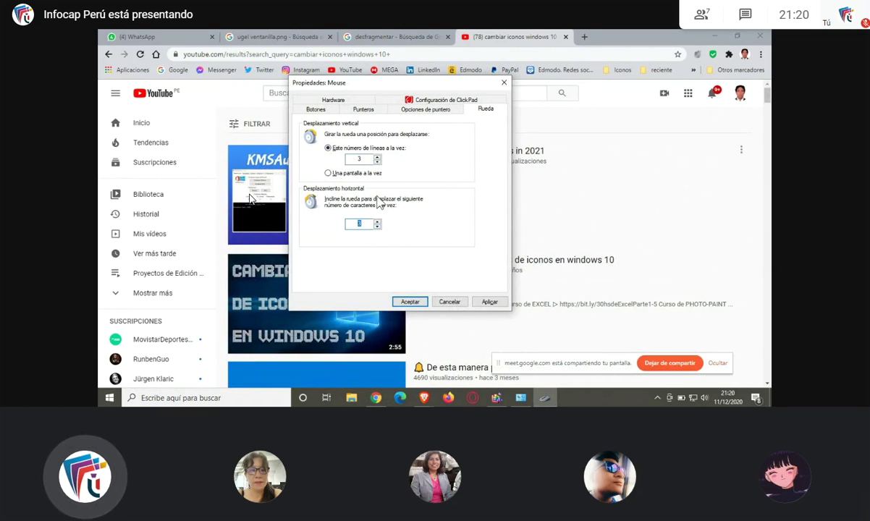
- Examine the Mouse hardware devices, comparing the details of Mouse compatible con HID and Synaptics SMBus TouchPad
click(327, 102)
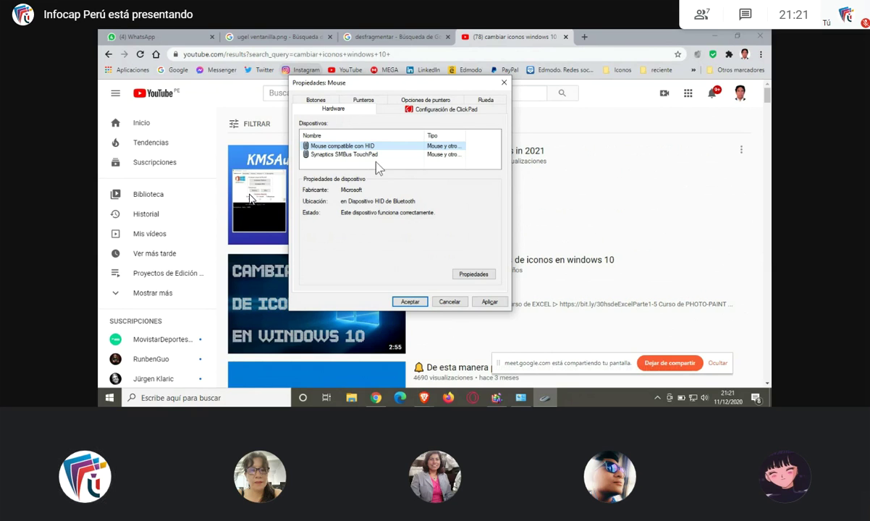
click(322, 154)
click(322, 146)
click(341, 154)
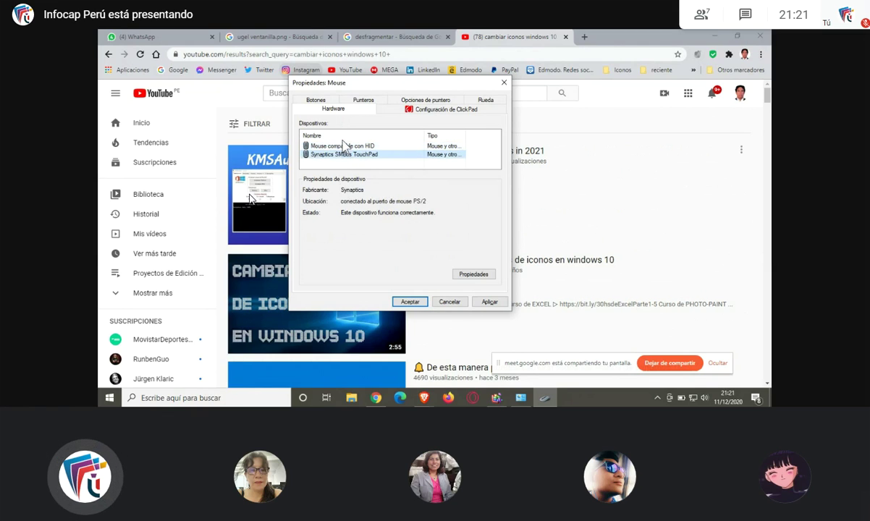
click(323, 145)
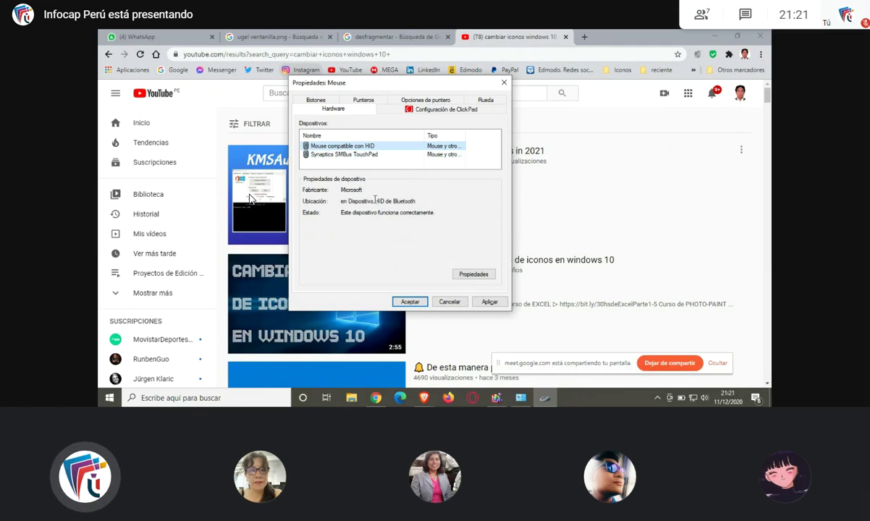
click(344, 155)
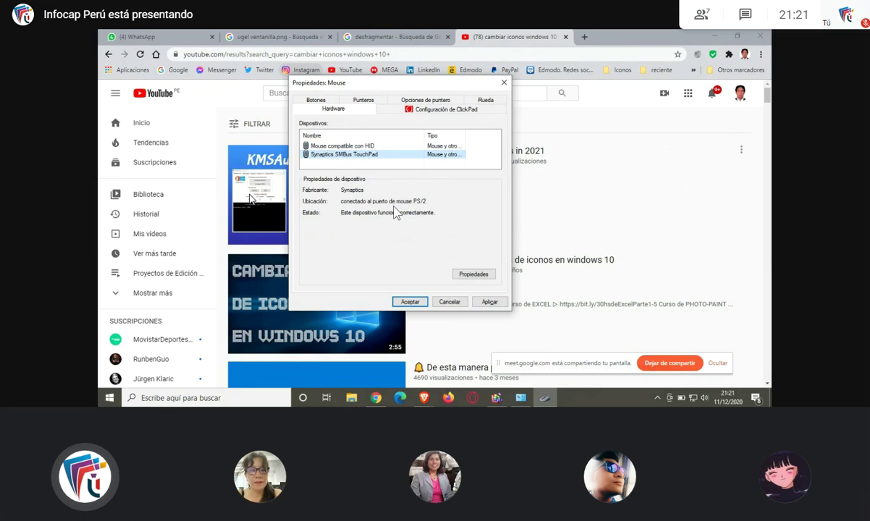
- Examine the ClickPad settings and the multi-finger gestures in the Synaptics ClickPad properties, and close the gesture dialog
click(422, 112)
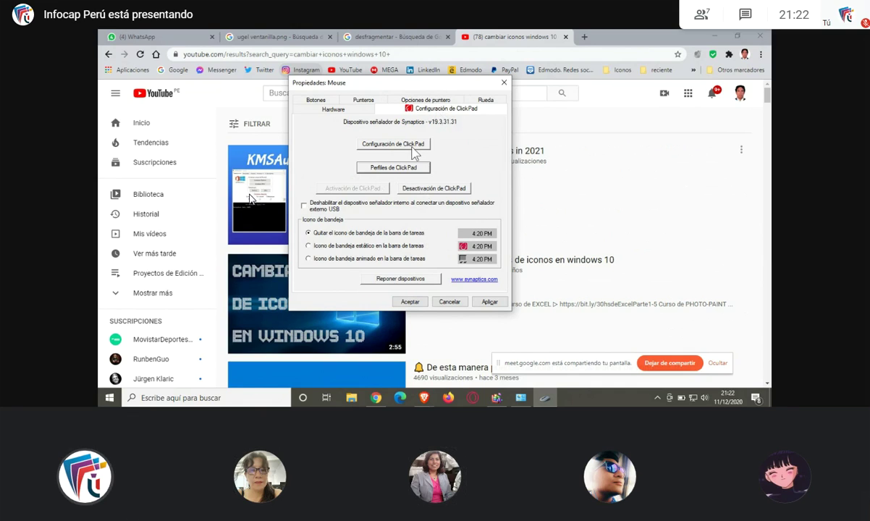
click(362, 144)
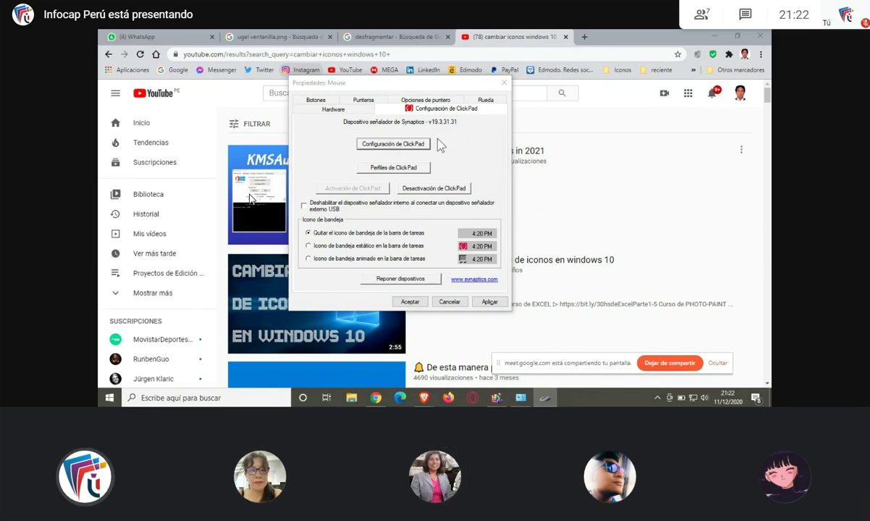
click(392, 144)
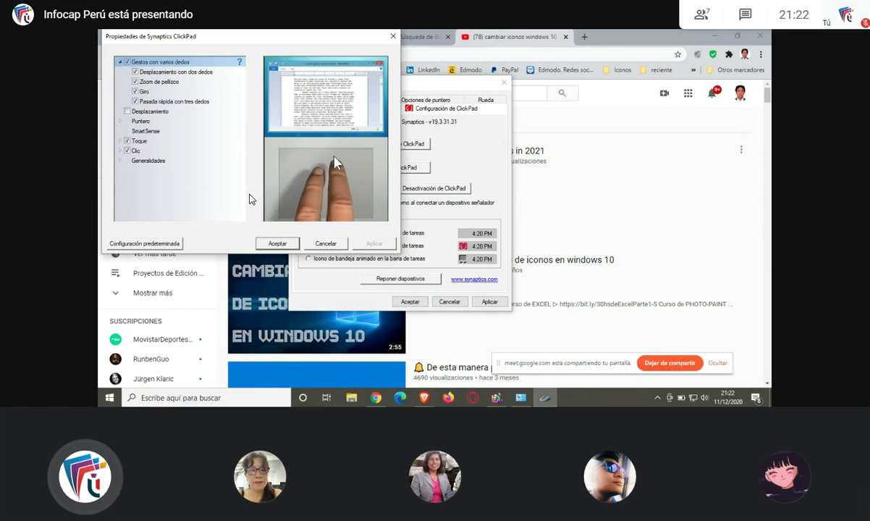
click(391, 38)
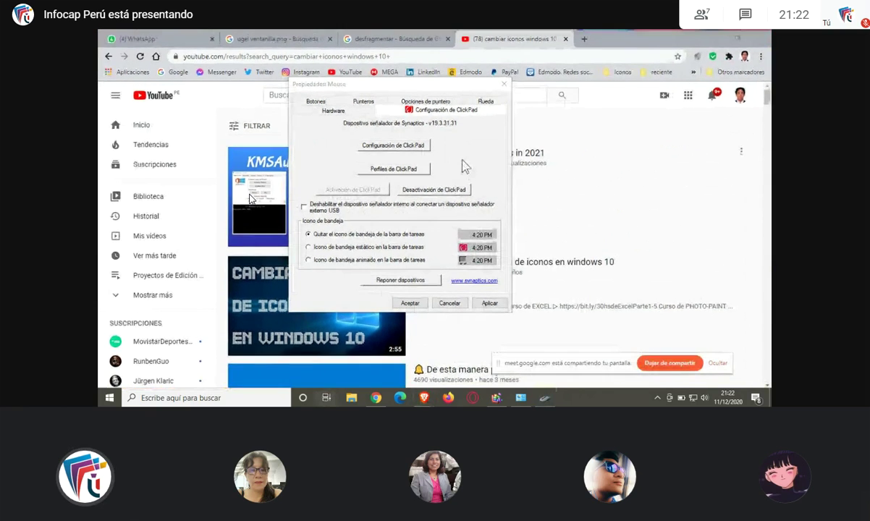
- Show the Task View of all open windows twice and return to the Mouse properties
key(super+Tab)
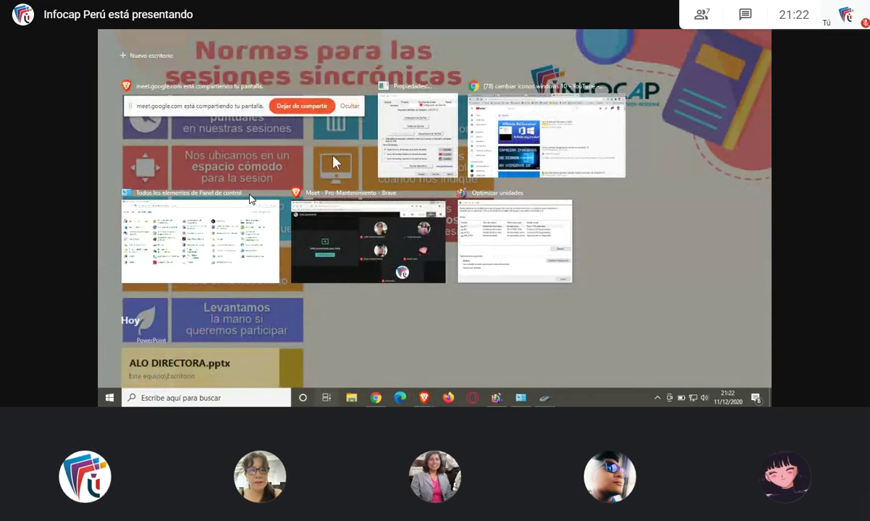
key(Escape)
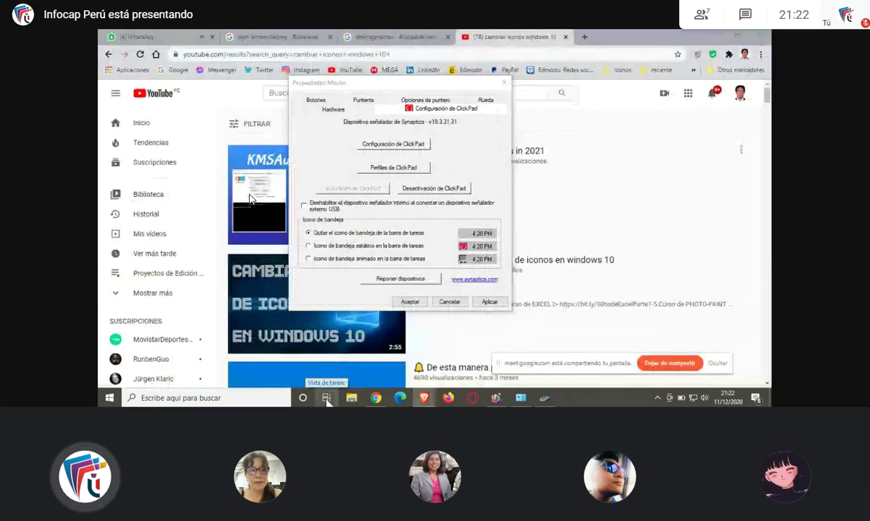
click(326, 398)
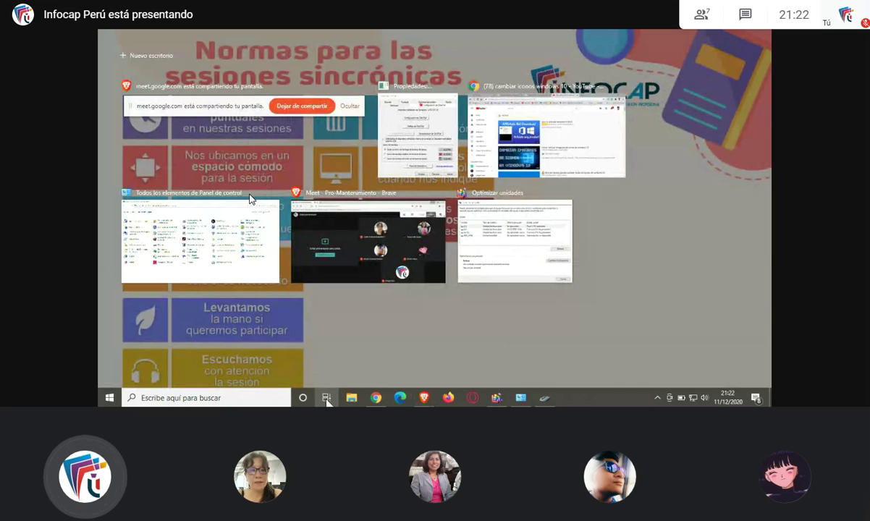
click(327, 398)
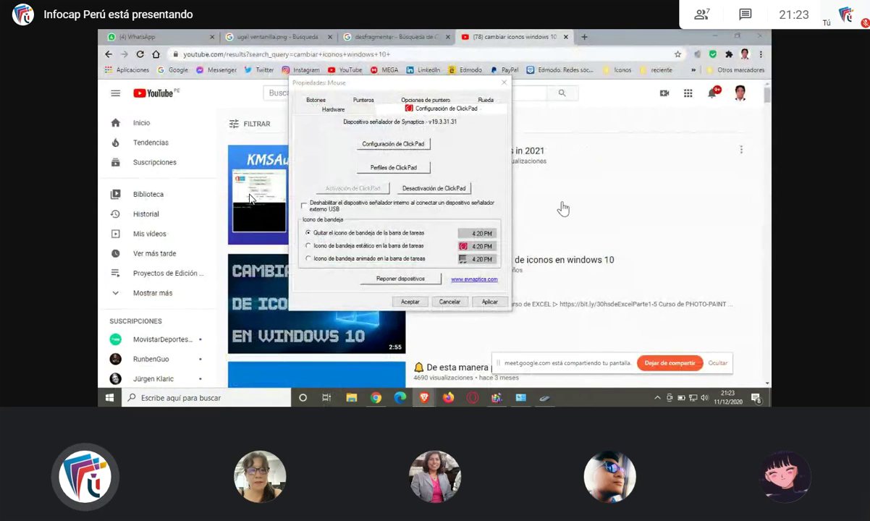
drag(544, 210, 435, 237)
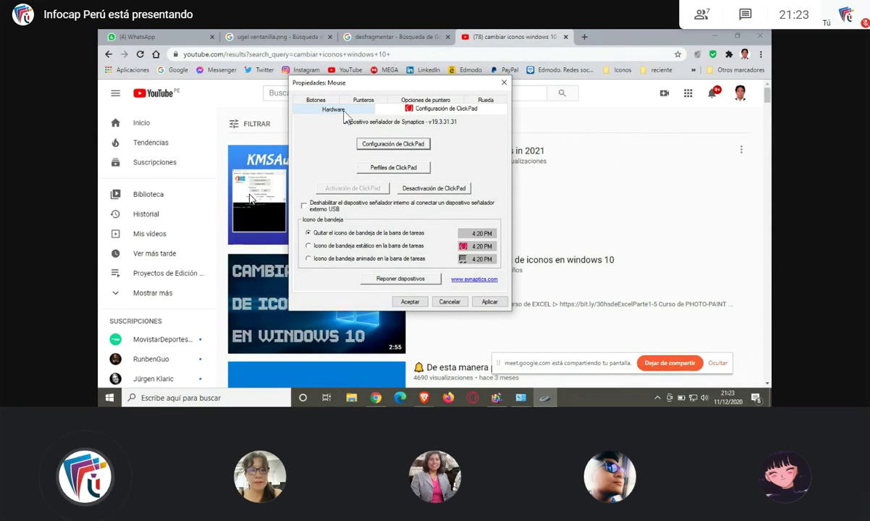
- Review the Hardware, Botones, Punteros and Opciones de puntero settings in the Mouse properties
click(333, 110)
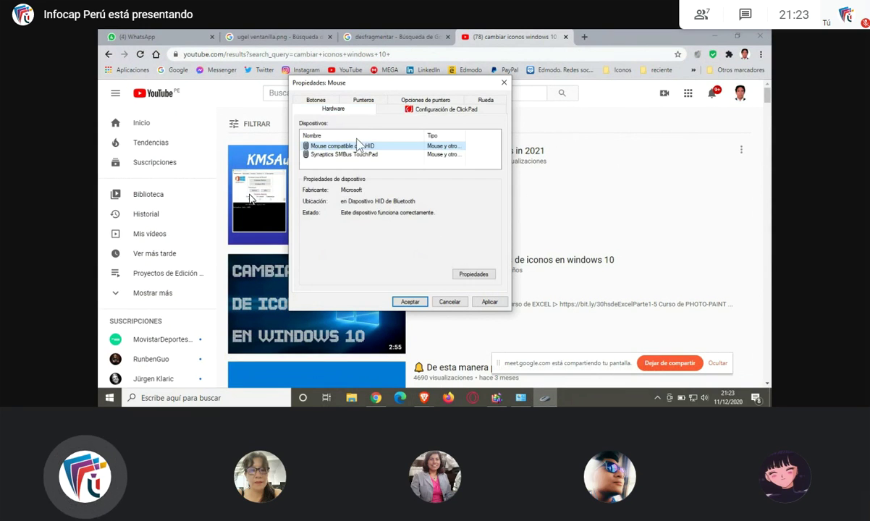
click(322, 102)
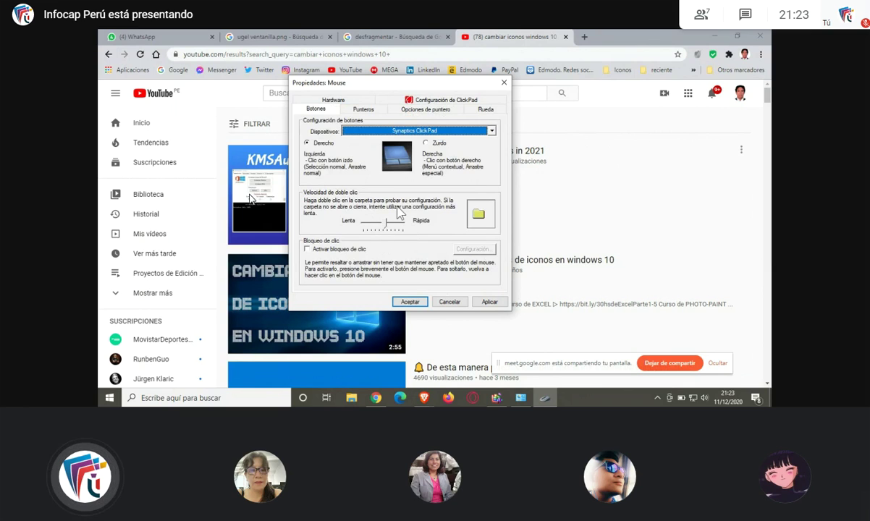
click(361, 110)
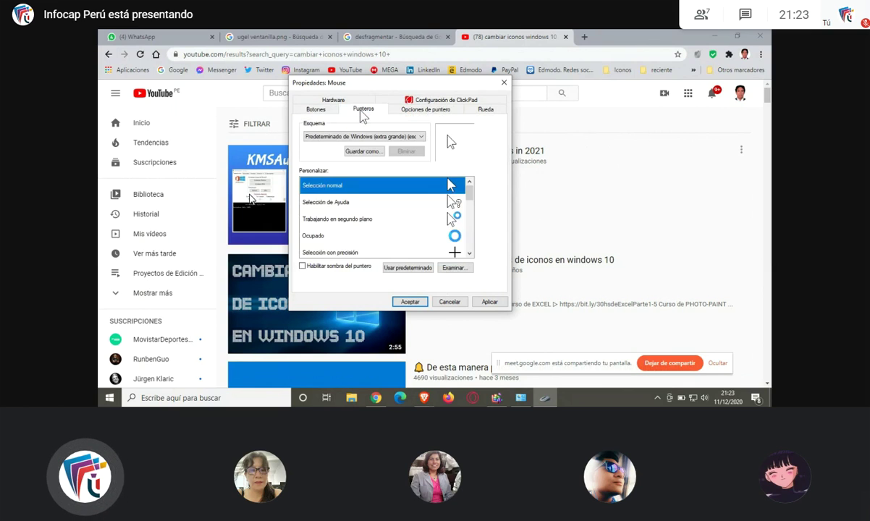
click(319, 112)
click(363, 110)
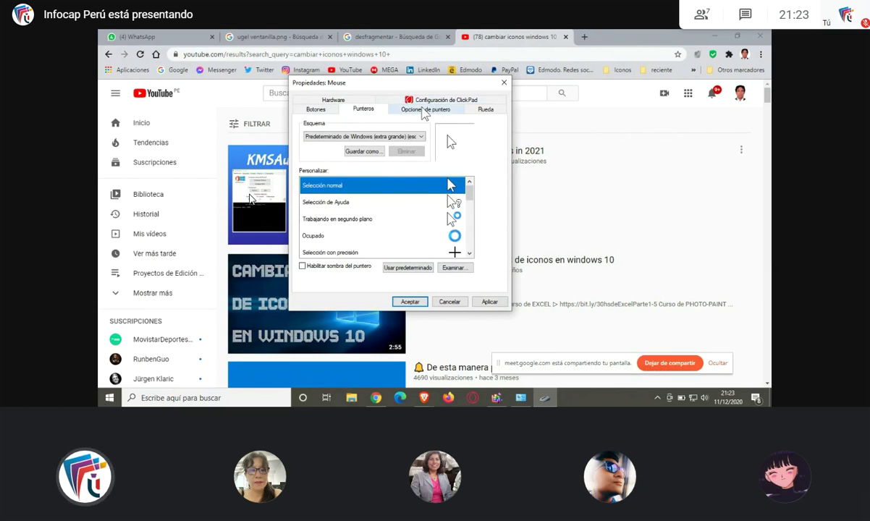
click(425, 109)
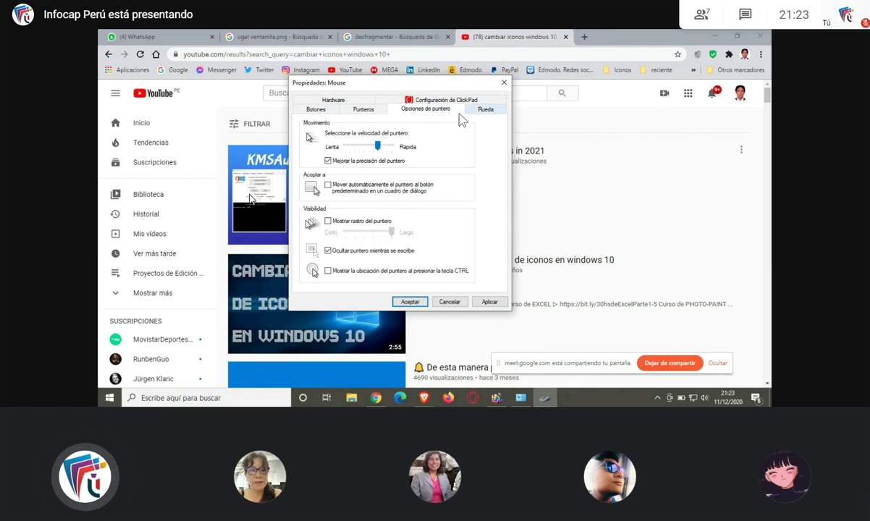
- Return to the Rueda settings, apply the wheel scrolling values and accept the Mouse properties
click(484, 109)
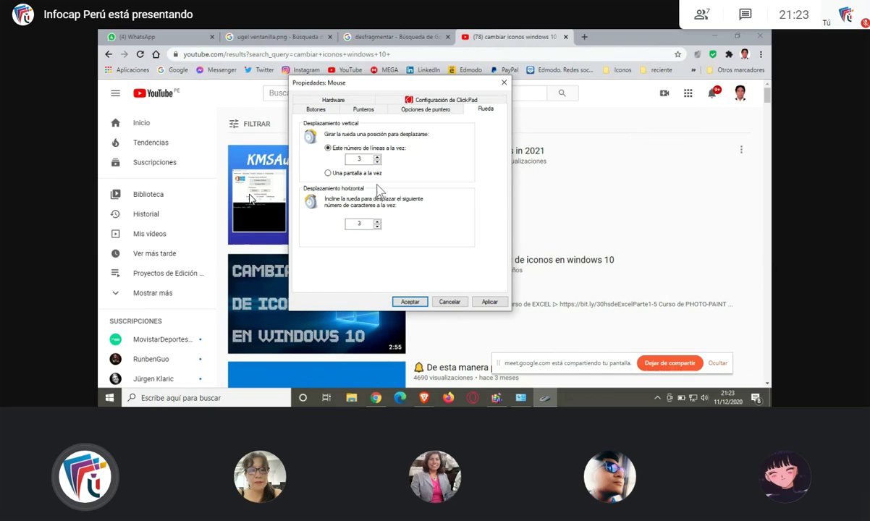
click(497, 303)
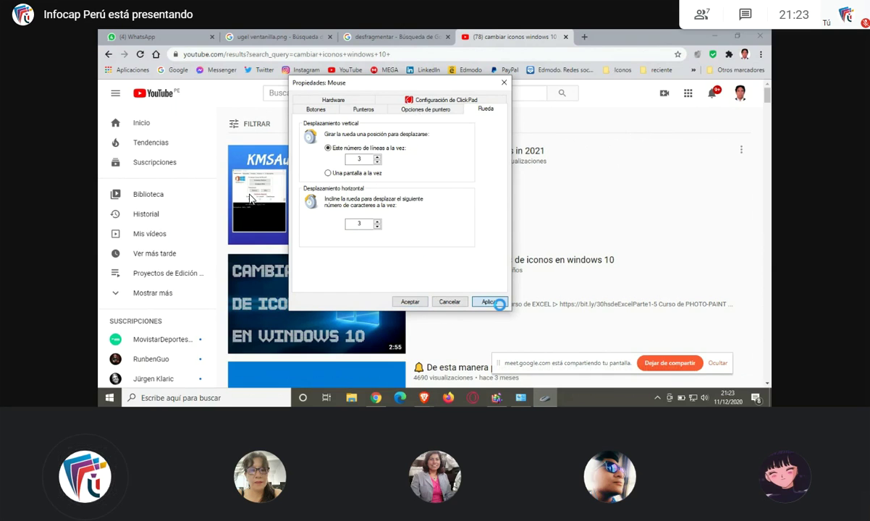
click(410, 302)
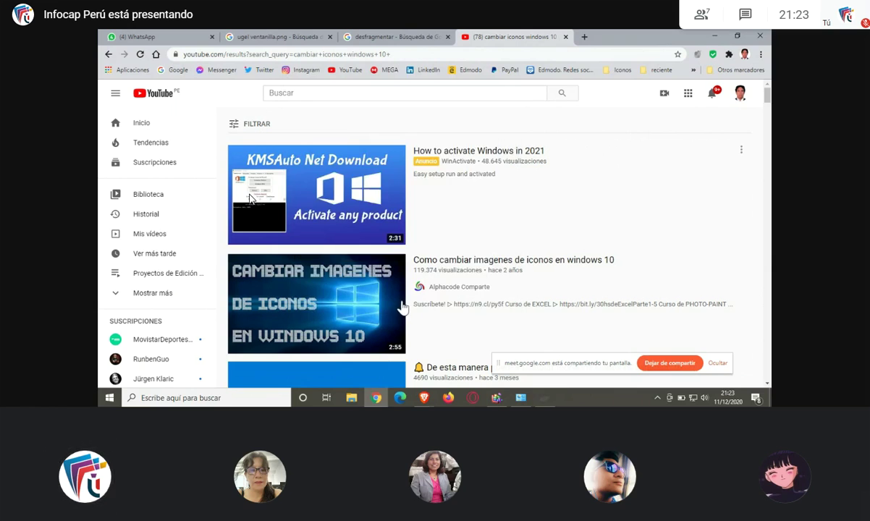
- Switch to the Control Panel and open the Teclado properties
mouse_move(401, 307)
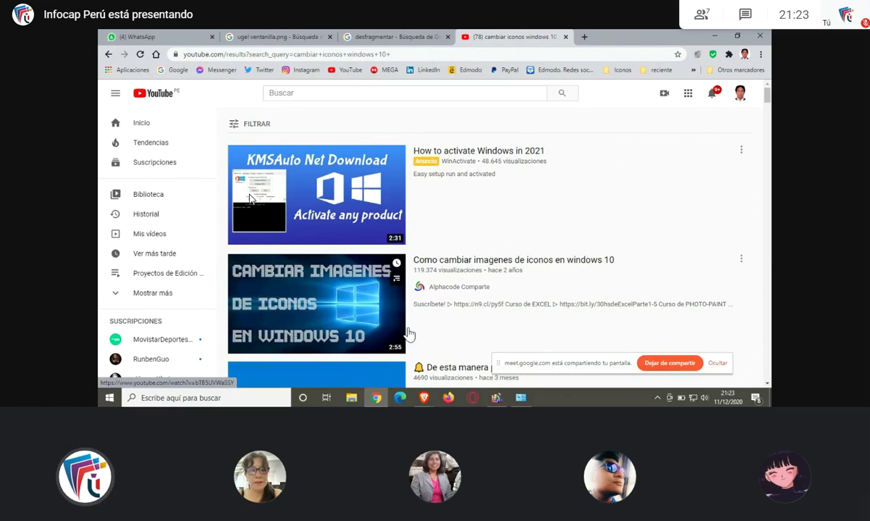
click(521, 398)
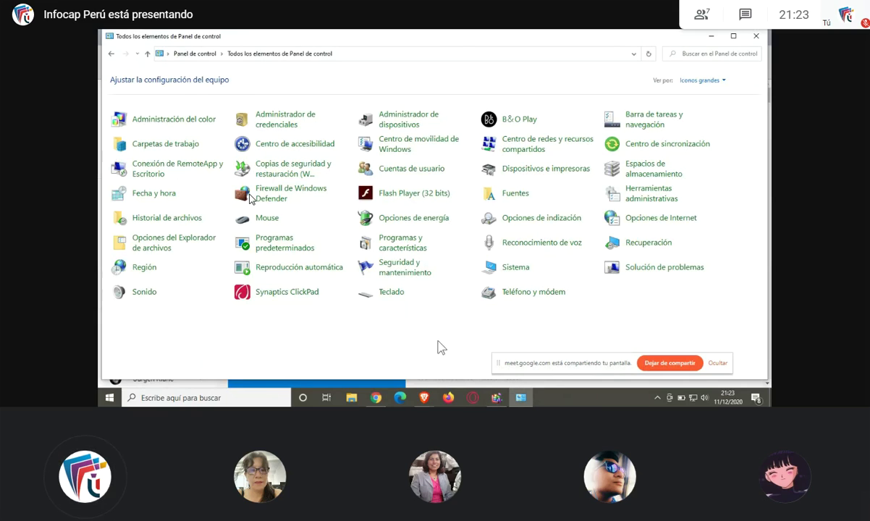
click(390, 293)
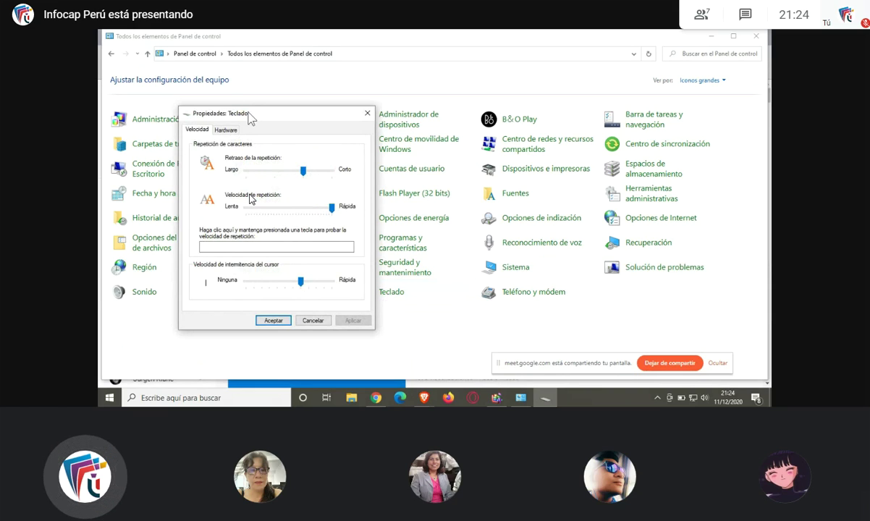
- Look over the keyboard's Hardware devices, return to the Velocidad settings and move the dialog clear of the Teclado icon
drag(236, 112, 247, 109)
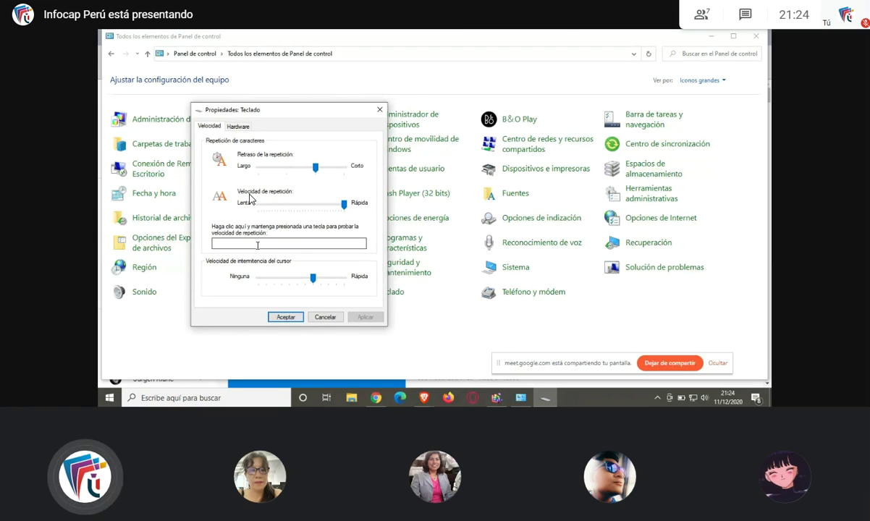
click(243, 130)
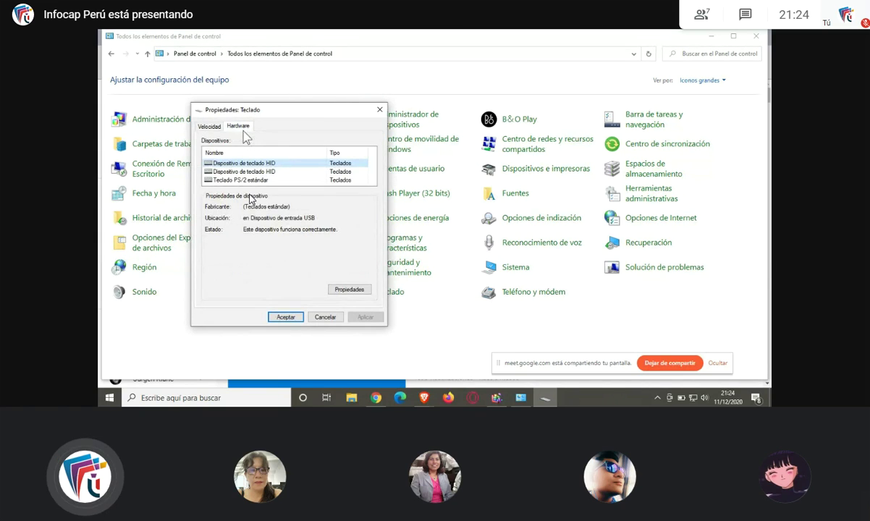
click(207, 129)
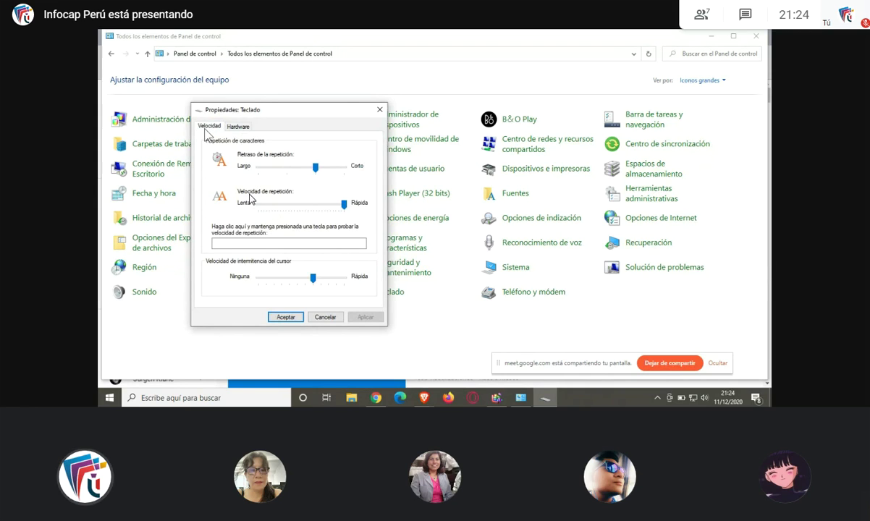
drag(241, 115, 544, 108)
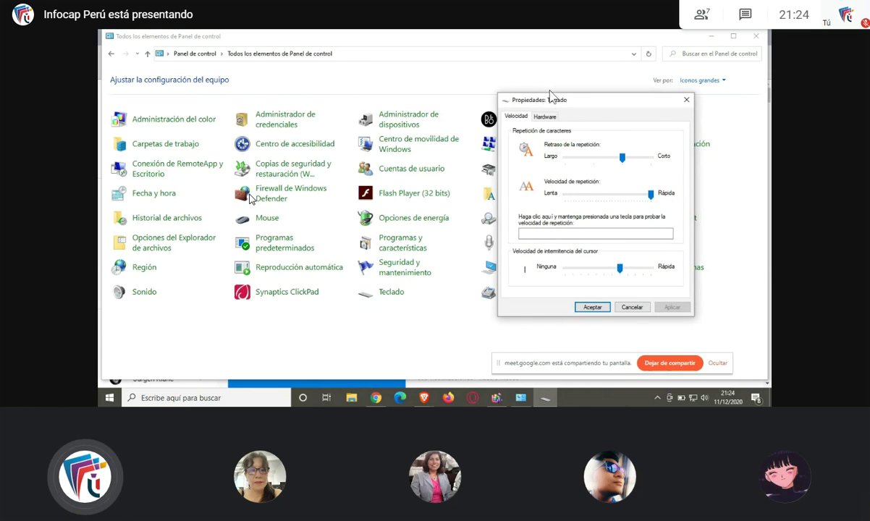
- Move the keyboard properties dialog and set the cursor blink rate close to Ninguna
drag(527, 100, 496, 99)
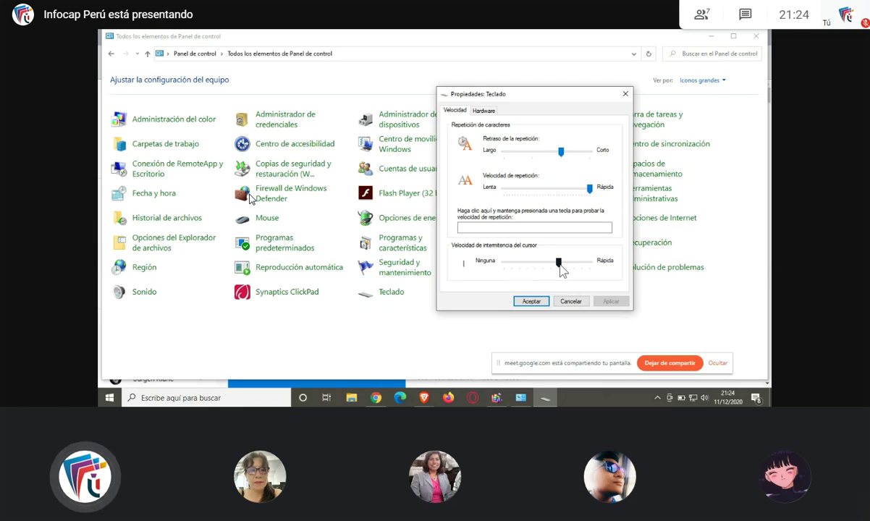
drag(560, 263, 512, 265)
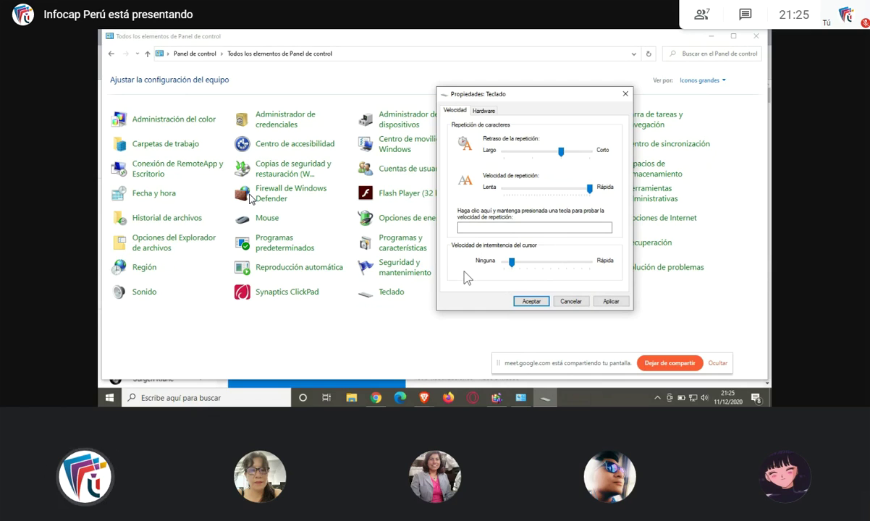
- Find and open Word, and create a blank document
key(super)
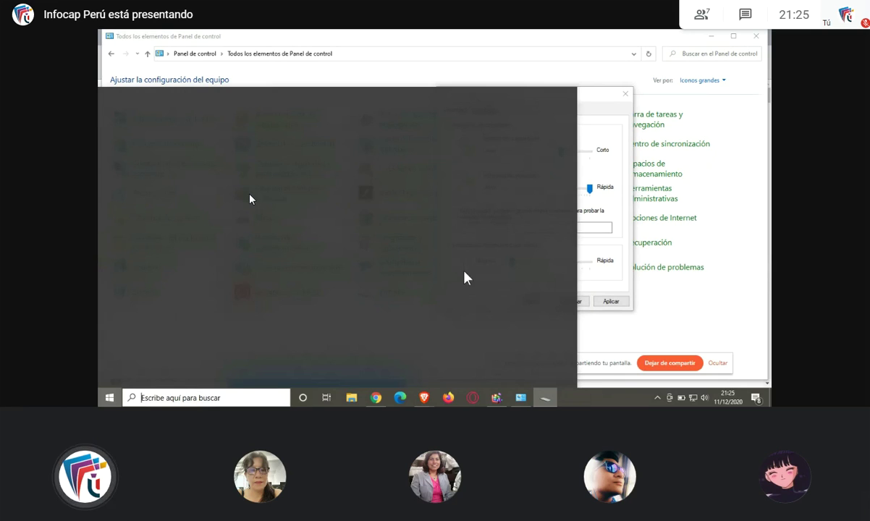
text(word)
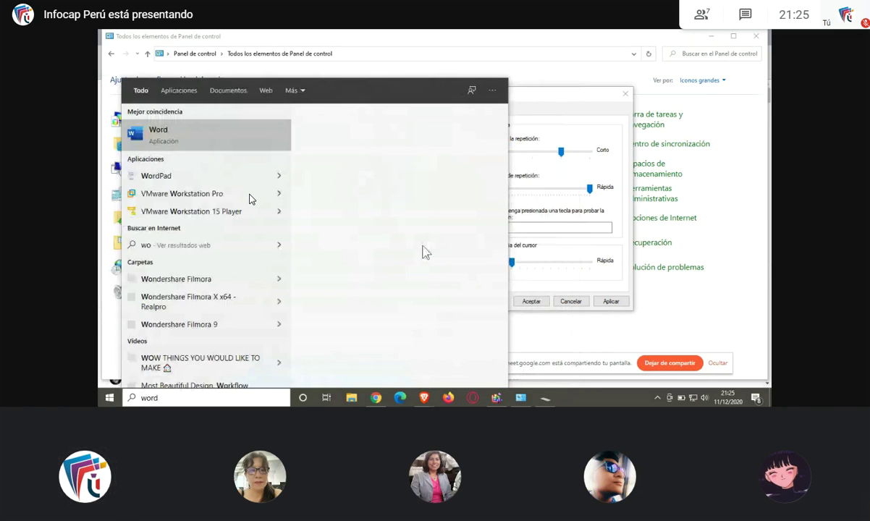
click(154, 134)
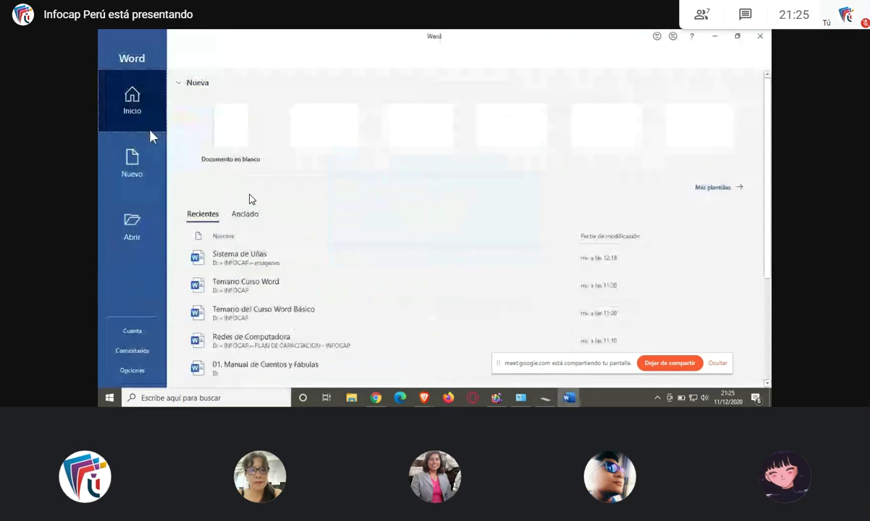
click(229, 125)
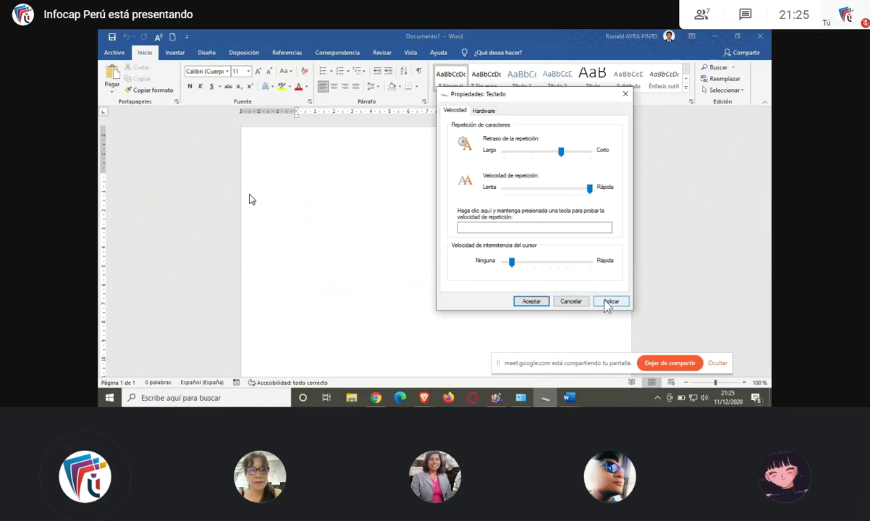
- Apply the slow cursor blink rate and place the insertion point in the Word document to check it
click(608, 302)
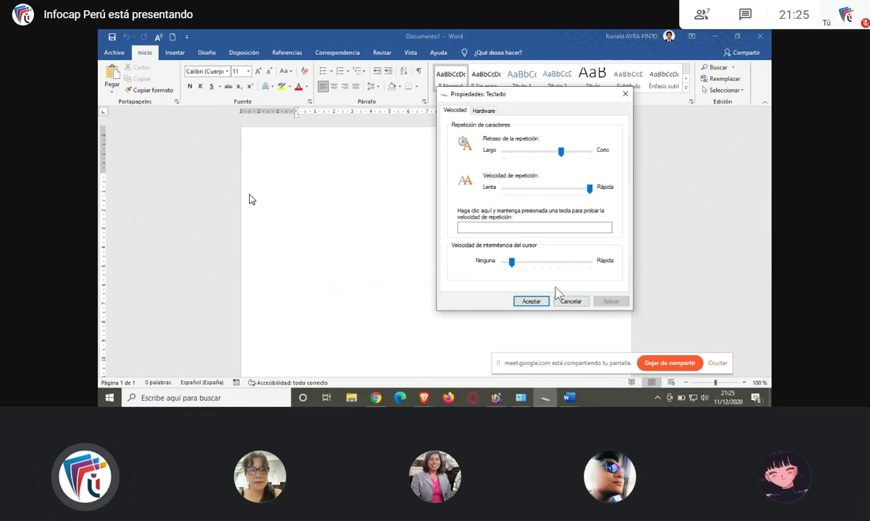
click(337, 201)
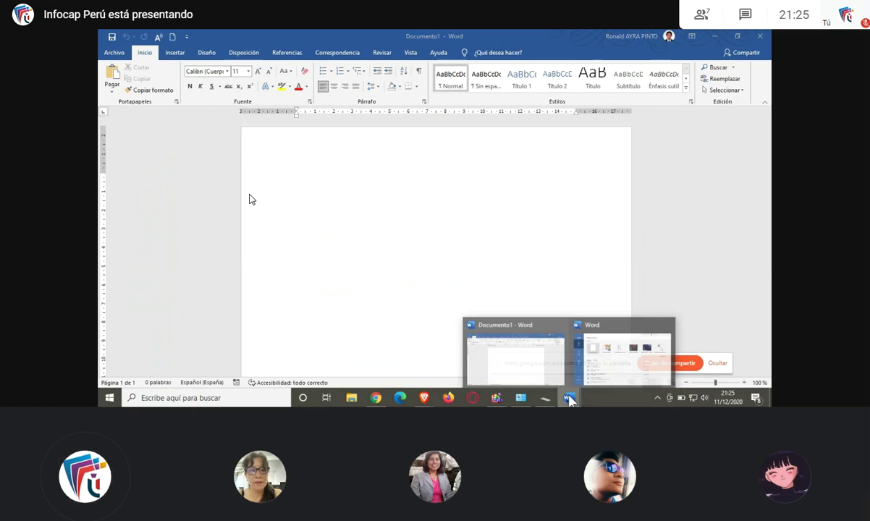
- Set the cursor blink rate to Rápida in the keyboard properties, apply it and check the insertion point in the Word document
click(545, 398)
drag(517, 262, 595, 269)
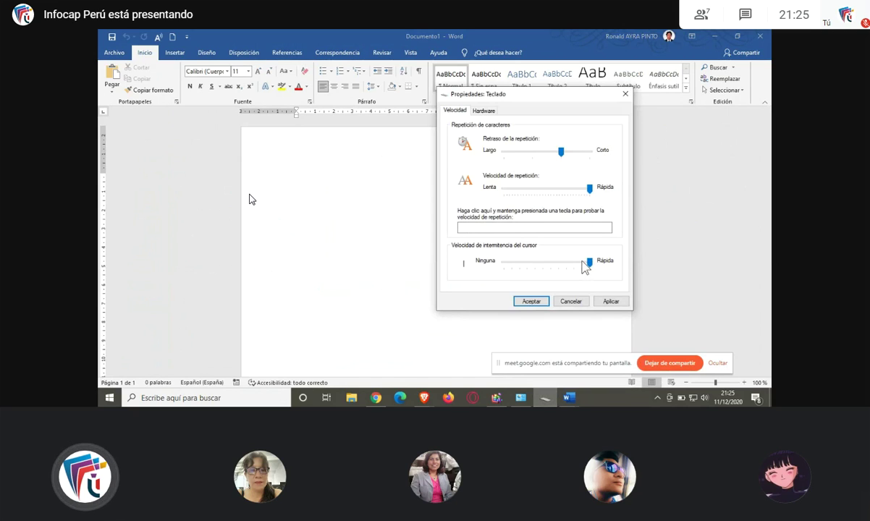
click(611, 303)
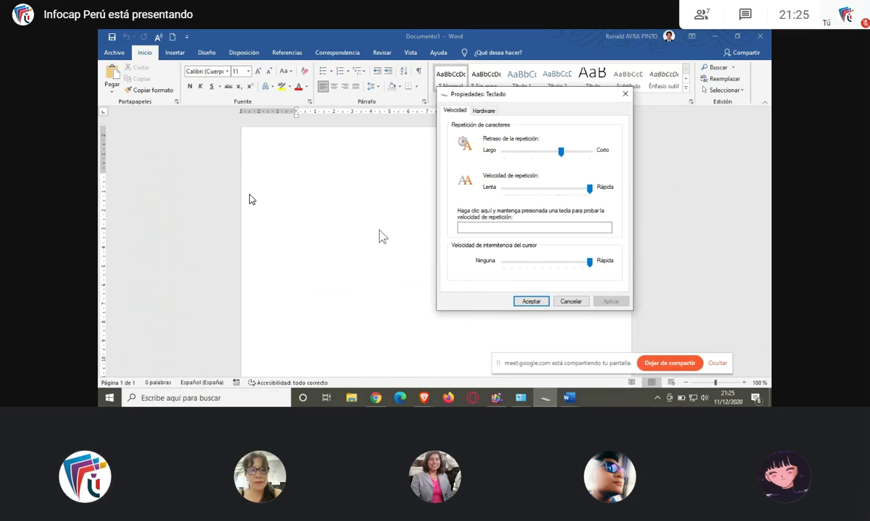
key(Return)
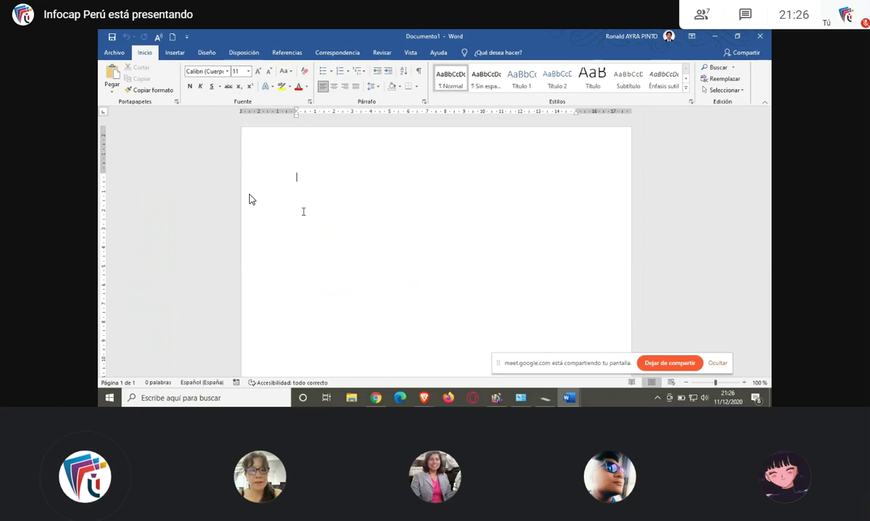
- Set the cursor blink rate about two-thirds of the way toward Rápida and the repeat delay to Largo, and apply both
click(546, 398)
drag(577, 274, 560, 265)
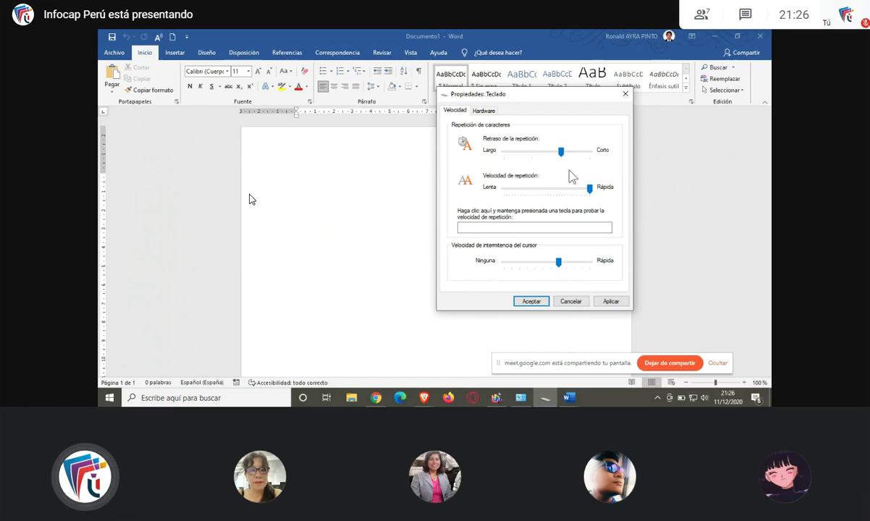
drag(562, 151, 505, 152)
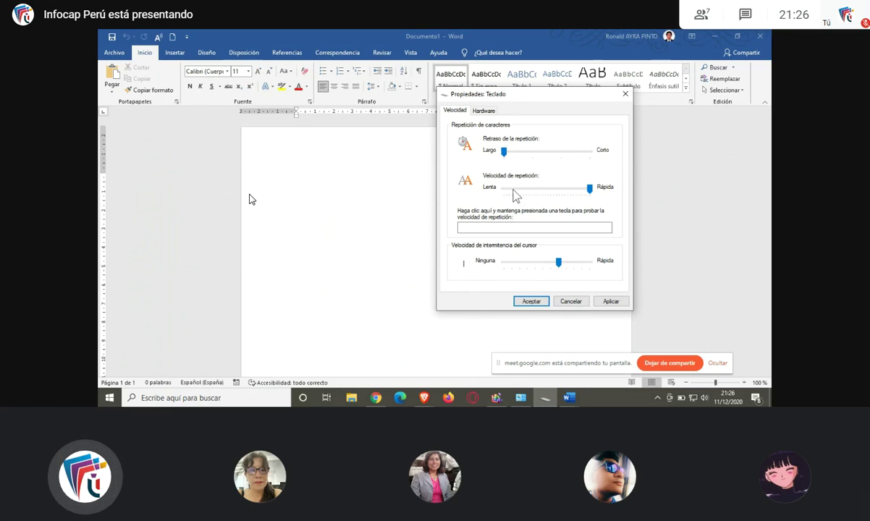
click(610, 301)
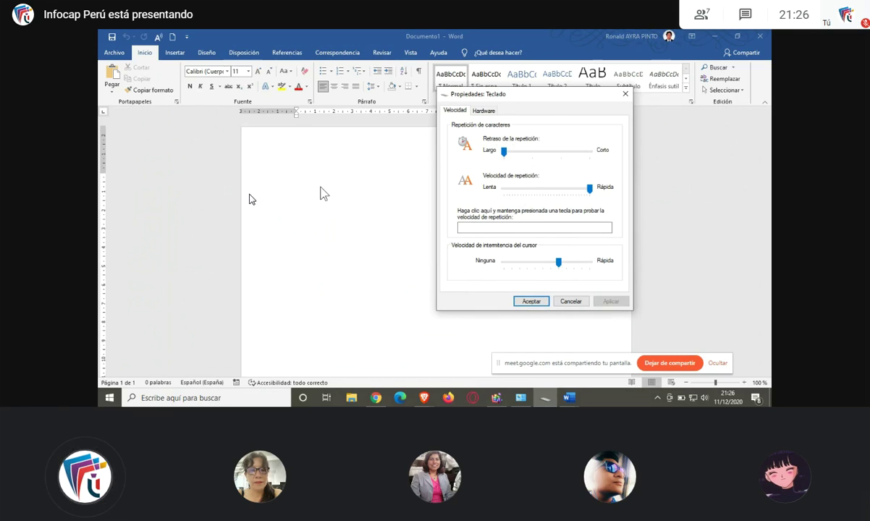
- Write "Hola como estas" in the Word document to try the long repeat delay
click(323, 194)
text(Hola)
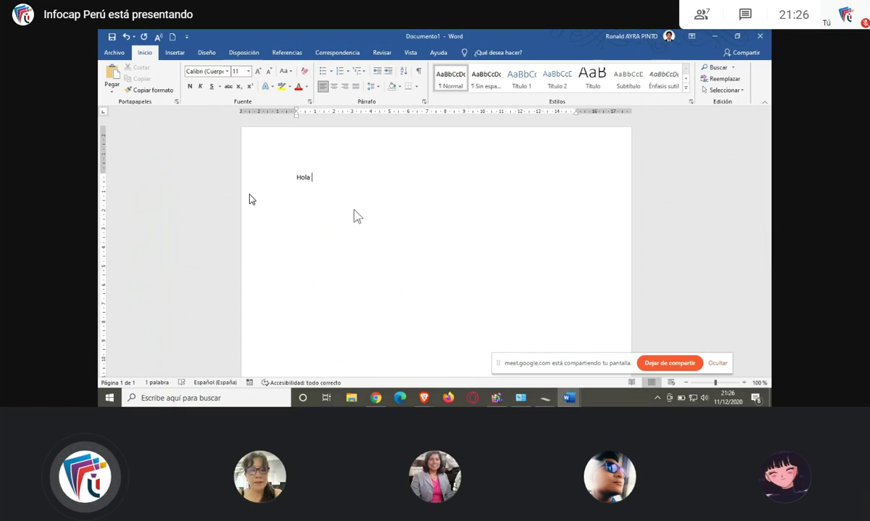
text(estas)
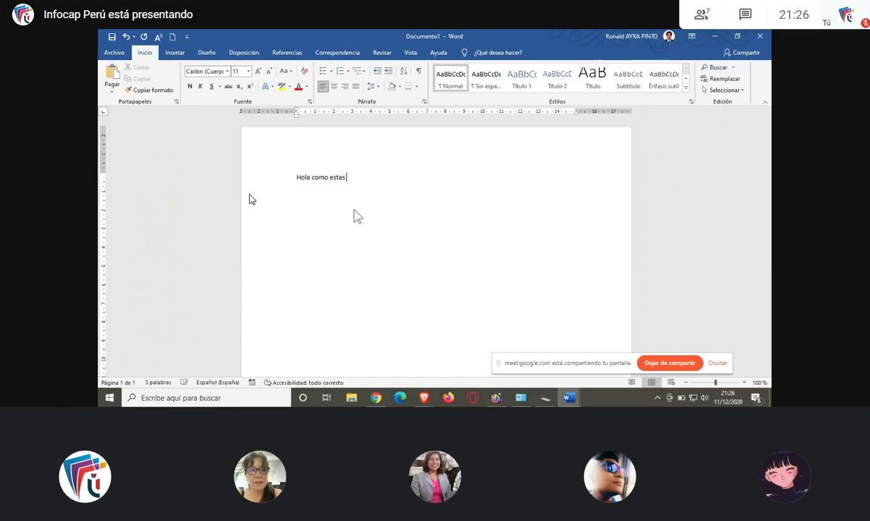
- Return to the keyboard properties, set the repeat delay to Corto and apply it
key(alt+Tab)
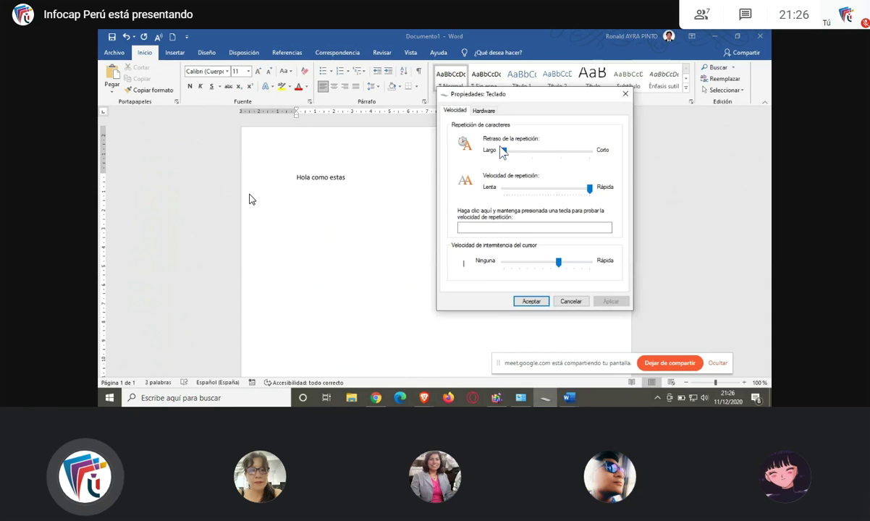
drag(505, 154, 604, 159)
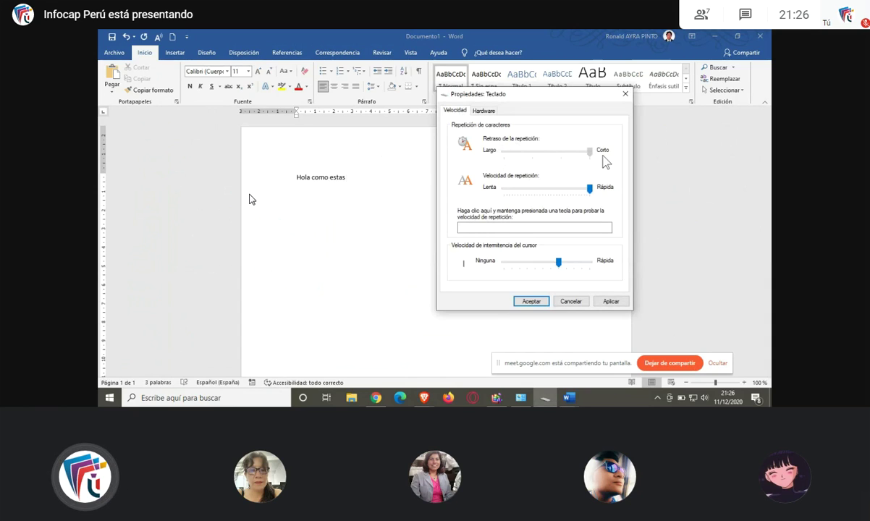
click(610, 301)
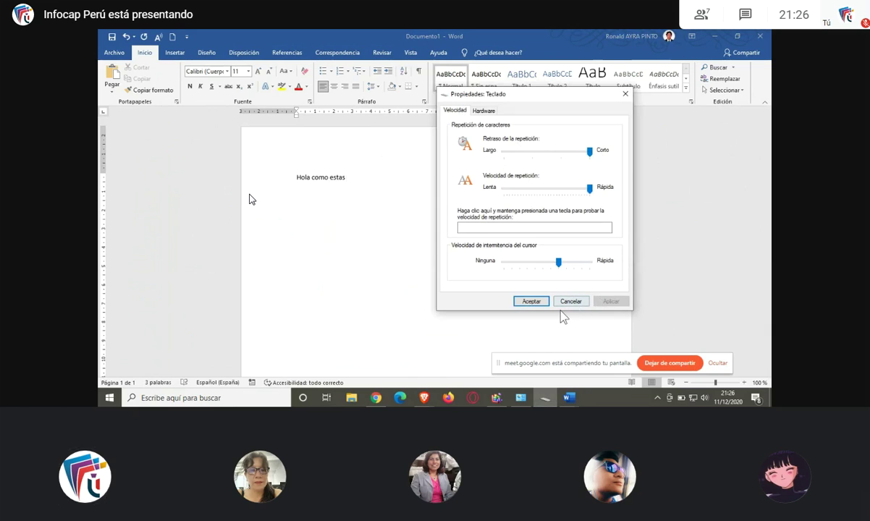
- Write "Hola como estas" on a second line of the Word document, followed by a run of random letters
click(365, 187)
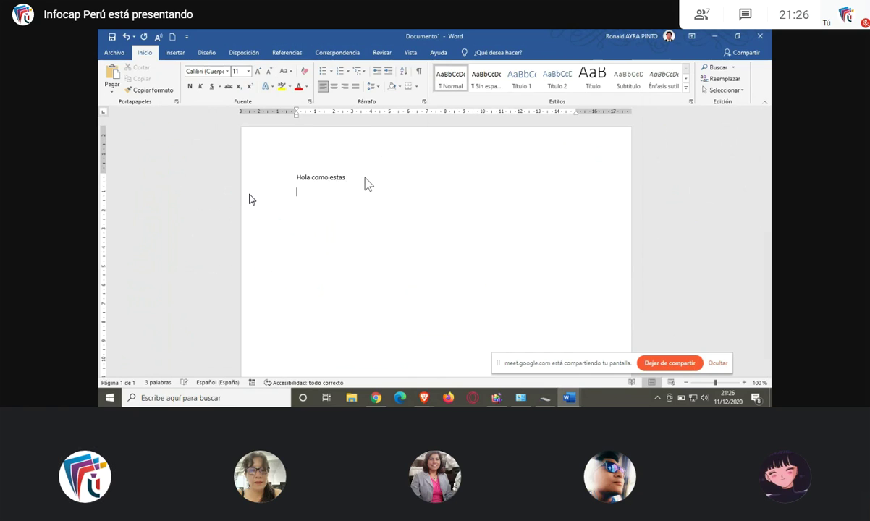
text(Hola c)
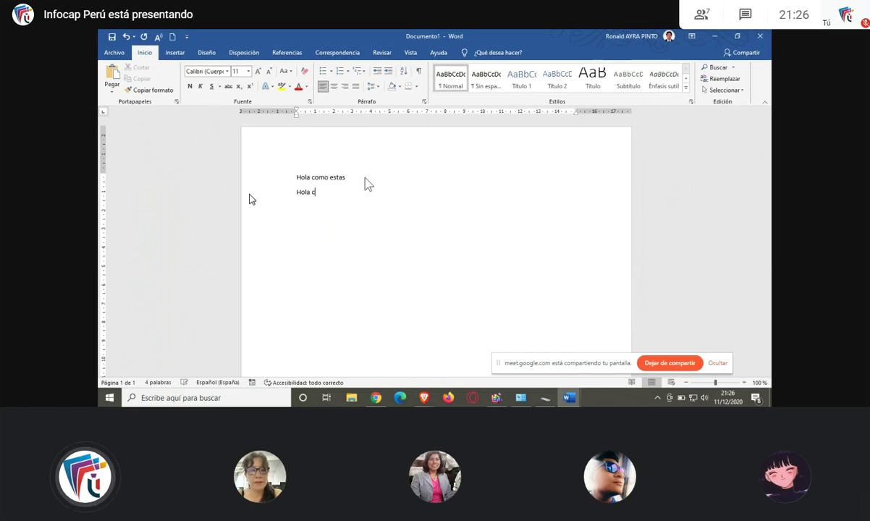
text(omo estas)
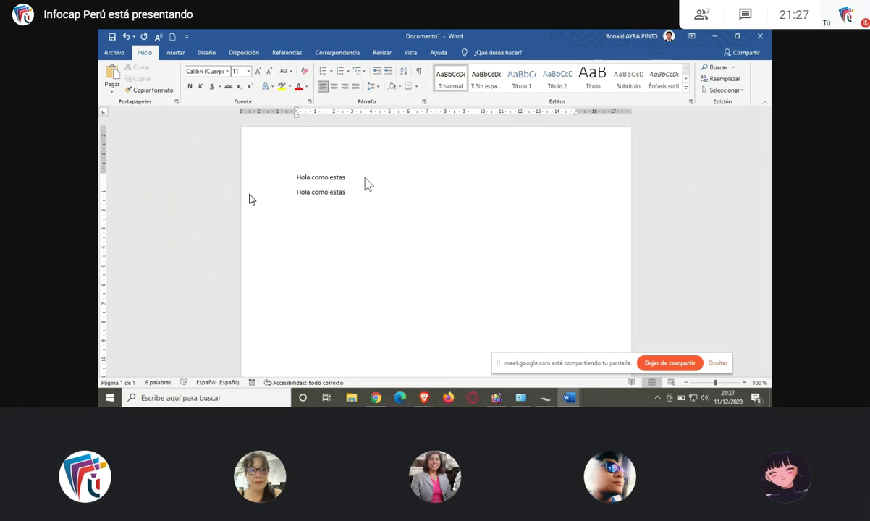
text(lkdfklsdfklsjfklsdfklsdjfklsdjfksdjfksc)
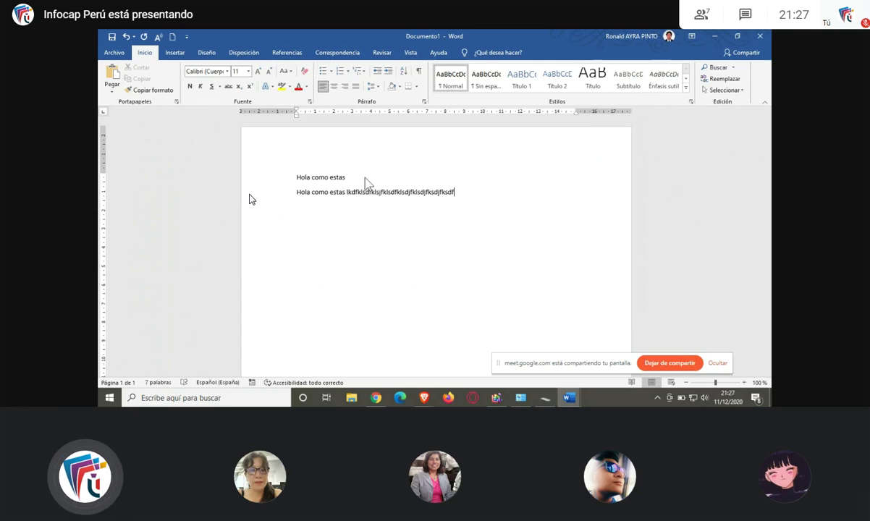
- Switch to the keyboard properties, set the repeat delay back to Largo and apply it
key(alt+Tab)
drag(588, 151, 474, 155)
click(611, 301)
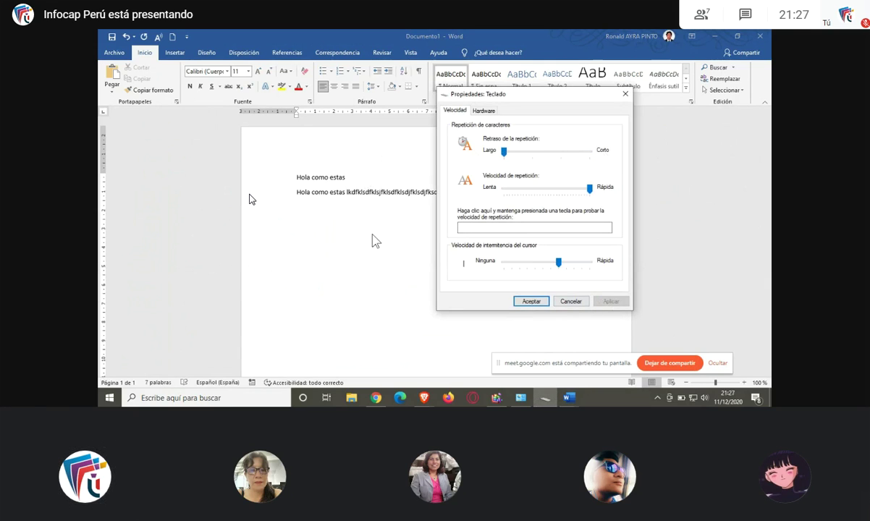
- Return to the Word document and write a run of random letters on a third line
key(alt+Tab)
key(Return)
text(kldjfklsdjfksfjslasdfljsdklfj)
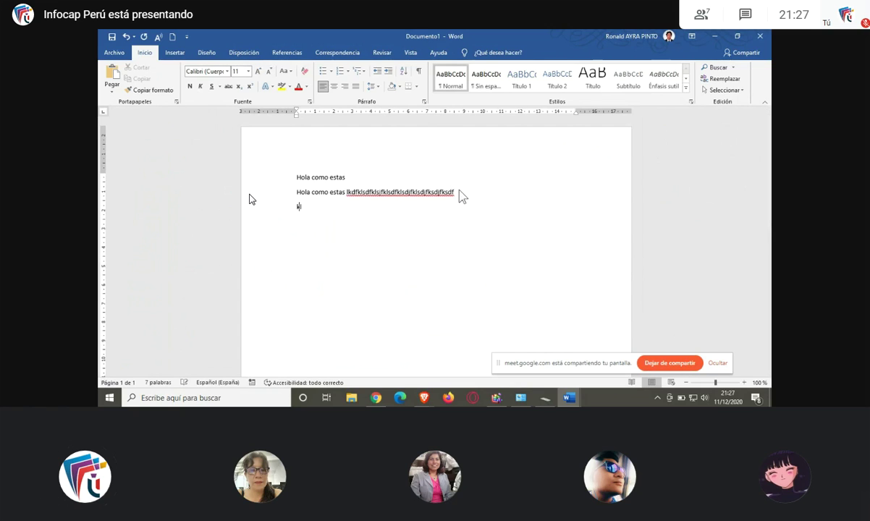
text(sdkfjsdklfjsdkfjsdkf)
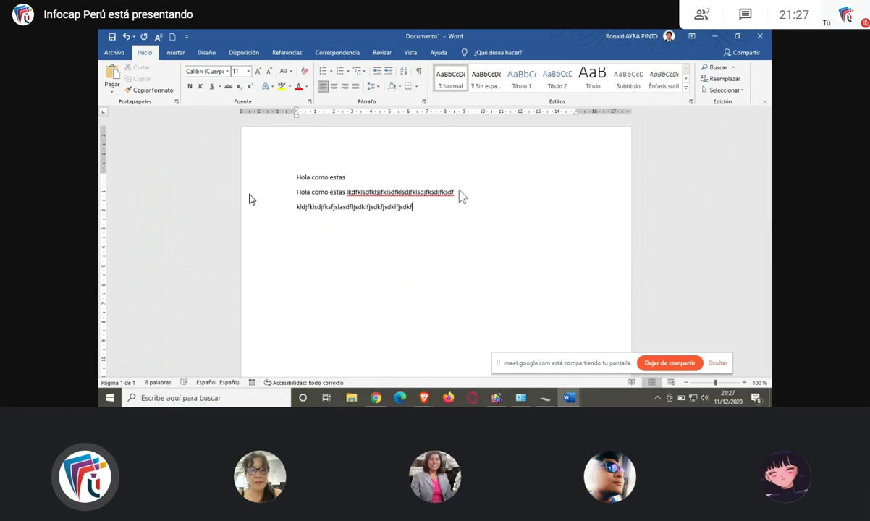
- Set the repeat delay one notch before Corto and the repeat speed to Lenta in the keyboard properties, and apply both
key(alt+Tab)
drag(504, 152, 562, 160)
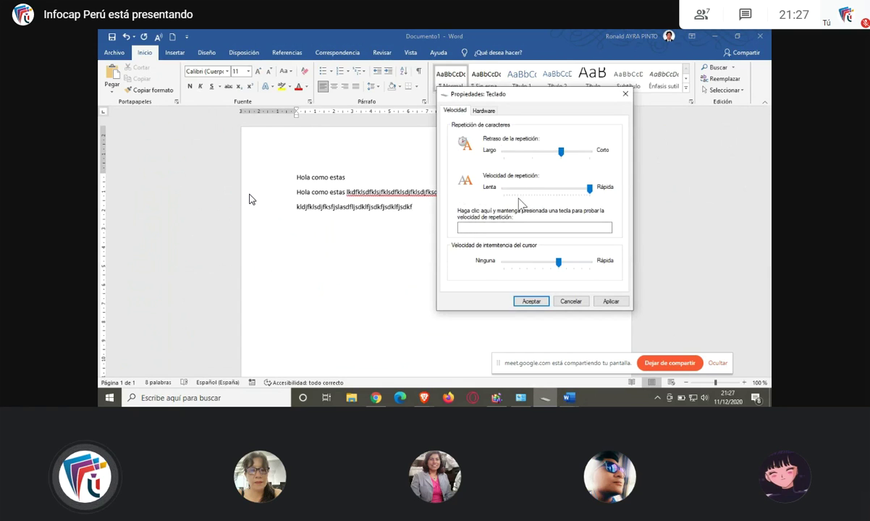
drag(581, 190, 463, 188)
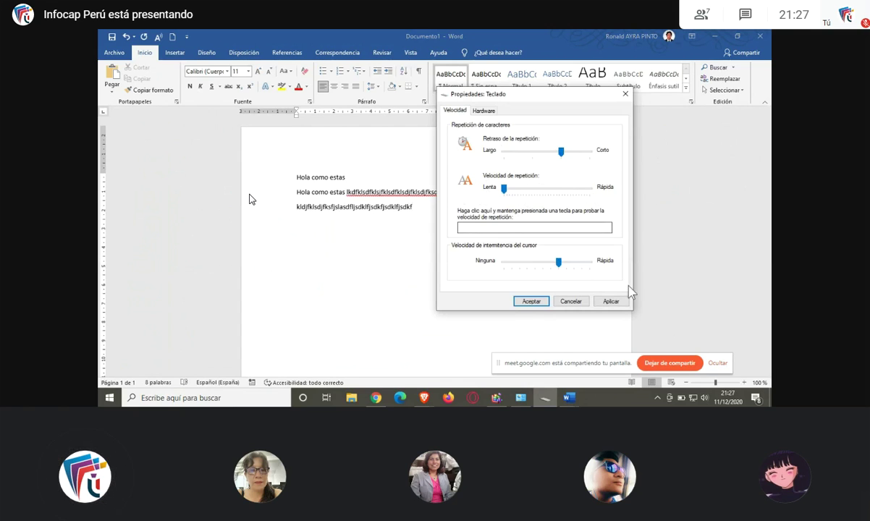
click(608, 303)
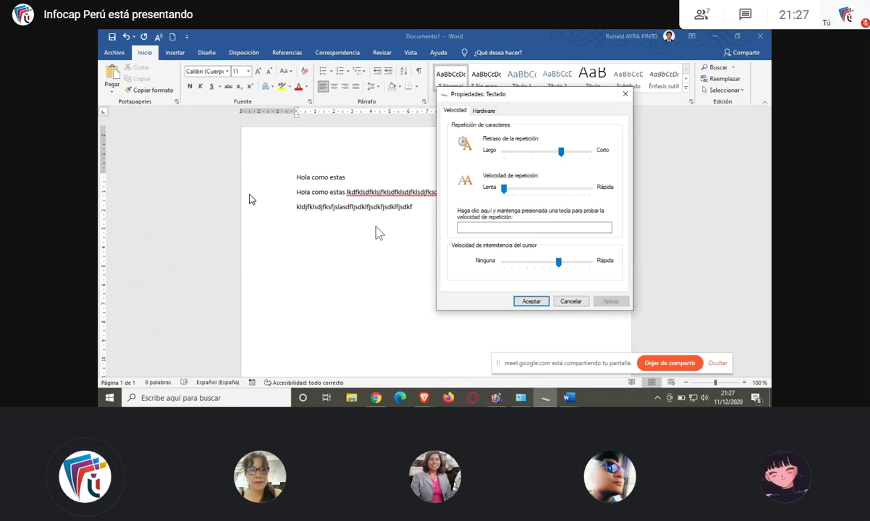
- Write random letters on a fourth line of the Word document, including a run of repeated d's, to try the slow repeat speed
click(398, 225)
key(Return)
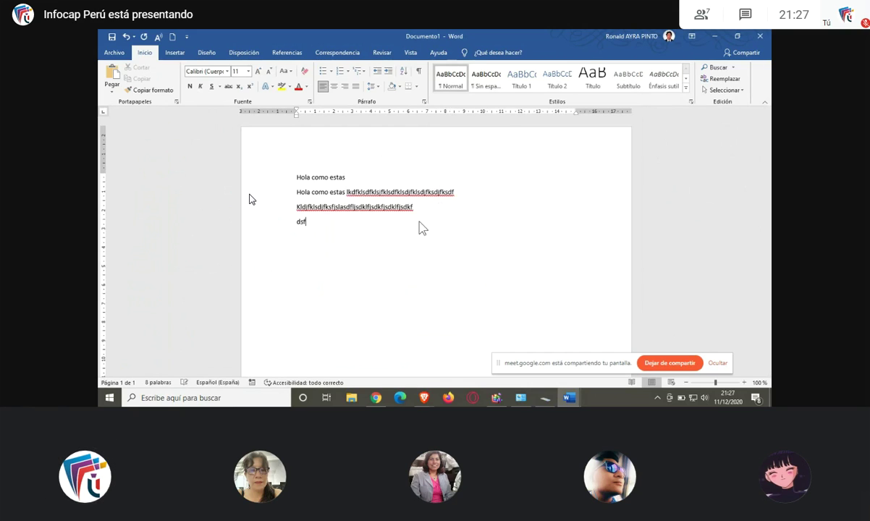
text(dsfkjfdddddfkjdsfsdfkjhsfklauis)
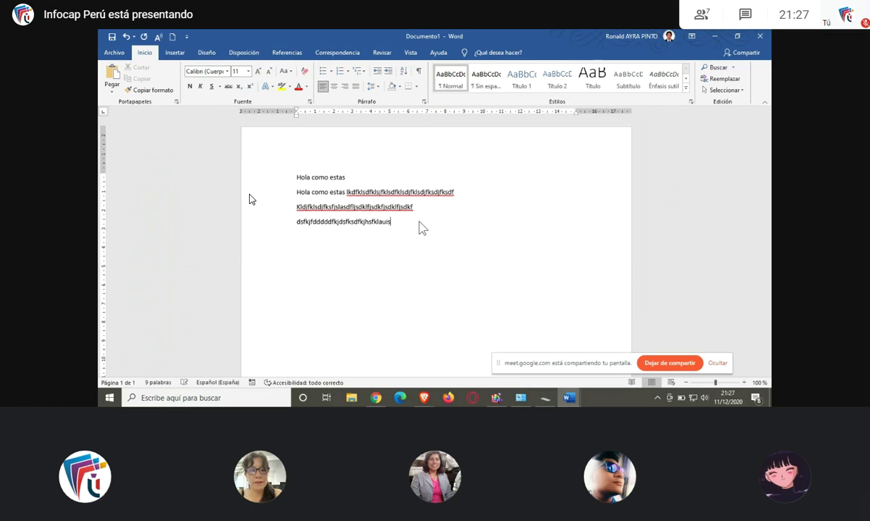
- Copy the text from mid-third line through the fourth line and paste it at the end of the Word document
key(alt+Tab)
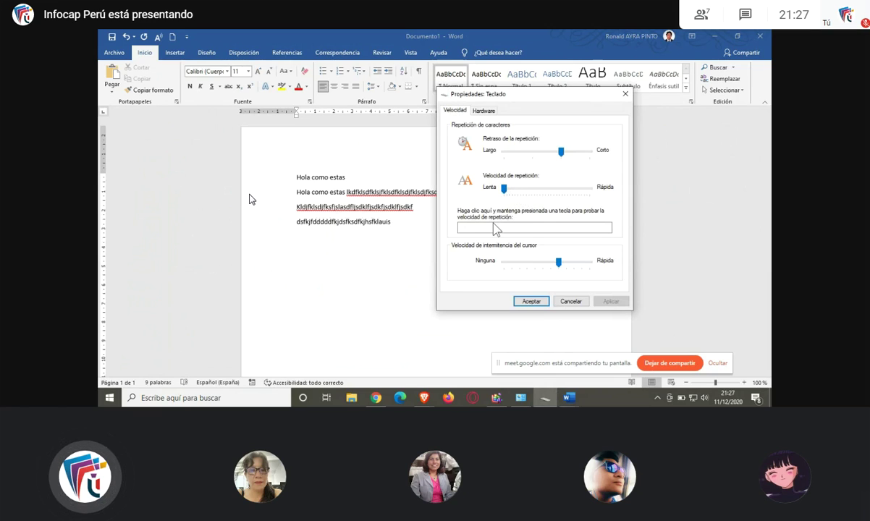
click(391, 226)
drag(397, 225, 338, 207)
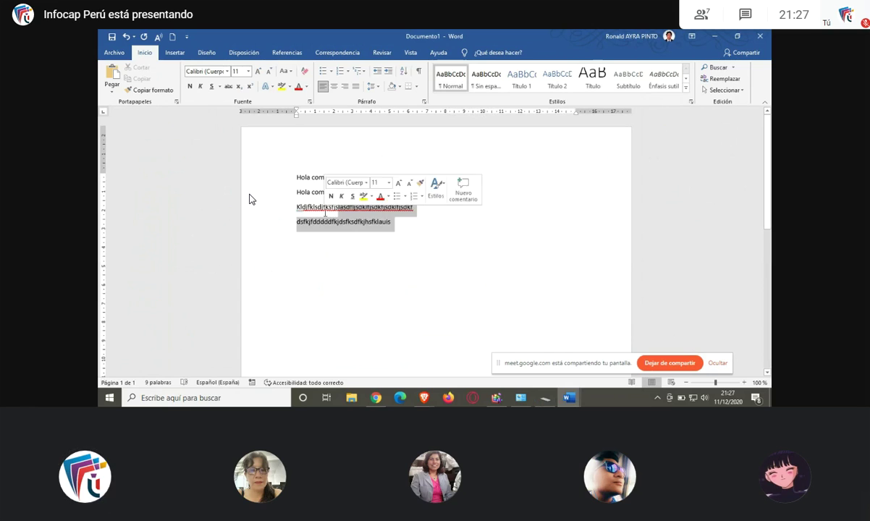
click(440, 260)
text(lasdflijsdklfjsdkfjsdklfjsdkf dsfkjfdddddfkjdsfksdfkjhsfklauis)
- Try the repeat speed at Rápida, an intermediate value and Lenta with the dialog's test field, and return it to Rápida
key(alt+Tab)
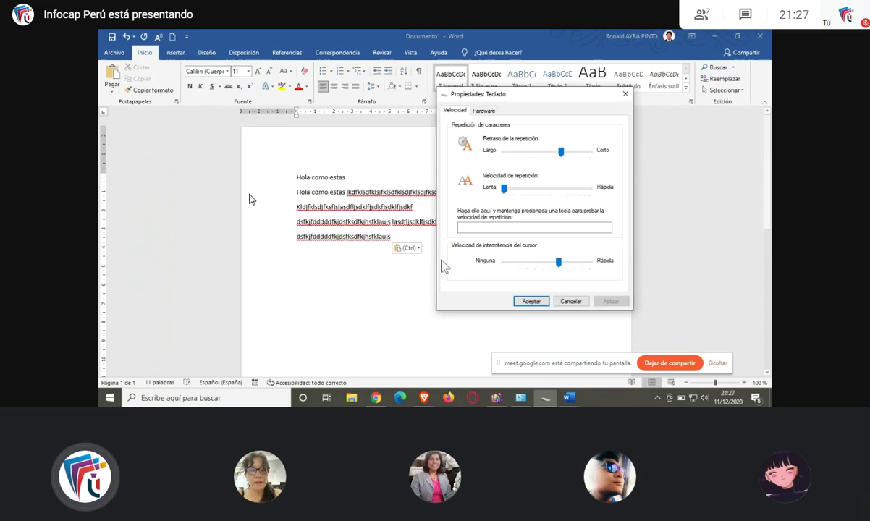
drag(505, 189, 589, 188)
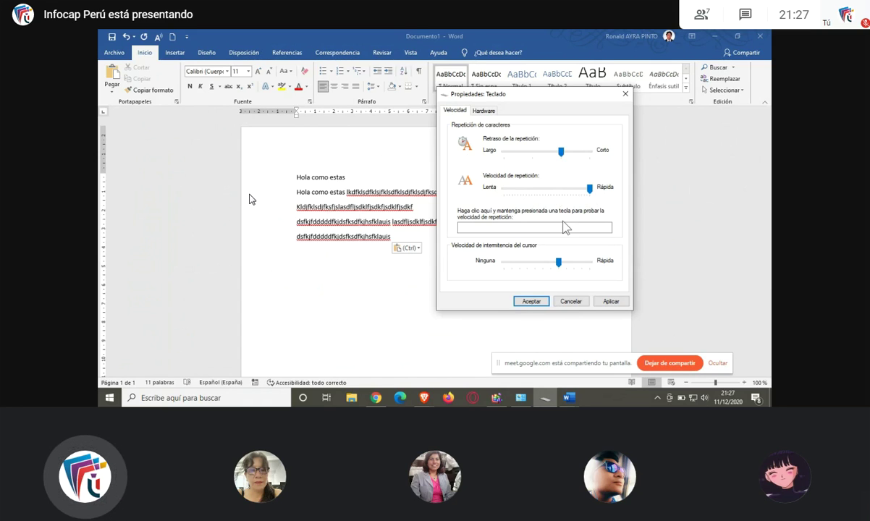
click(516, 229)
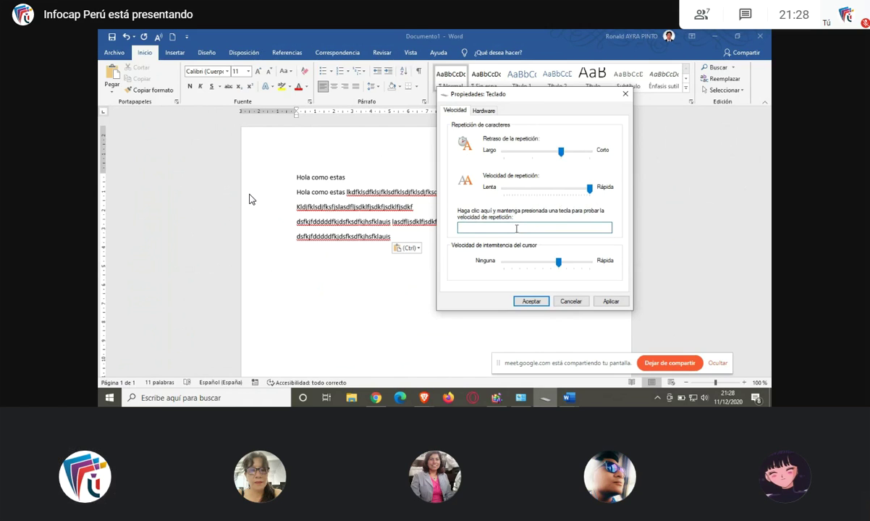
drag(589, 188, 557, 189)
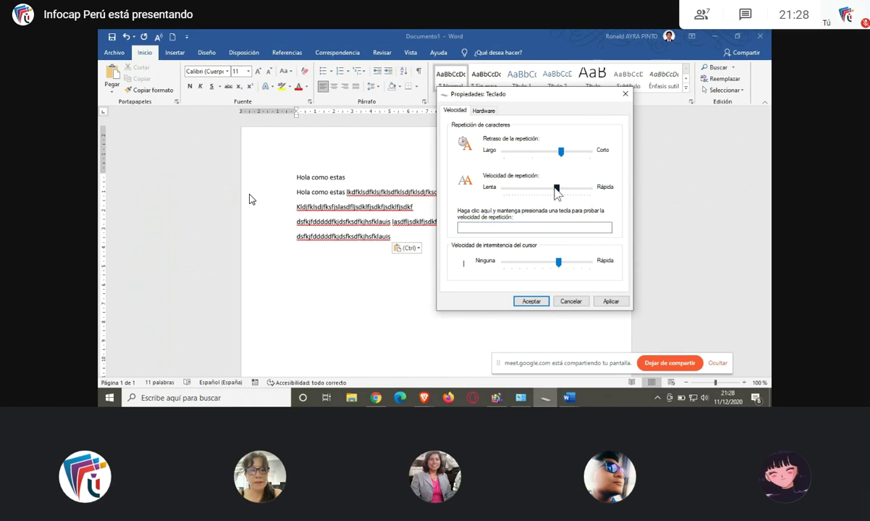
click(550, 227)
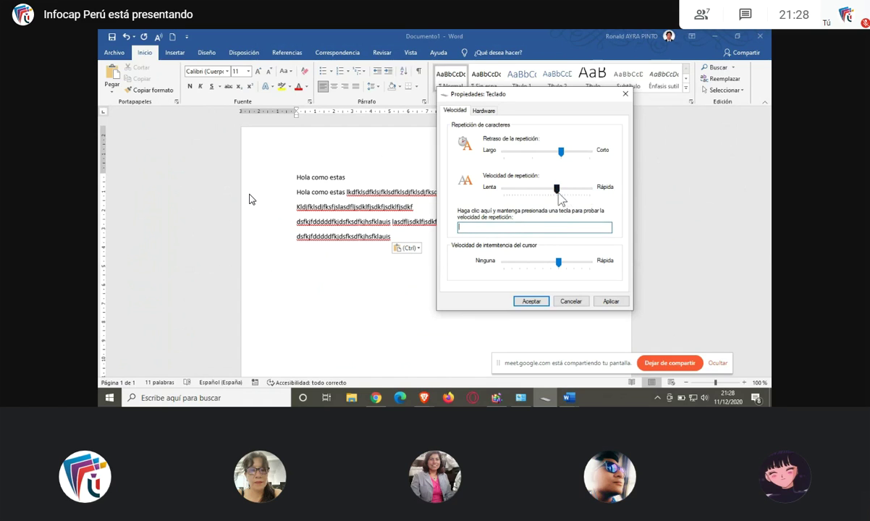
drag(556, 188, 504, 189)
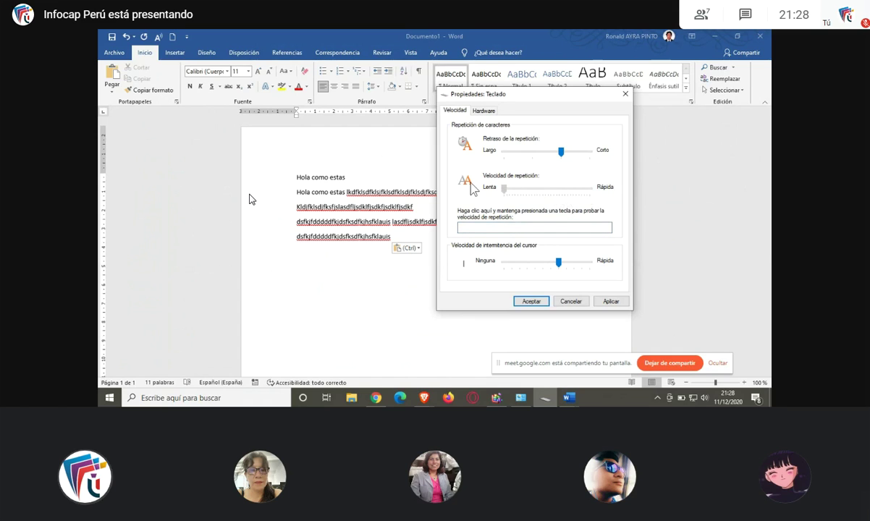
click(496, 228)
drag(503, 188, 589, 188)
- Try the repeat delay at Largo with the test field and return it to one notch before Corto
drag(561, 151, 479, 153)
click(470, 227)
drag(504, 151, 561, 152)
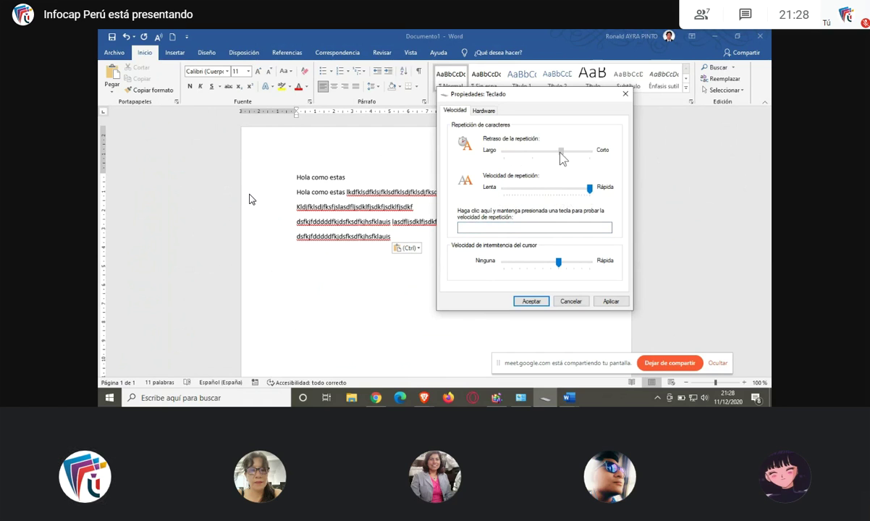
- Review the keyboard's hardware devices and accept the keyboard properties
click(483, 110)
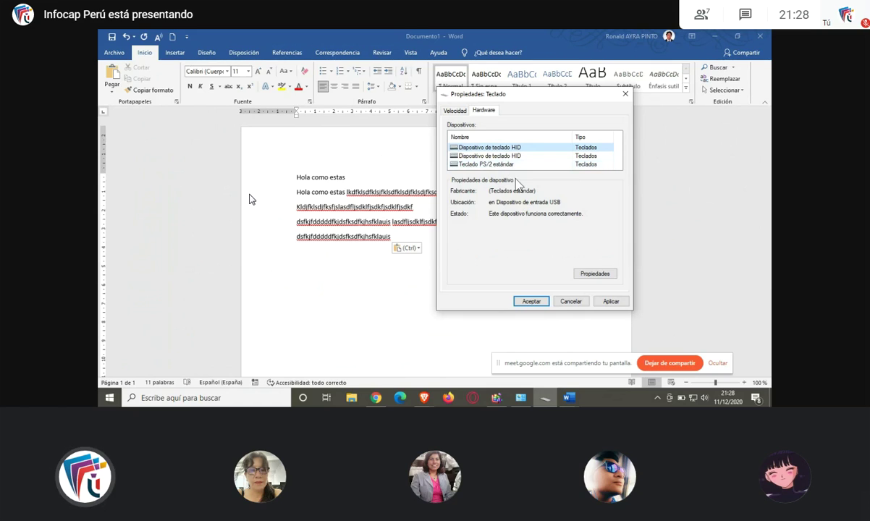
click(537, 303)
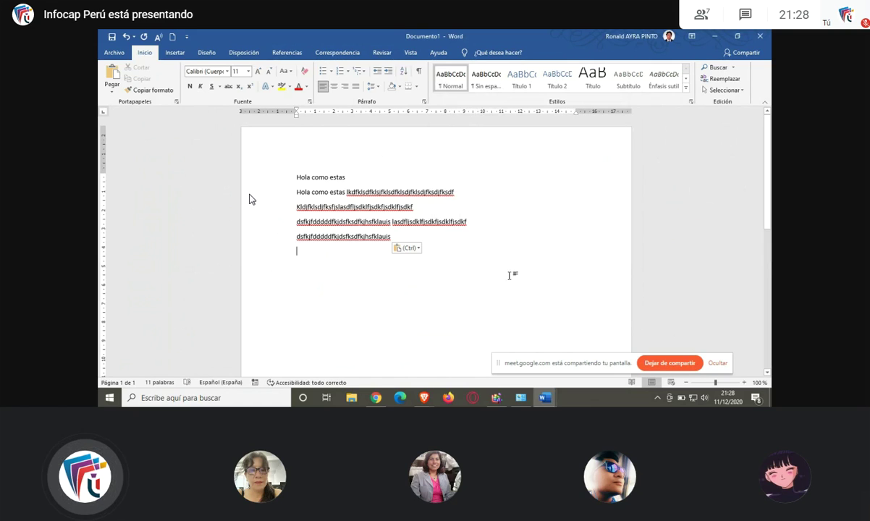
- Check the progress of the drive optimization and return to the Control Panel window
click(424, 397)
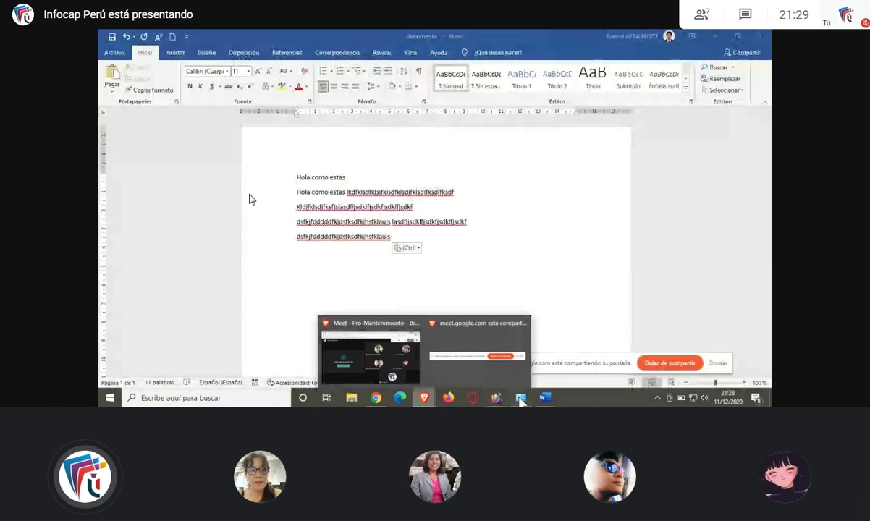
click(497, 398)
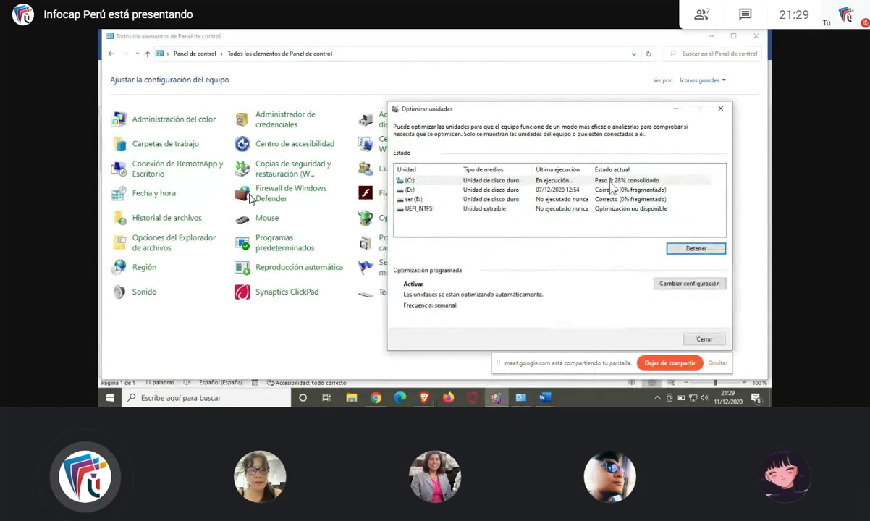
click(496, 396)
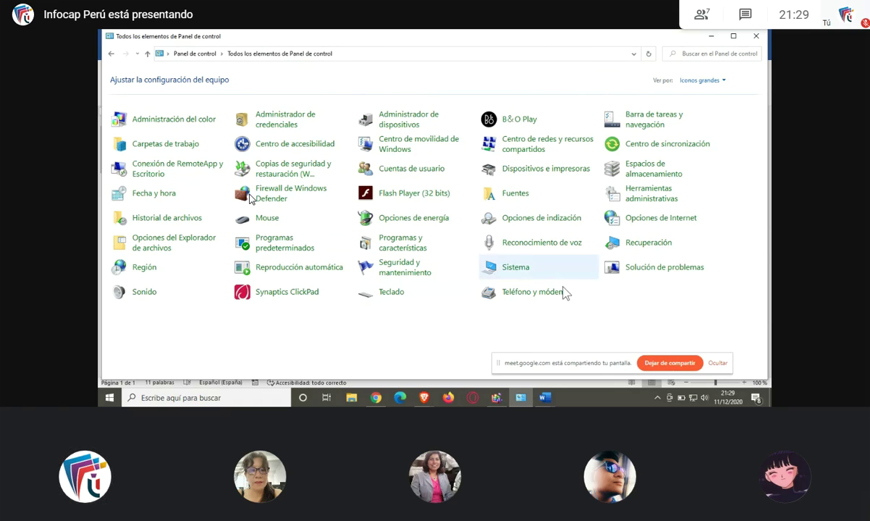
- Compare Control Panel's category and large-icon views, and look at the Fecha y hora settings
click(714, 81)
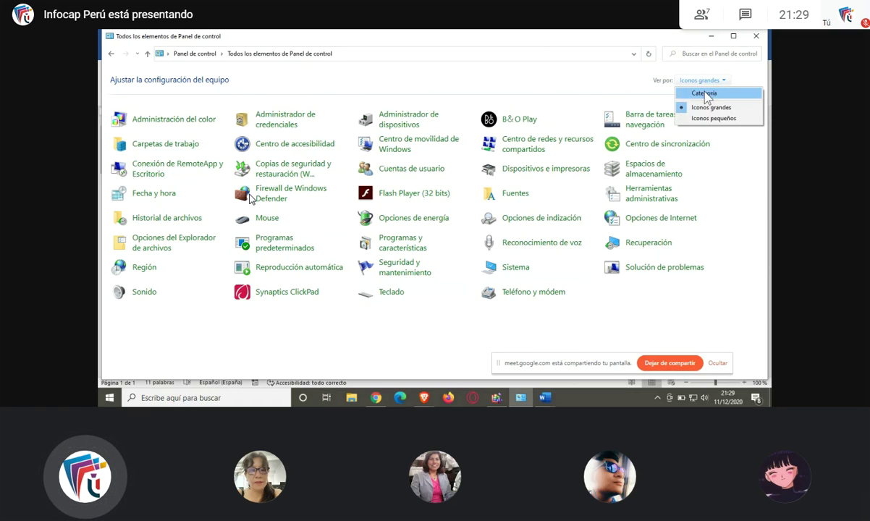
click(704, 93)
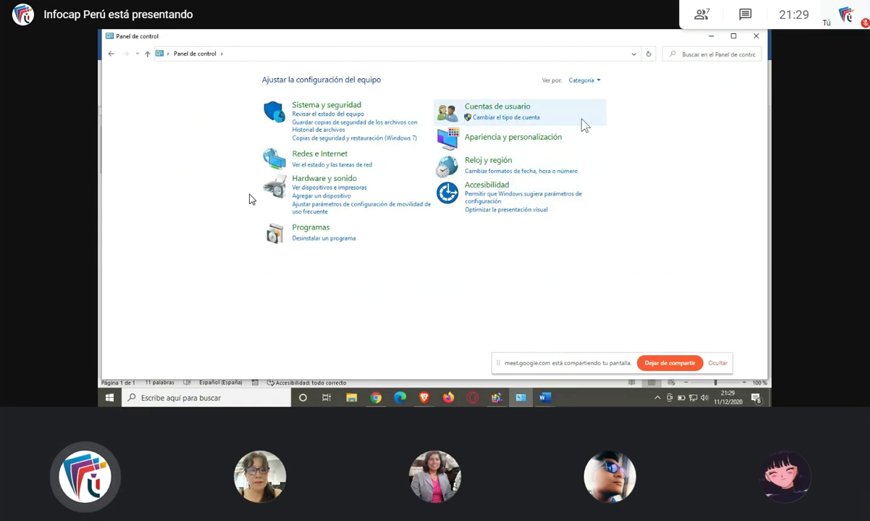
click(589, 81)
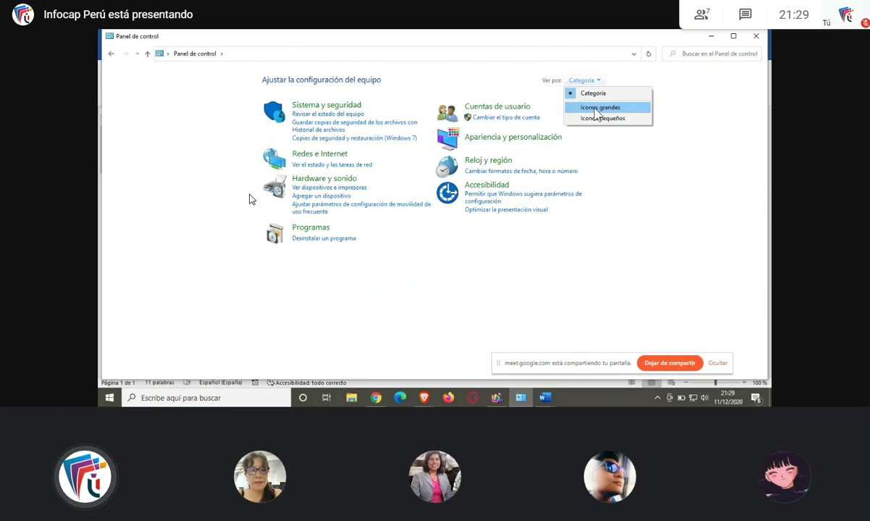
click(597, 108)
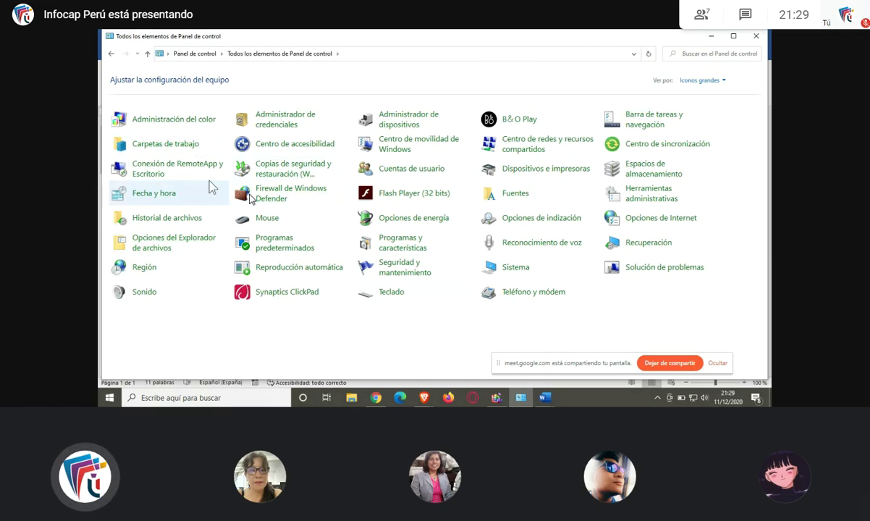
click(299, 190)
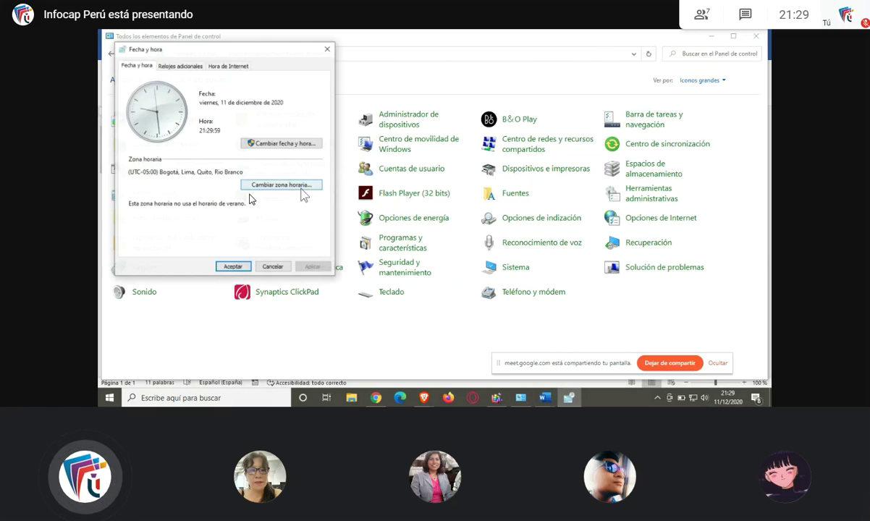
click(326, 50)
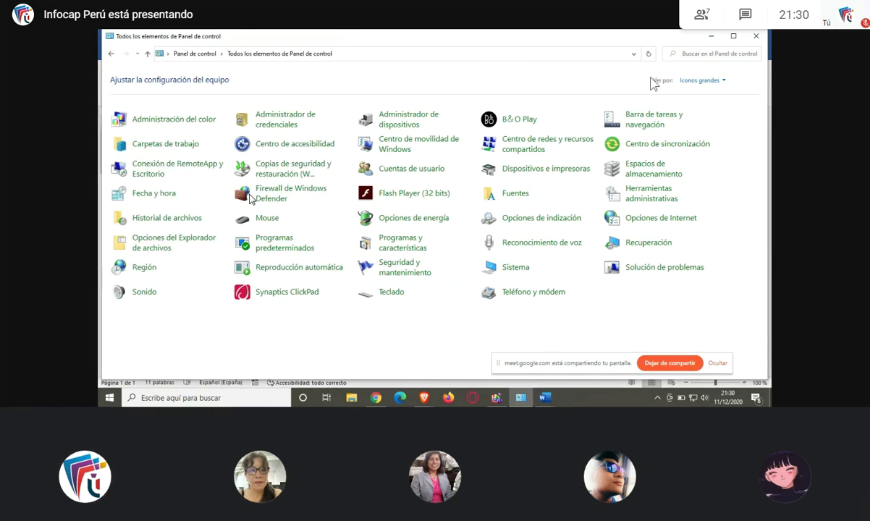
- Show Control Panel by category, look at Región under Reloj y región, and return to the main page
click(721, 81)
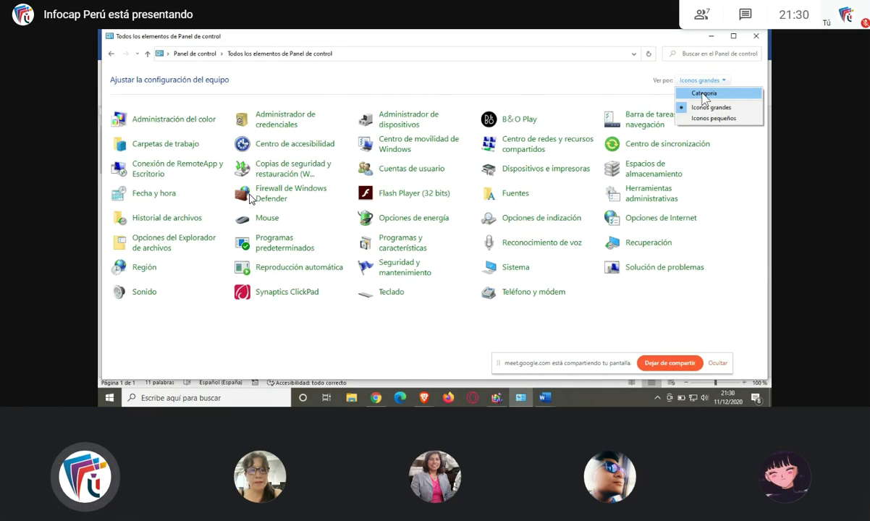
click(702, 95)
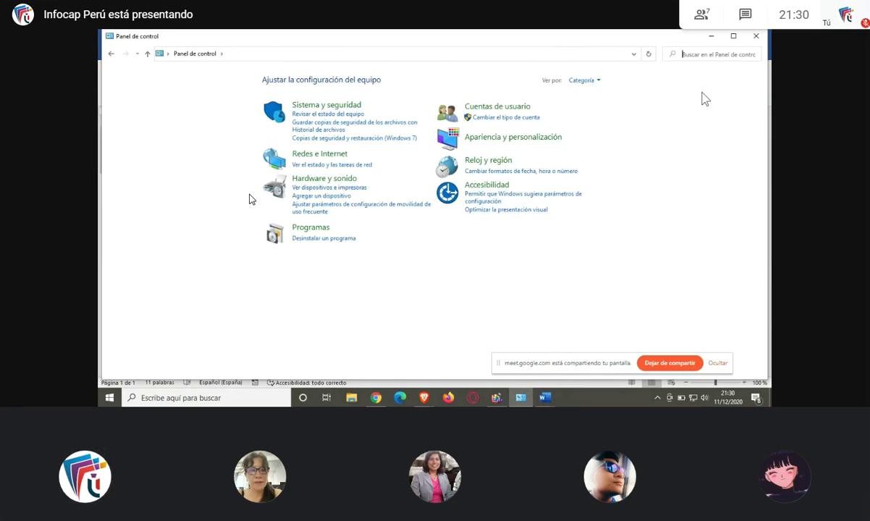
click(496, 168)
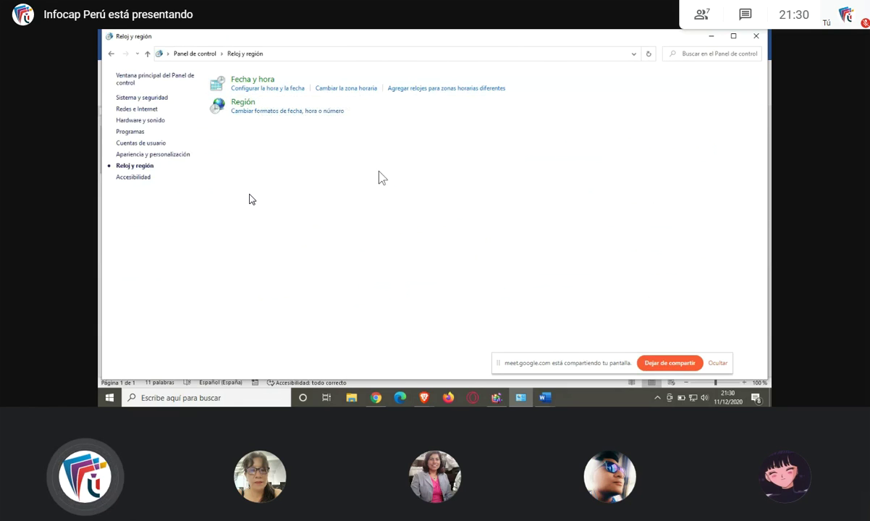
click(242, 106)
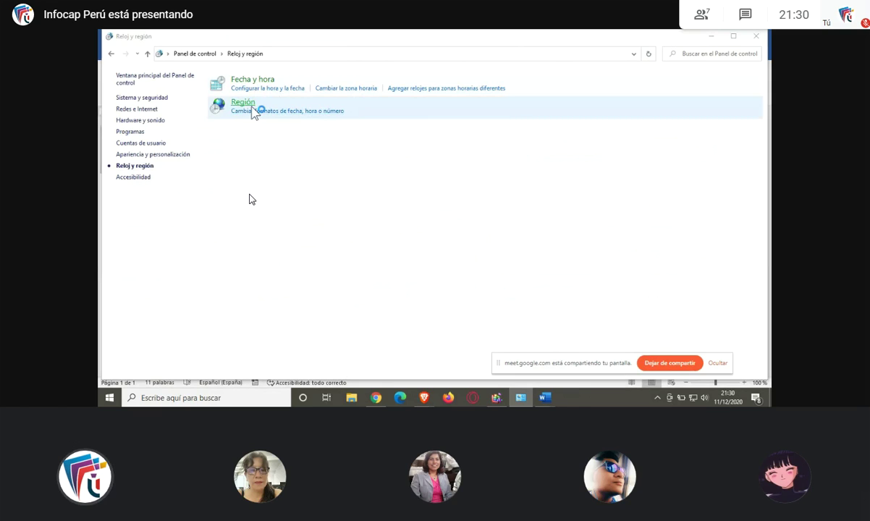
click(357, 61)
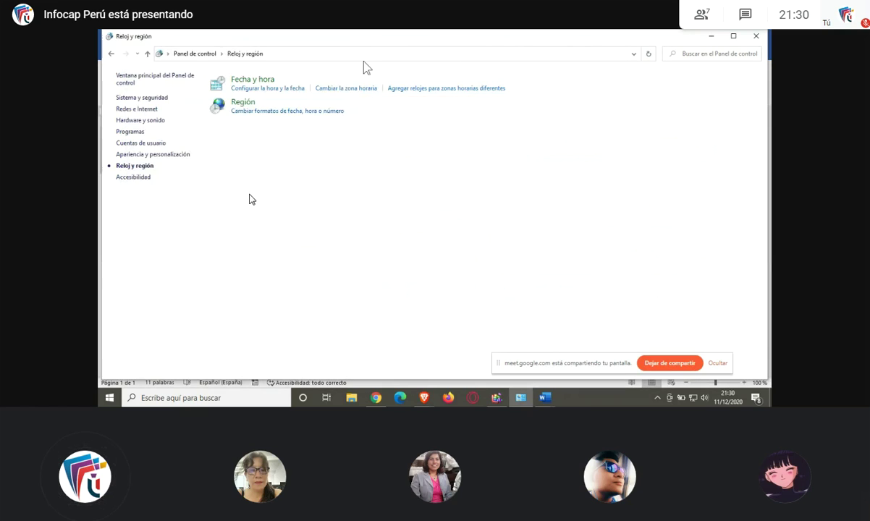
click(110, 55)
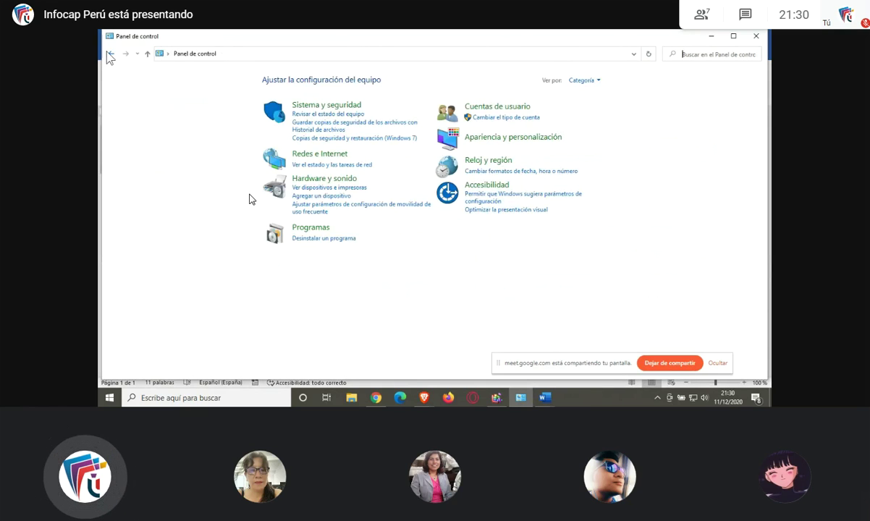
- Show Control Panel as large icons and look at the Región settings from there
click(584, 81)
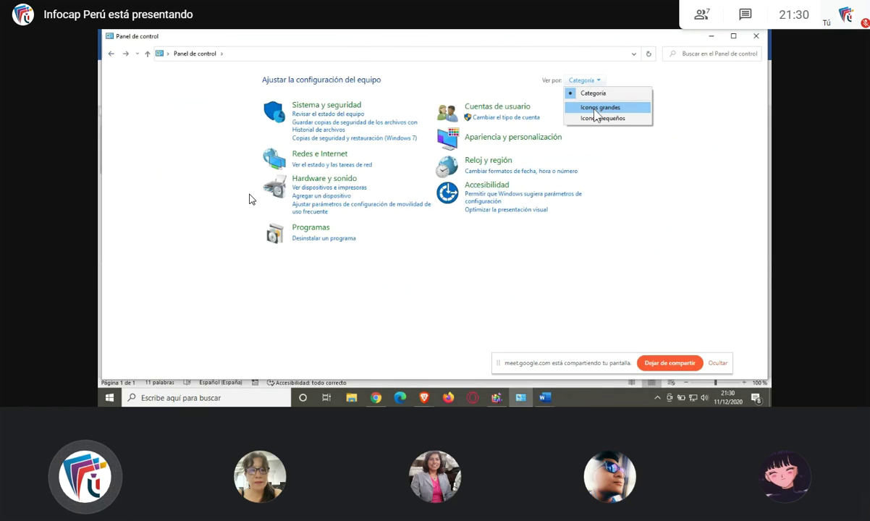
click(595, 109)
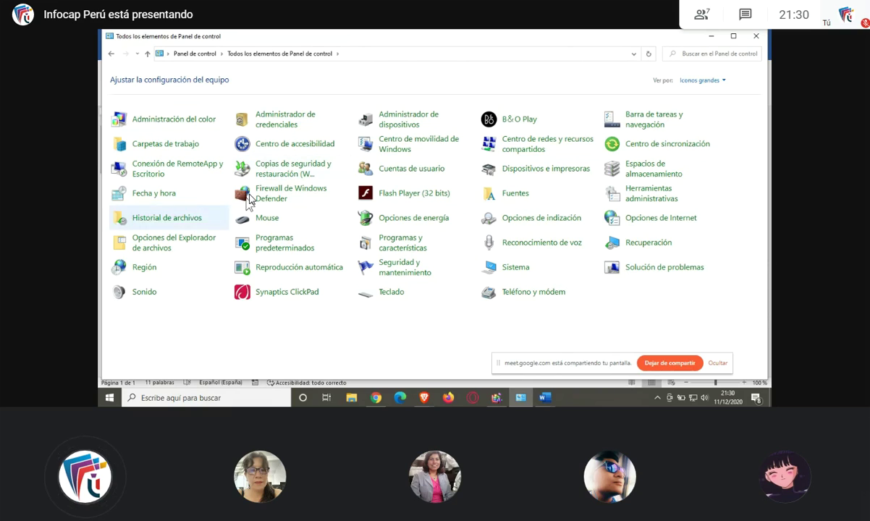
click(722, 82)
click(142, 269)
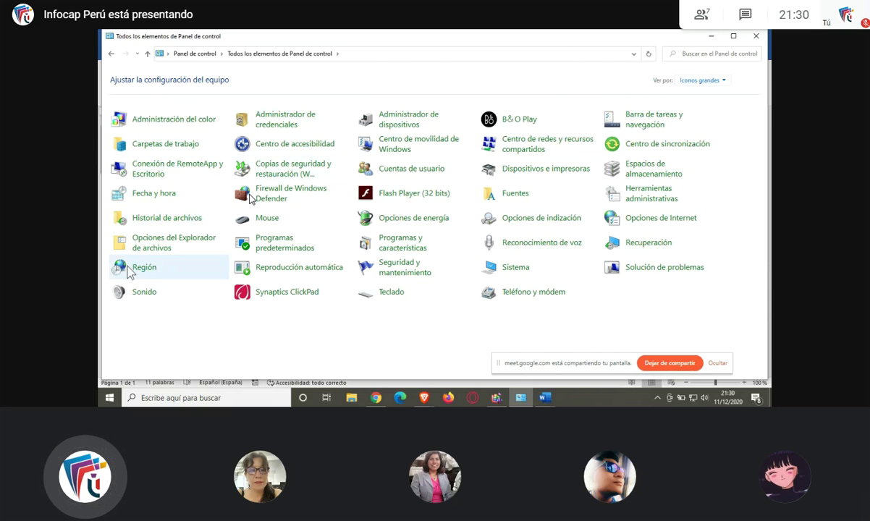
click(142, 269)
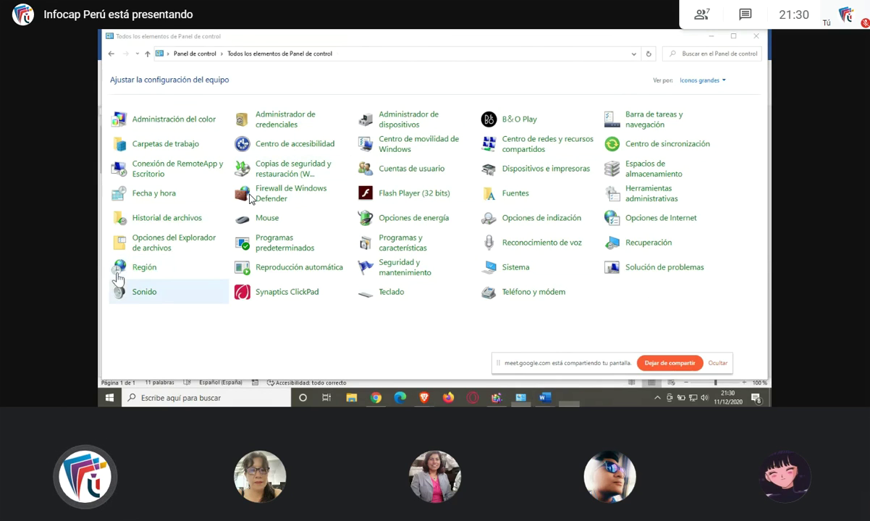
click(371, 74)
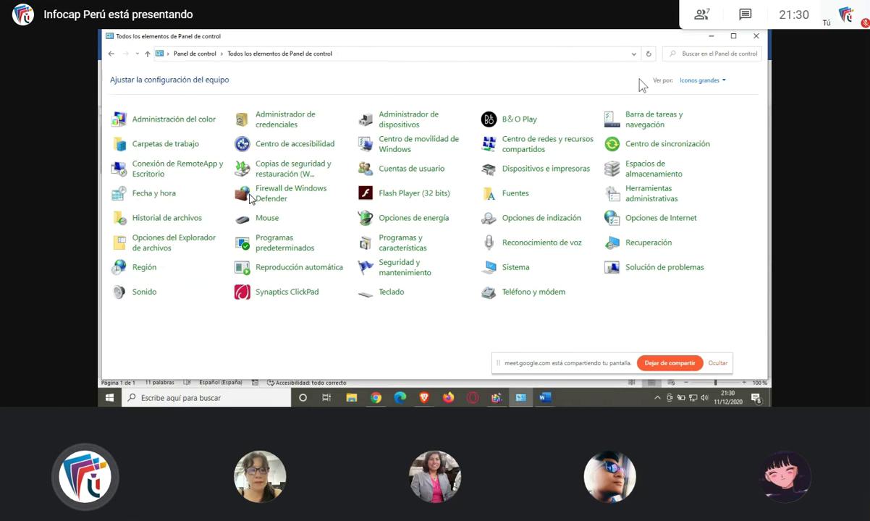
- Show Control Panel by category and open the Región settings under Reloj y región, moving the dialog clear of the links
click(699, 80)
click(705, 94)
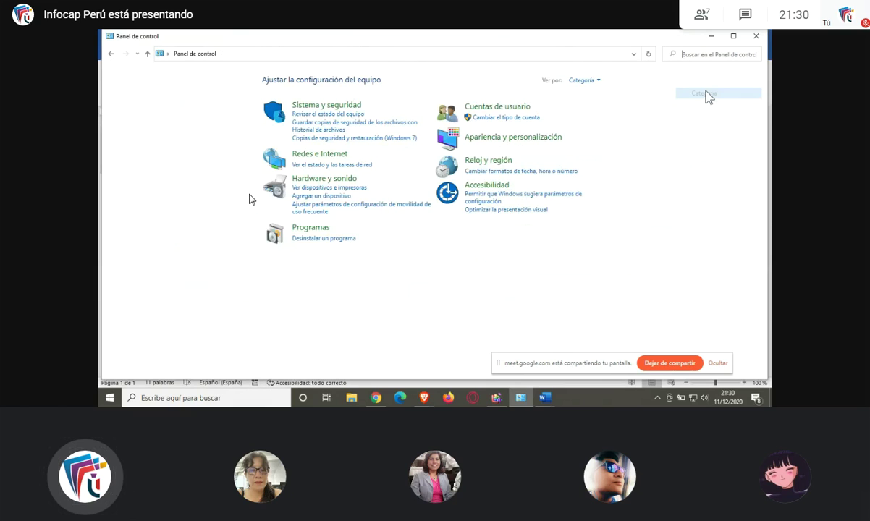
click(501, 162)
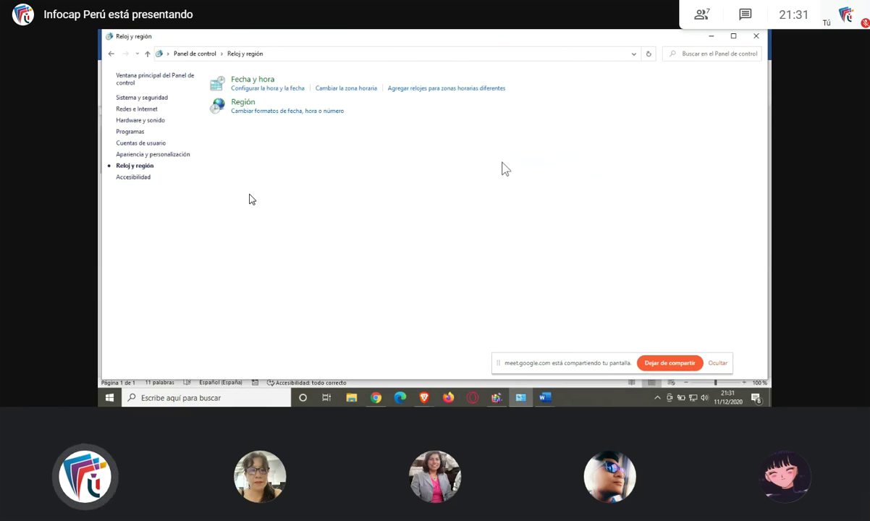
click(242, 104)
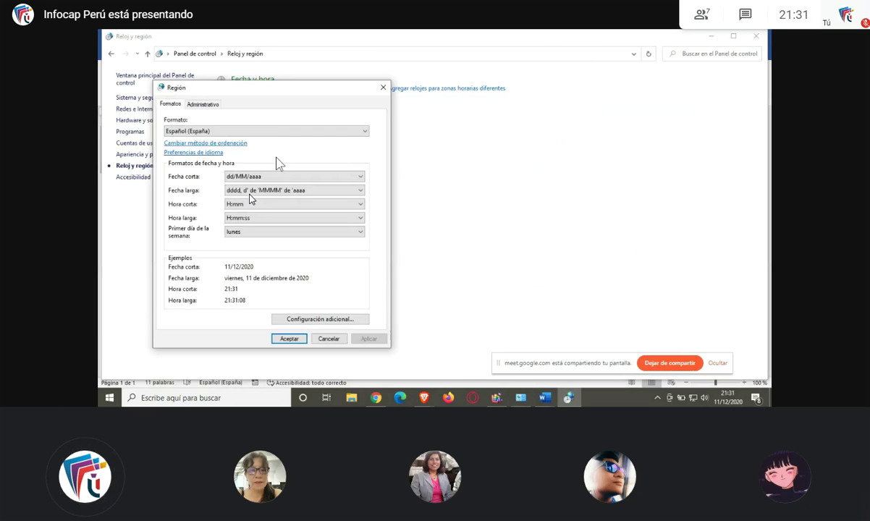
drag(271, 90, 629, 91)
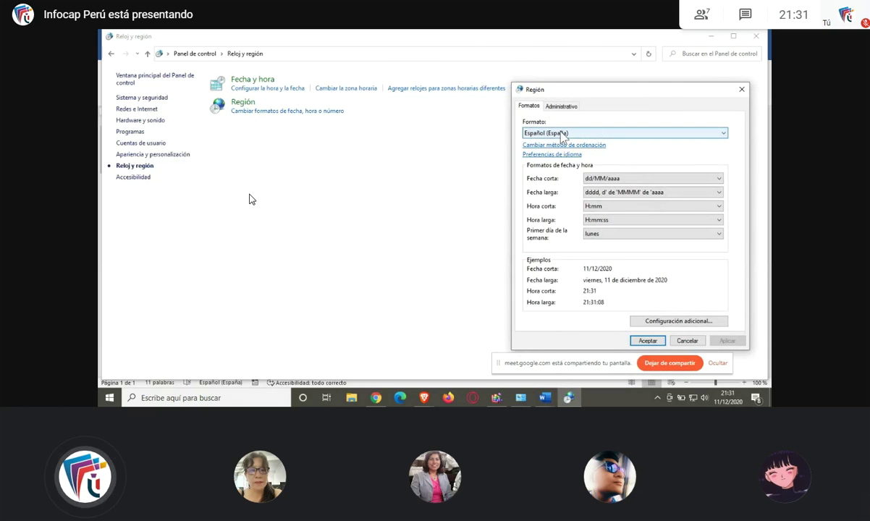
- Examine the available regional formats and the administrative settings in the Región dialog
click(563, 135)
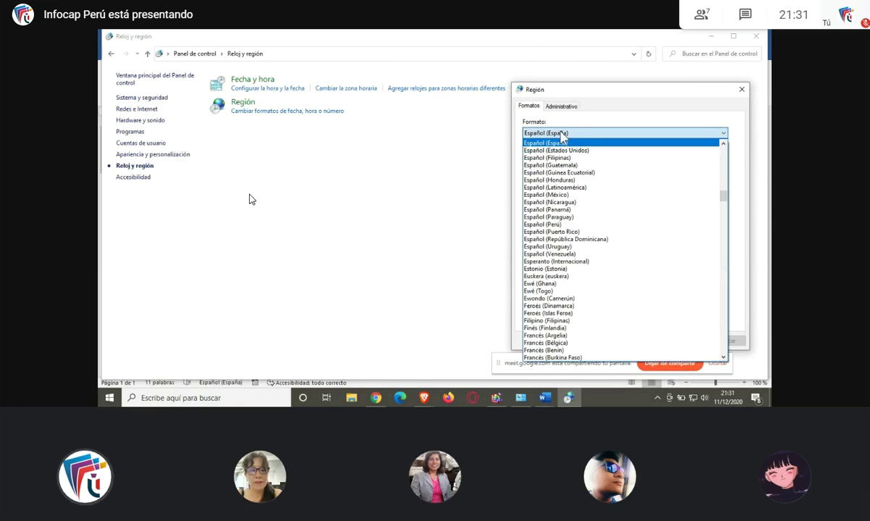
click(563, 143)
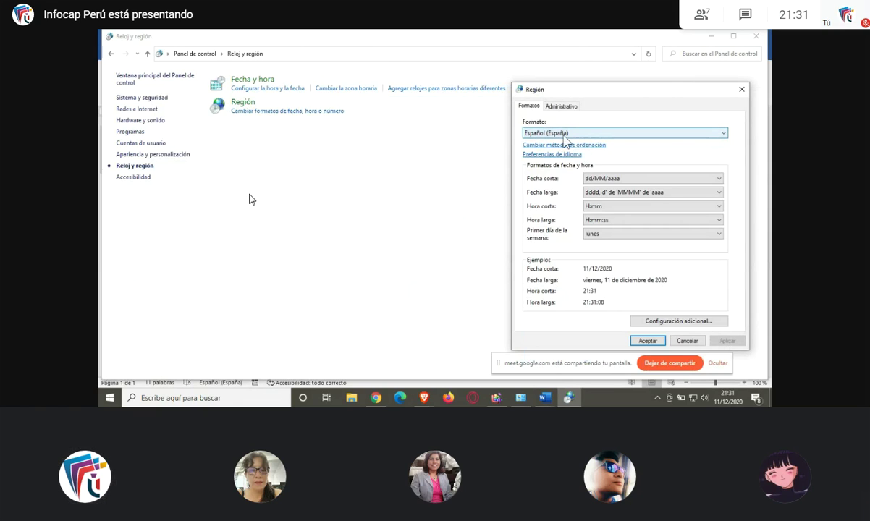
click(563, 134)
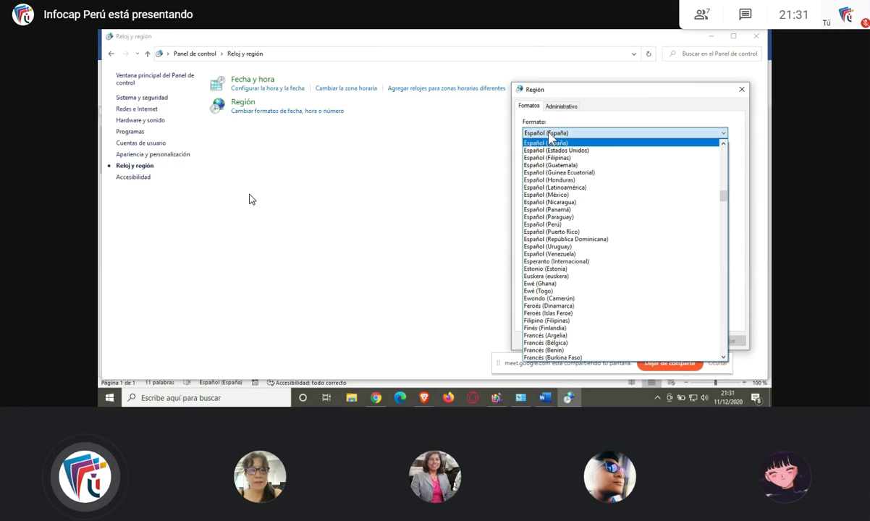
click(521, 130)
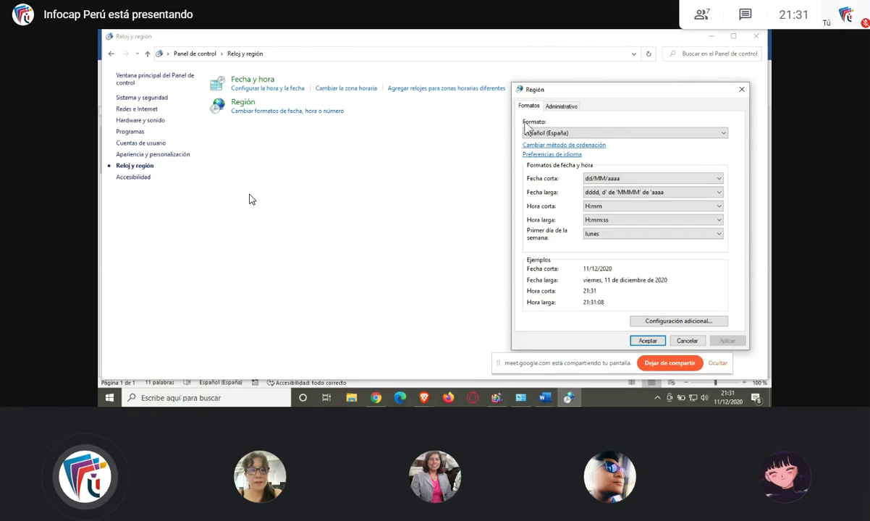
click(535, 133)
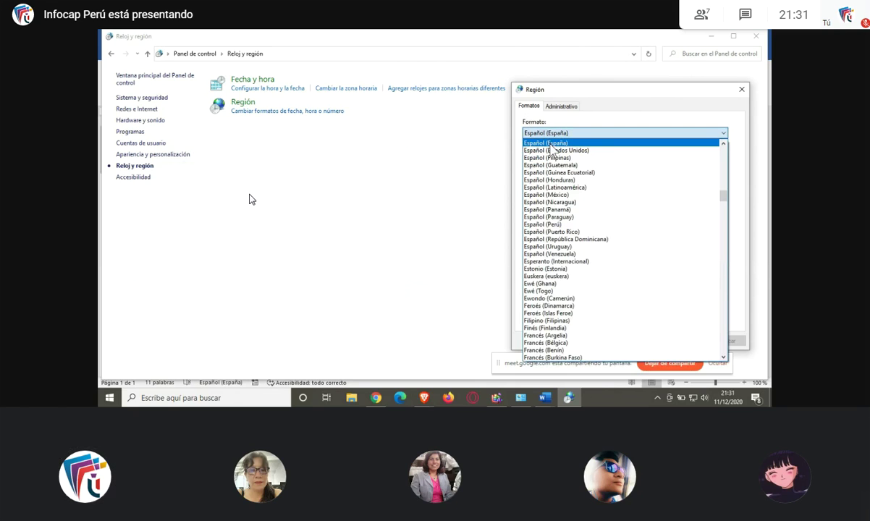
click(551, 144)
click(551, 147)
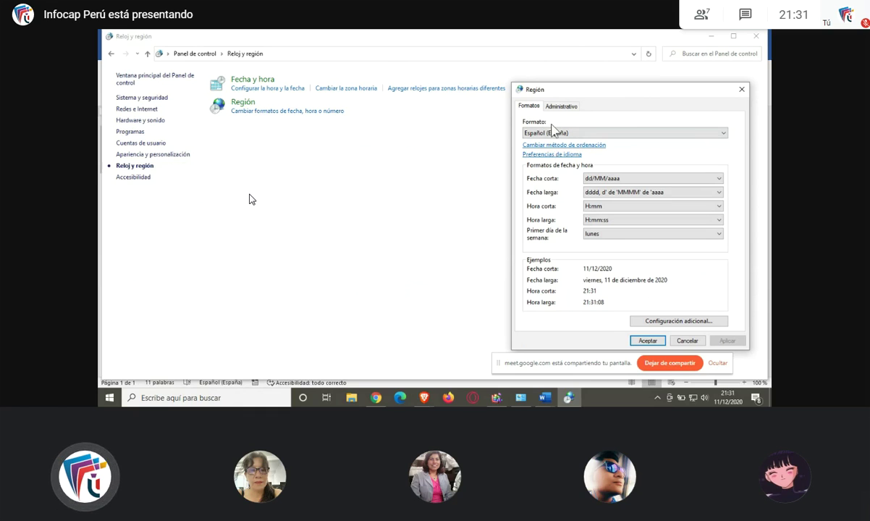
click(561, 106)
click(528, 106)
- Set the regional format to Español (Estados Unidos)
click(562, 134)
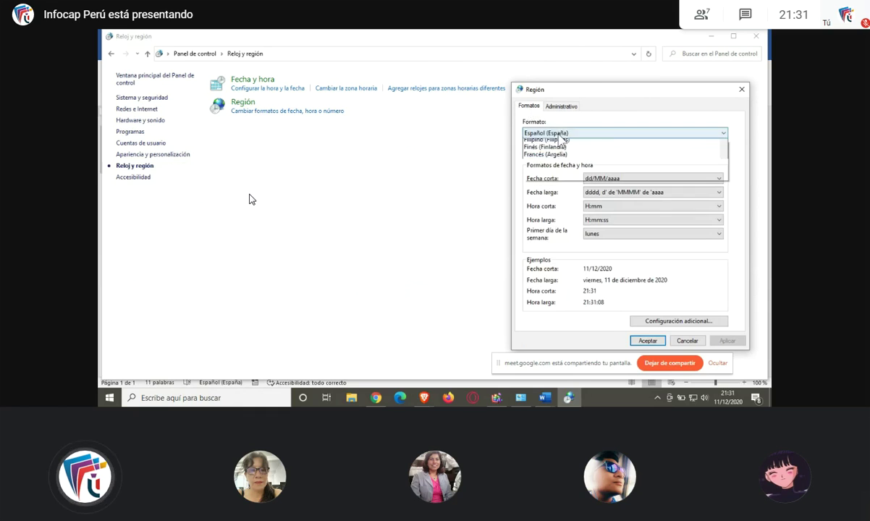
click(565, 150)
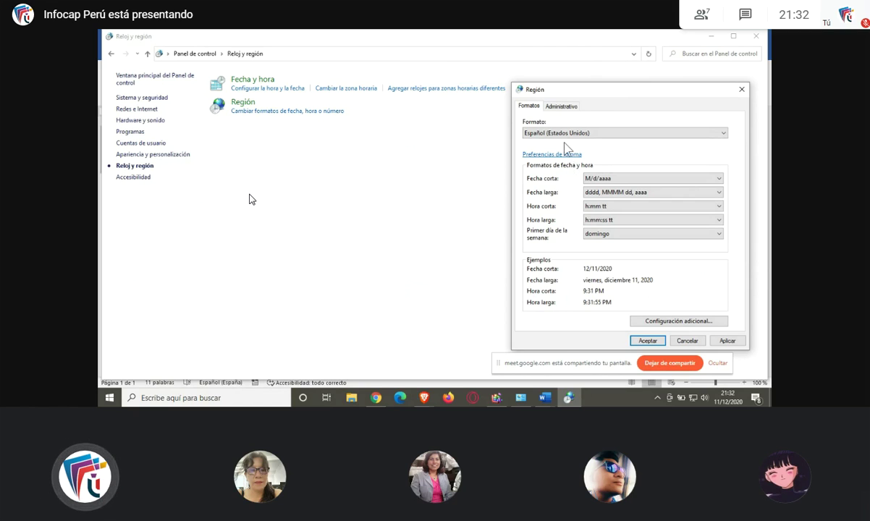
- Set the regional format to Español (Perú) and look over the administrative settings of the Región dialog
click(563, 133)
scroll(568, 187, up, 1)
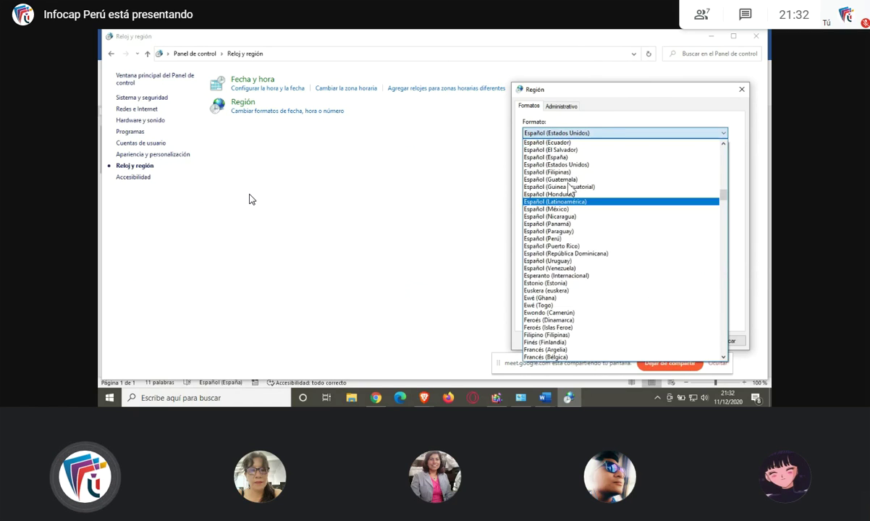
scroll(568, 189, up, 7)
scroll(579, 217, down, 4)
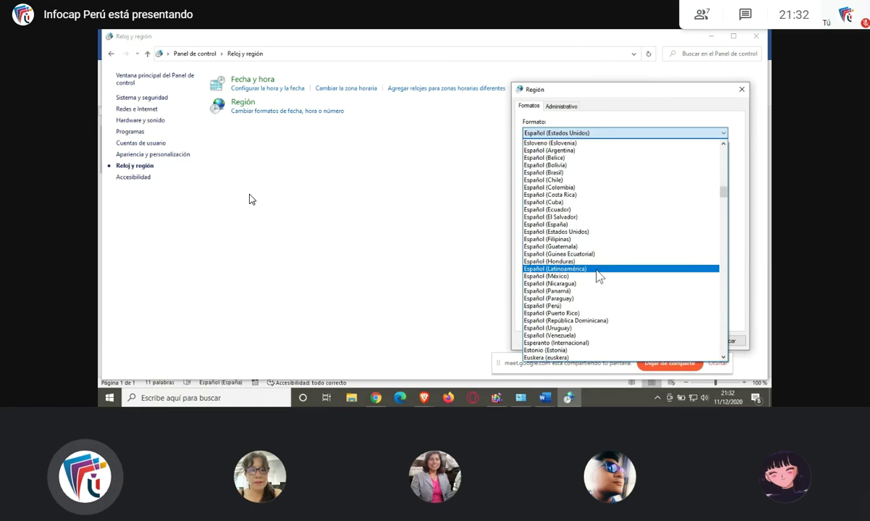
click(524, 306)
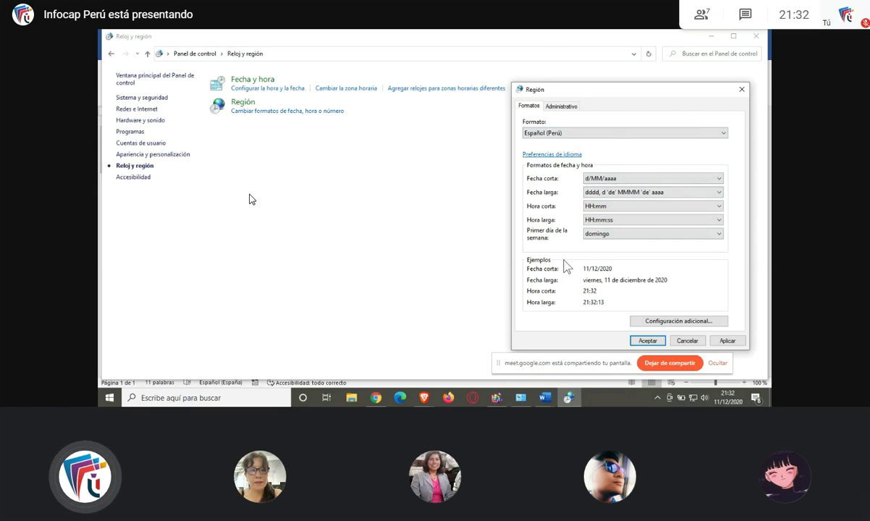
click(561, 109)
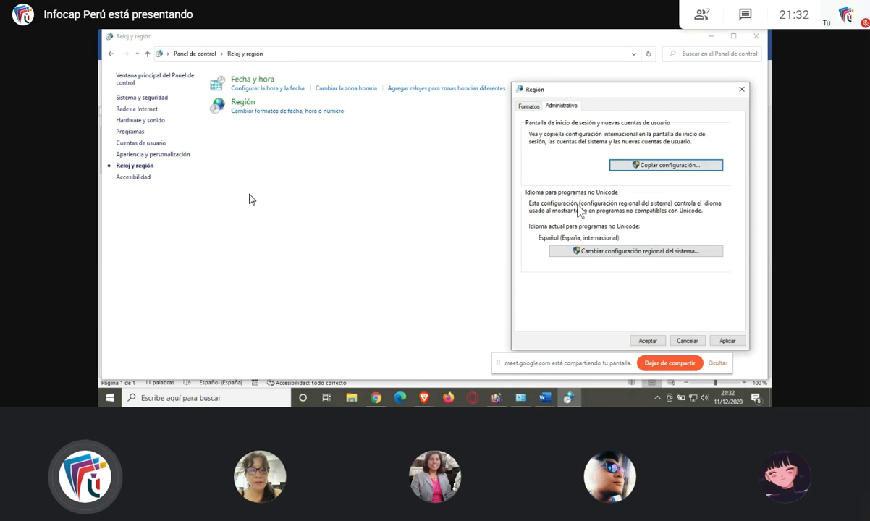
click(526, 109)
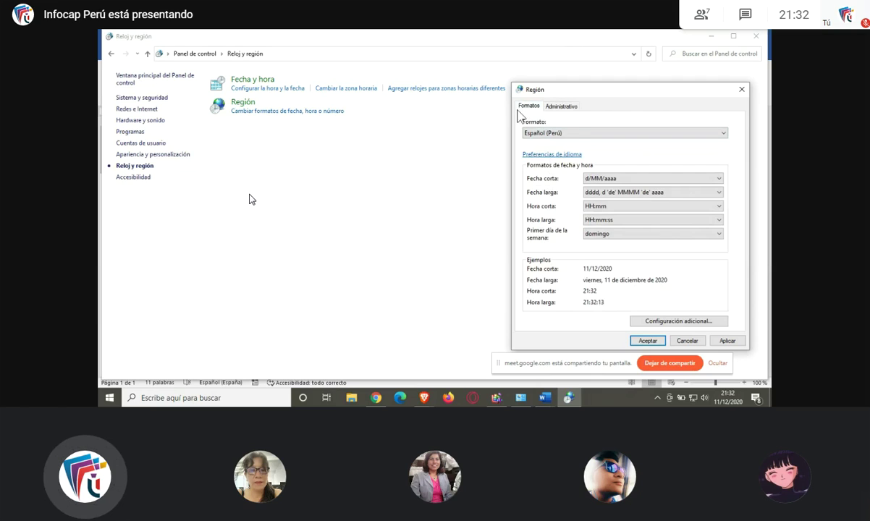
- Browse the available regional formats, choose Español (Perú) again and accept the Región settings
click(573, 133)
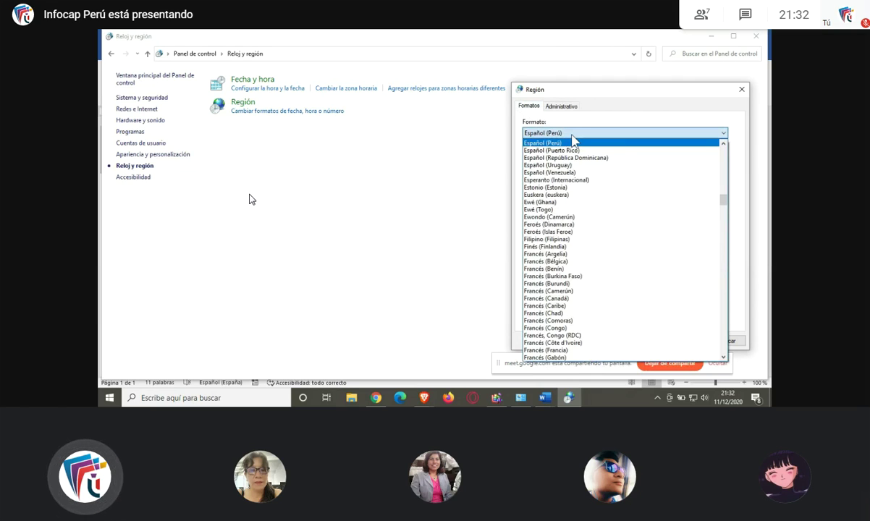
scroll(585, 208, up, 2)
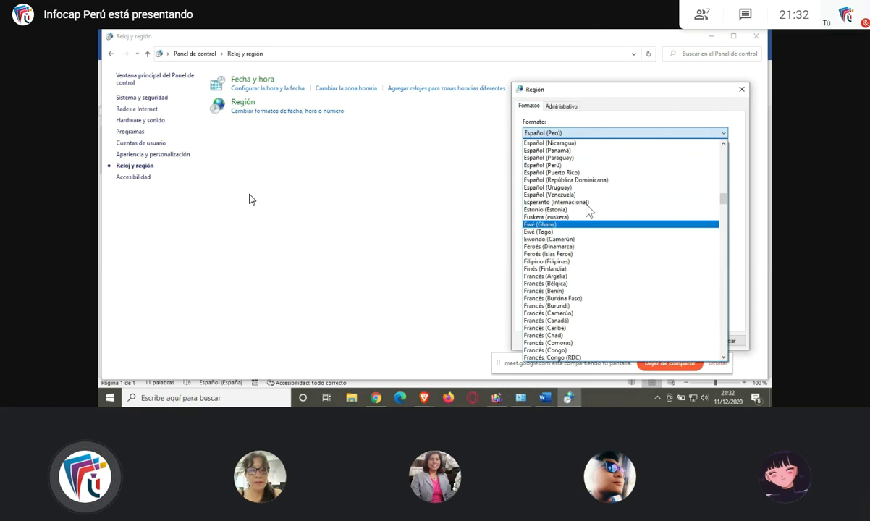
scroll(572, 194, up, 1)
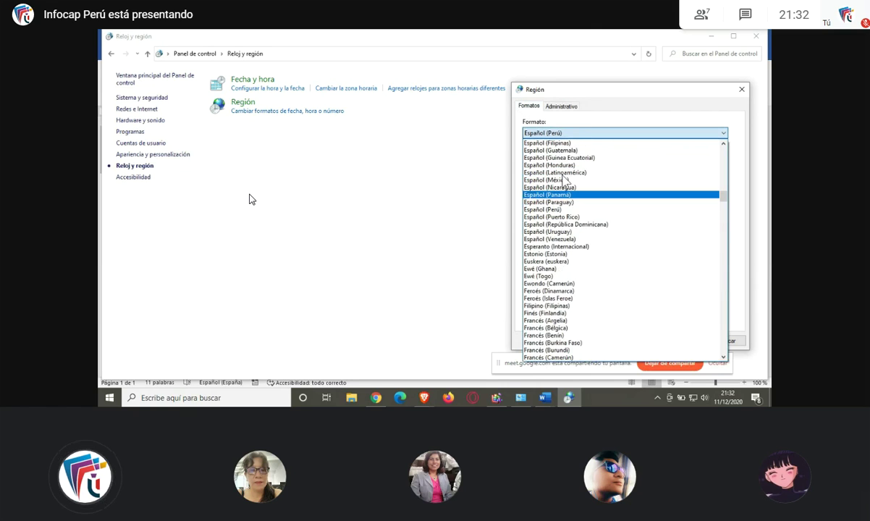
click(554, 209)
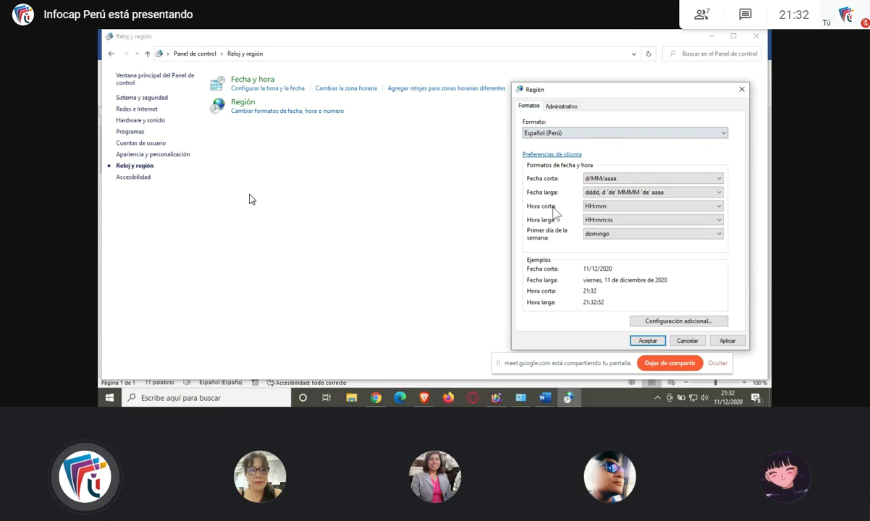
click(641, 343)
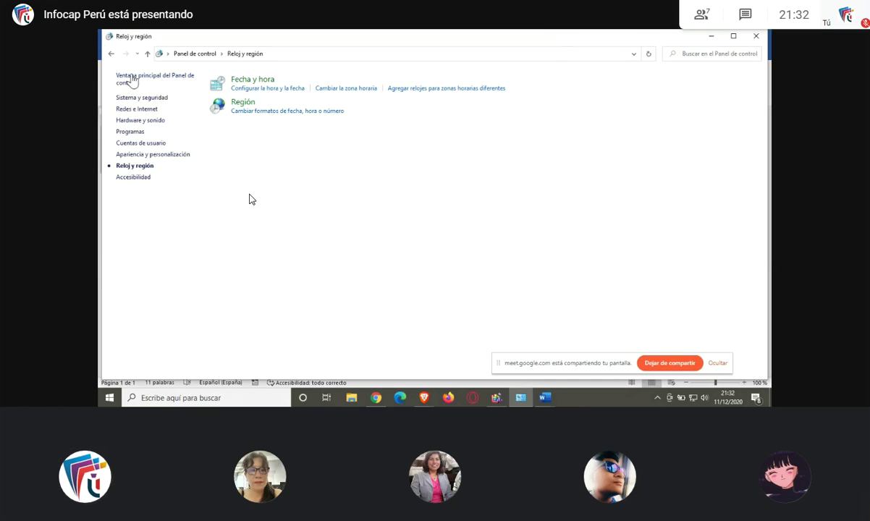
- Look through the Reloj y región, Programas and Cuentas de usuario categories and return to the Control Panel home view
click(112, 55)
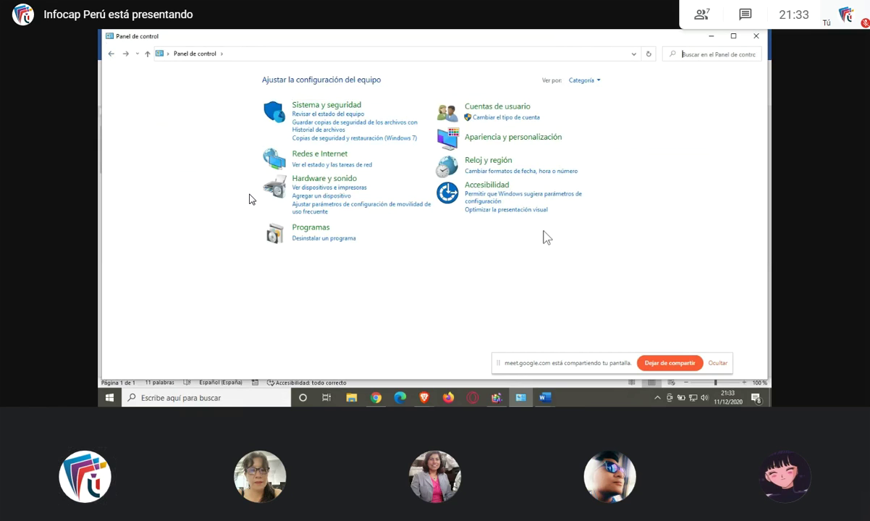
click(498, 168)
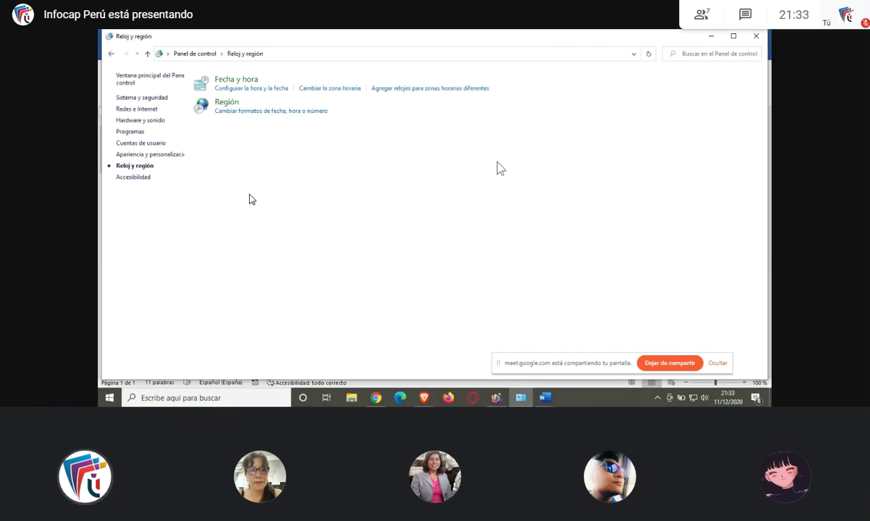
click(132, 98)
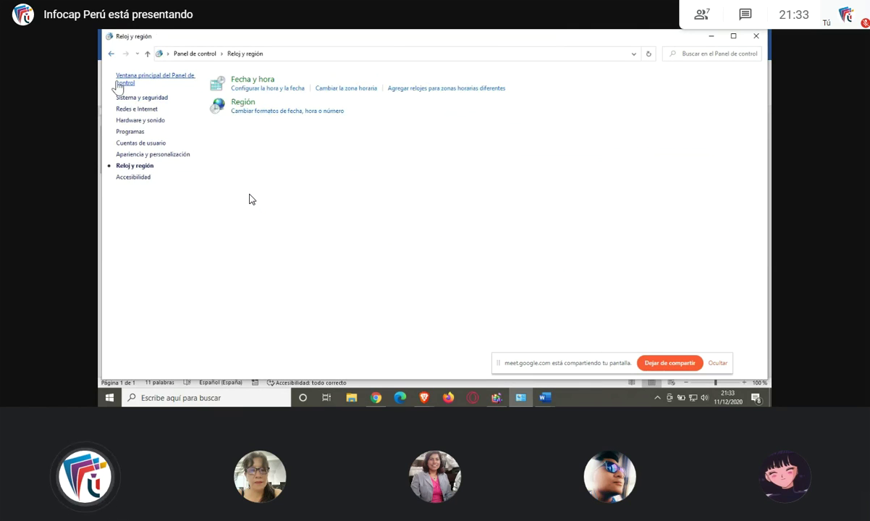
click(130, 132)
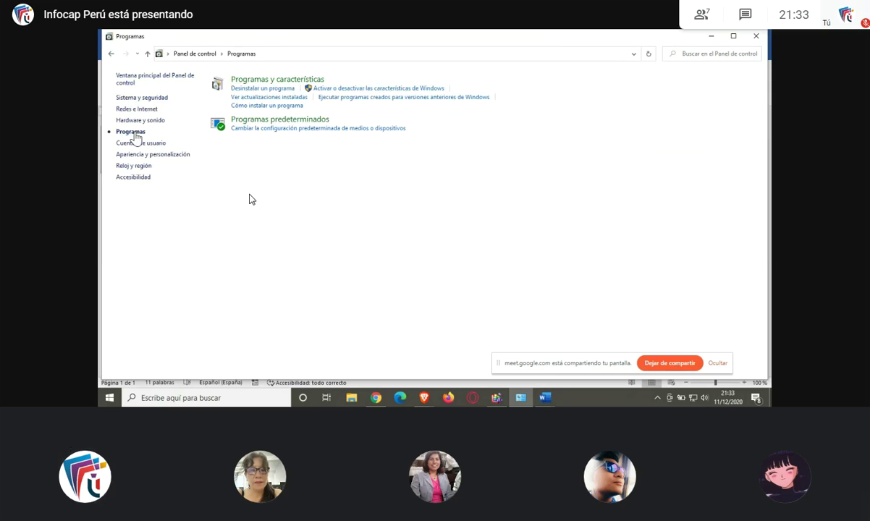
click(110, 54)
click(135, 143)
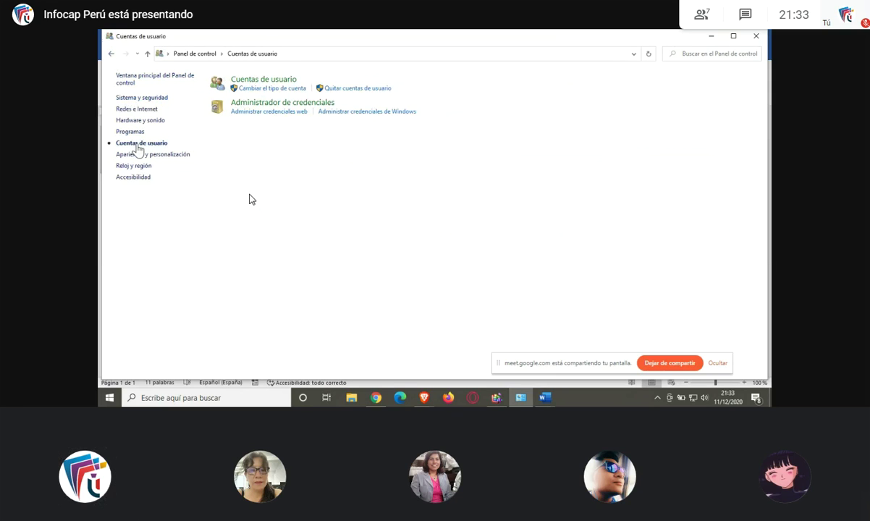
click(110, 53)
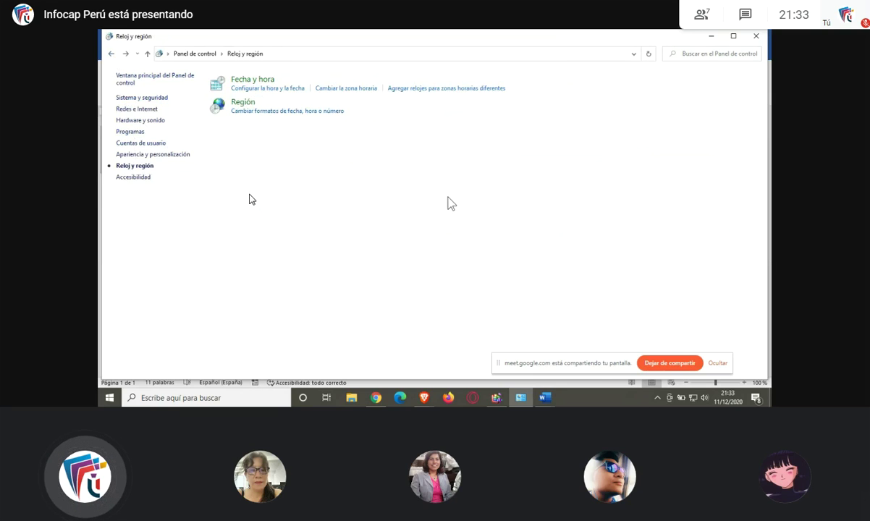
click(112, 54)
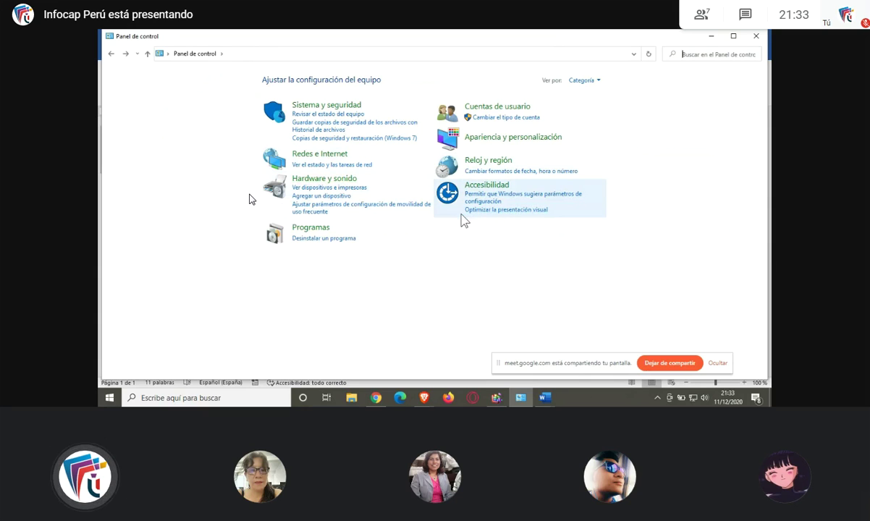
- Show Control Panel as large icons and look at the Fecha y hora settings from there, closing them unchanged
click(599, 82)
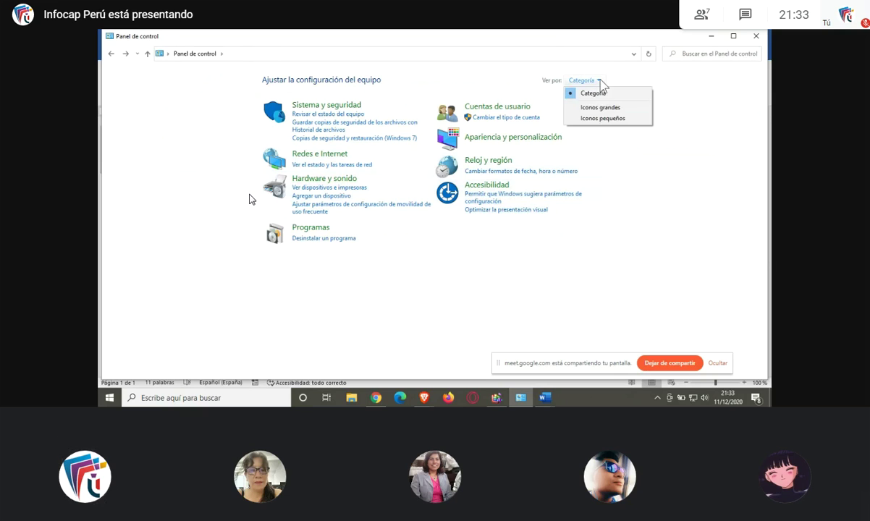
click(606, 109)
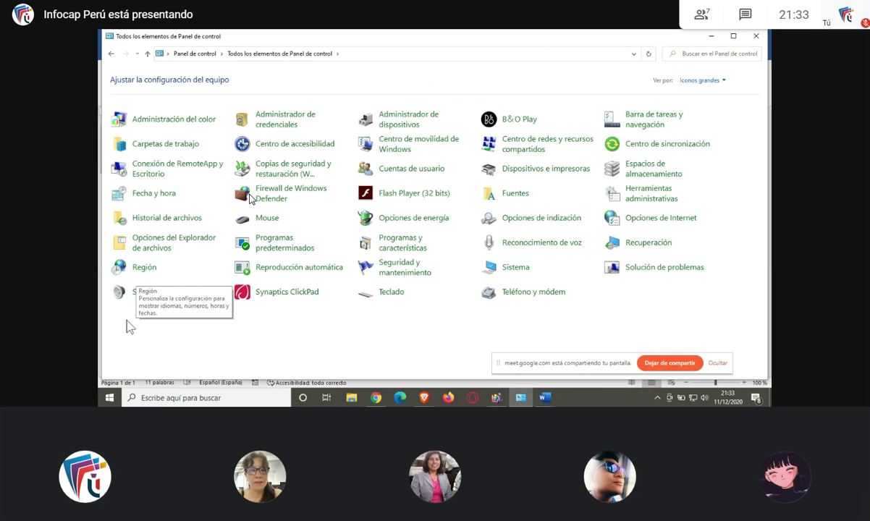
click(150, 197)
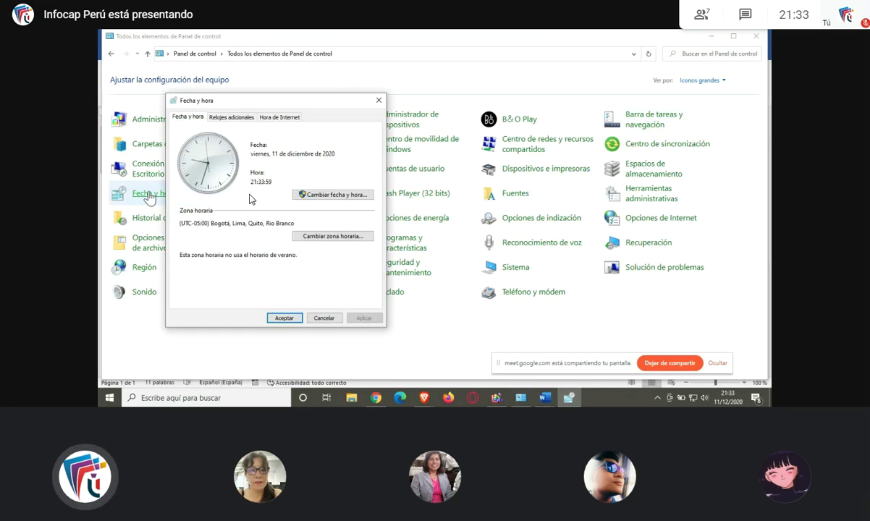
drag(238, 101, 413, 80)
mouse_move(715, 397)
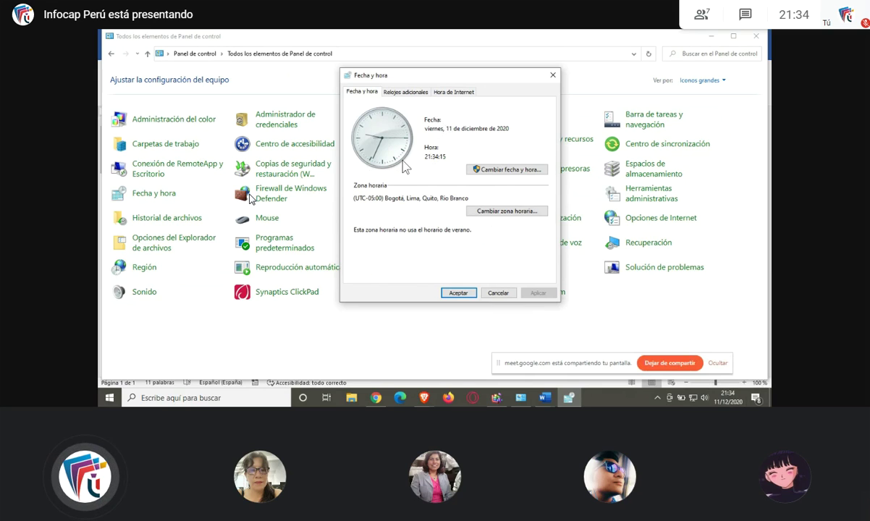
click(552, 79)
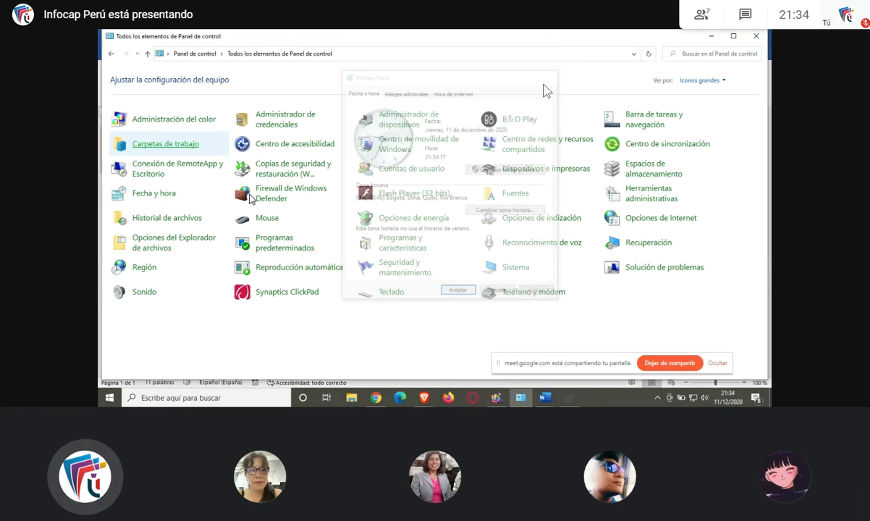
- Change the system date to 10 December 2020 and the hour to 20 in the Fecha y hora settings
click(154, 195)
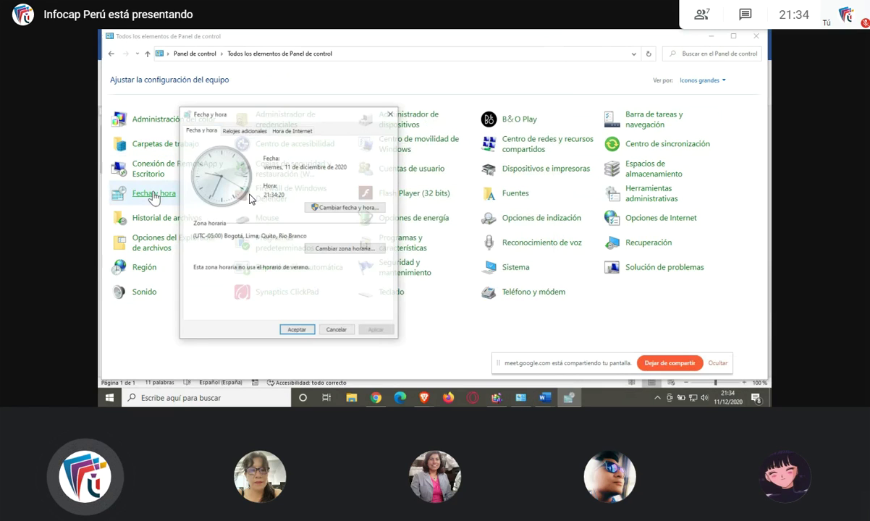
drag(281, 117, 435, 90)
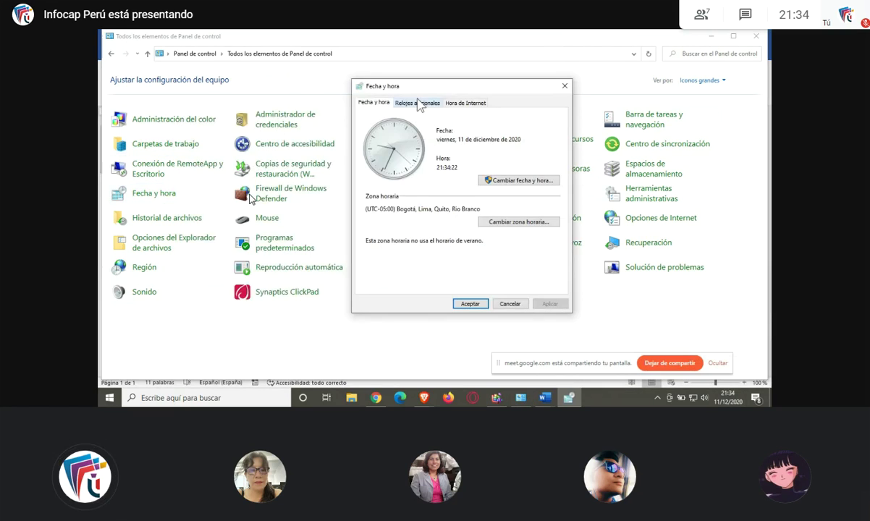
click(488, 181)
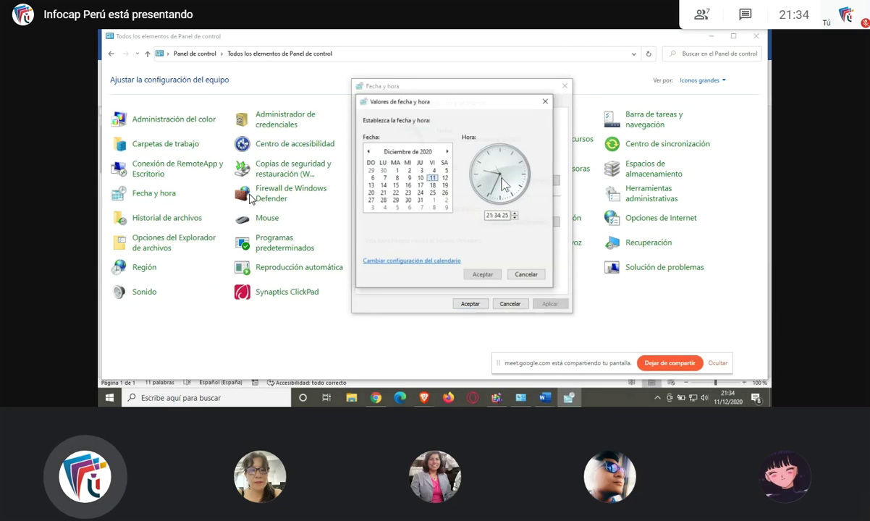
click(419, 178)
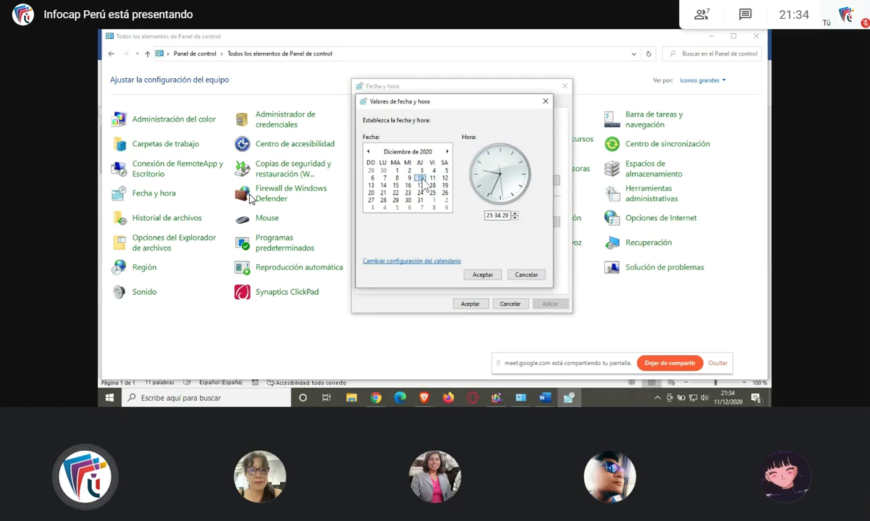
click(497, 215)
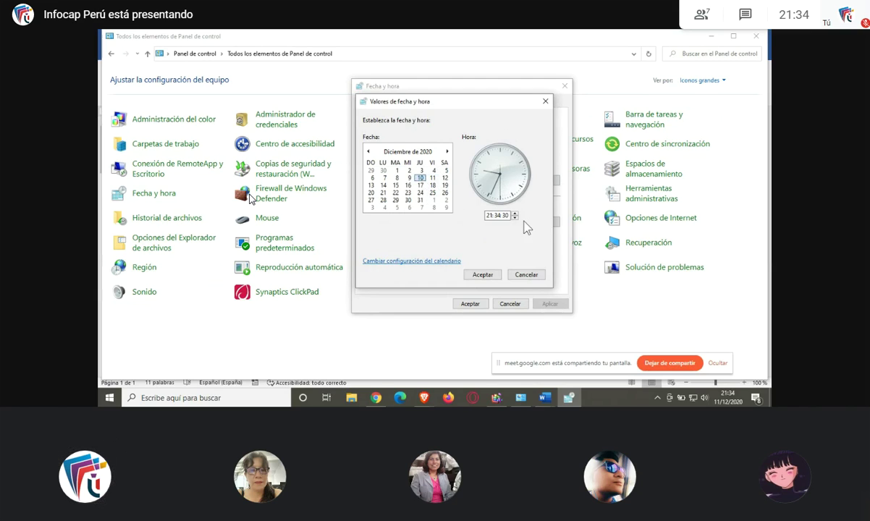
click(488, 214)
text(20)
click(482, 275)
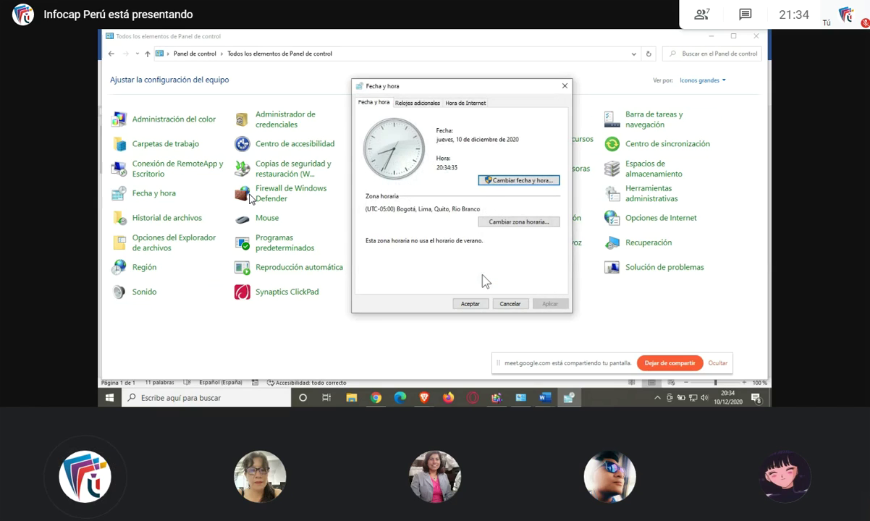
click(474, 303)
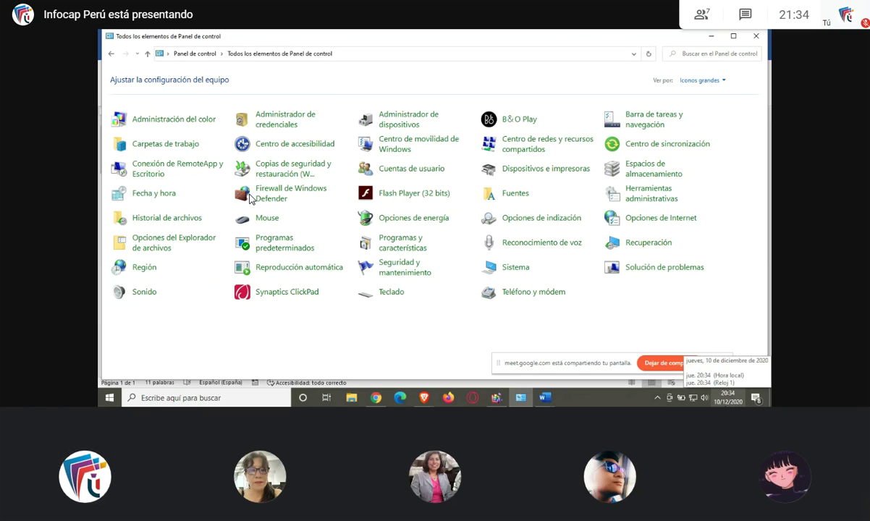
- Reopen the Fecha y hora settings and accept 11 December 2020 as the date with the hour at 21
click(151, 197)
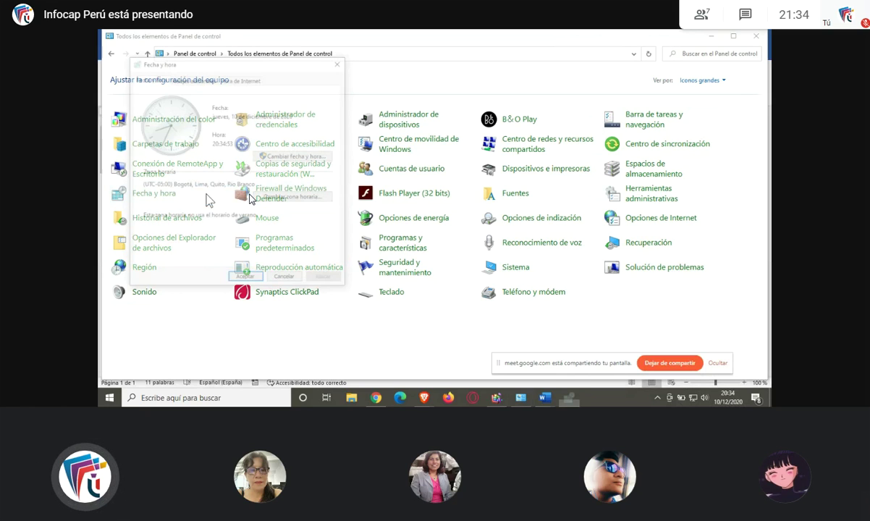
drag(210, 65, 340, 68)
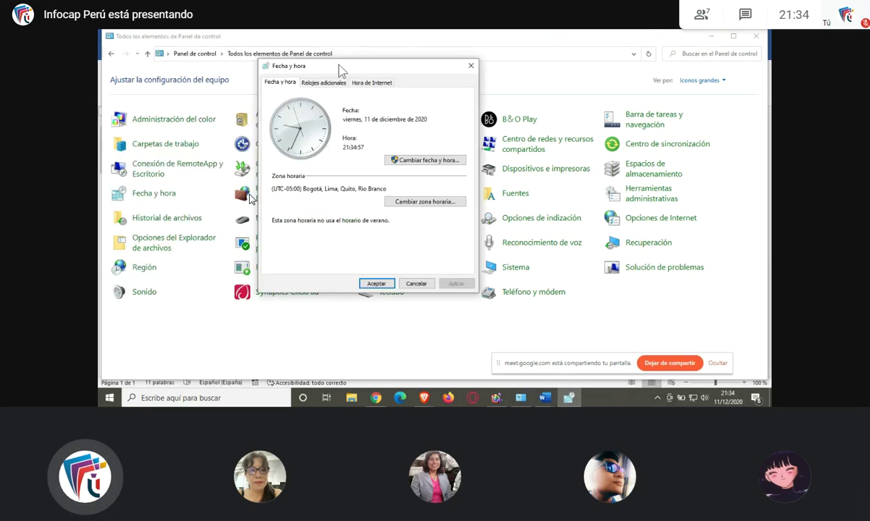
click(425, 160)
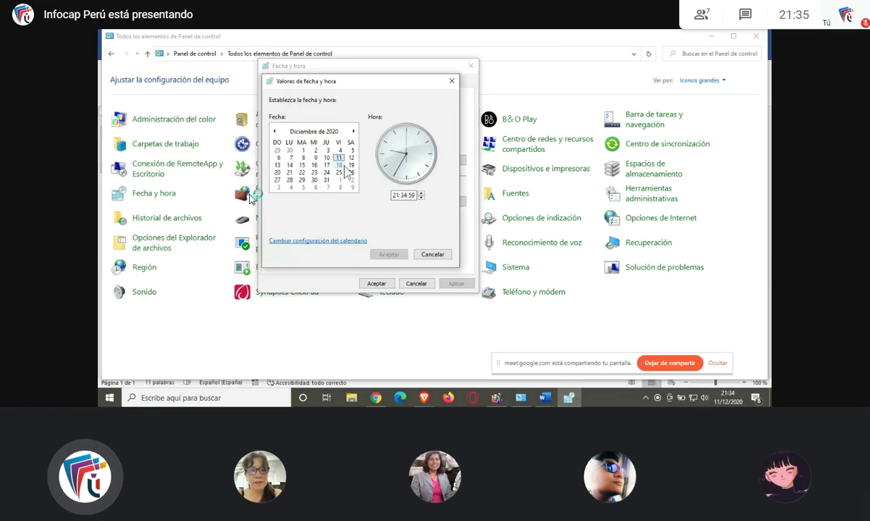
click(396, 193)
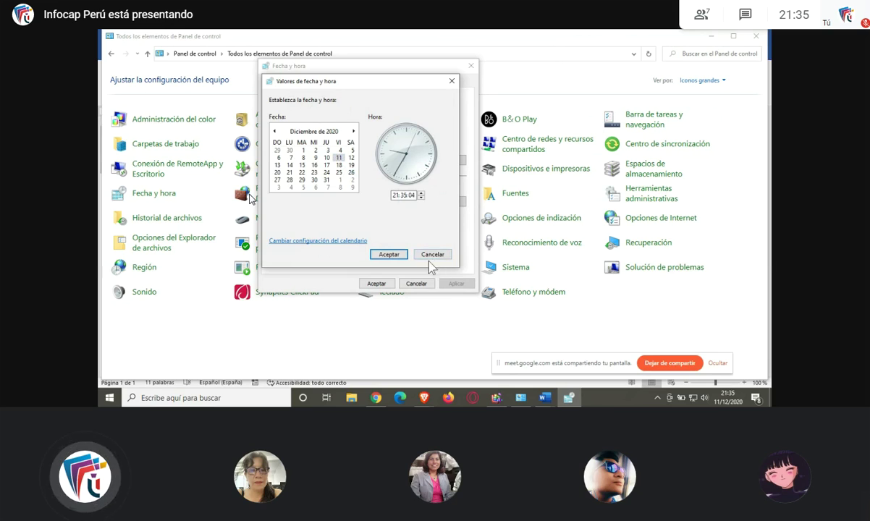
click(393, 255)
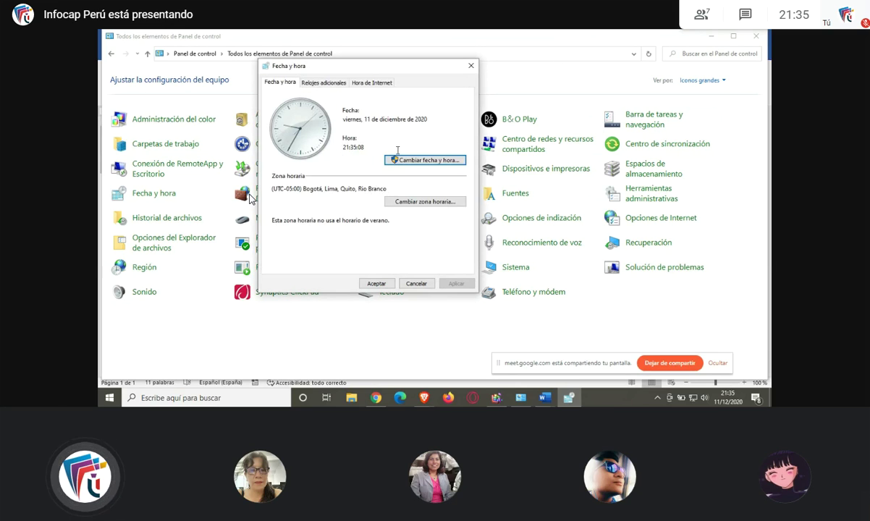
- Set the time zone to (UTC-06:00) Hora central (EE.UU. y Canadá) and look at the date and time values
click(408, 208)
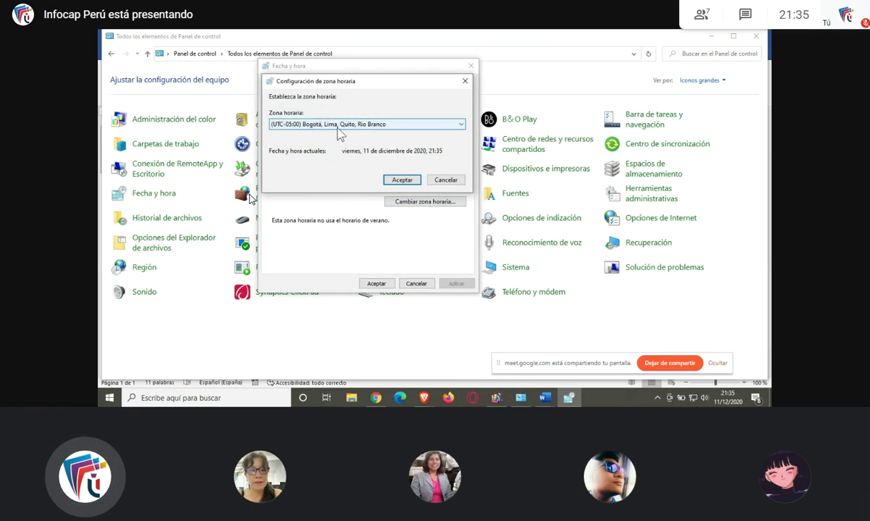
drag(360, 87, 536, 100)
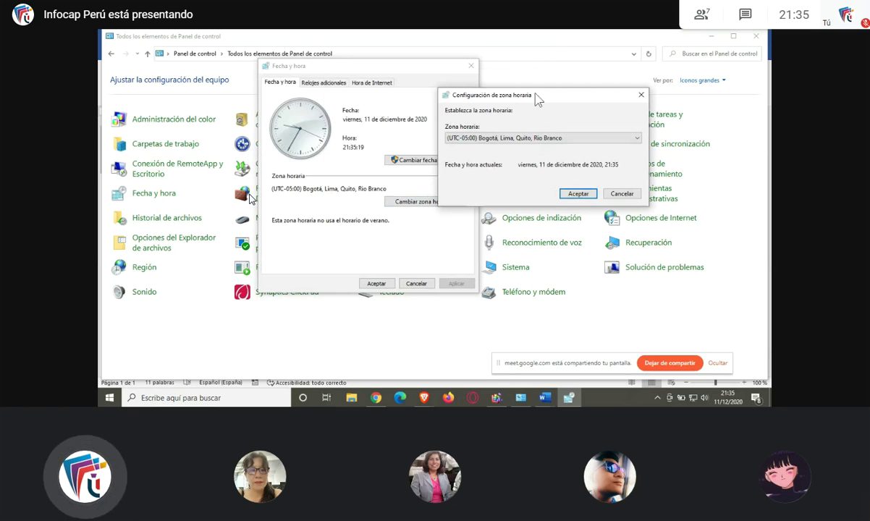
click(487, 141)
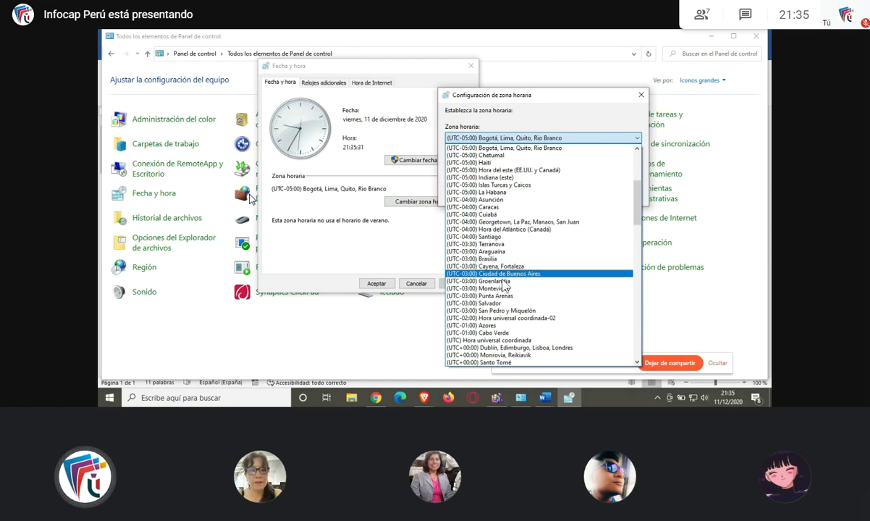
scroll(514, 281, up, 2)
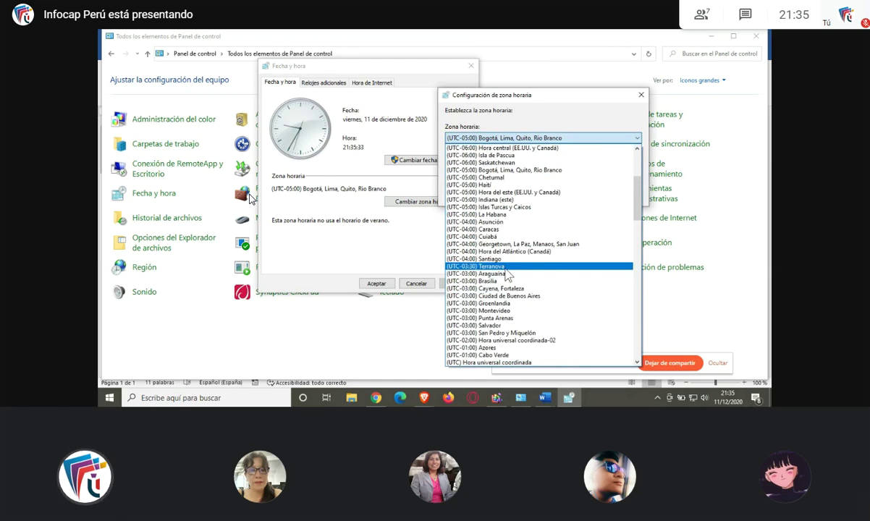
click(506, 149)
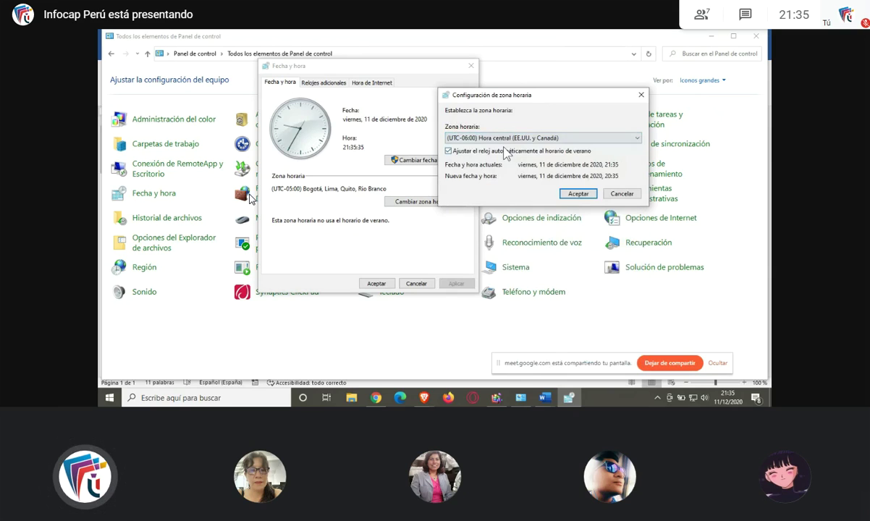
click(576, 194)
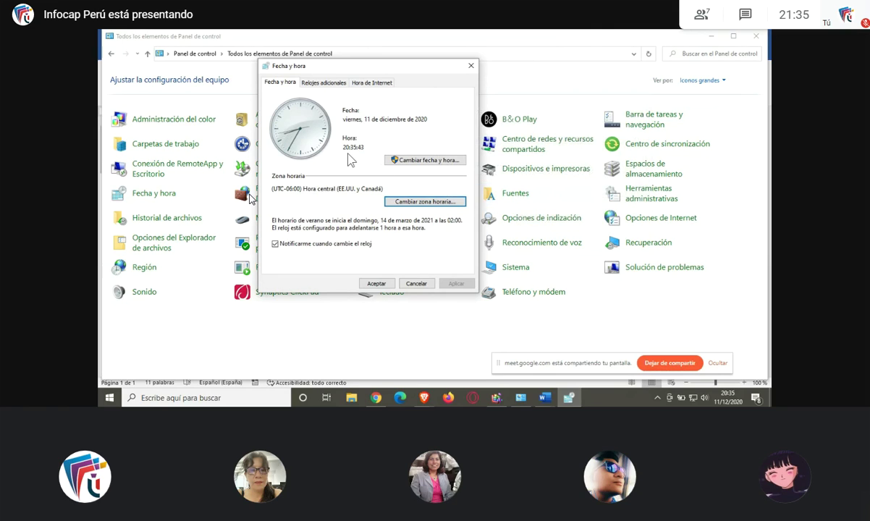
click(404, 165)
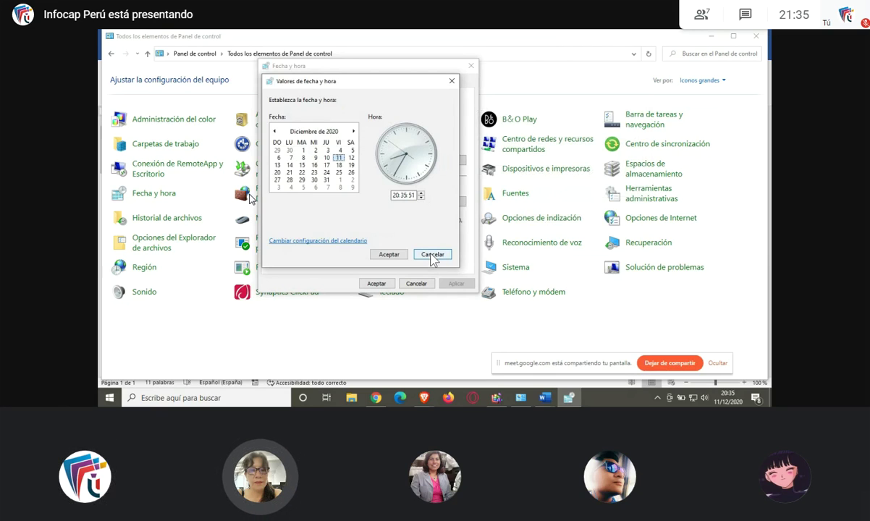
click(432, 256)
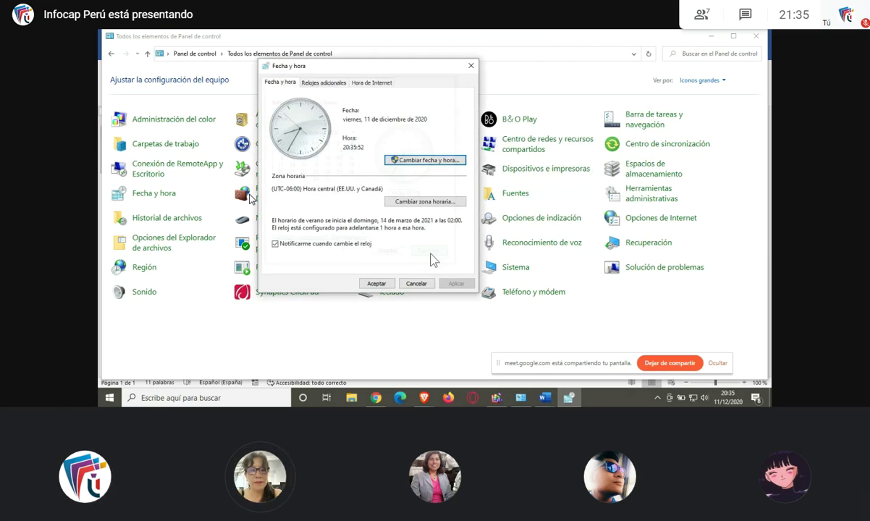
- Set the time zone to (UTC-09:00) Alaska and check the clock on the taskbar
click(406, 208)
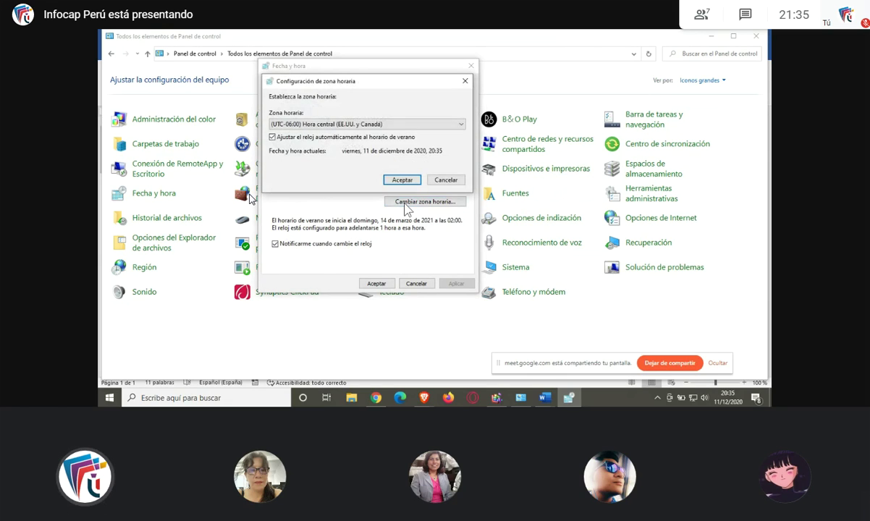
click(327, 124)
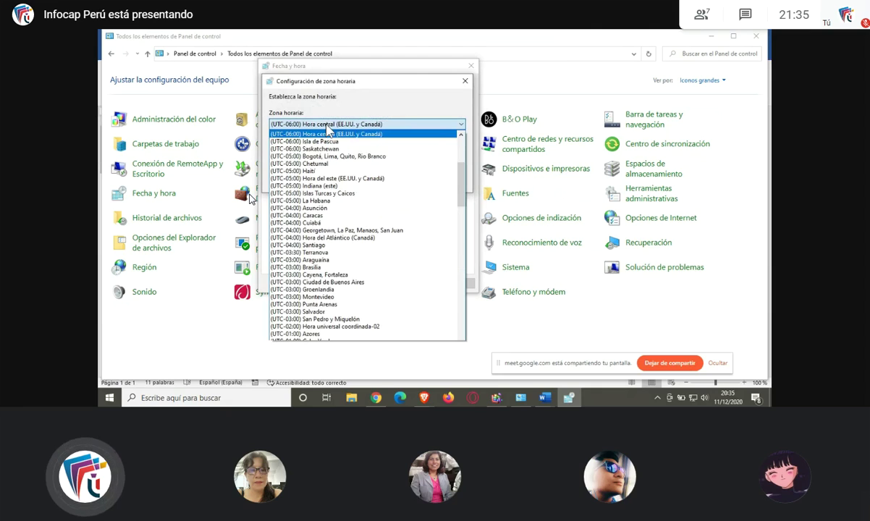
scroll(365, 148, up, 2)
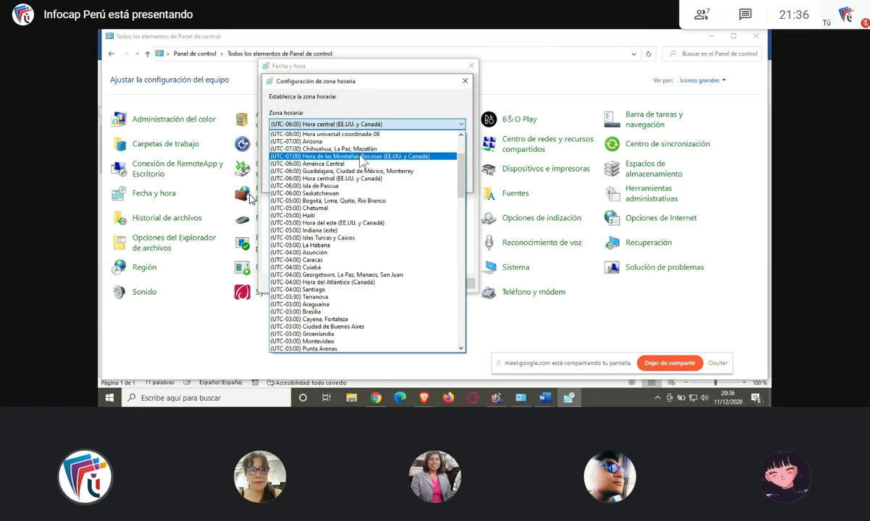
scroll(340, 170, up, 2)
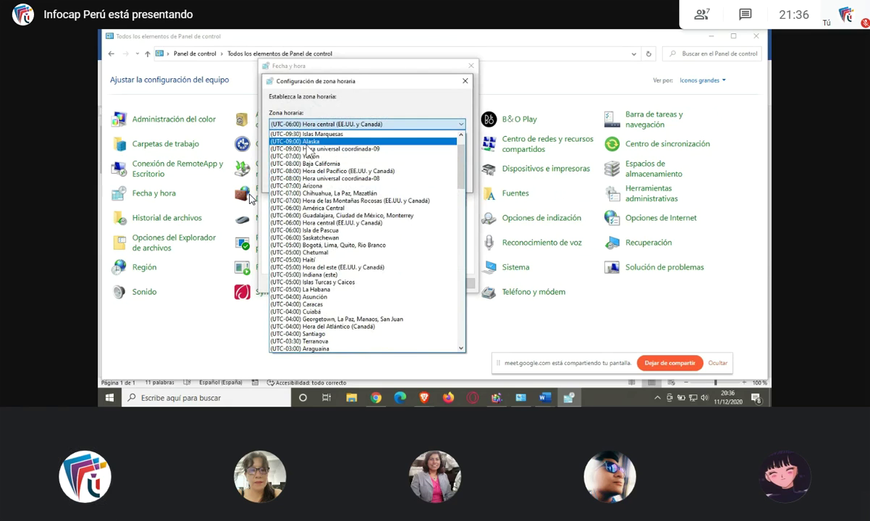
click(305, 142)
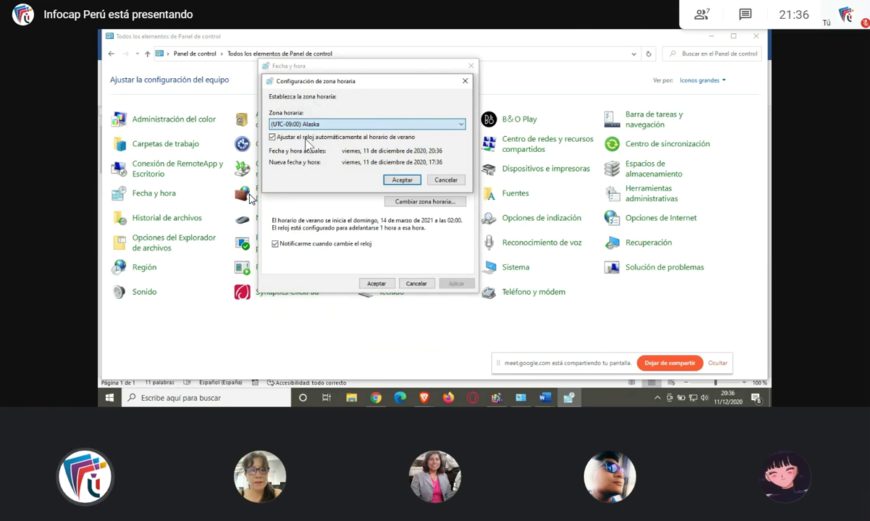
click(401, 179)
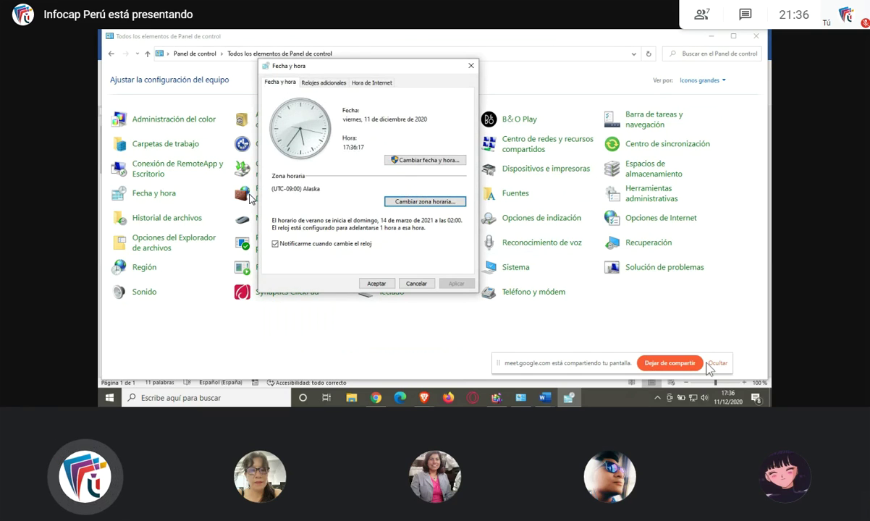
mouse_move(723, 403)
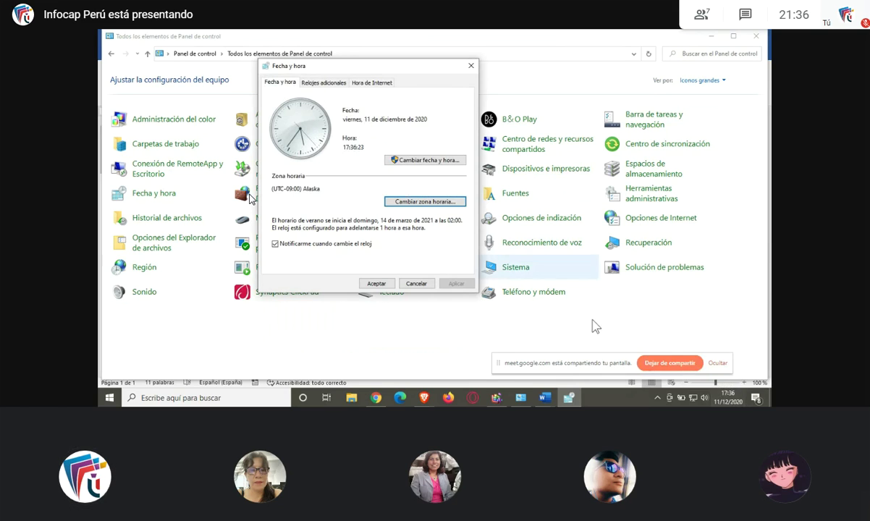
- Preview the new date and time for the (UTC+07:00) Krasnoyarsk time zone without accepting it
click(443, 202)
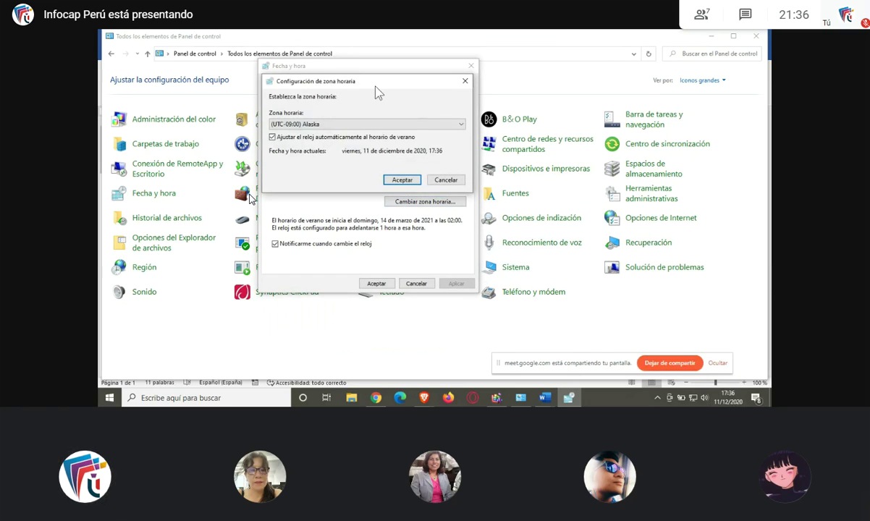
click(356, 124)
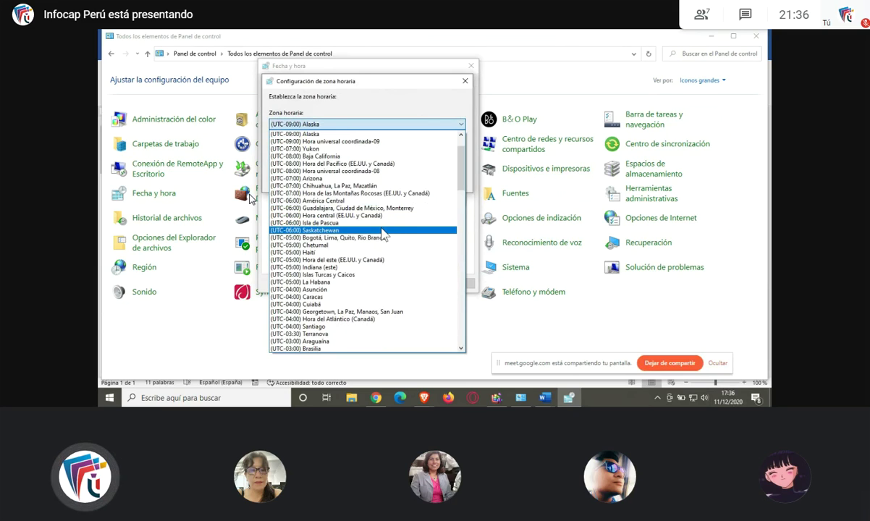
scroll(318, 228, down, 2)
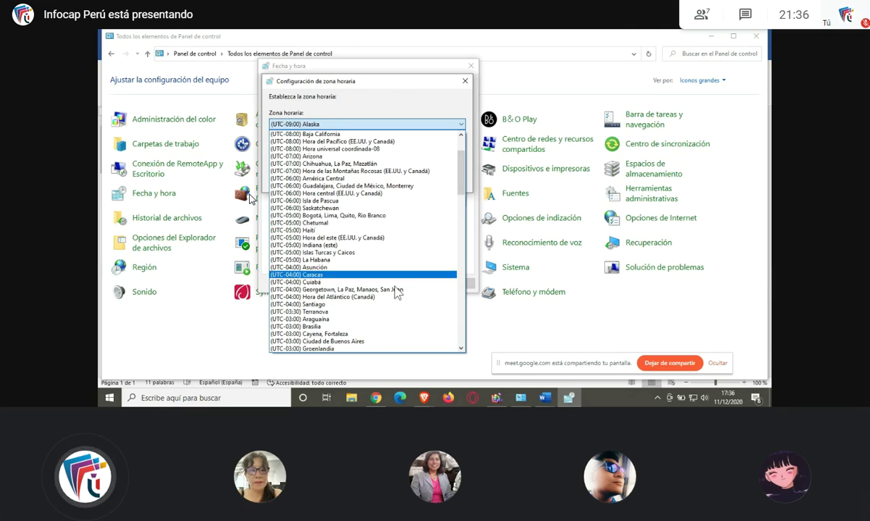
drag(460, 160, 464, 281)
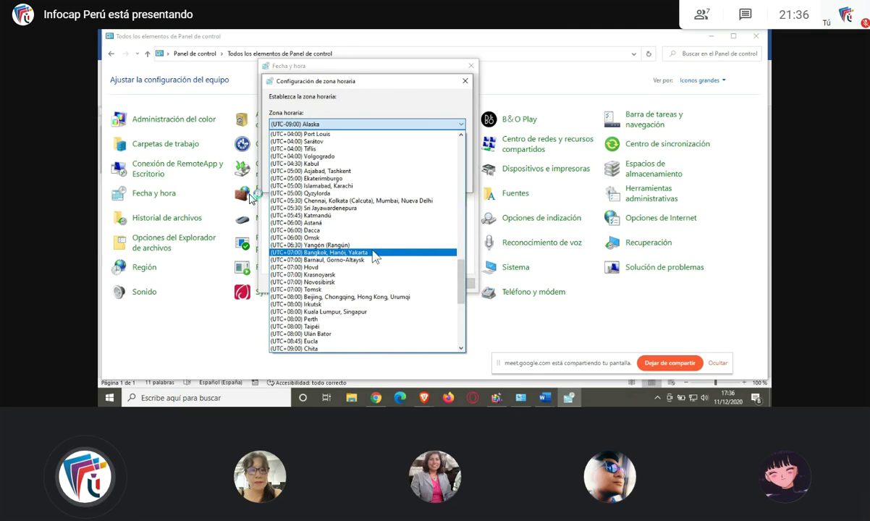
click(330, 277)
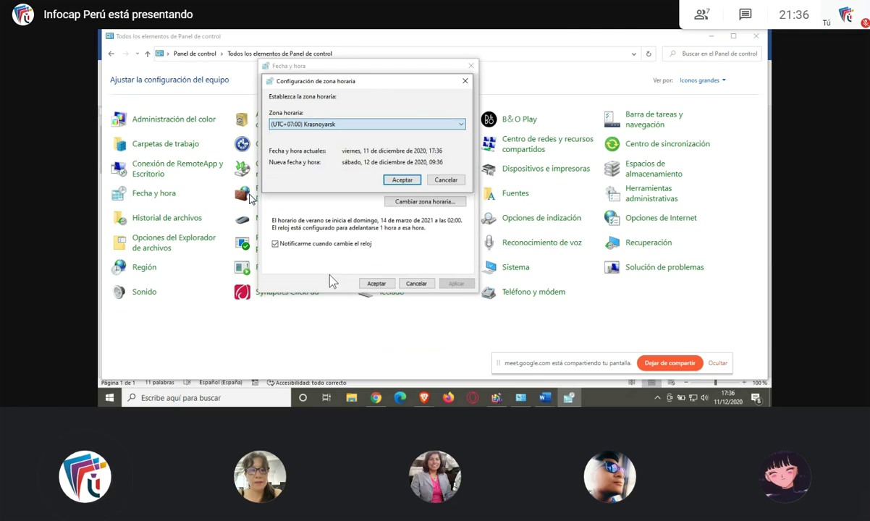
- Set the time zone to (UTC-05:00) Bogotá, Lima, Quito, Rio Branco and accept it
click(462, 125)
scroll(338, 231, up, 20)
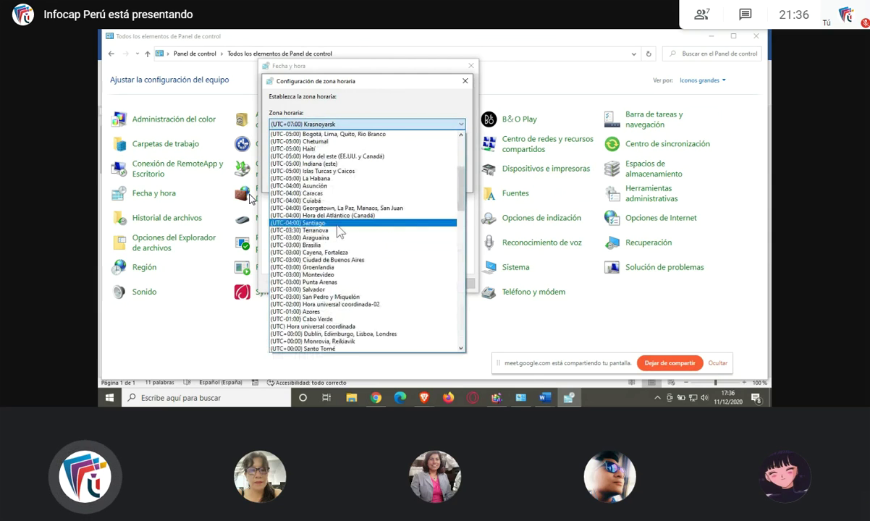
scroll(338, 237, up, 2)
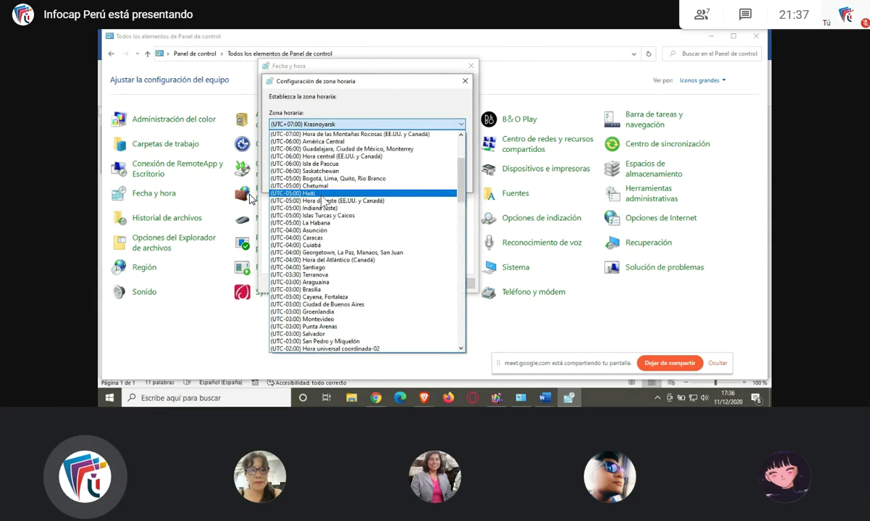
click(315, 186)
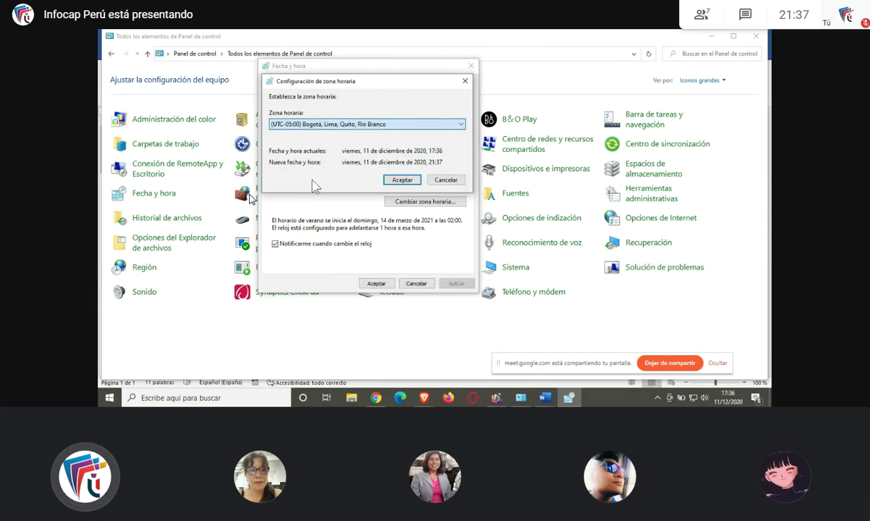
click(403, 181)
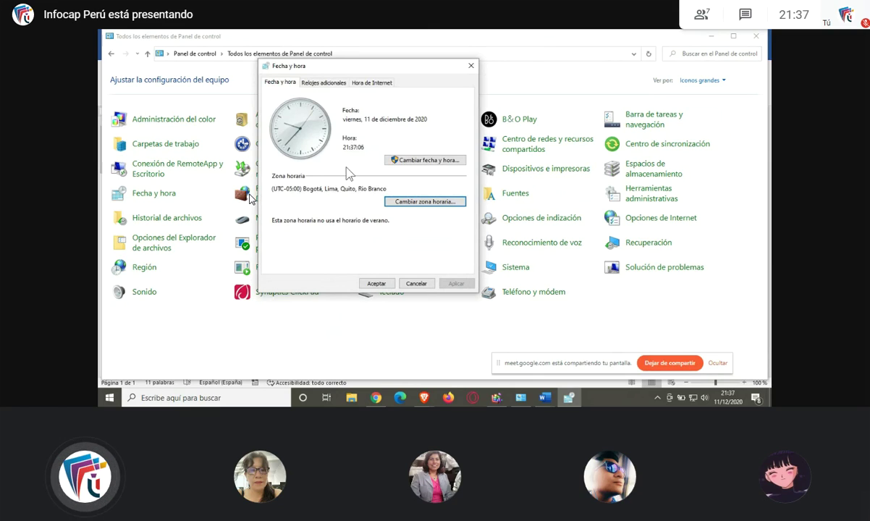
- Look at the additional clocks and Internet time settings and close the Fecha y hora settings
click(324, 84)
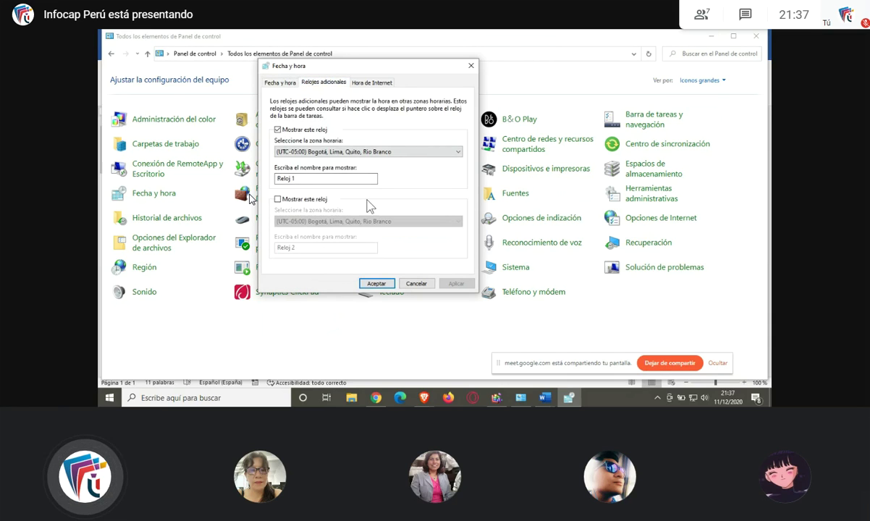
click(369, 82)
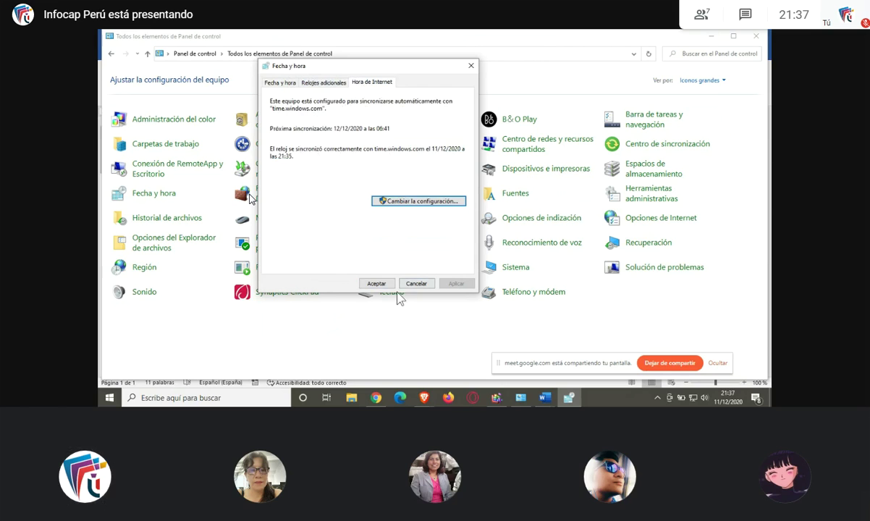
click(376, 285)
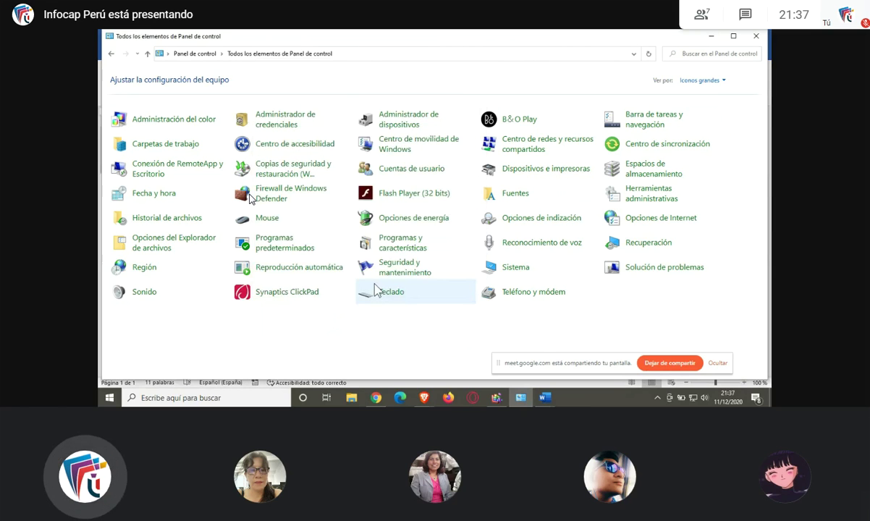
- Open the Sonido settings and look at the recording and playback devices
click(144, 294)
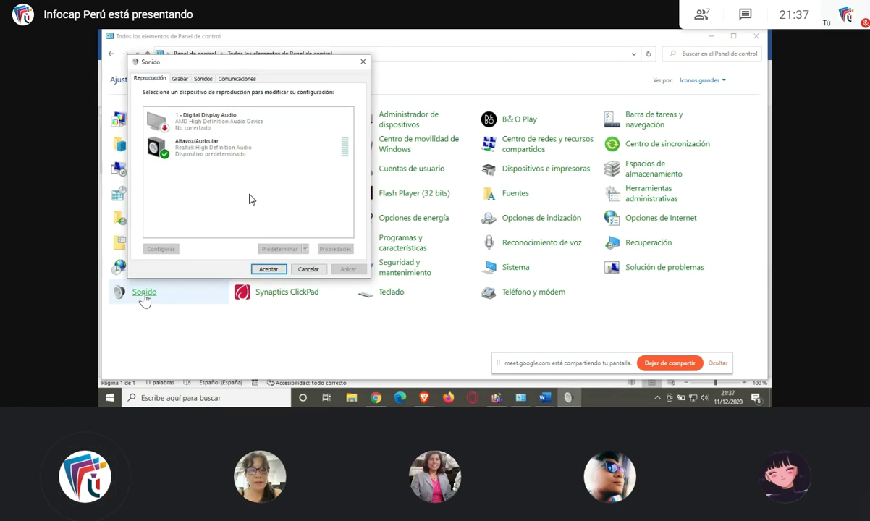
drag(232, 67, 425, 101)
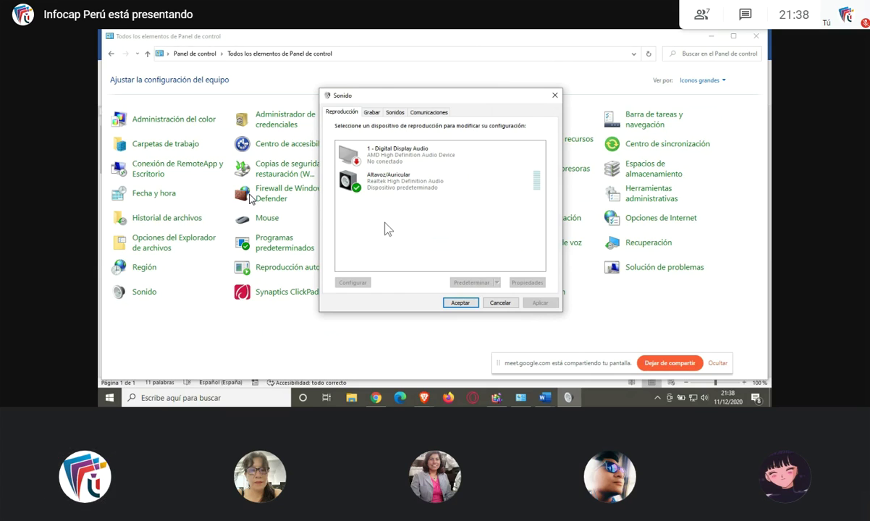
click(372, 113)
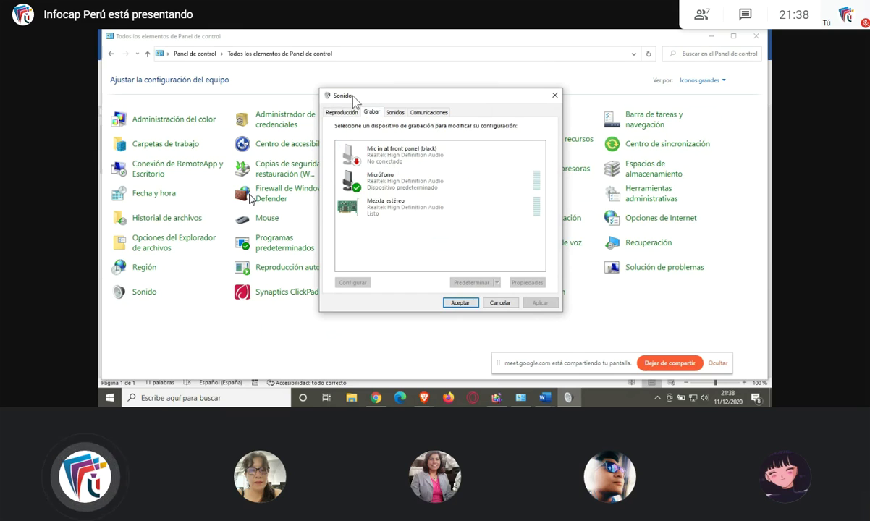
click(337, 113)
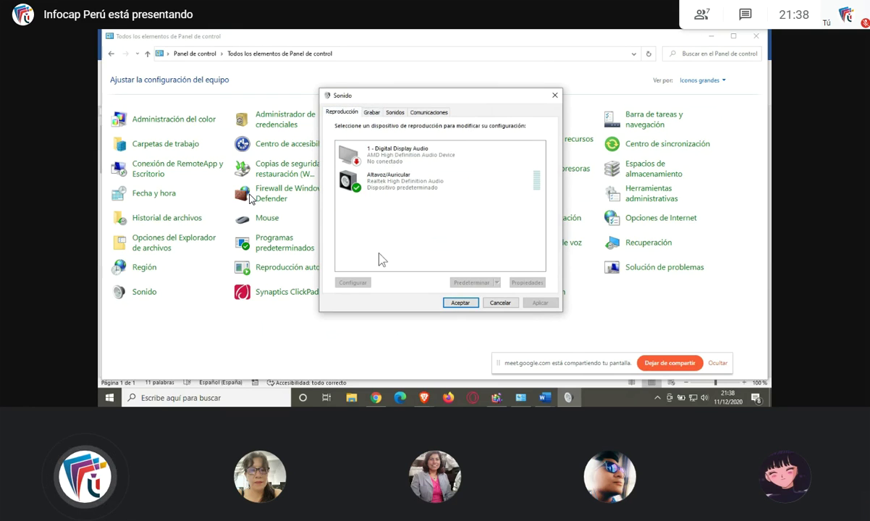
- Look at the options for showing disabled and disconnected playback devices, and bring up the recording devices again
right_click(384, 217)
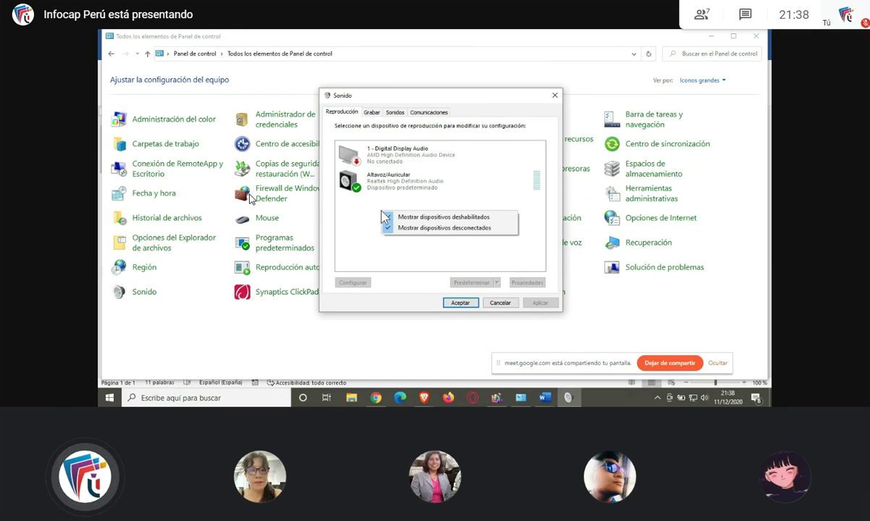
click(324, 219)
click(370, 186)
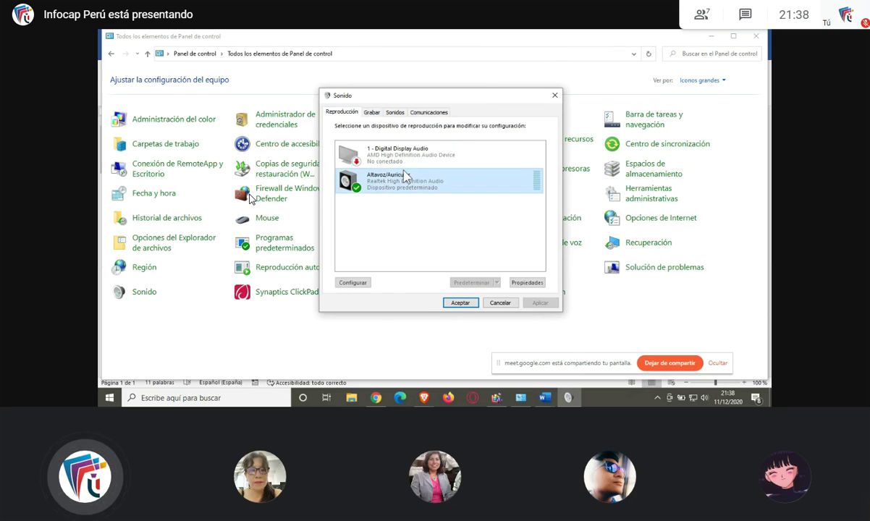
right_click(377, 235)
click(351, 132)
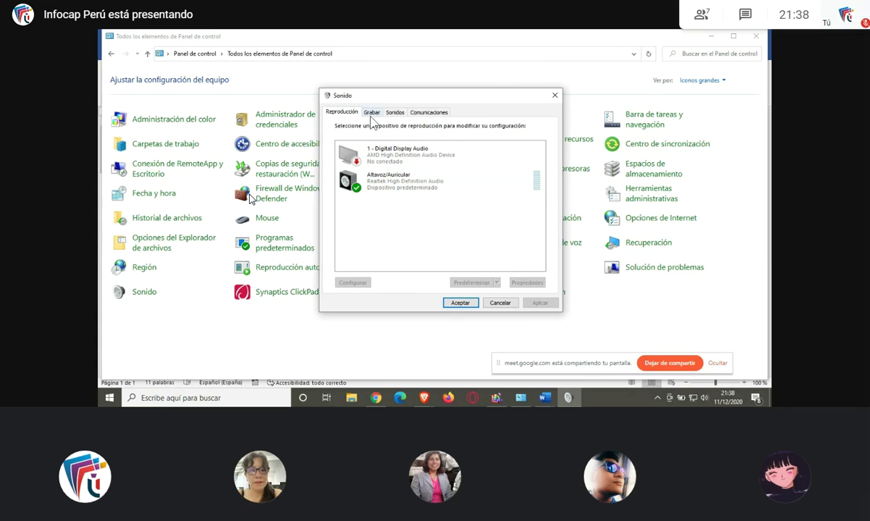
click(371, 112)
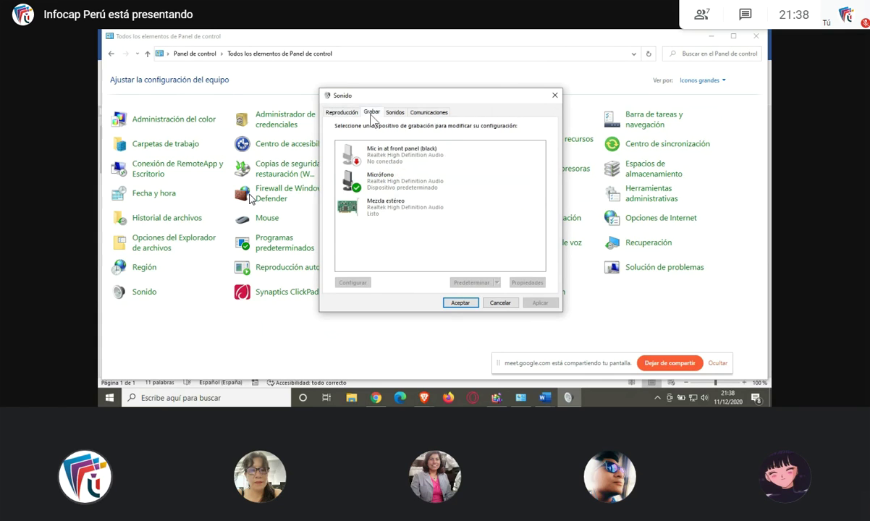
- Show the playback devices again, and switch to Chrome to search Google for "realtek high definition audio"
click(329, 112)
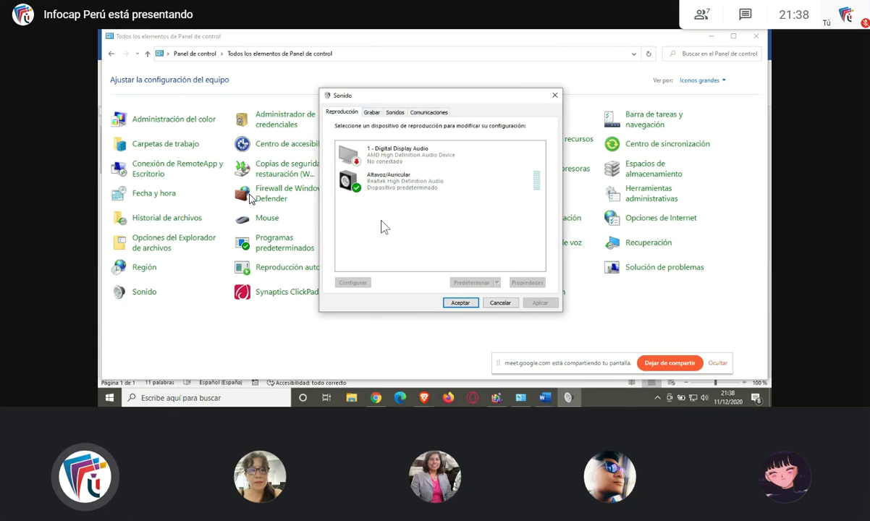
click(375, 397)
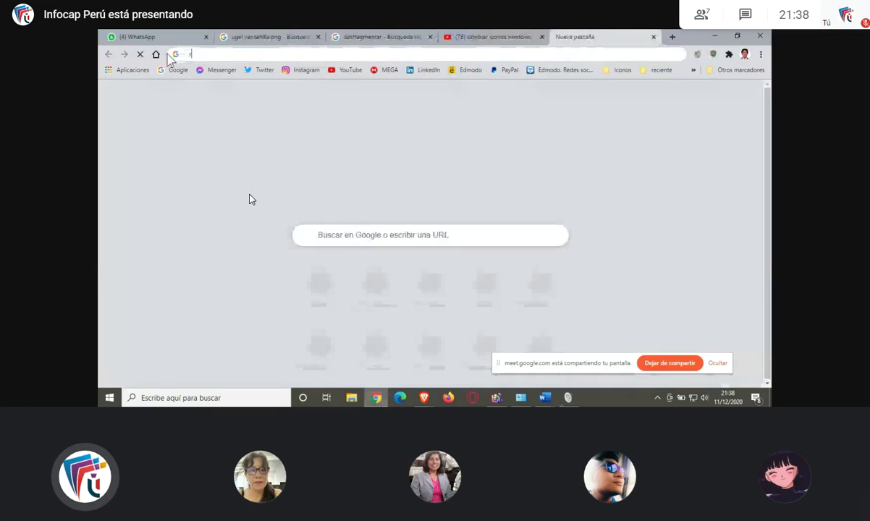
text(real)
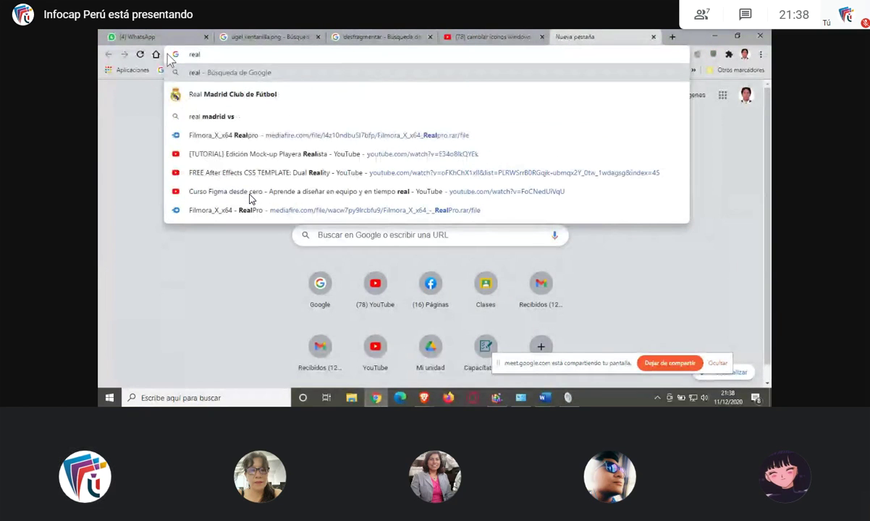
text(te)
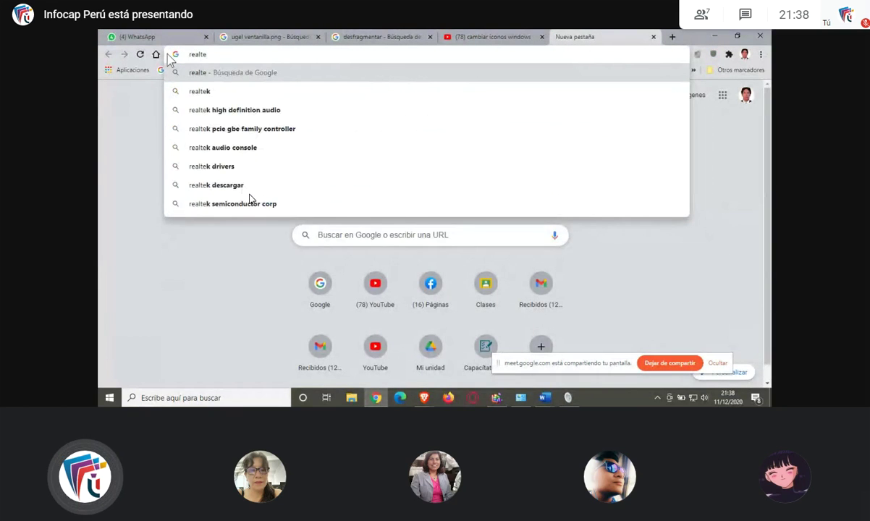
key(Down)
key(Down)
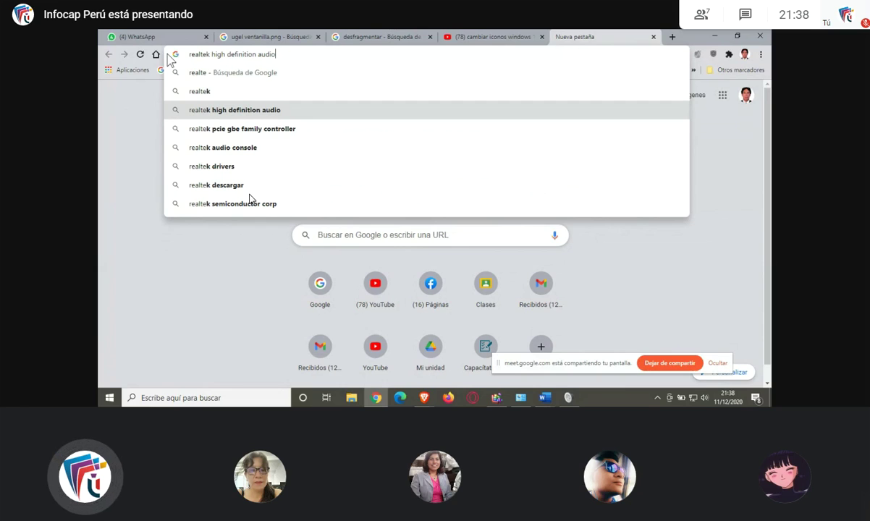
key(Return)
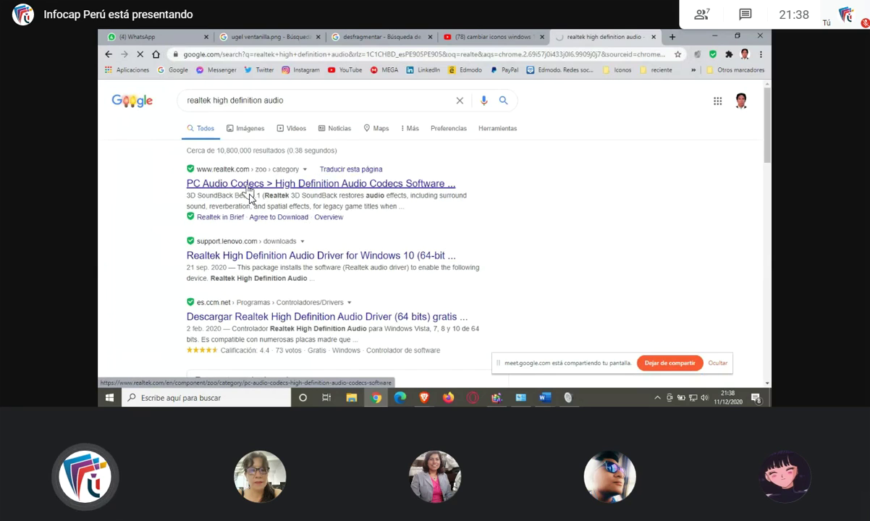
- Open the realtek.com PC Audio Codecs result, dismiss the translation offer and look through the Linux and Windows driver downloads
click(248, 189)
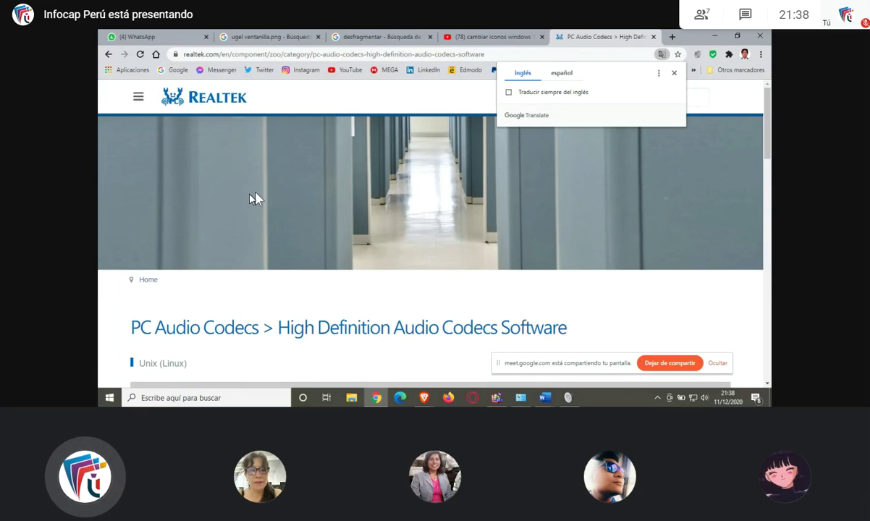
click(673, 73)
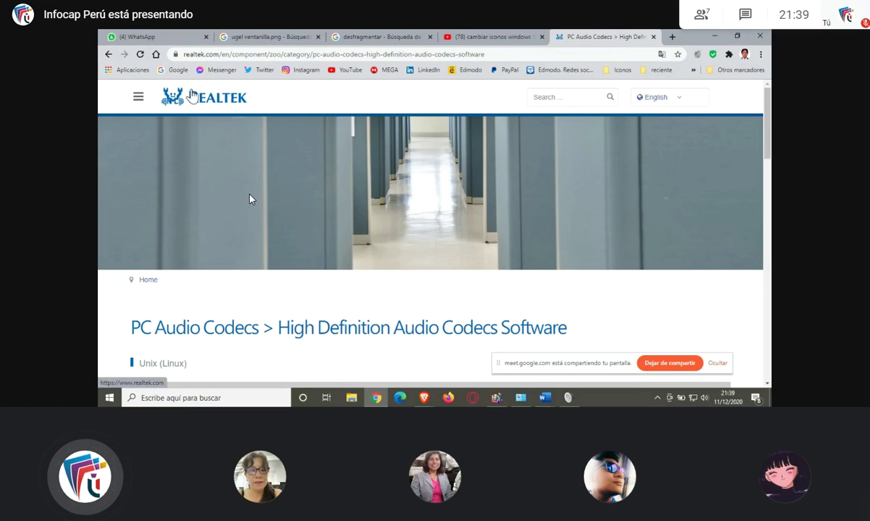
scroll(299, 292, down, 2)
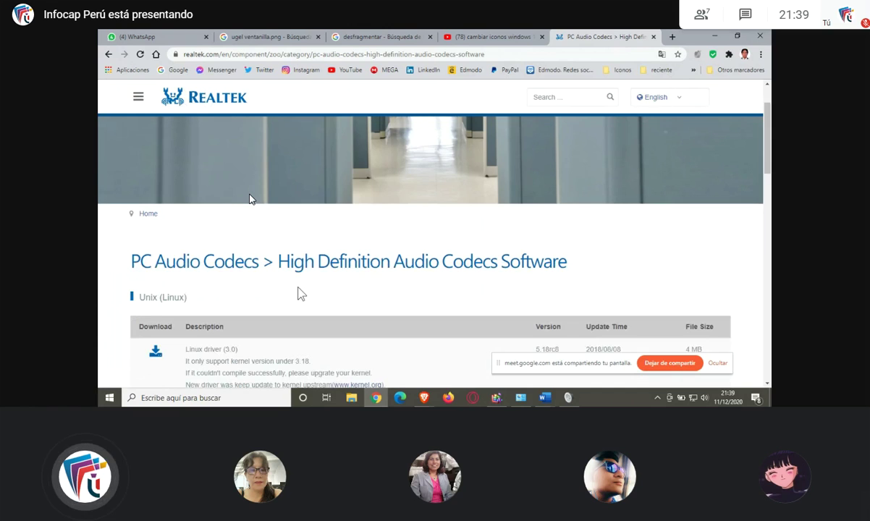
scroll(299, 292, down, 4)
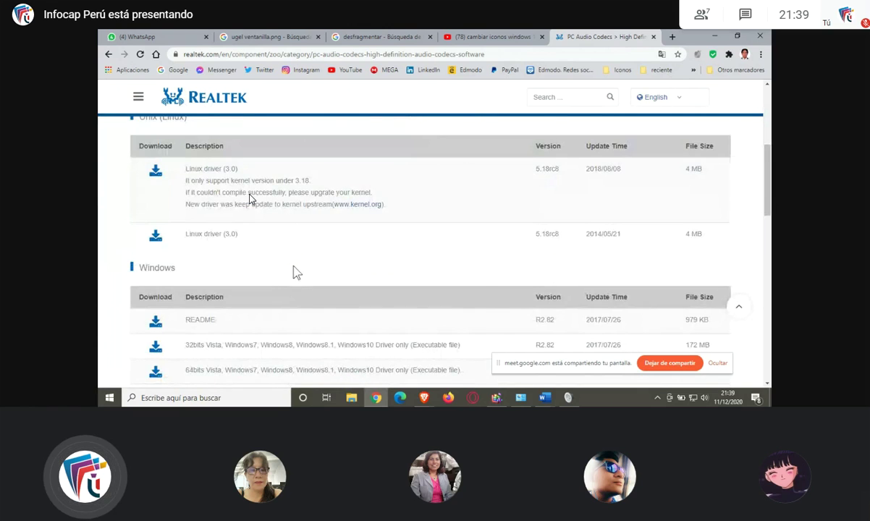
scroll(296, 272, down, 1)
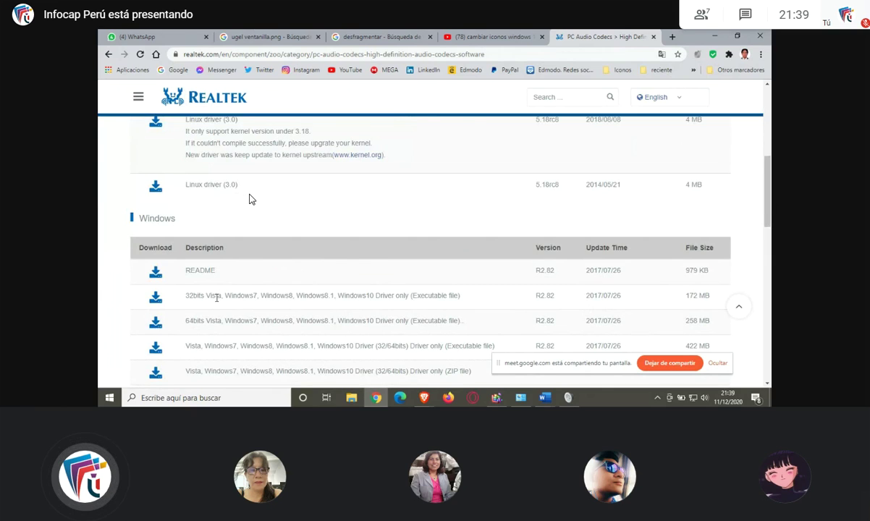
scroll(216, 294, up, 4)
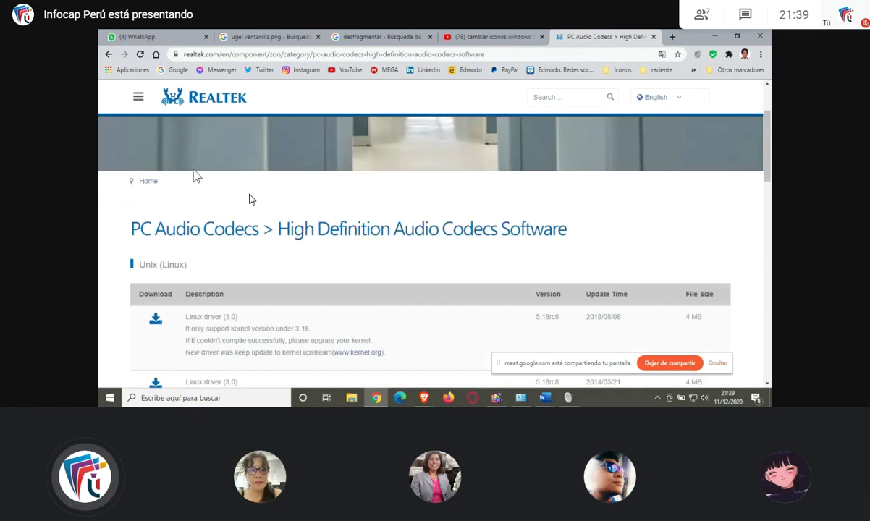
scroll(194, 176, down, 1)
scroll(272, 281, down, 1)
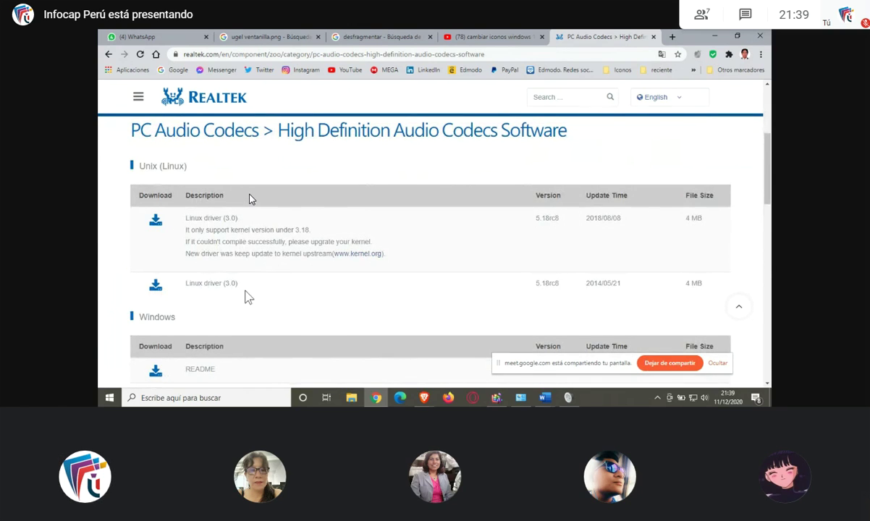
scroll(246, 296, down, 1)
scroll(246, 295, down, 2)
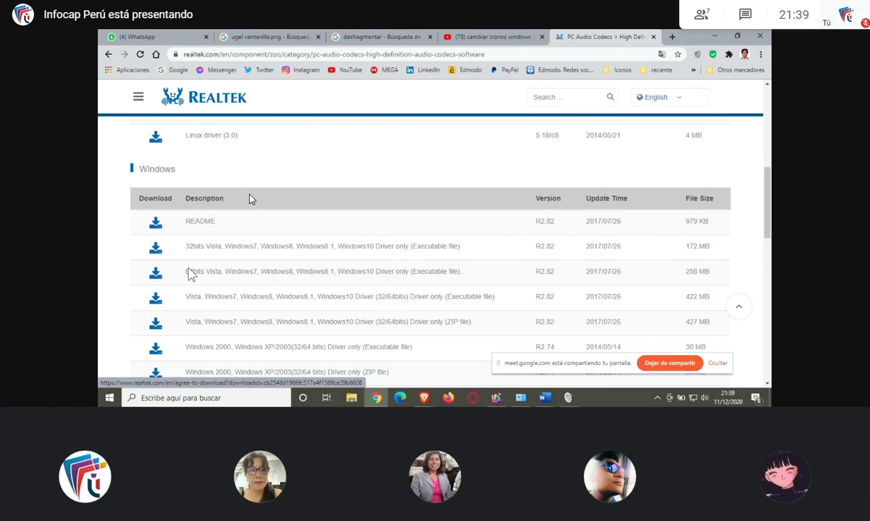
- Look over the Realtek home page and return to the High Definition Audio Codecs Software page
key(F5)
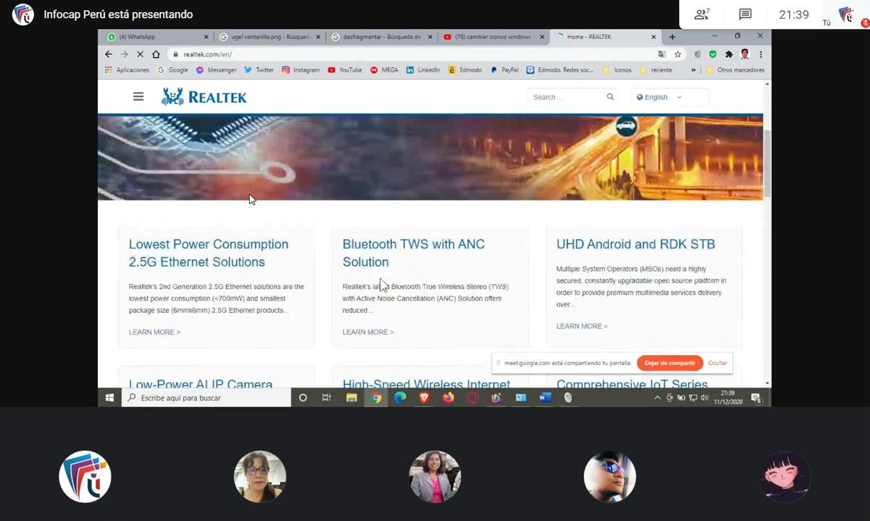
scroll(384, 282, down, 1)
scroll(384, 285, down, 2)
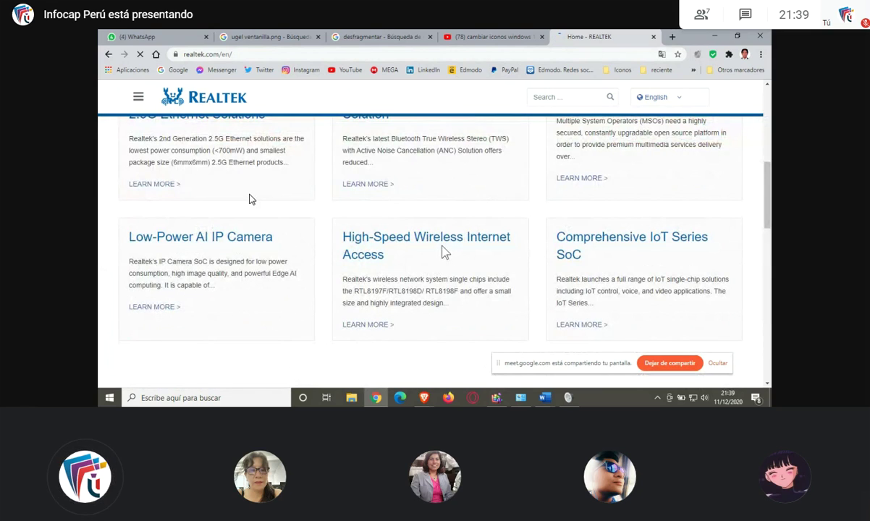
scroll(443, 251, up, 1)
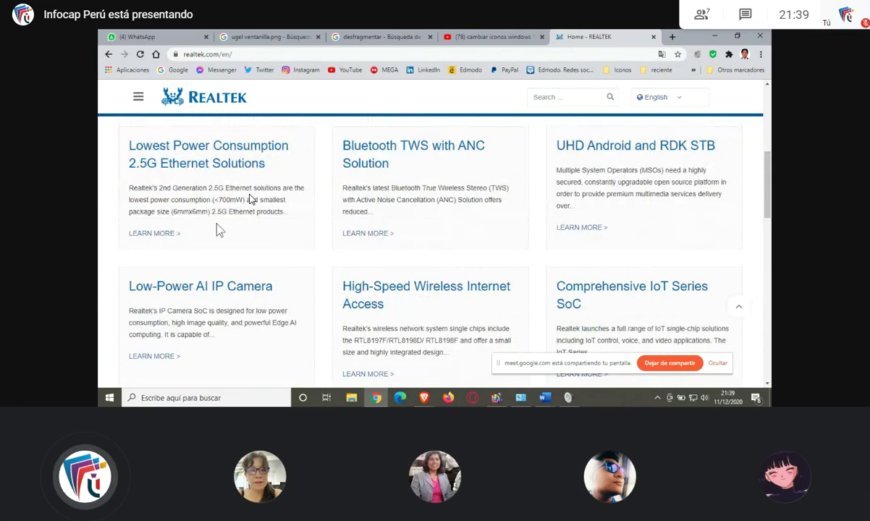
scroll(219, 230, down, 5)
key(Home)
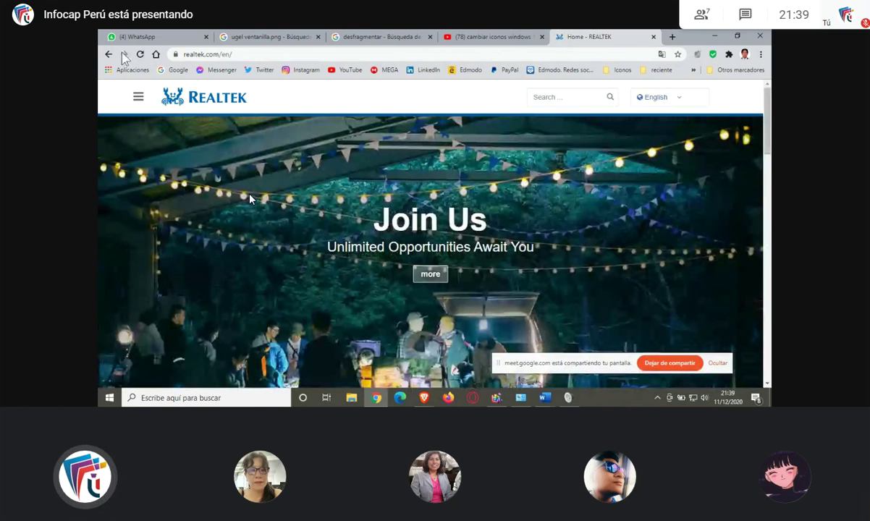
click(108, 55)
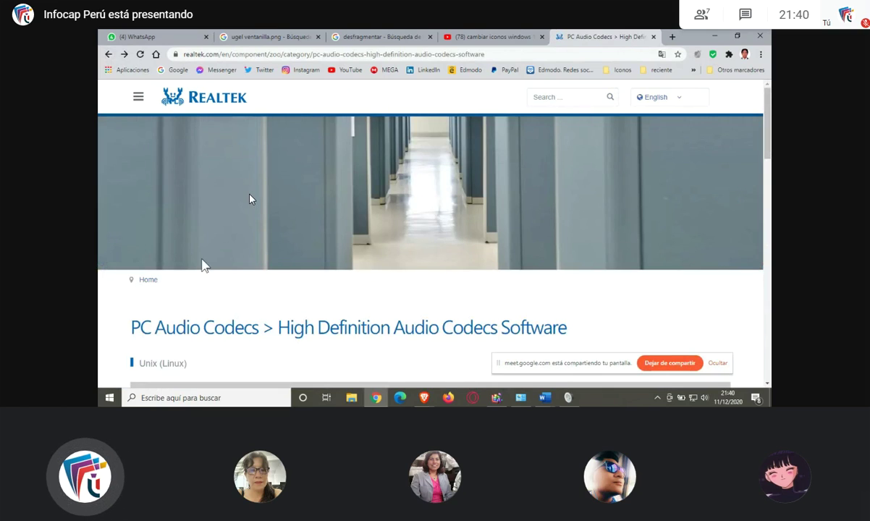
- Copy the Realtek audio codecs page address and send it to everyone in the Google Meet chat in Brave
scroll(262, 280, down, 2)
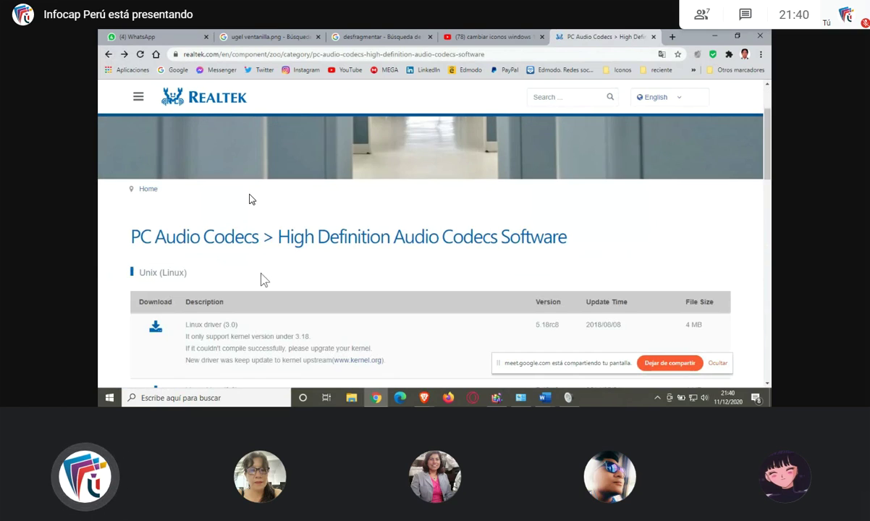
click(273, 58)
key(ctrl+c)
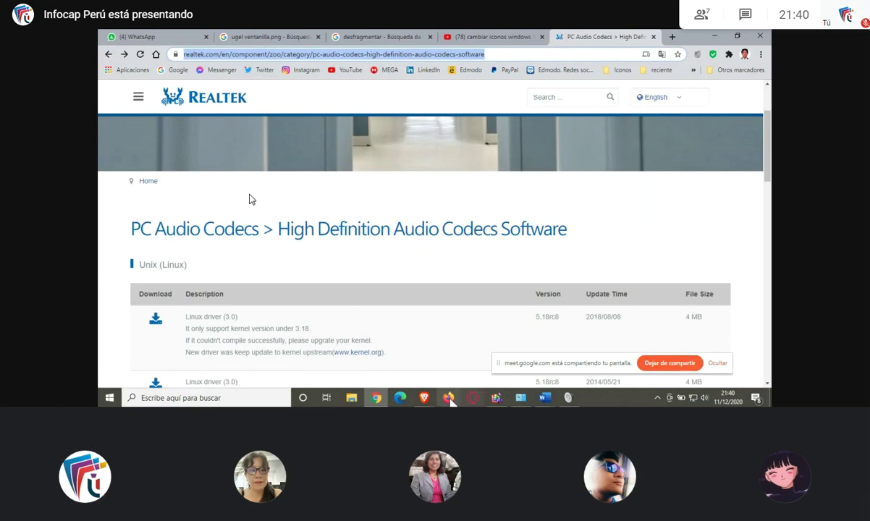
mouse_move(424, 403)
click(388, 370)
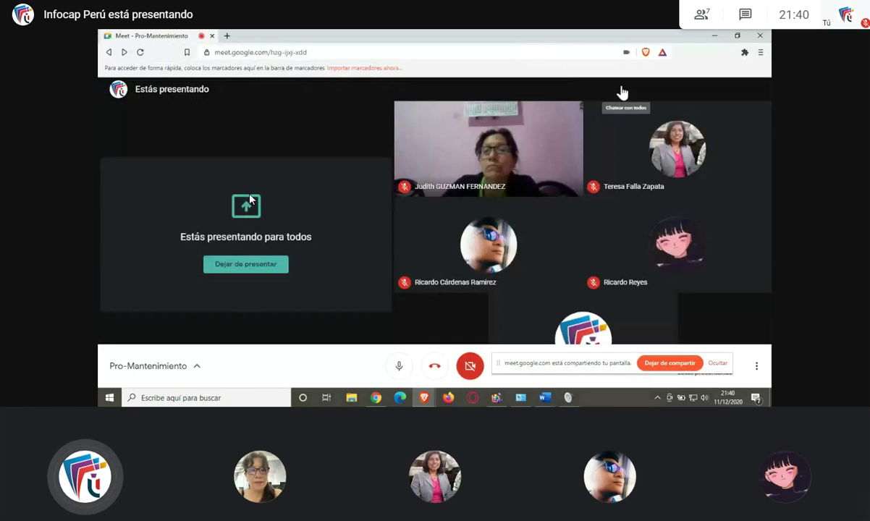
click(623, 90)
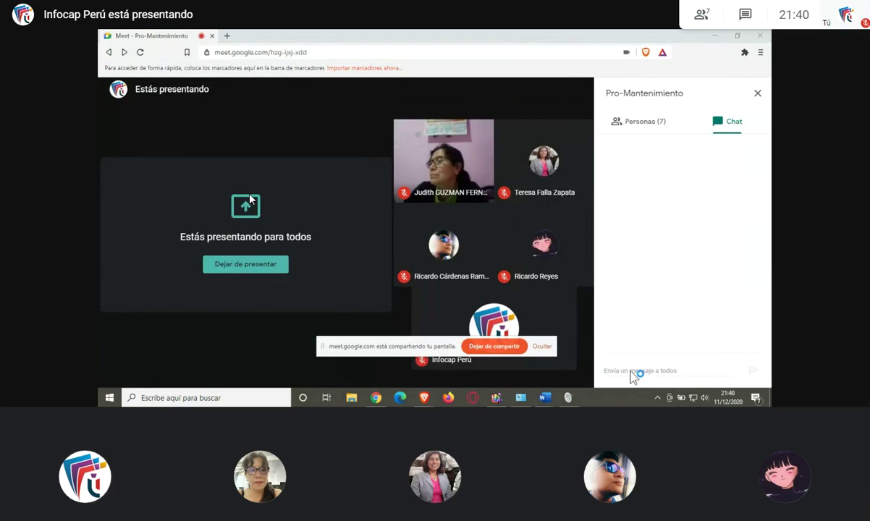
click(628, 370)
key(ctrl+v)
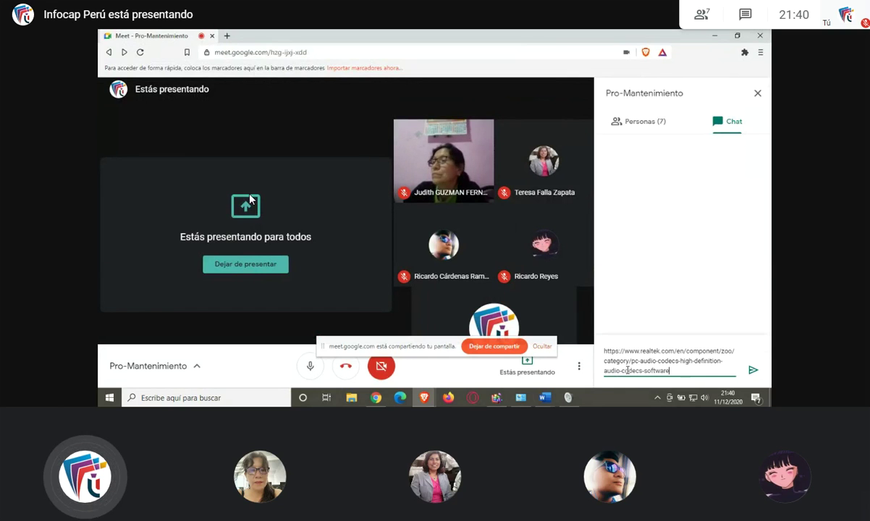
key(Return)
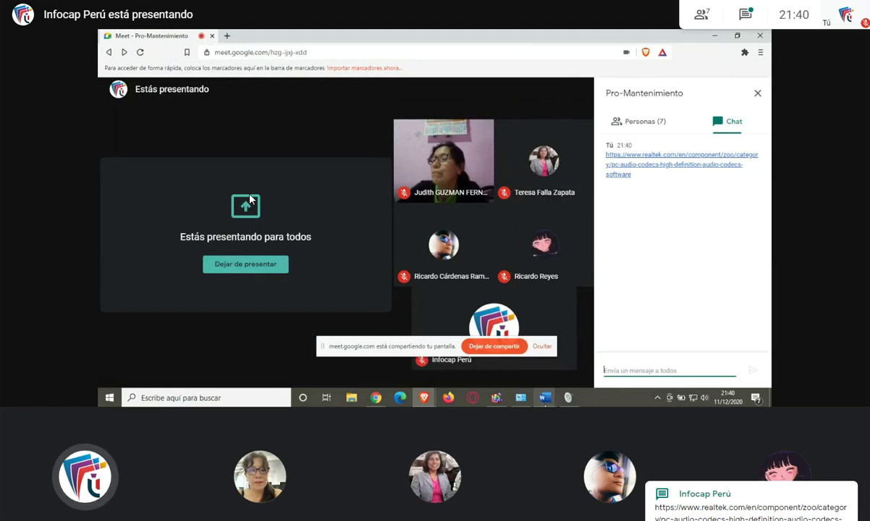
click(567, 398)
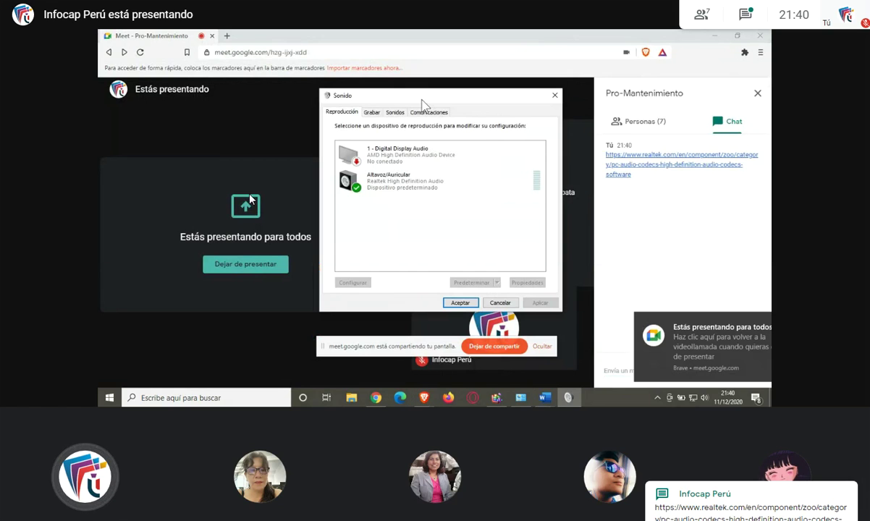
drag(405, 96, 274, 100)
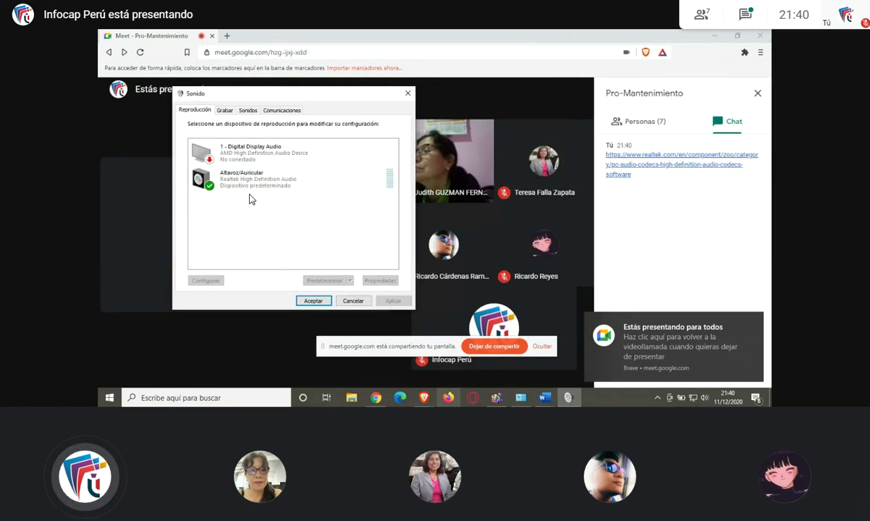
click(424, 397)
click(346, 336)
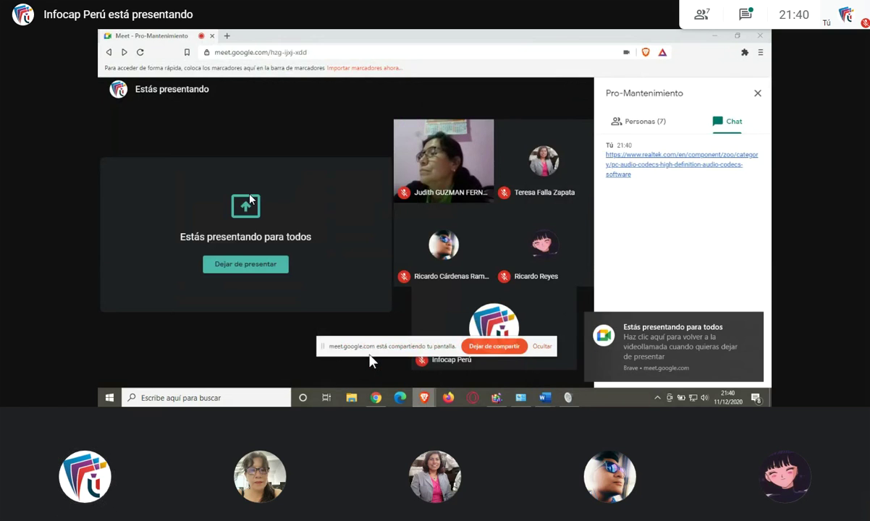
- Switch back to the Realtek page in Chrome and examine the list of Windows audio driver downloads
key(alt+Tab)
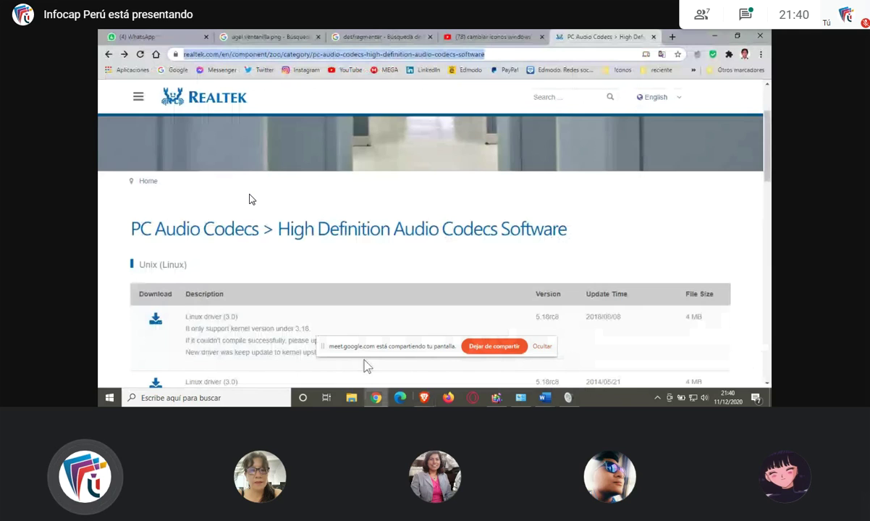
scroll(243, 217, down, 1)
scroll(244, 218, down, 2)
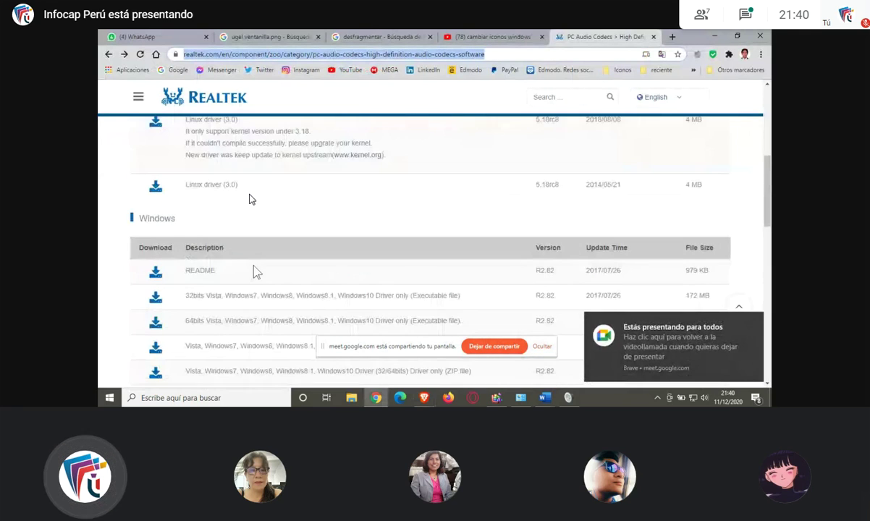
scroll(253, 279, down, 1)
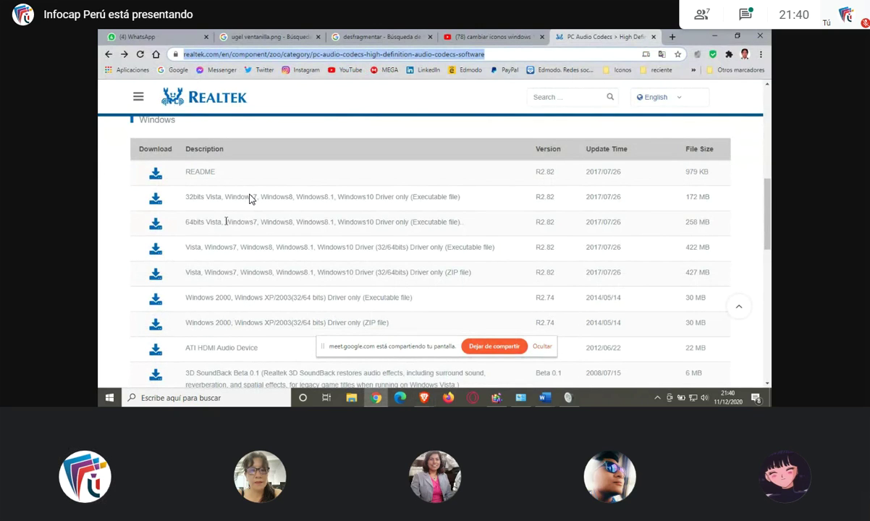
scroll(250, 199, down, 1)
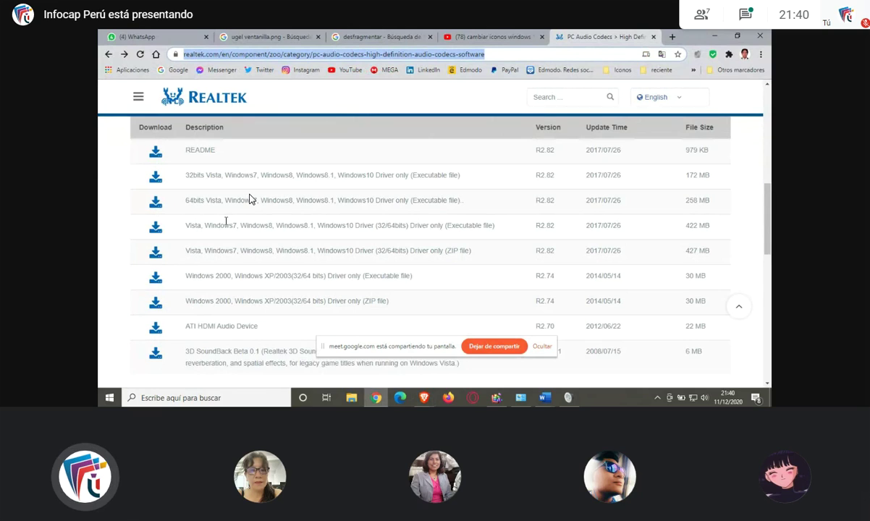
scroll(226, 220, down, 1)
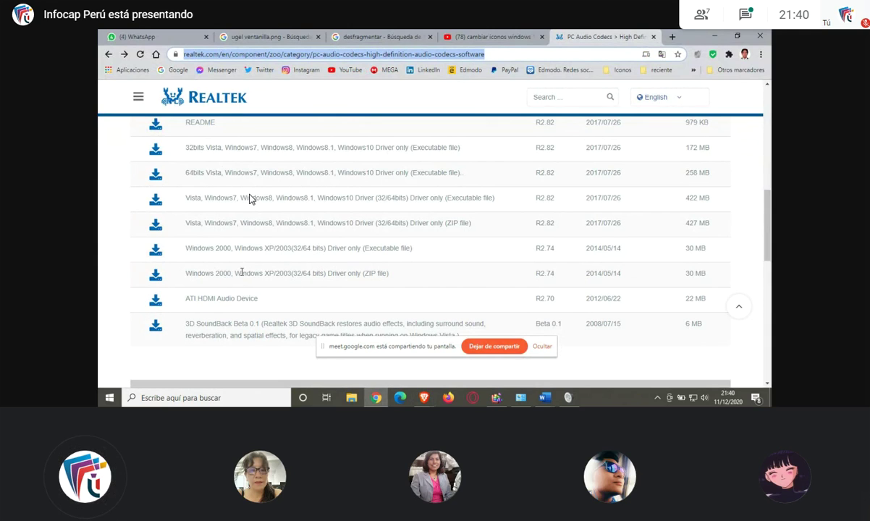
scroll(241, 273, down, 1)
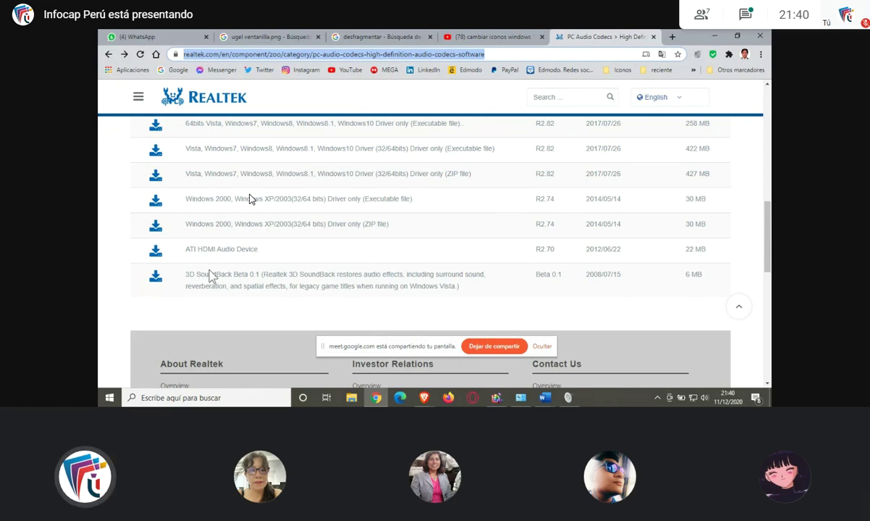
scroll(210, 271, up, 2)
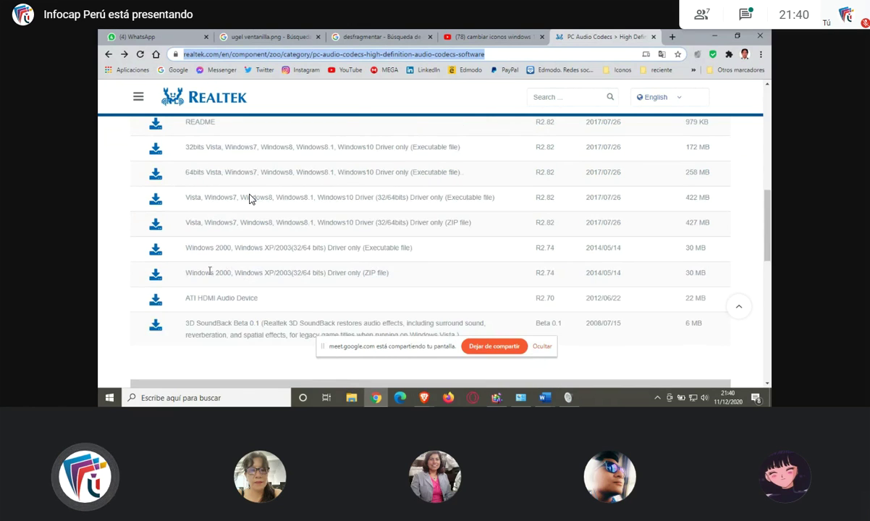
- Return from the Realtek driver list to the Sound dialog and check its recording devices and their display options
scroll(443, 229, up, 1)
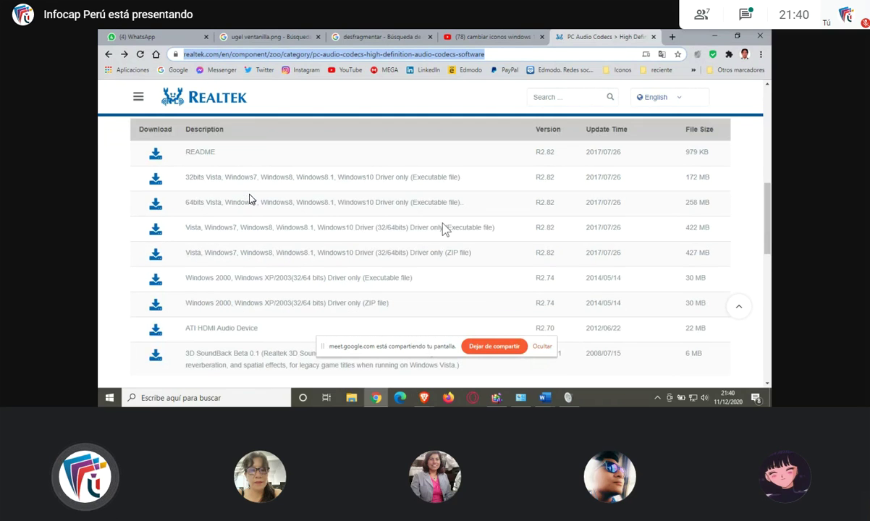
scroll(445, 228, up, 1)
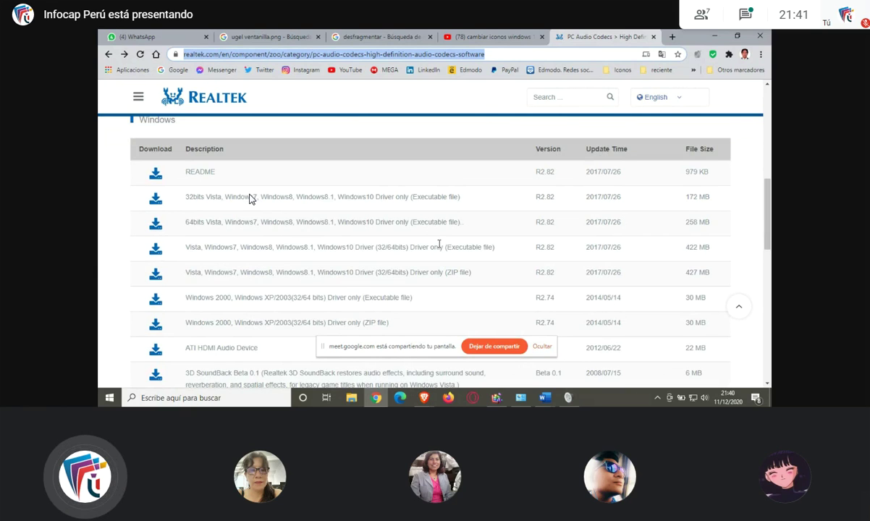
scroll(249, 199, up, 1)
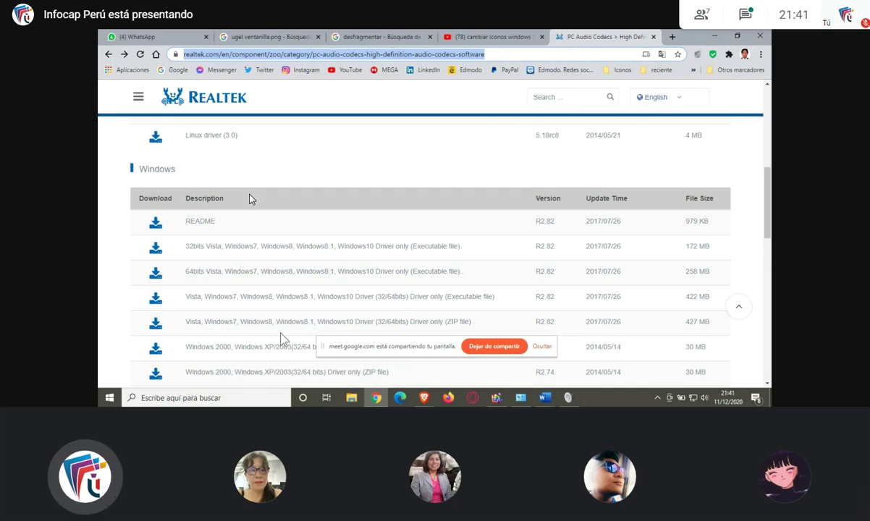
click(568, 398)
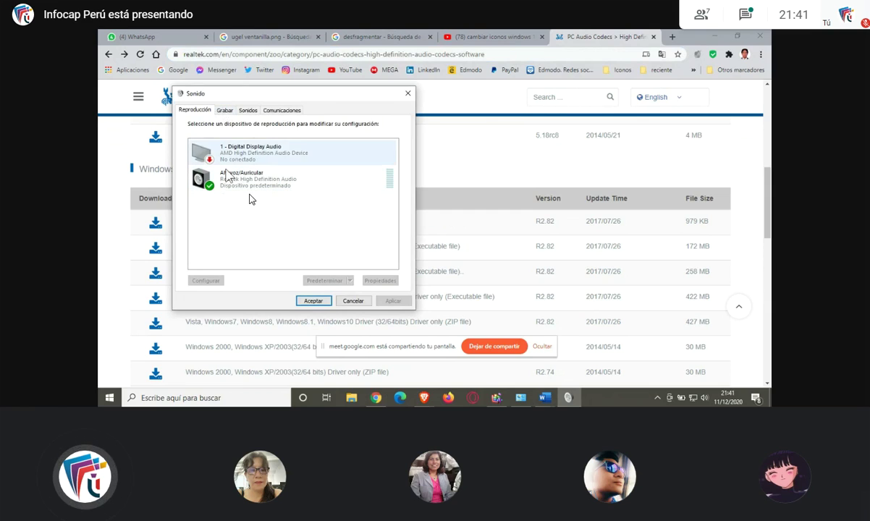
click(224, 110)
right_click(246, 233)
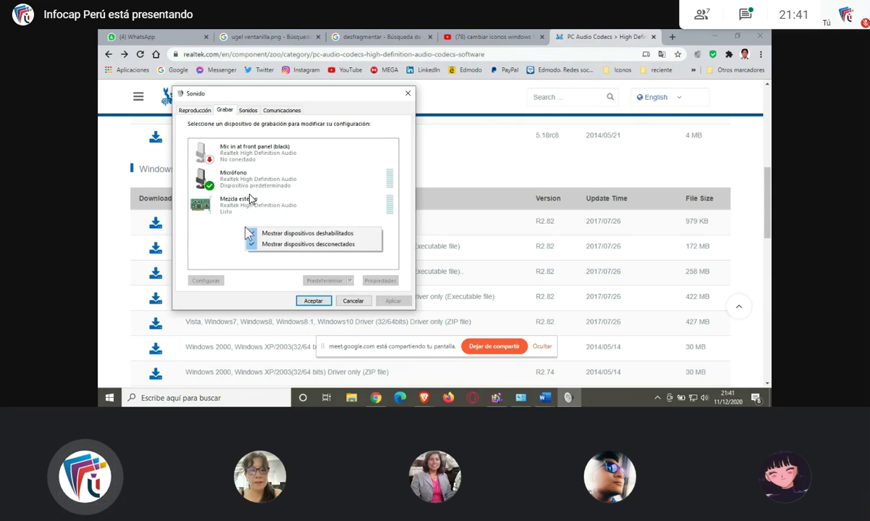
- Disable the Mezcla estéreo recording device
right_click(223, 200)
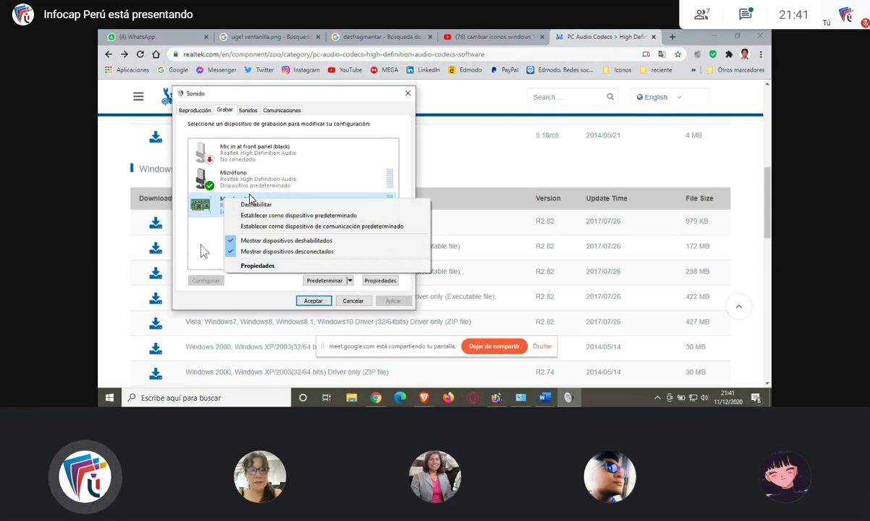
click(224, 207)
right_click(227, 204)
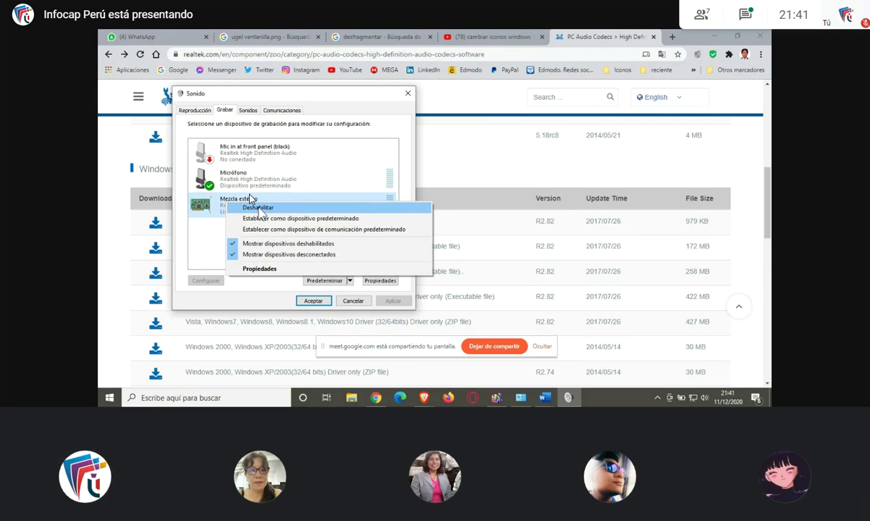
click(258, 207)
- Hide disabled devices in the list of recording devices
right_click(246, 206)
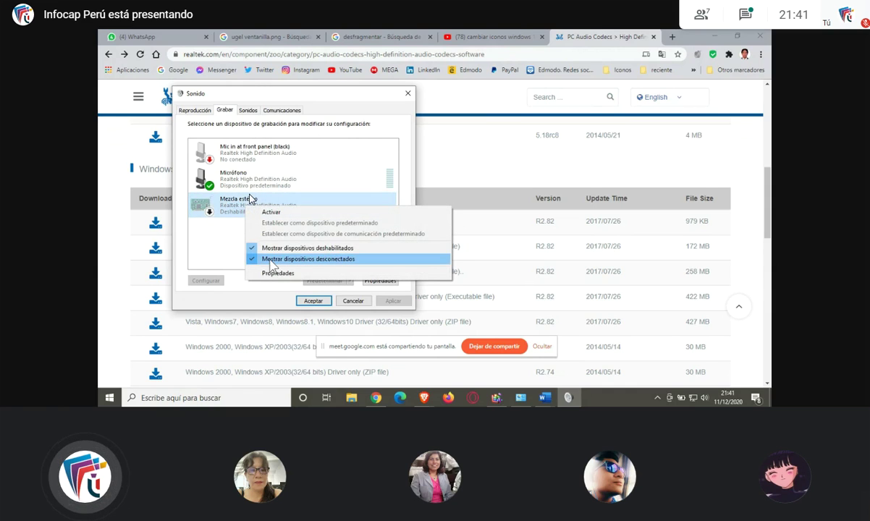
click(269, 248)
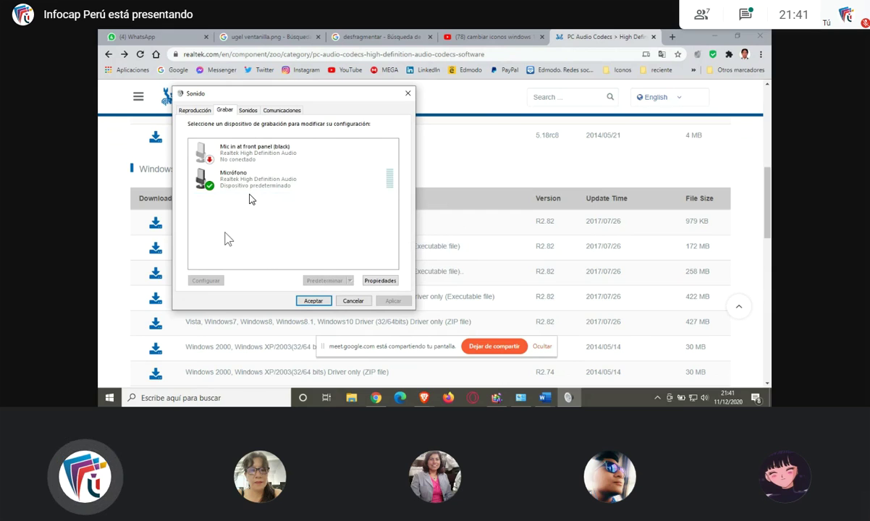
click(248, 179)
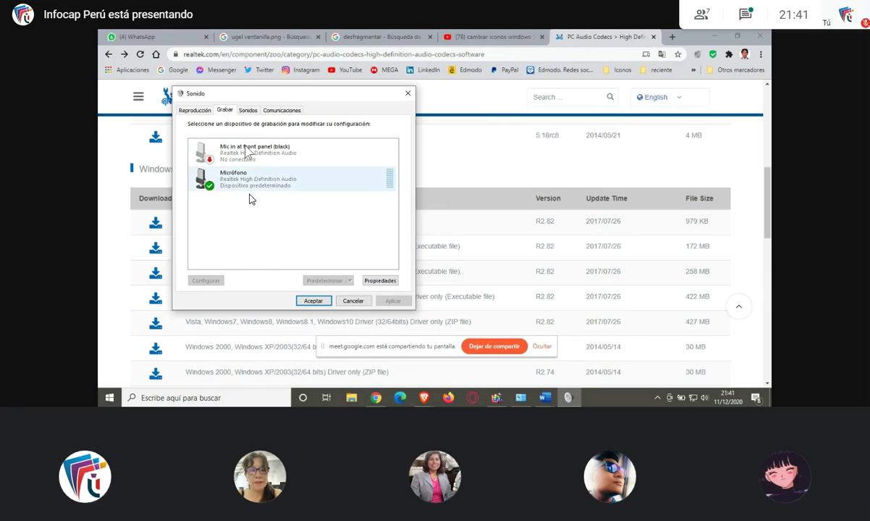
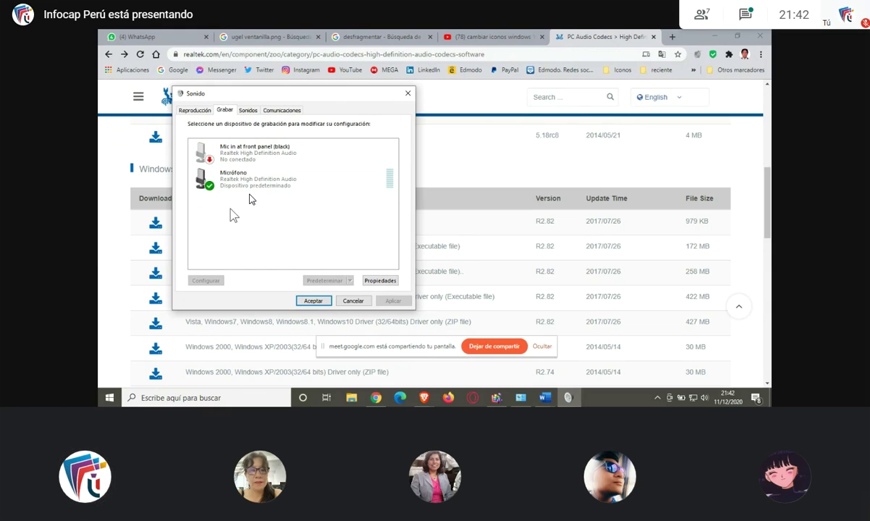
- Compare the playback and recording device lists, and turn on the display of disabled recording devices
click(207, 112)
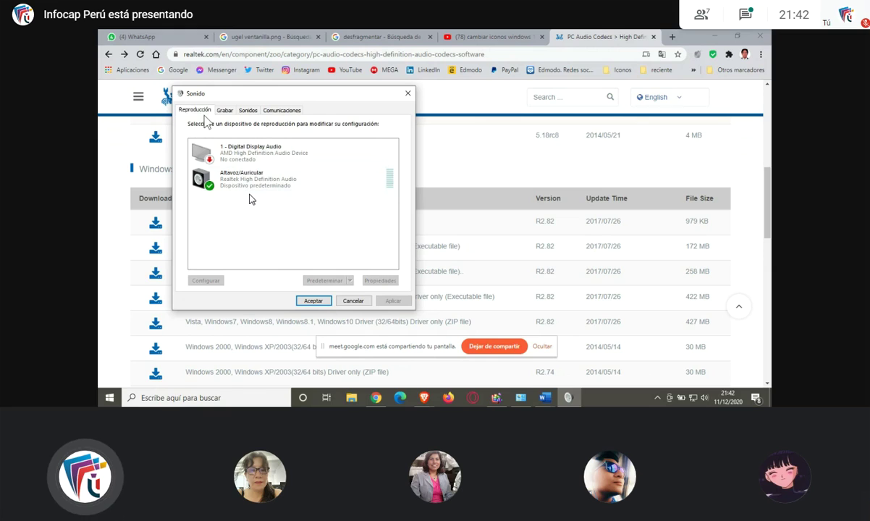
click(222, 112)
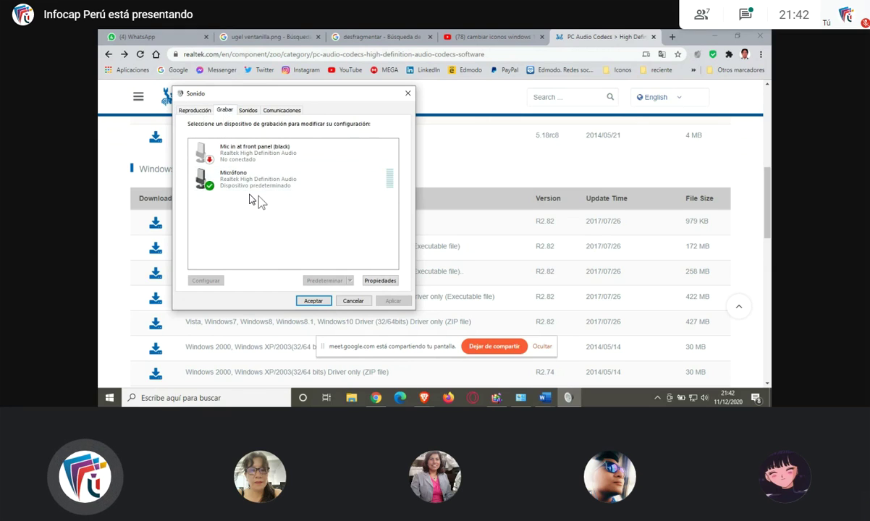
right_click(260, 238)
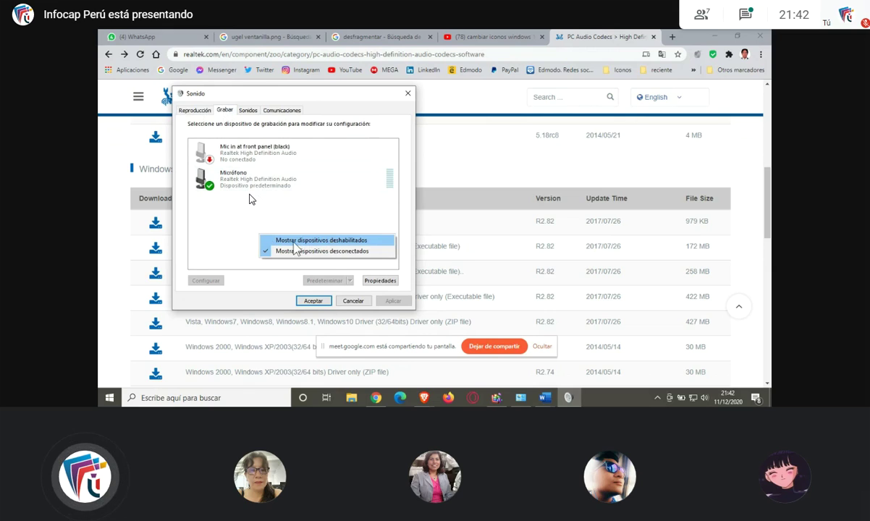
right_click(241, 210)
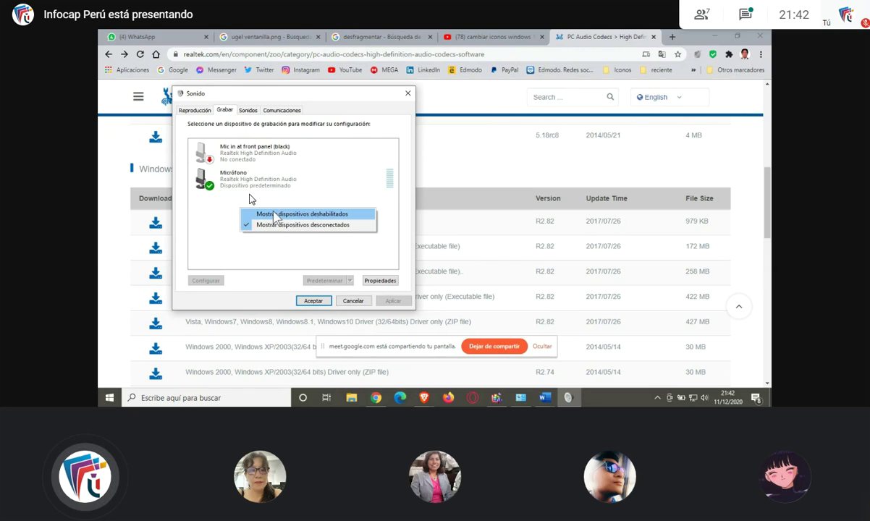
click(283, 215)
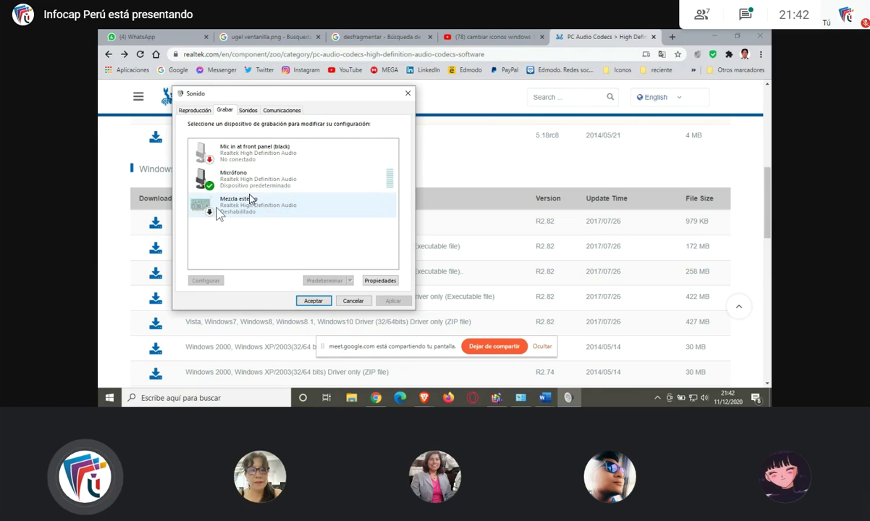
- Enable the disabled Mezcla estéreo recording device
click(246, 208)
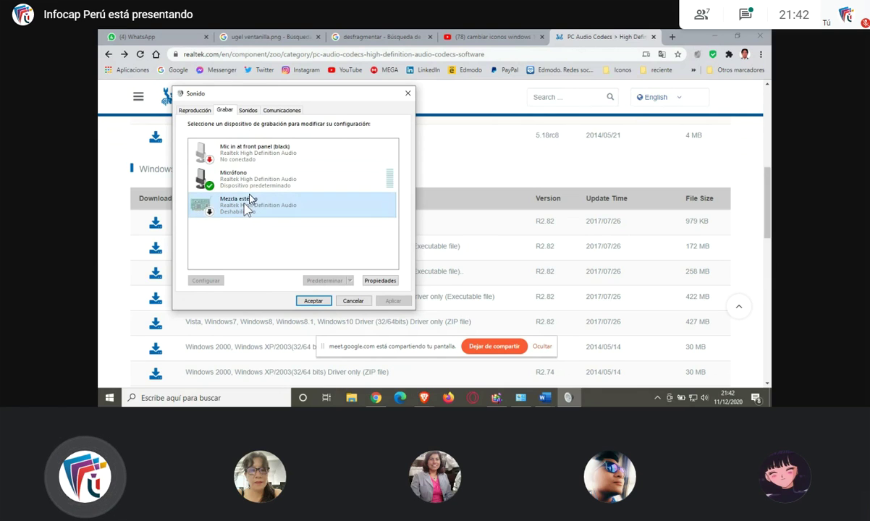
right_click(248, 205)
click(269, 209)
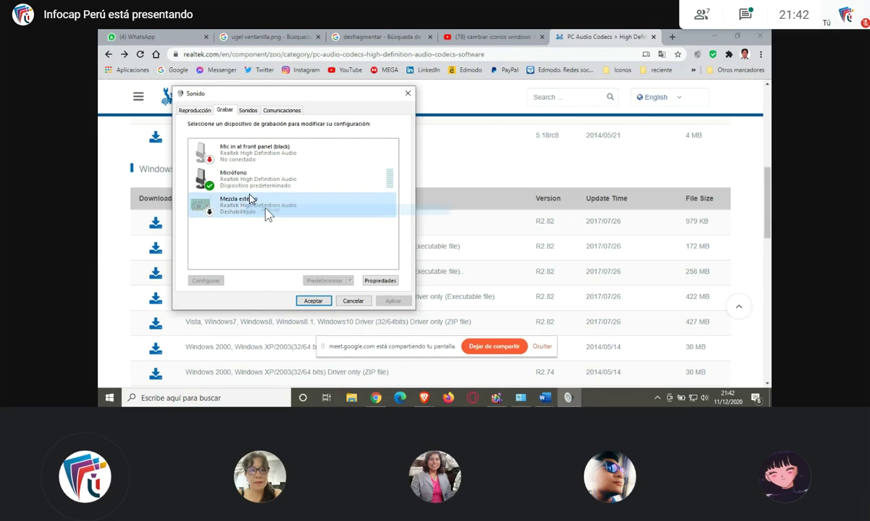
- Check the options available for the front panel microphone and for the list of playback devices
right_click(239, 148)
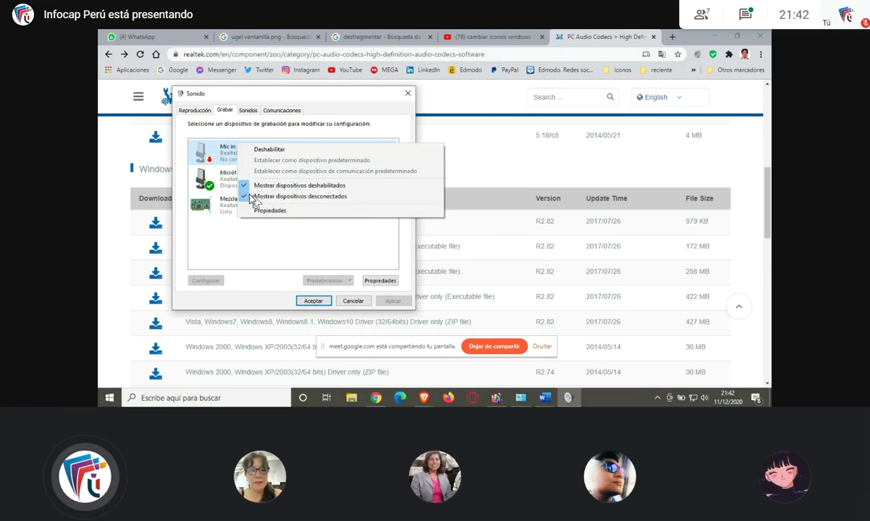
click(211, 227)
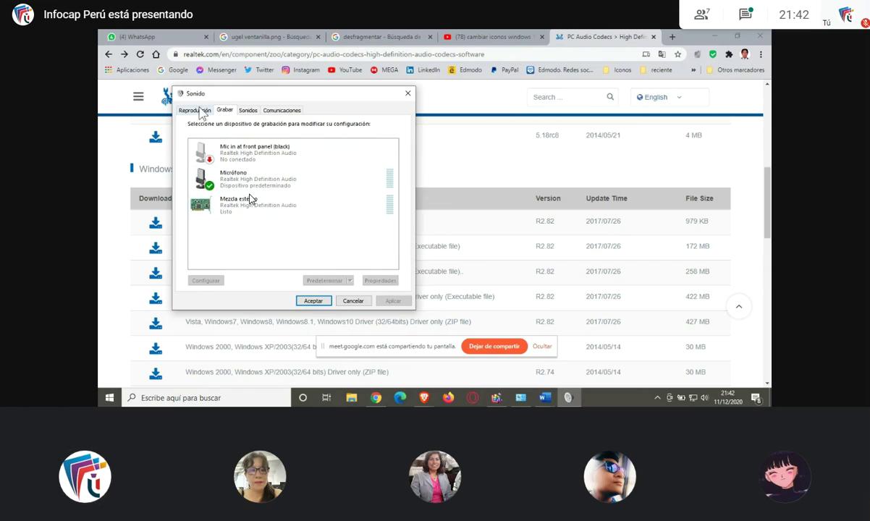
click(194, 110)
right_click(214, 208)
click(212, 203)
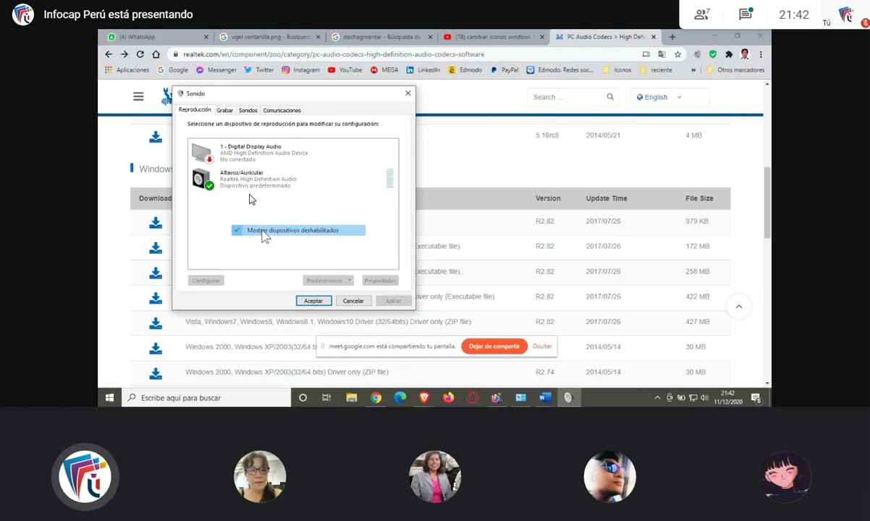
right_click(236, 200)
click(226, 216)
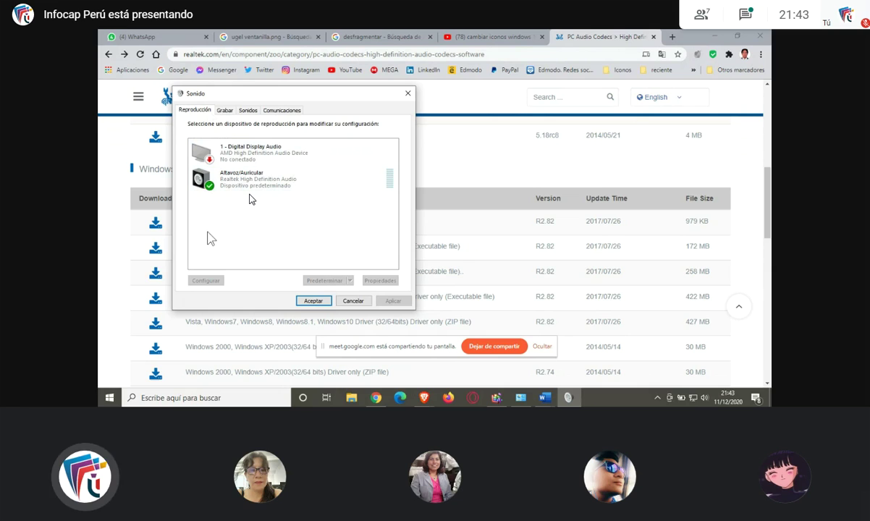
- Look over the recording devices, the Windows sound scheme and the communications settings, ending on the sound scheme
click(224, 110)
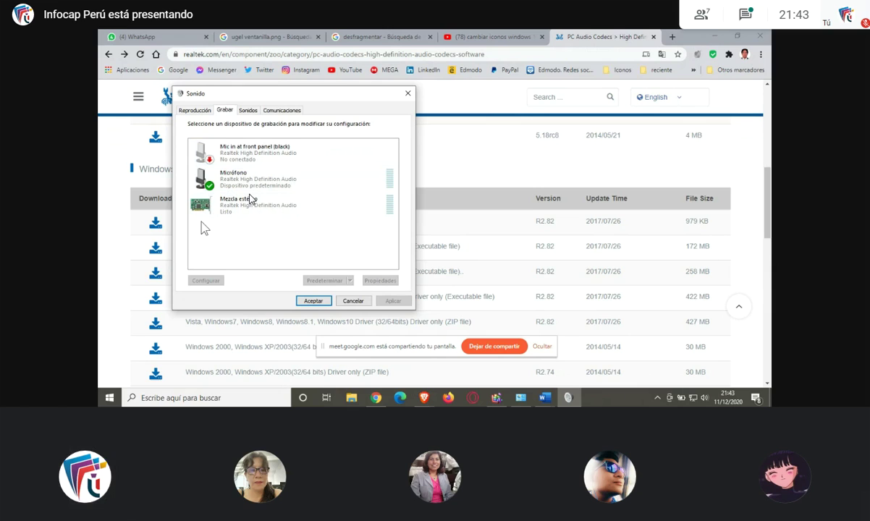
click(247, 111)
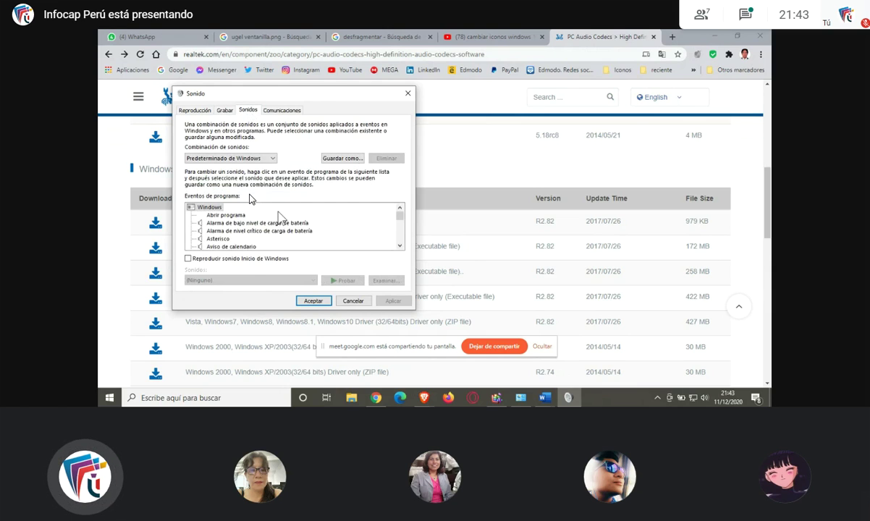
click(282, 111)
click(244, 112)
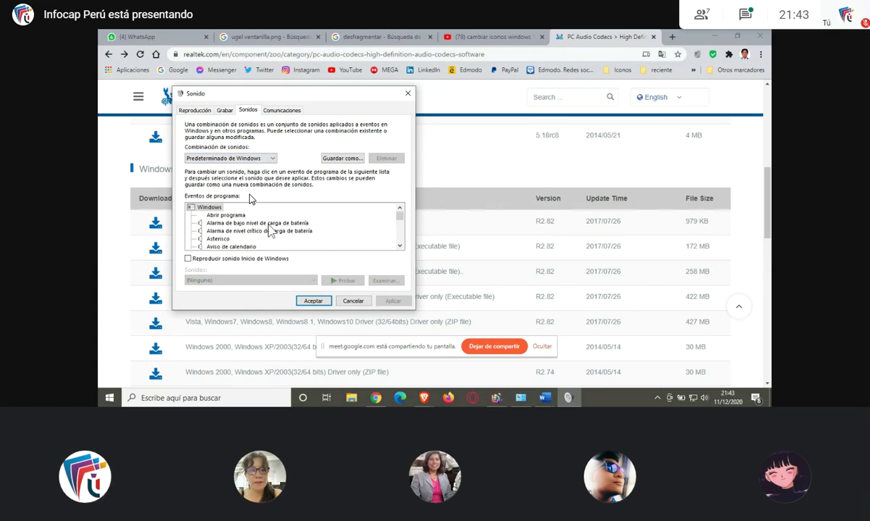
- Preview the sounds assigned to the low battery alarm, critical battery alarm and Asterisco program events
click(249, 223)
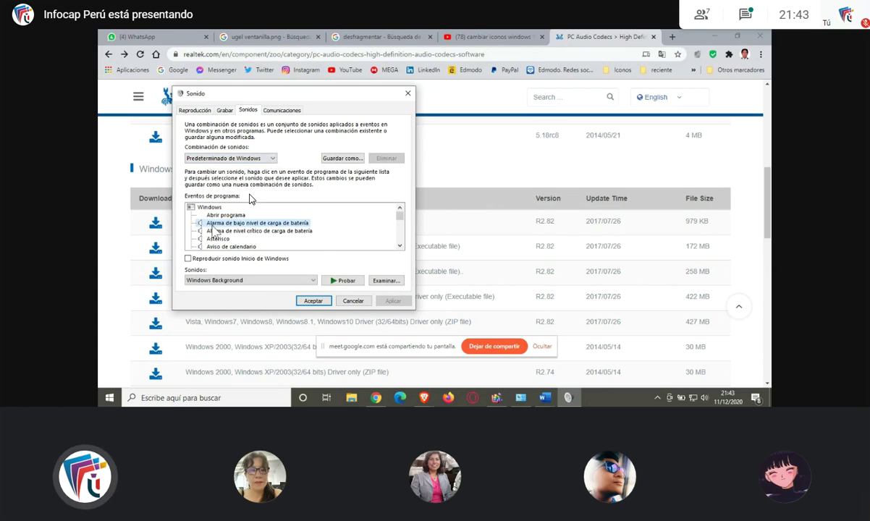
click(340, 285)
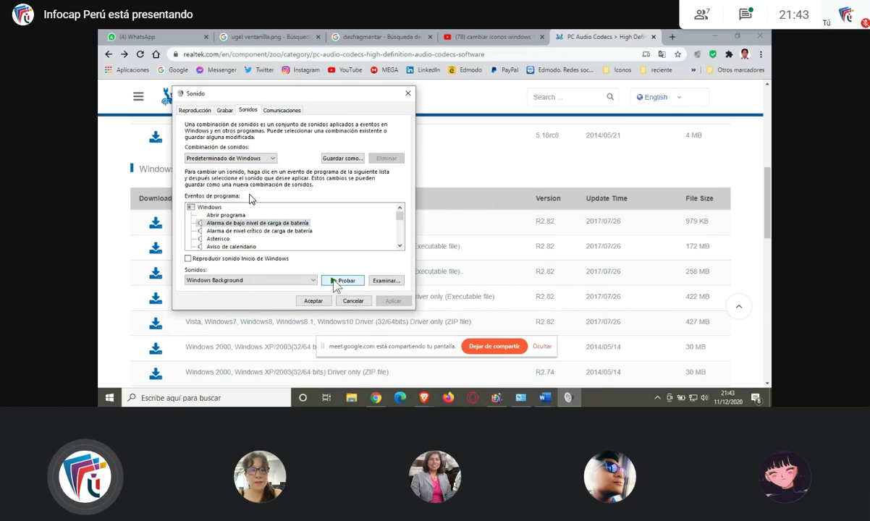
click(228, 216)
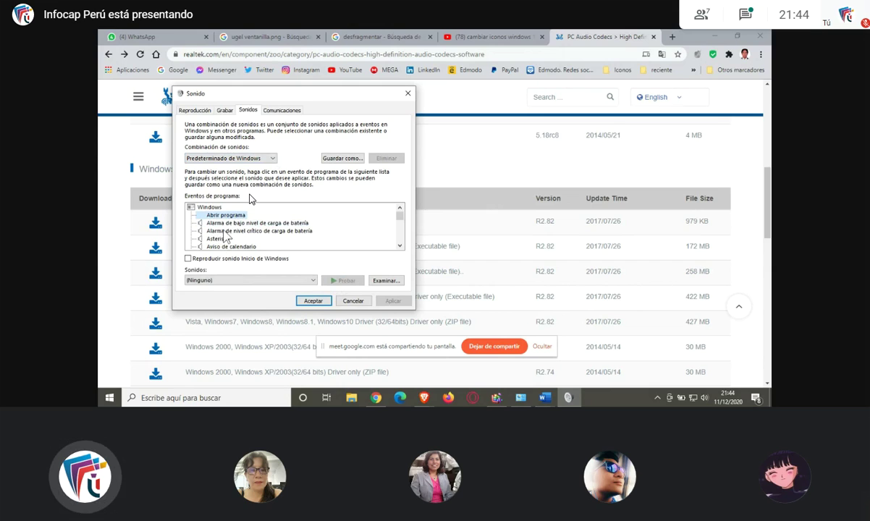
click(217, 223)
click(340, 281)
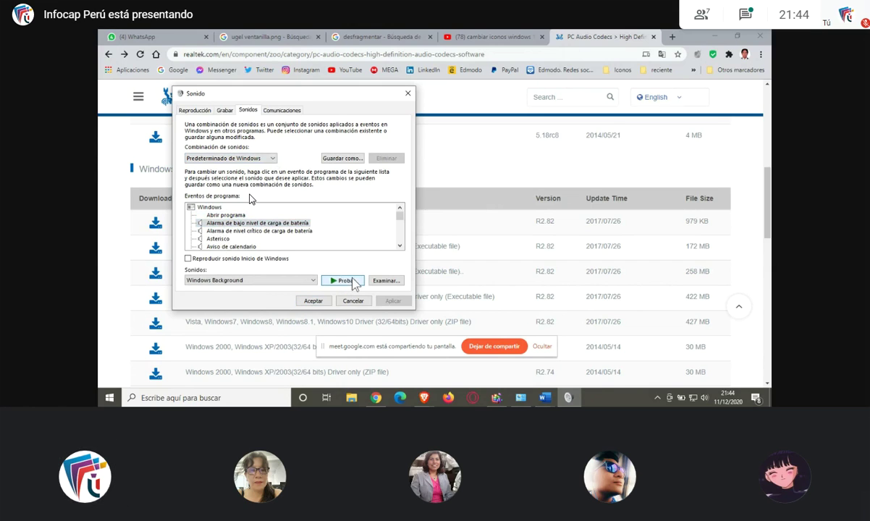
click(250, 231)
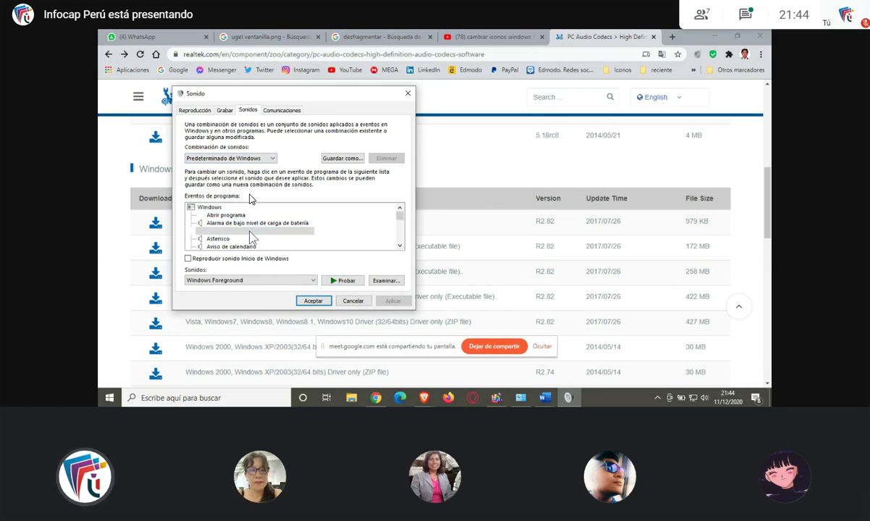
click(343, 282)
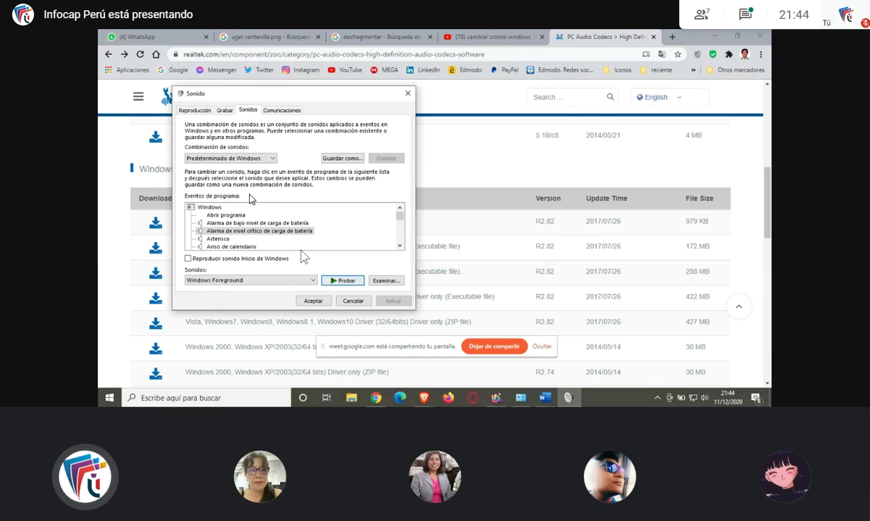
click(219, 239)
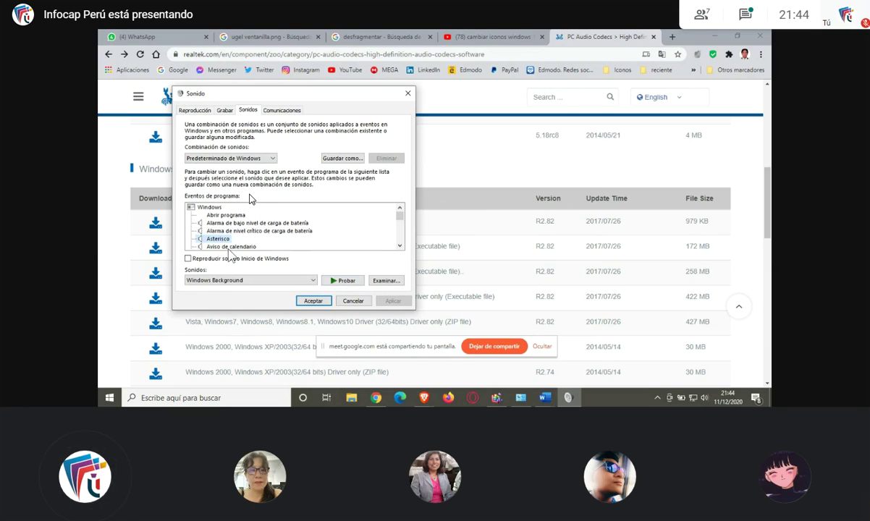
click(341, 284)
- Assign the ding sound to the Cerrar programa event and preview it
scroll(289, 230, down, 2)
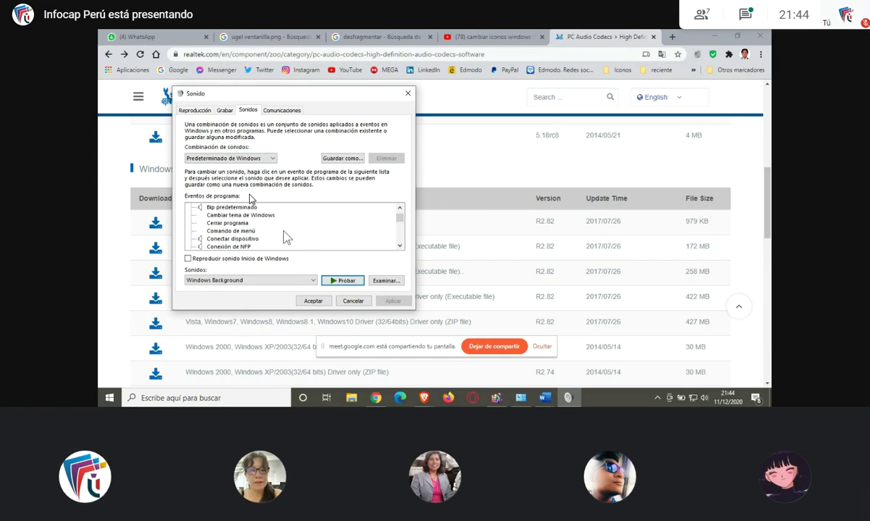
click(217, 224)
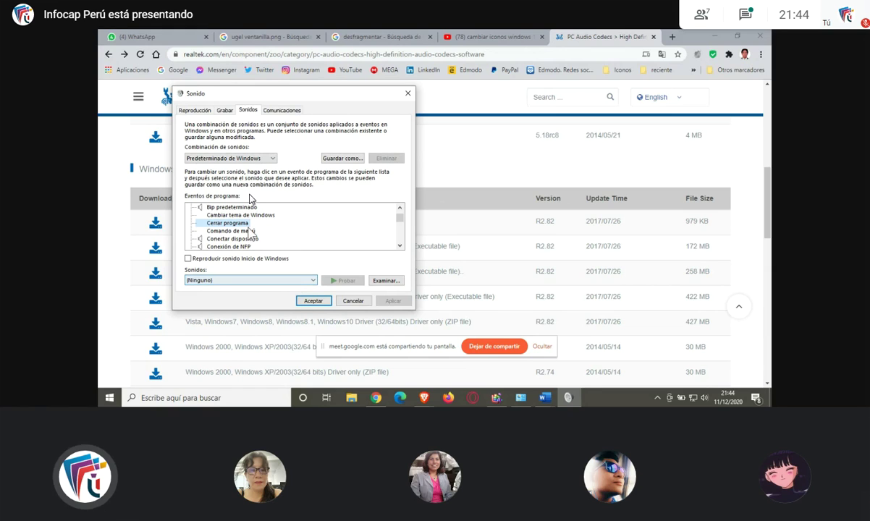
click(266, 281)
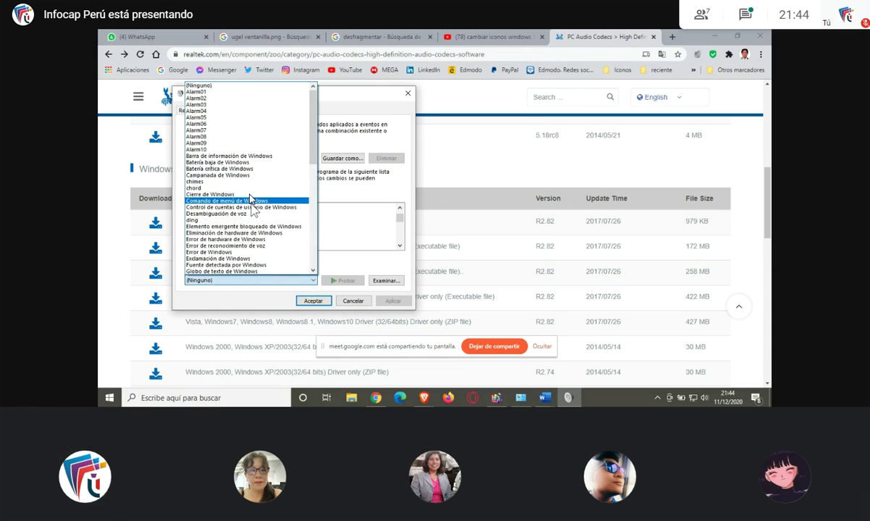
scroll(250, 198, down, 3)
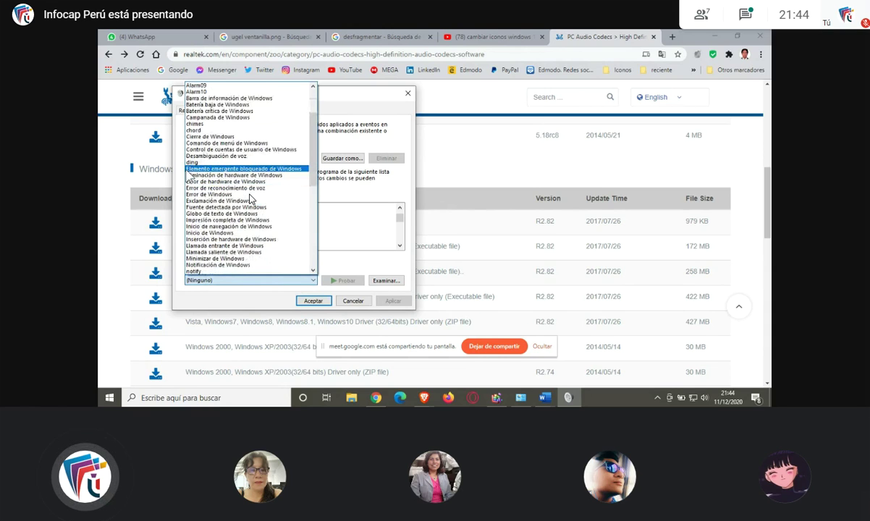
click(197, 163)
click(342, 282)
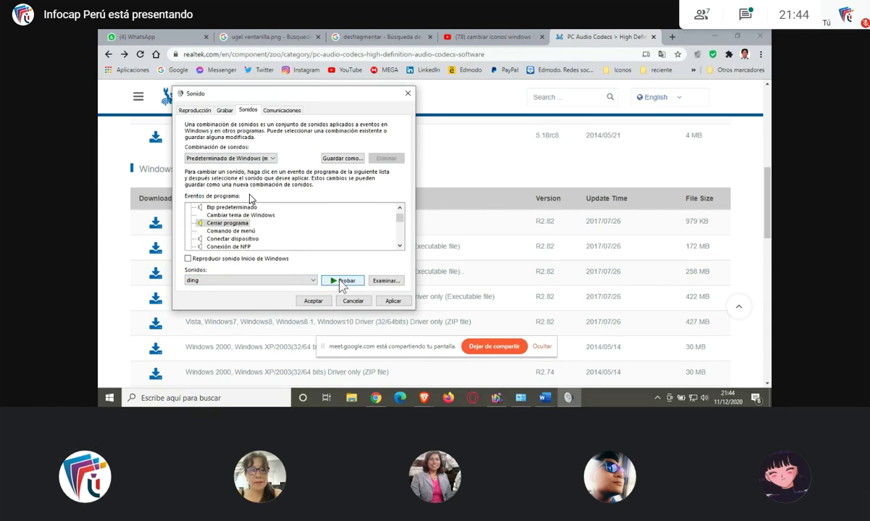
- Try Ring06 and Windows Notify Email as the sound for the Cerrar programa event, previewing each one
click(275, 282)
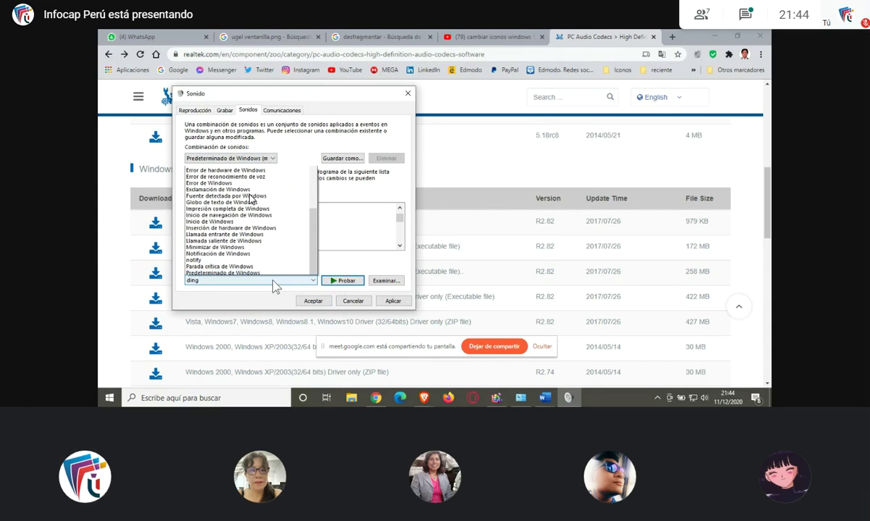
scroll(248, 227, down, 5)
click(242, 138)
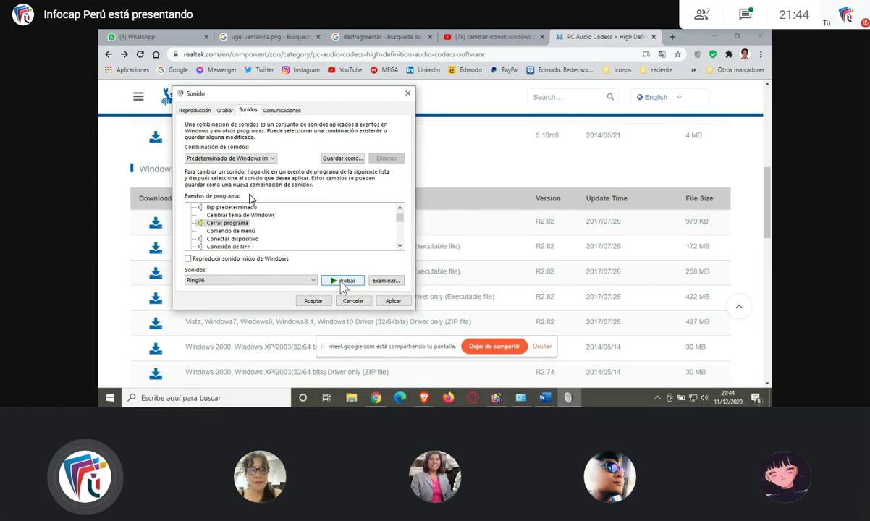
click(343, 282)
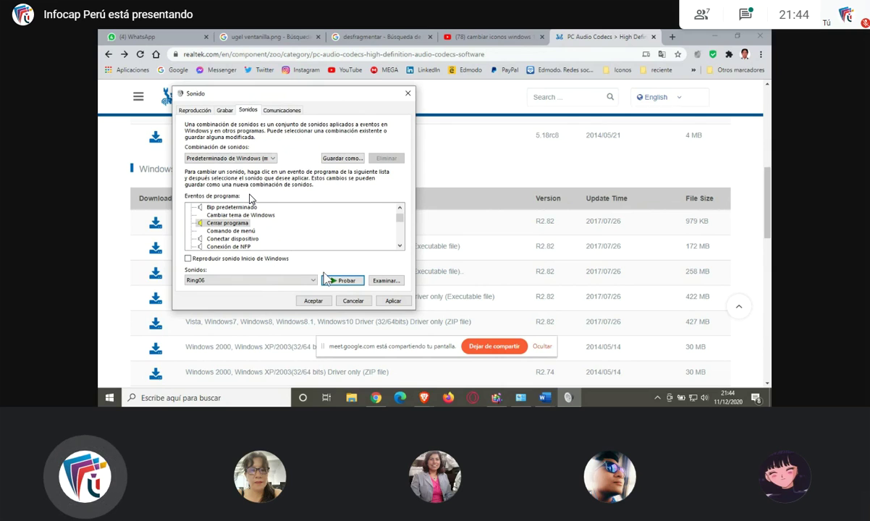
click(283, 281)
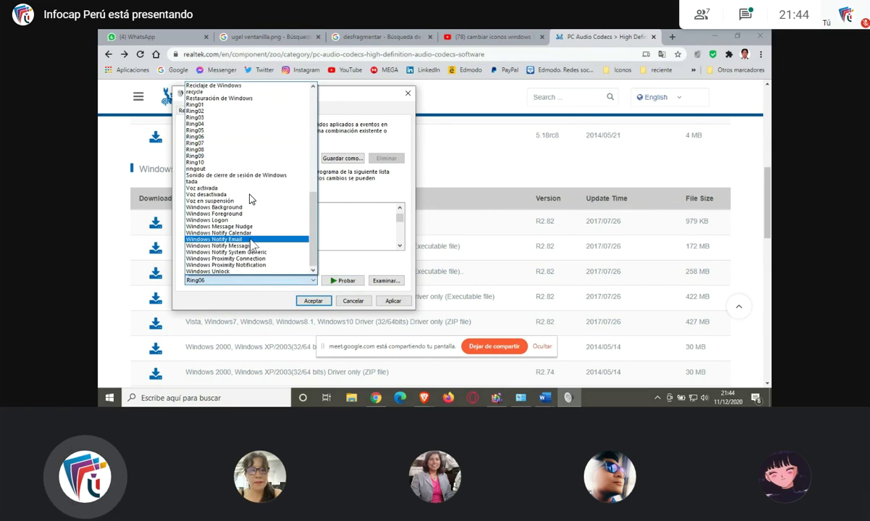
click(217, 239)
click(338, 282)
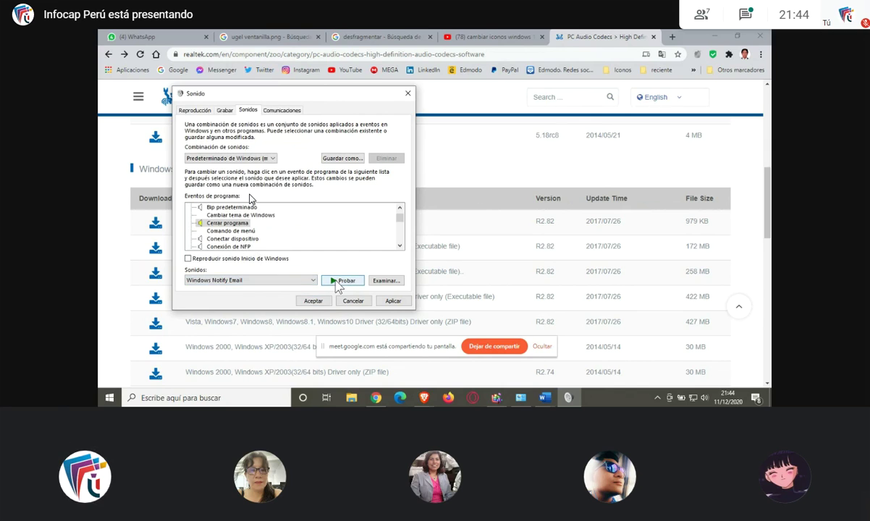
- Switch the Cerrar programa sound to Windows Notify Messaging and then to Ring04, and preview Ring04
click(282, 288)
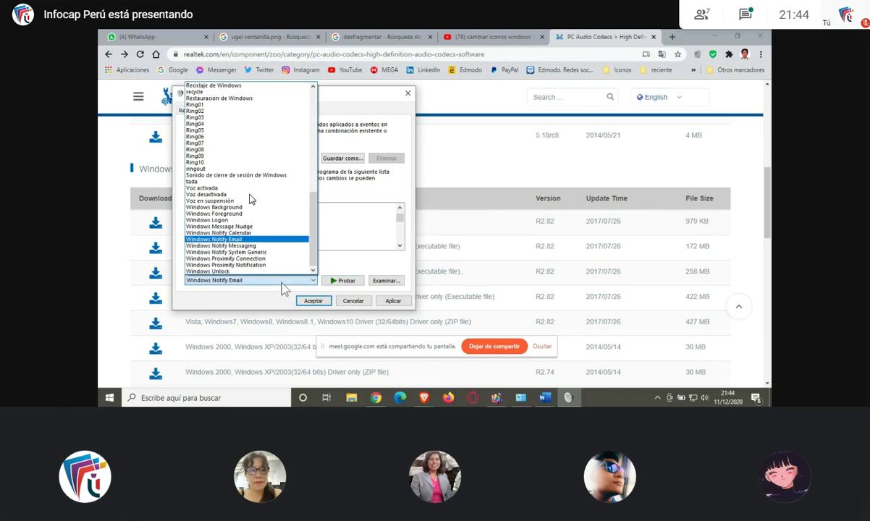
click(234, 246)
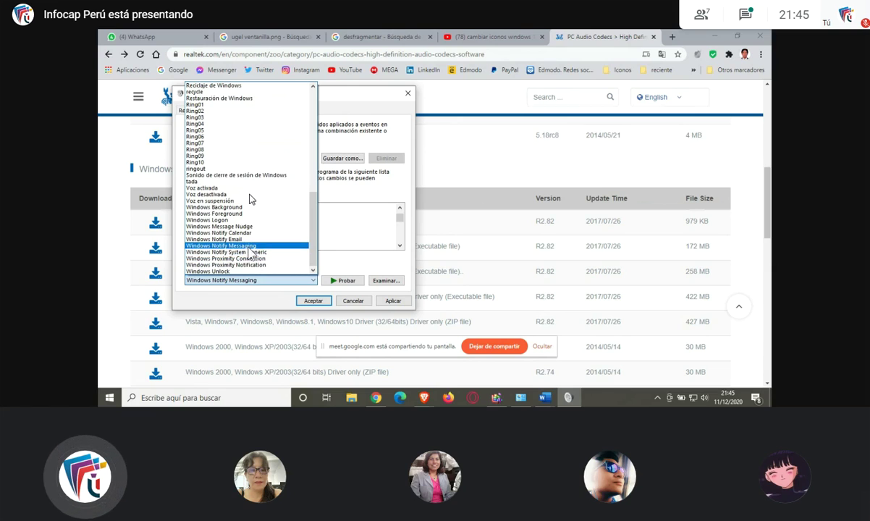
click(246, 246)
click(242, 279)
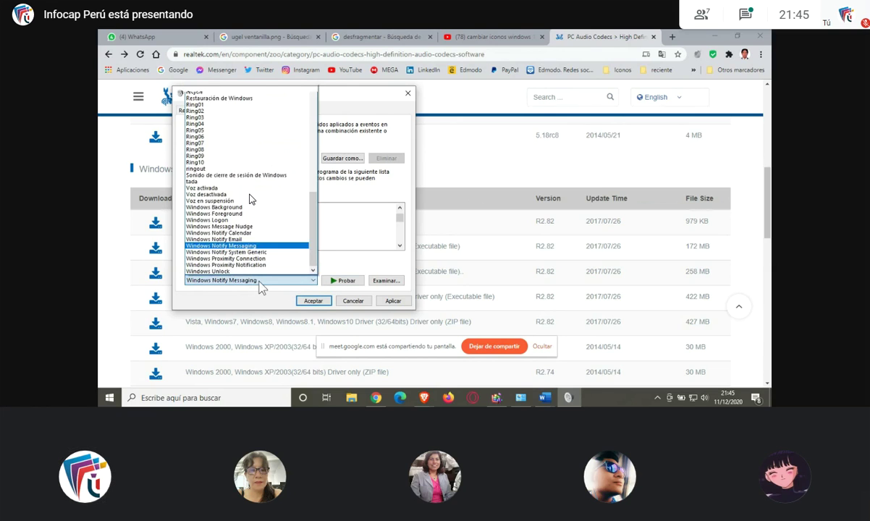
click(207, 124)
click(341, 280)
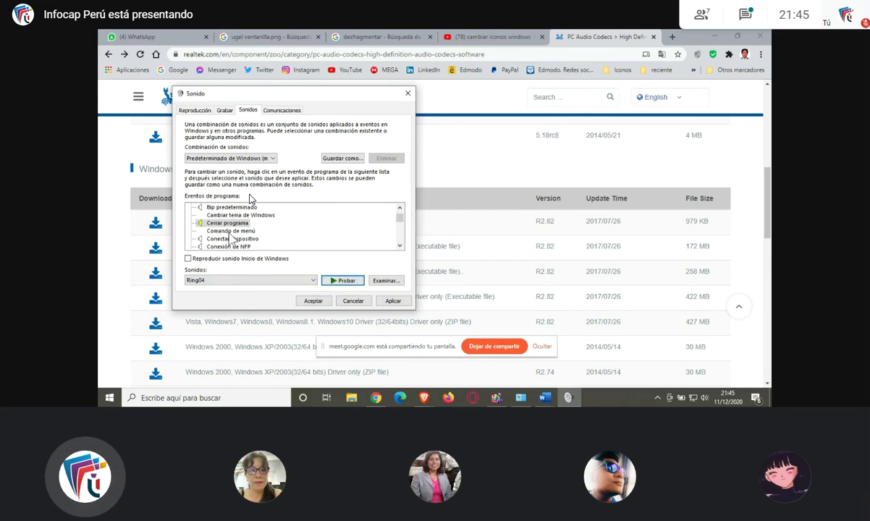
scroll(218, 242, up, 1)
scroll(219, 242, down, 1)
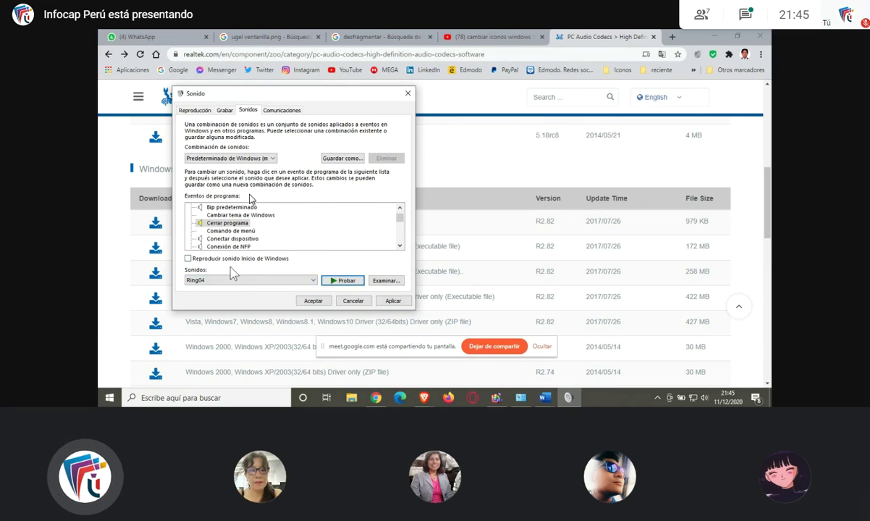
click(346, 282)
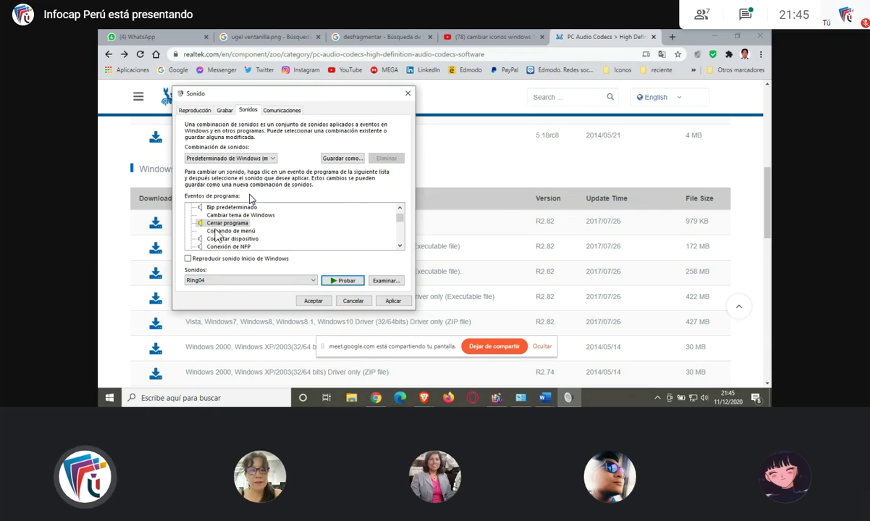
- Set the Cerrar programa event's sound to (Ninguno) and apply the change
click(201, 211)
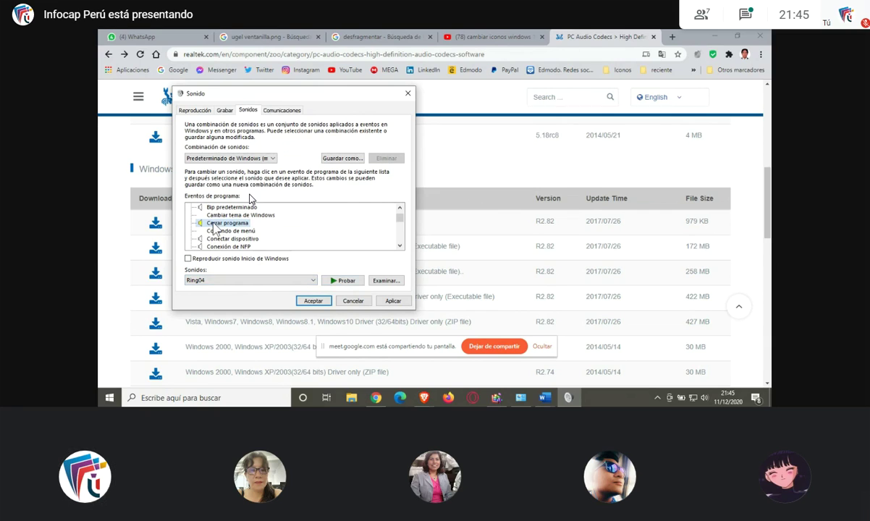
click(310, 283)
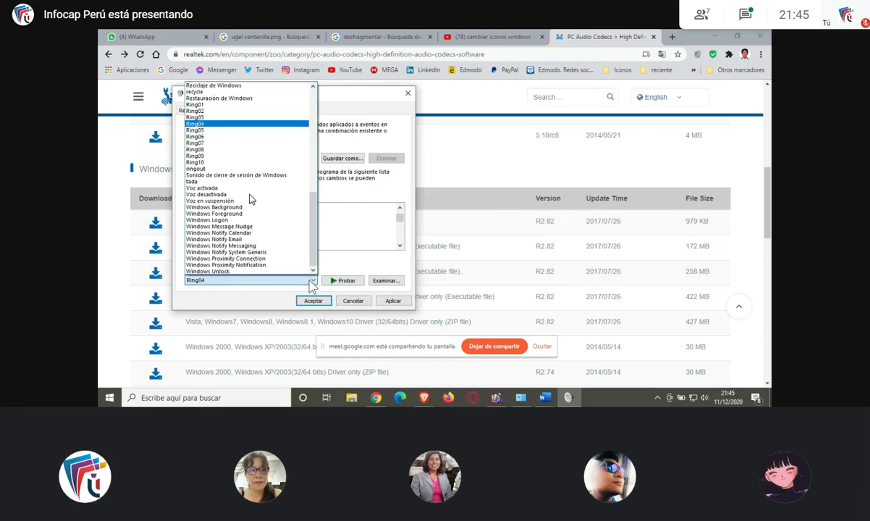
scroll(265, 181, up, 15)
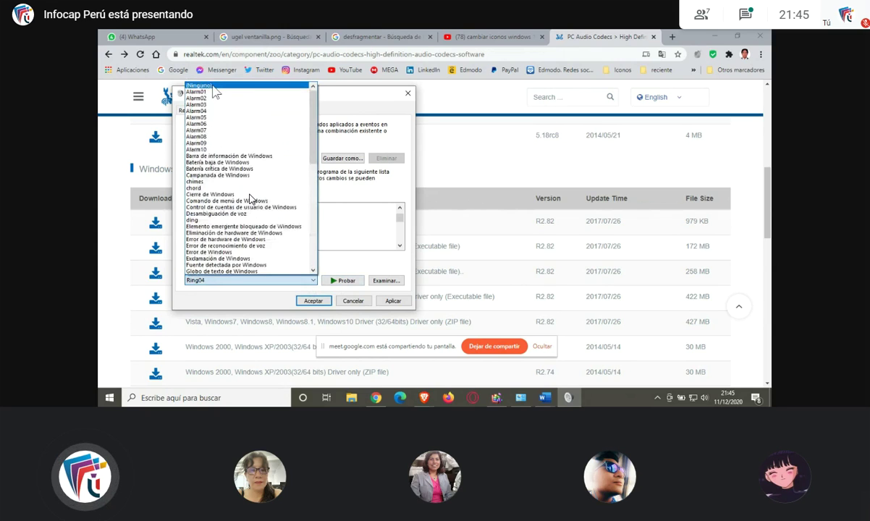
click(214, 89)
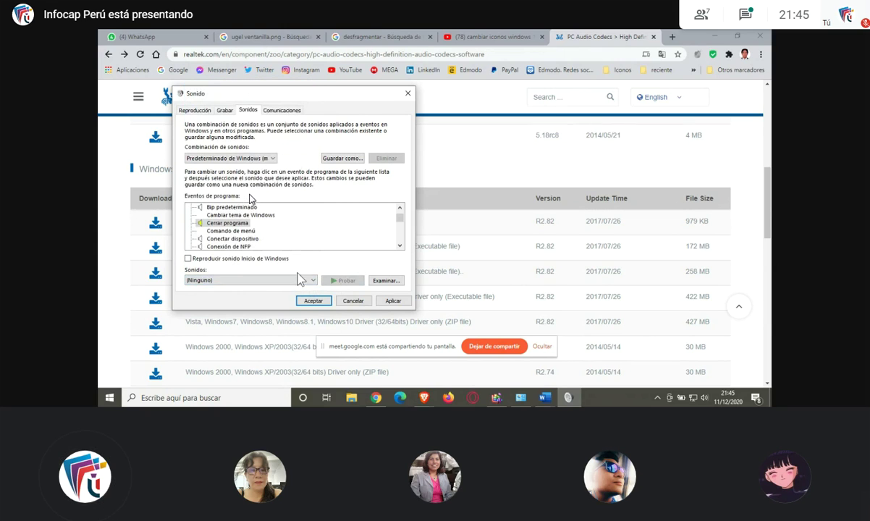
click(392, 301)
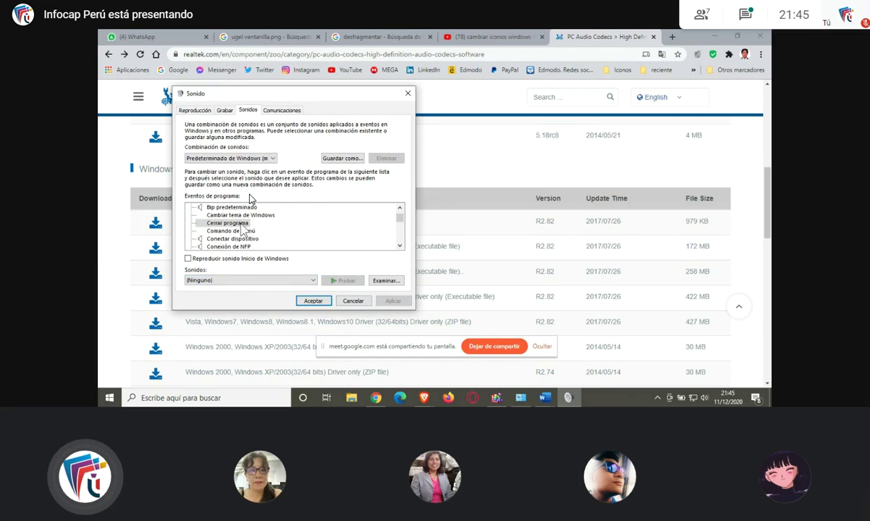
- Preview the sound of the Suspender event and check which sound is assigned to Problema de reconocimiento
scroll(243, 232, down, 10)
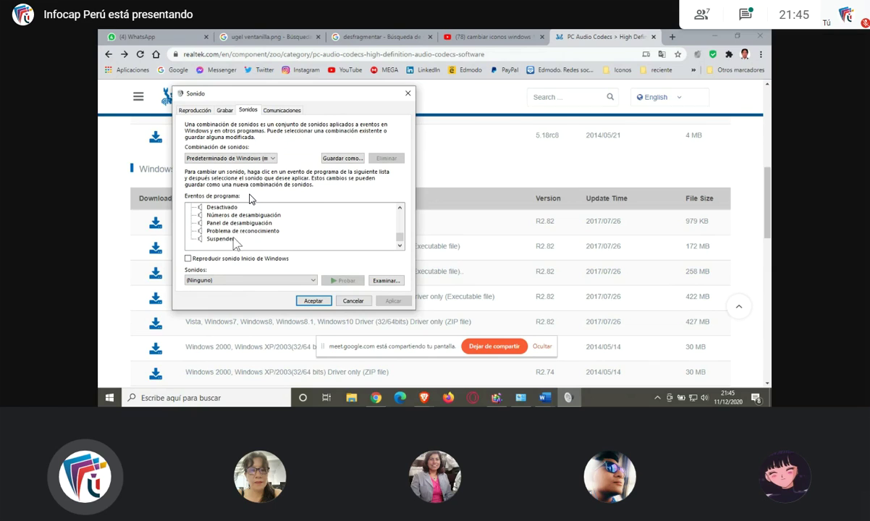
click(219, 239)
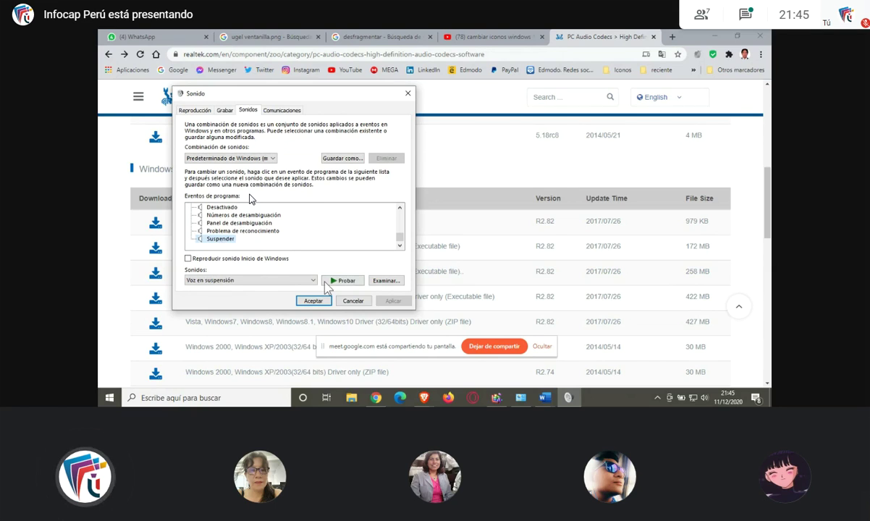
click(336, 282)
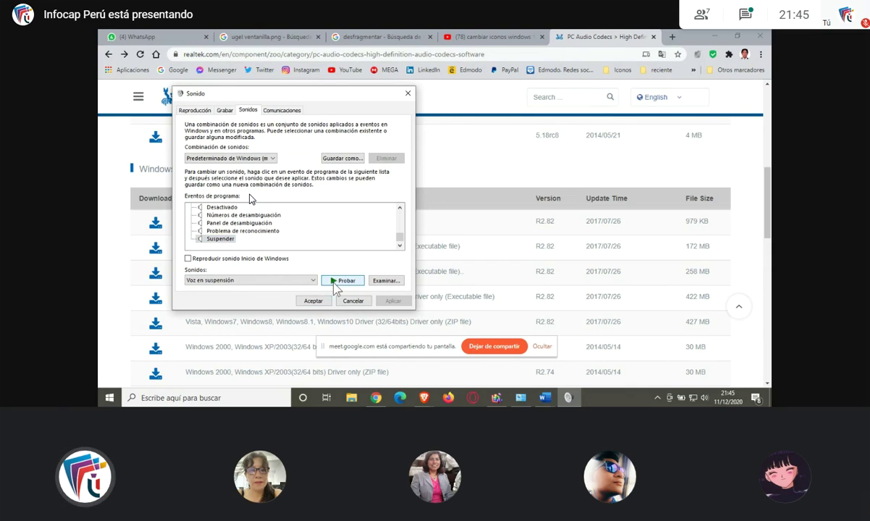
click(310, 282)
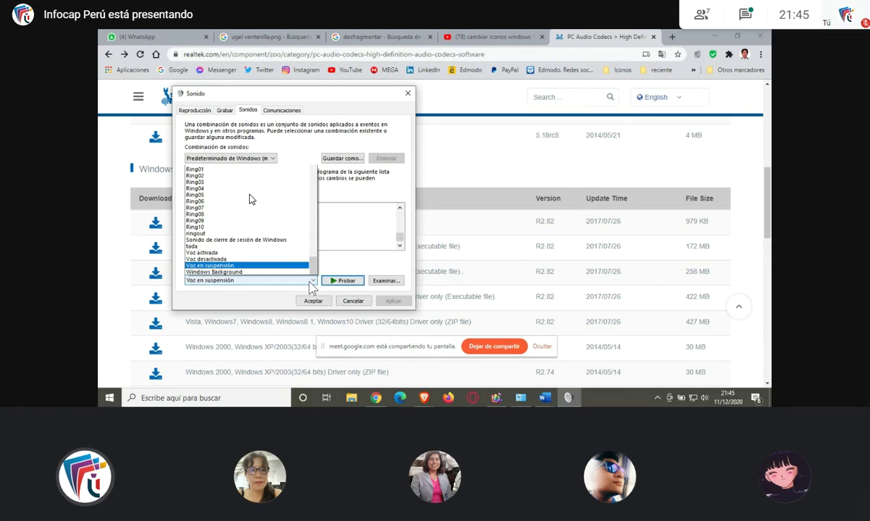
click(277, 302)
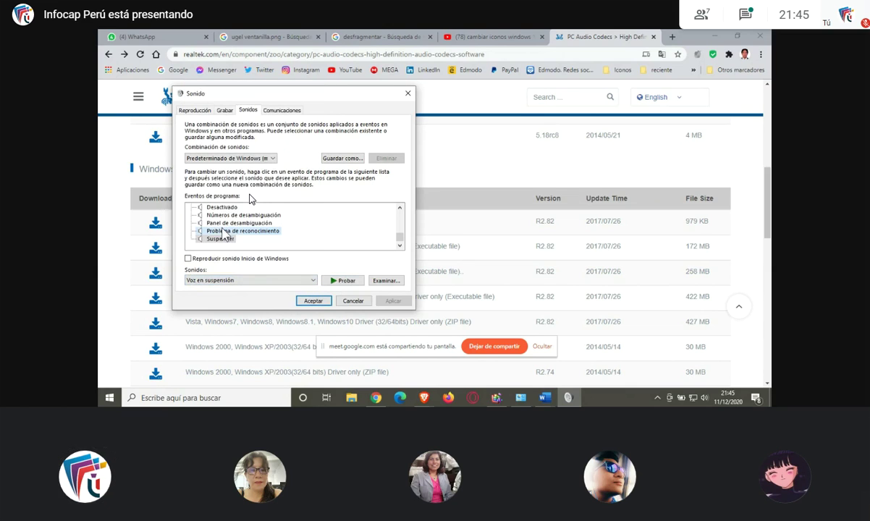
click(225, 232)
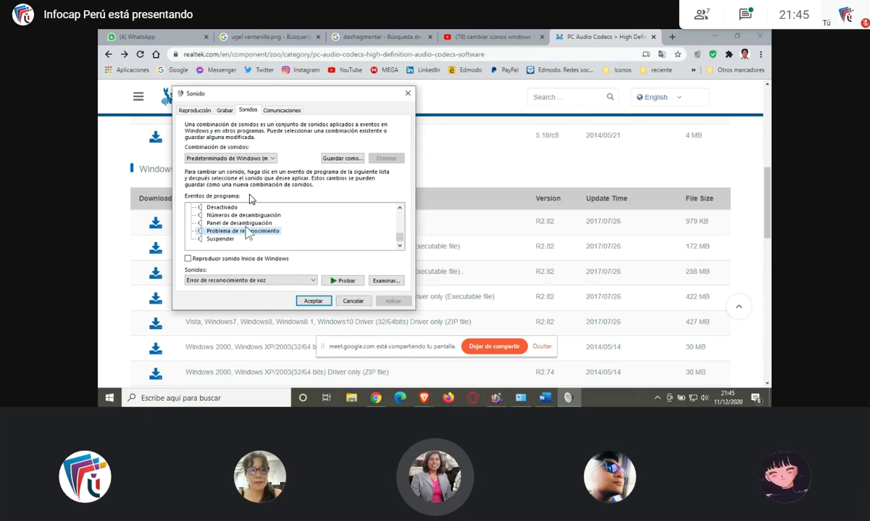
- Look through the list of Windows program events, from Abrir programa to the window restore events, for those with assigned sounds
scroll(247, 231, up, 1)
scroll(246, 232, up, 2)
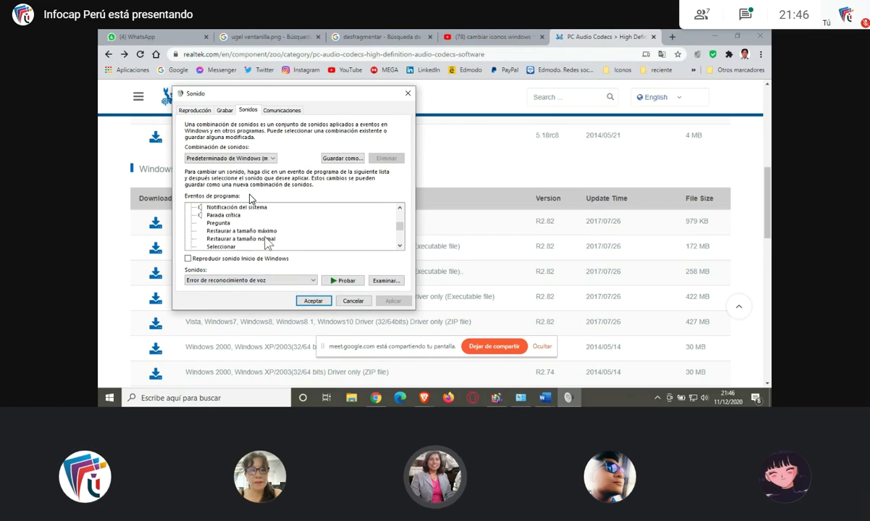
scroll(268, 244, up, 10)
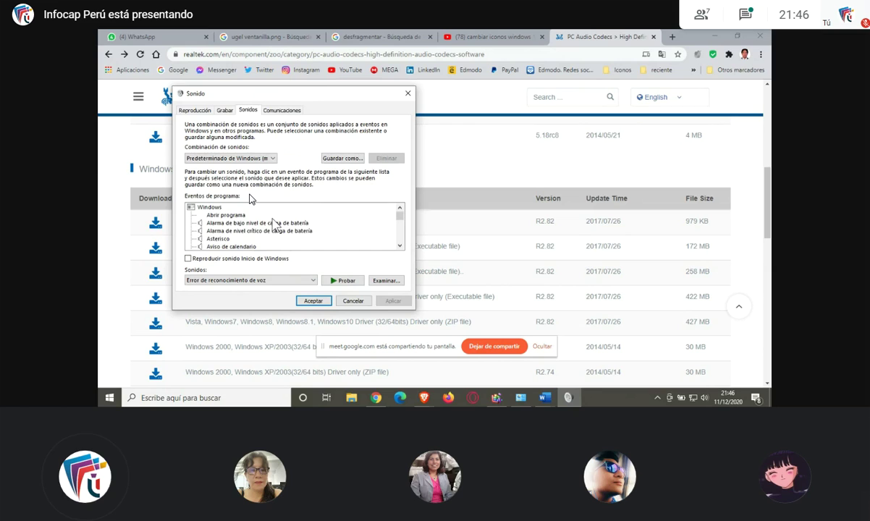
scroll(274, 225, down, 1)
scroll(275, 230, down, 1)
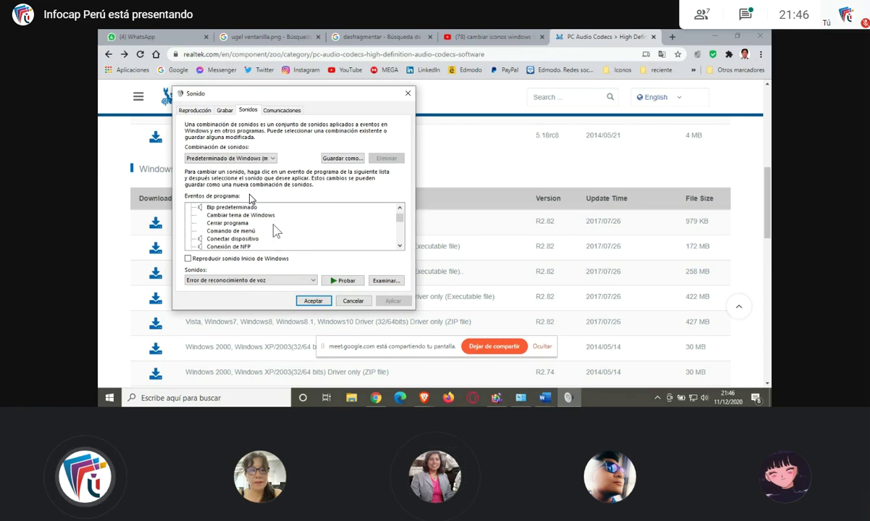
scroll(275, 230, down, 2)
scroll(273, 226, down, 3)
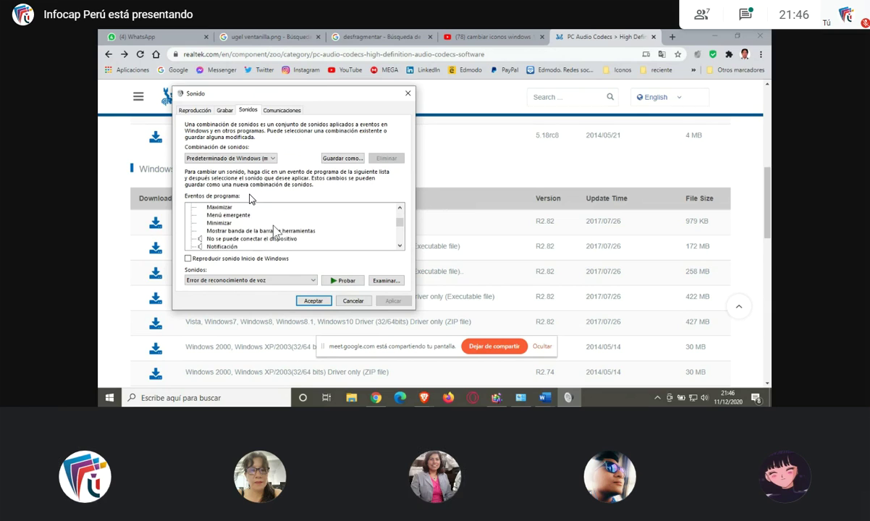
scroll(274, 230, down, 2)
scroll(274, 230, down, 4)
scroll(274, 231, up, 1)
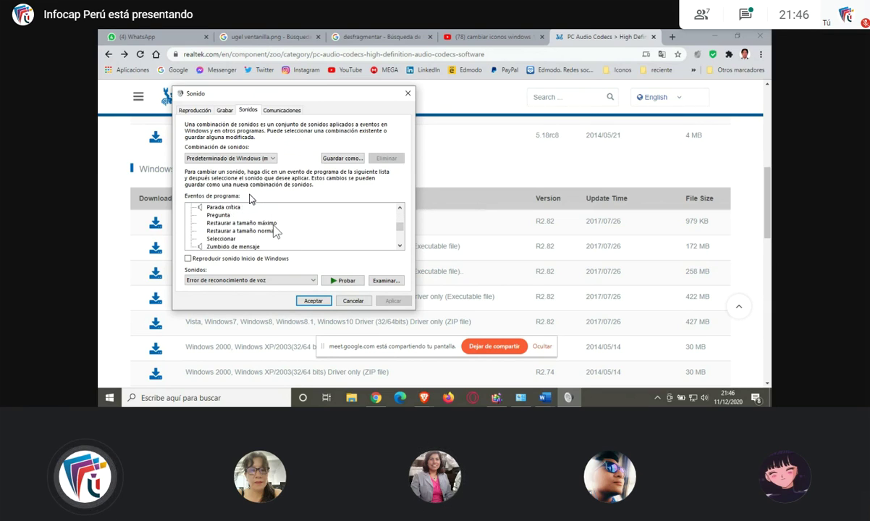
- Check the sound assigned to the Restaurar a tamaño máximo event and look over the notification events
click(231, 225)
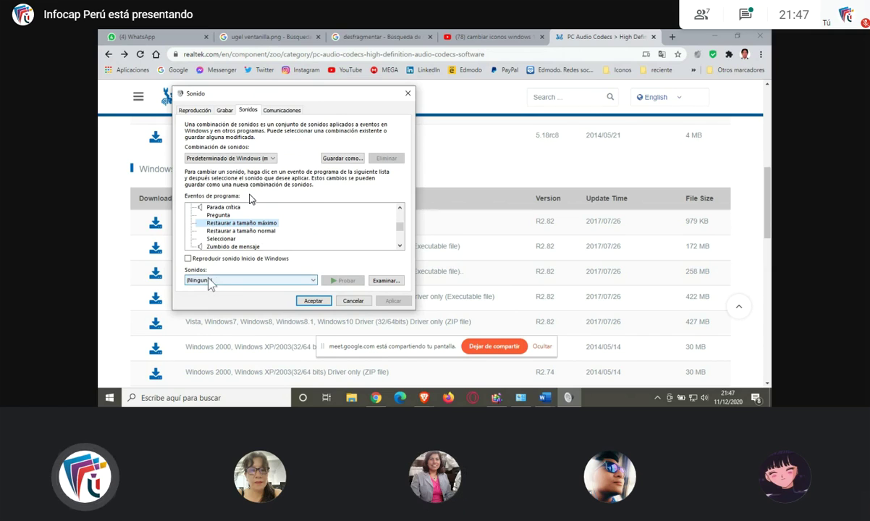
scroll(223, 242, up, 1)
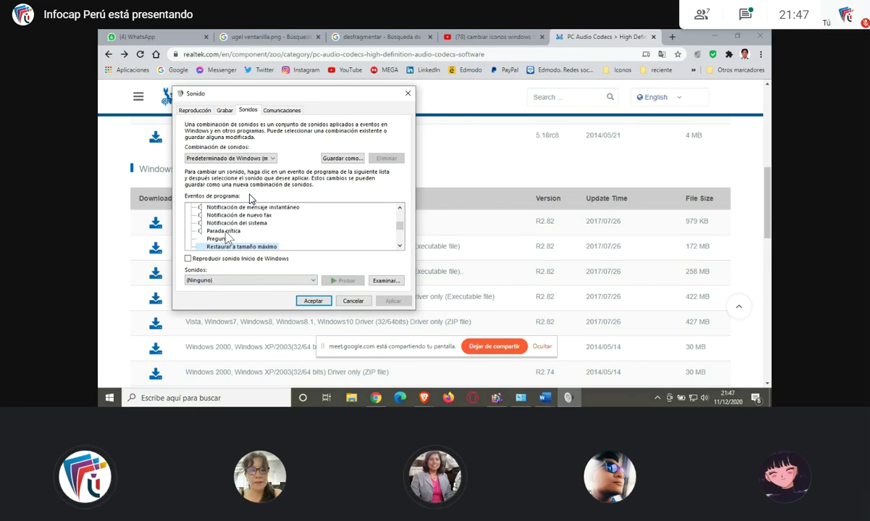
scroll(227, 240, up, 1)
scroll(227, 239, up, 1)
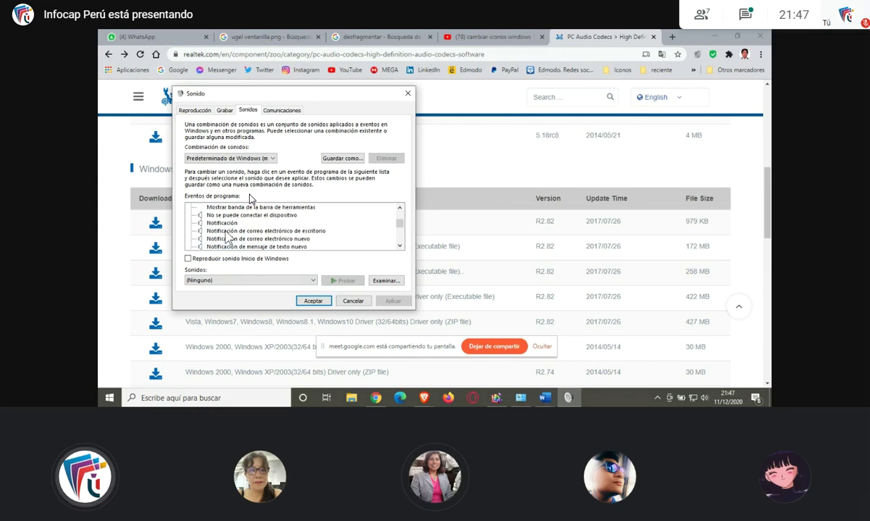
- Preview the sounds assigned to the Notificación and Zumbido de mensaje program events
click(217, 223)
click(333, 280)
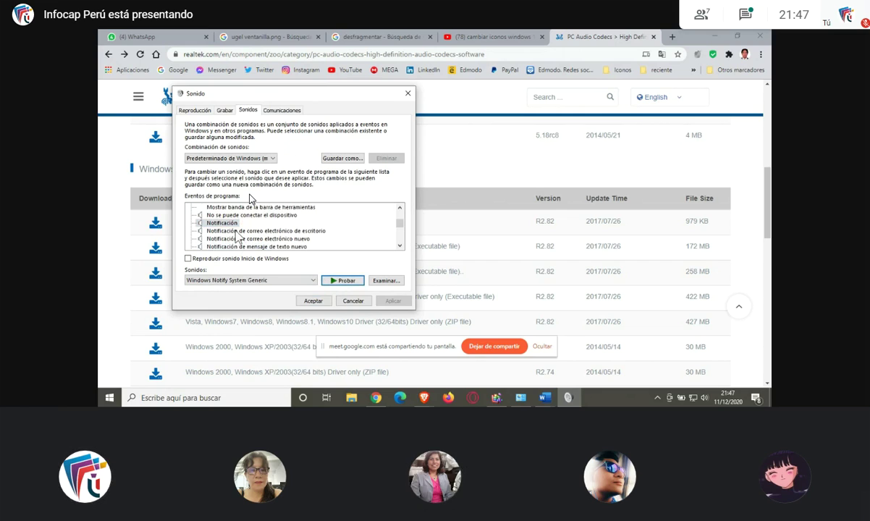
scroll(237, 238, down, 5)
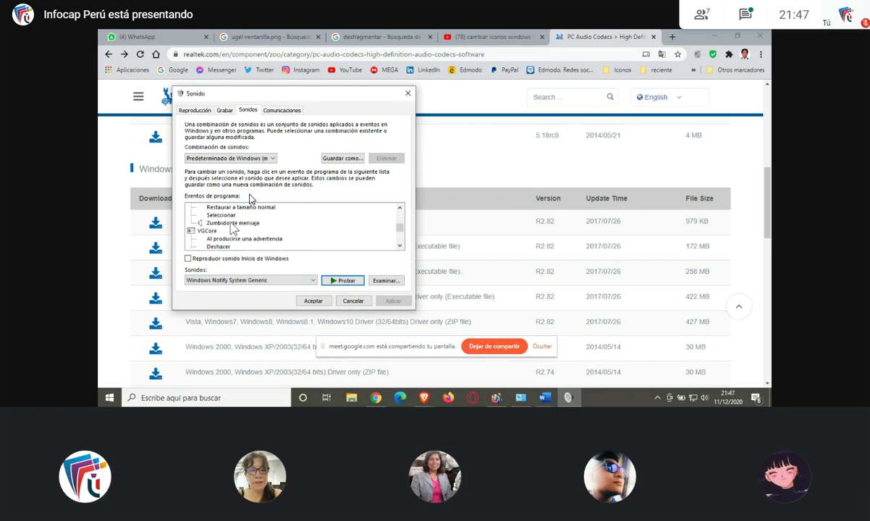
click(230, 223)
click(329, 282)
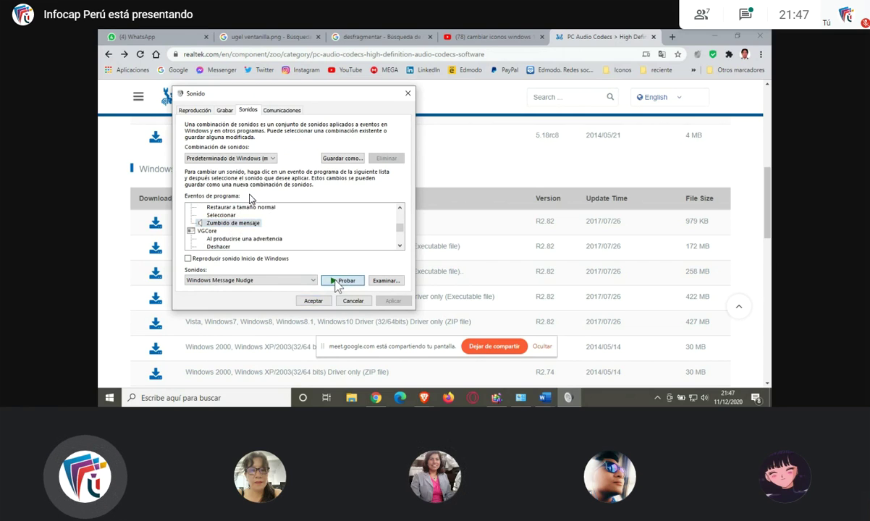
- Preview the sounds of the Activado and Desactivado events under Reconocimiento de voz de Windows
scroll(242, 229, down, 3)
scroll(242, 231, down, 4)
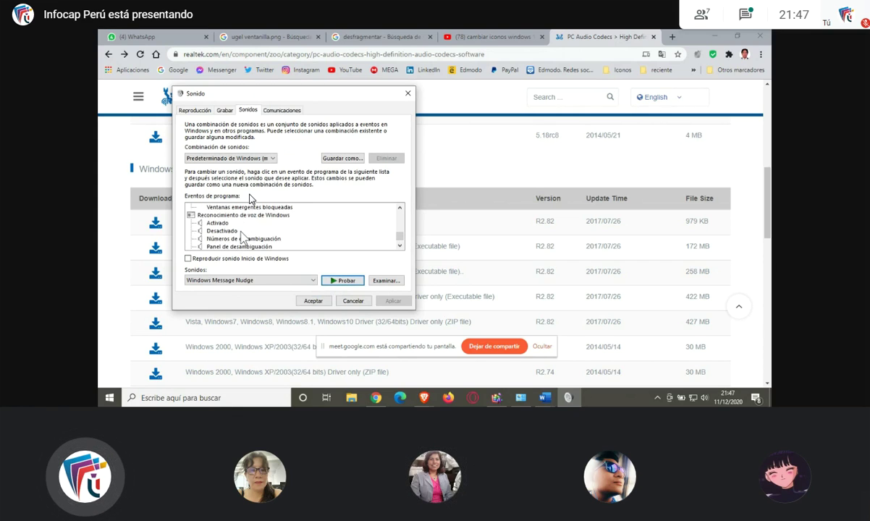
click(212, 224)
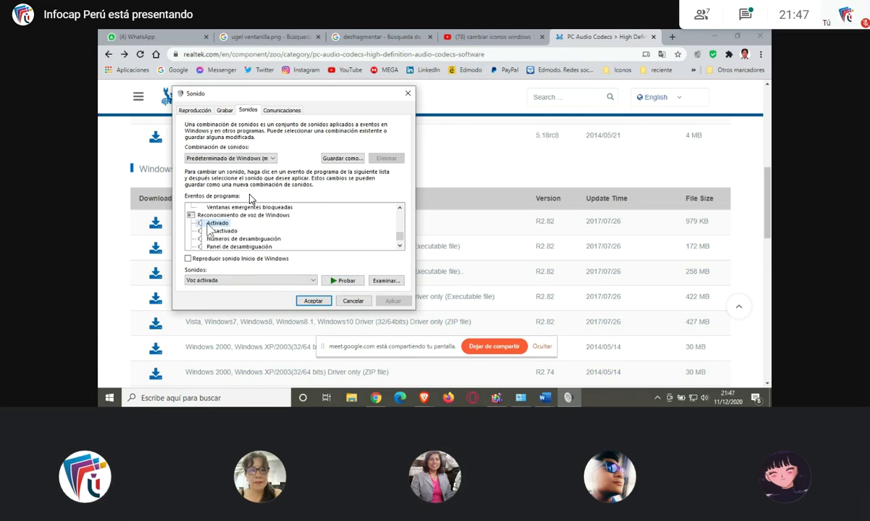
click(338, 284)
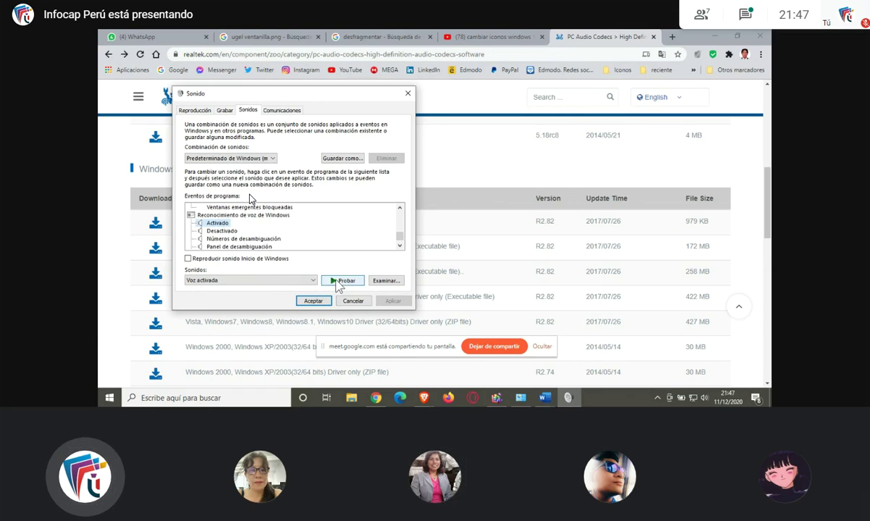
click(219, 232)
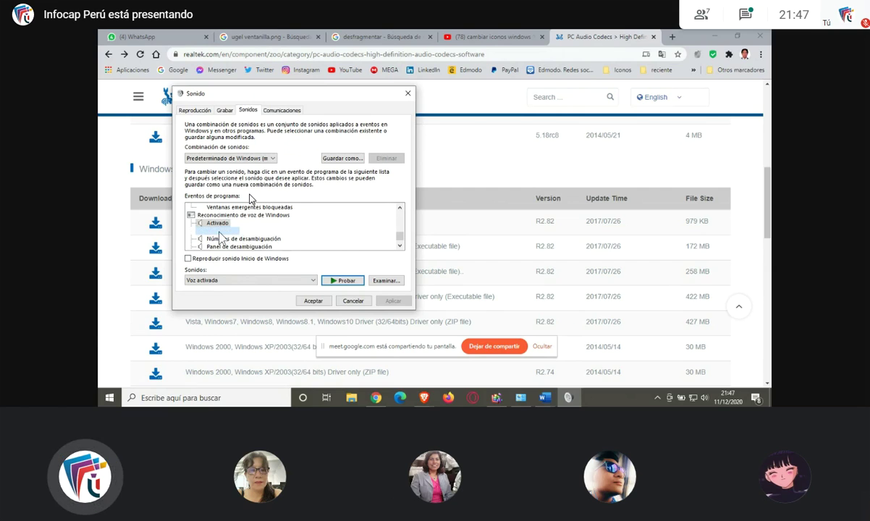
click(341, 281)
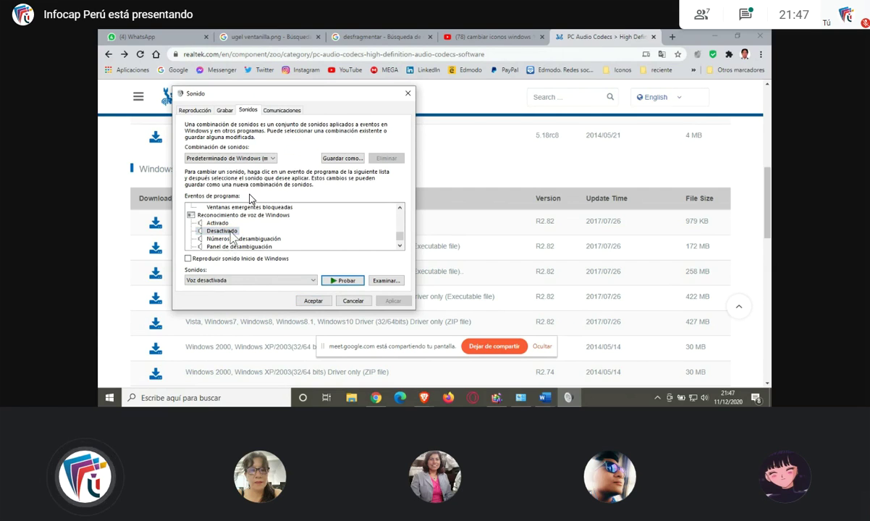
- Return to the Cerrar programa event and look through the sounds available for it without choosing another one
scroll(230, 239, down, 1)
scroll(229, 240, down, 5)
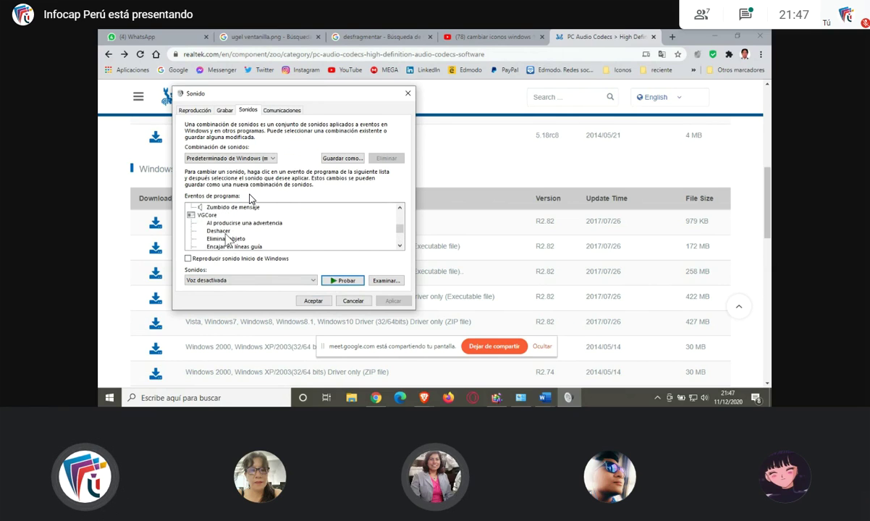
scroll(227, 239, up, 4)
scroll(223, 235, up, 4)
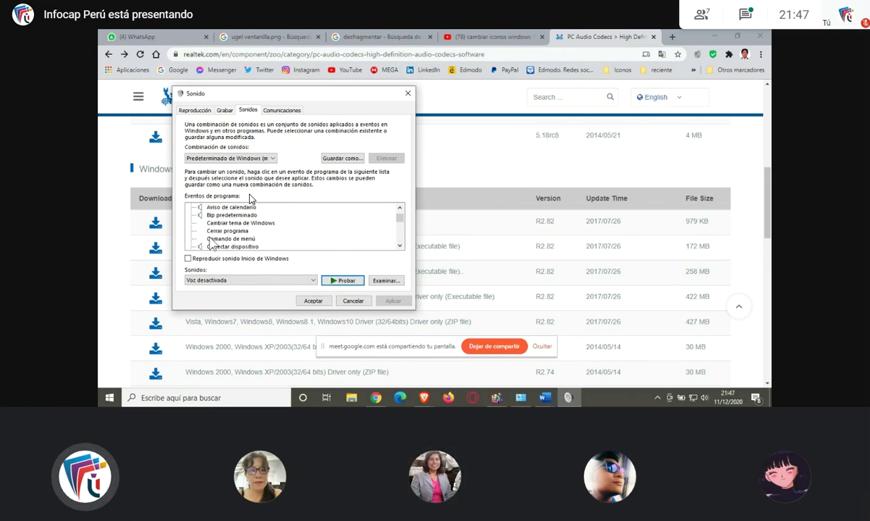
scroll(208, 237, up, 1)
scroll(208, 236, down, 1)
click(215, 232)
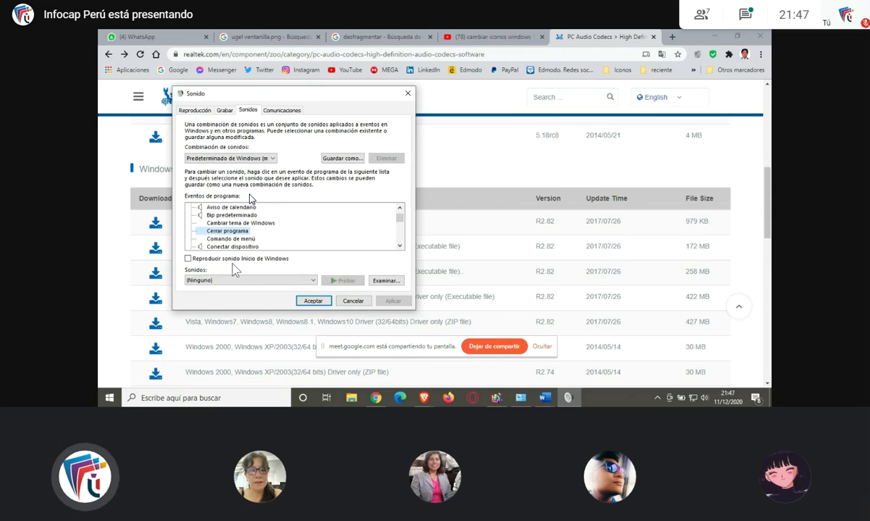
click(245, 281)
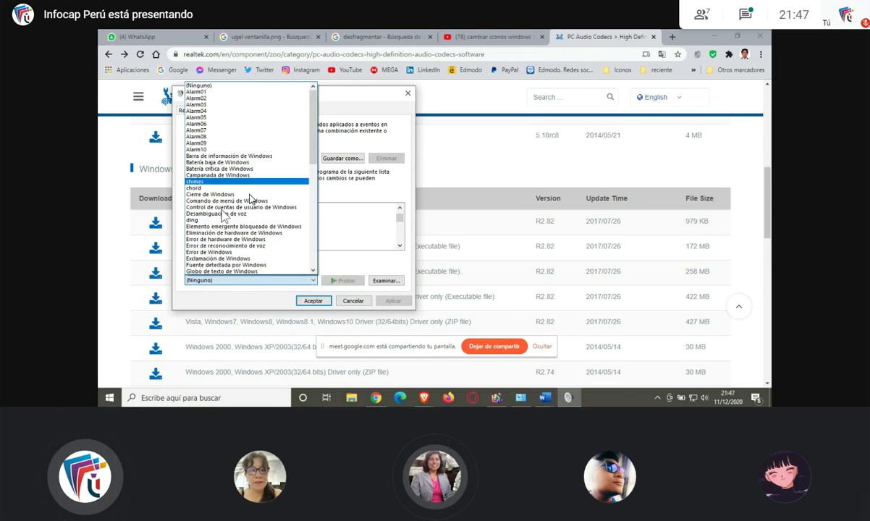
scroll(224, 166, down, 15)
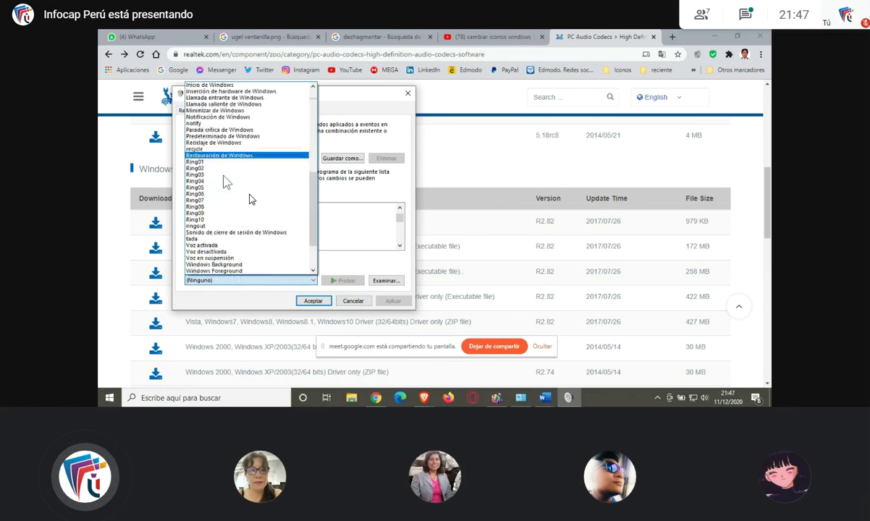
scroll(224, 190, up, 10)
click(225, 284)
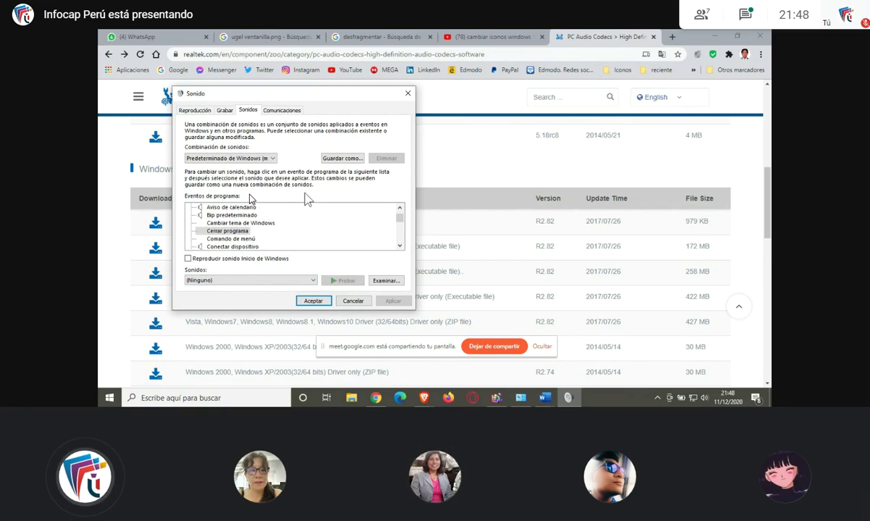
- Examine the communications activity volume options and the list of playback devices in the sound settings
click(267, 111)
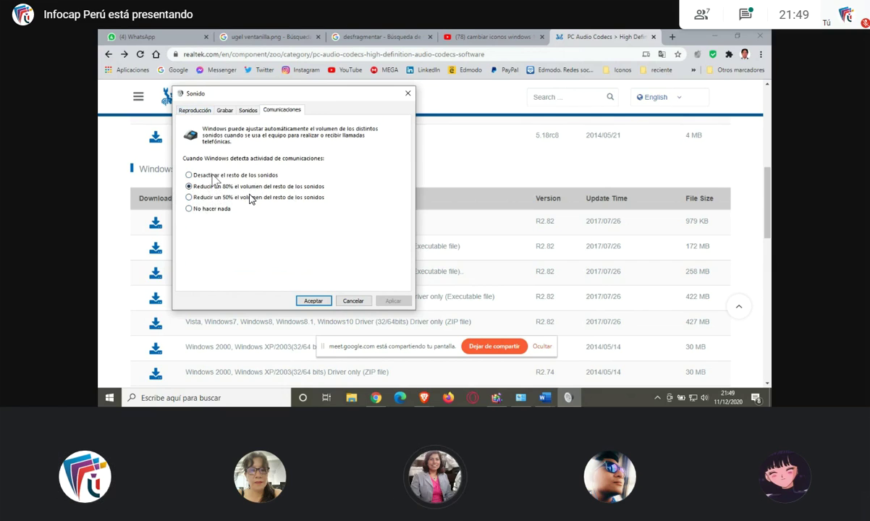
click(194, 110)
click(230, 178)
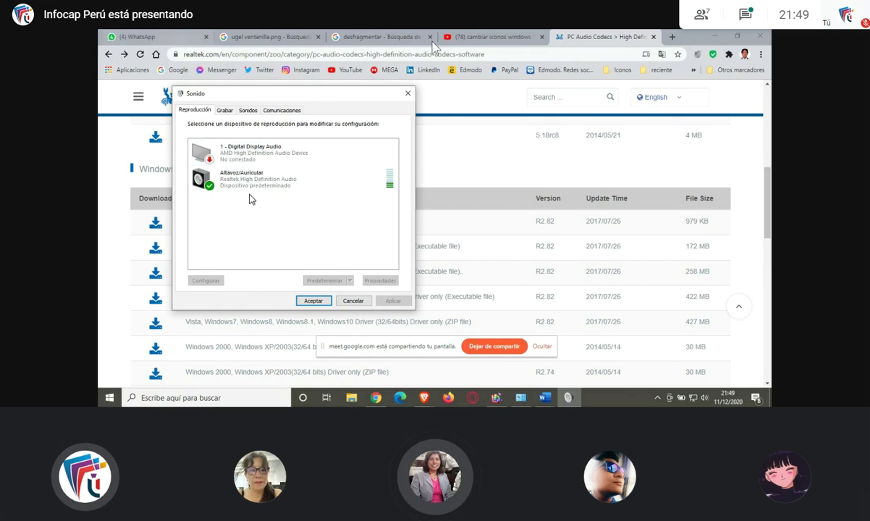
- Examine the Windows driver downloads on the Realtek page and check the hidden notification-area icons for B&O Play
click(583, 41)
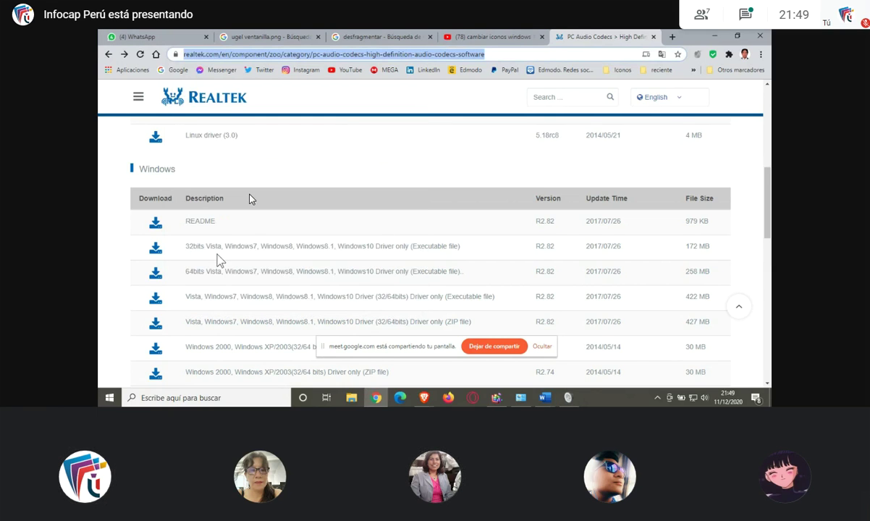
scroll(249, 199, down, 1)
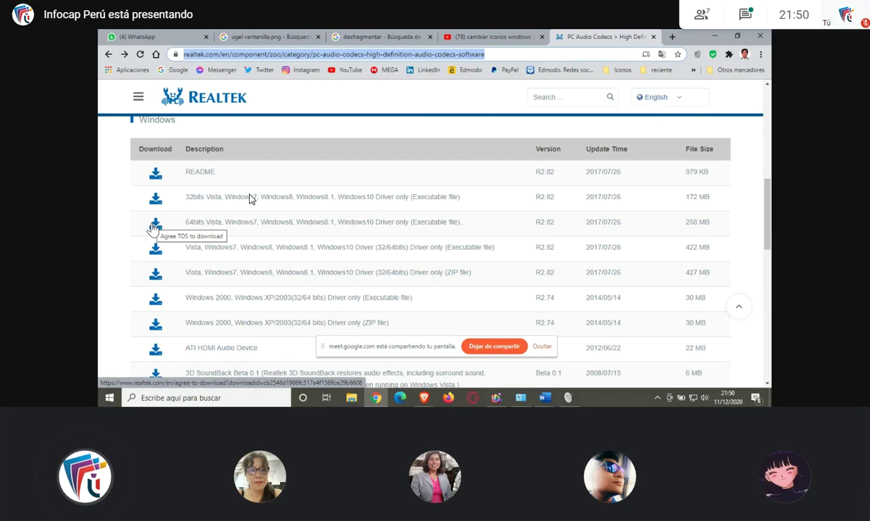
click(657, 399)
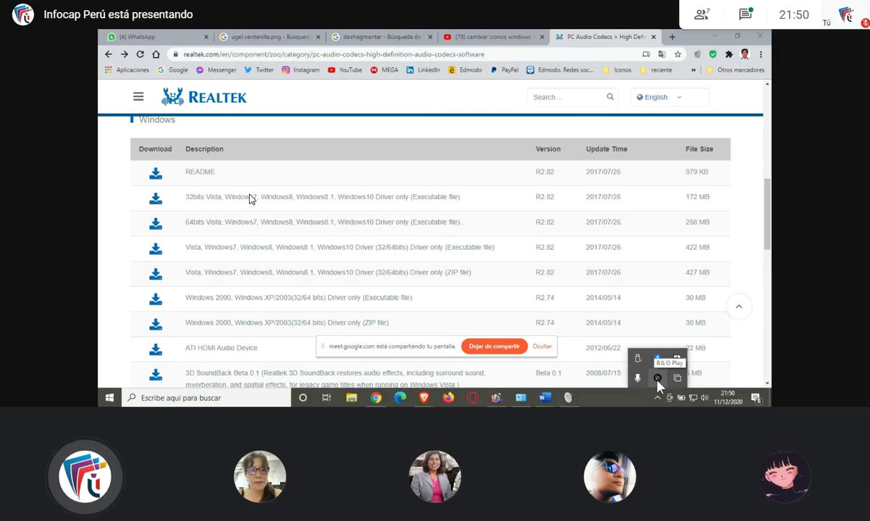
click(628, 404)
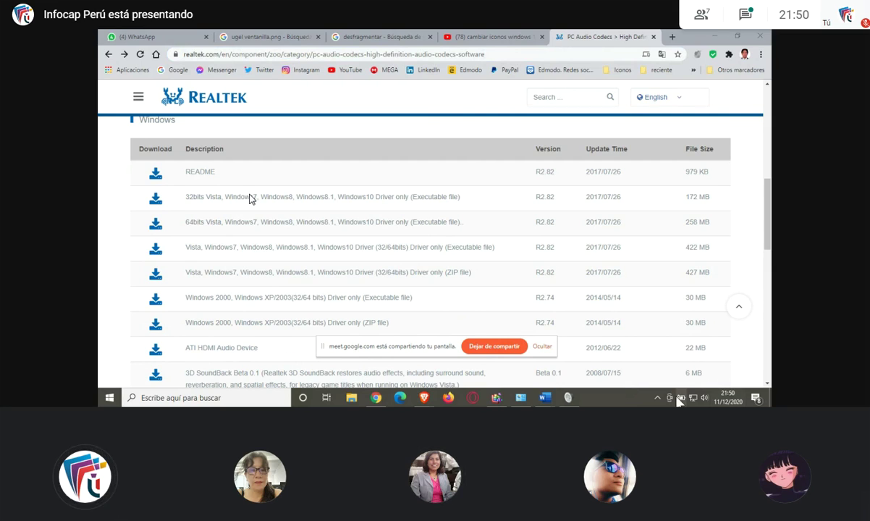
click(657, 398)
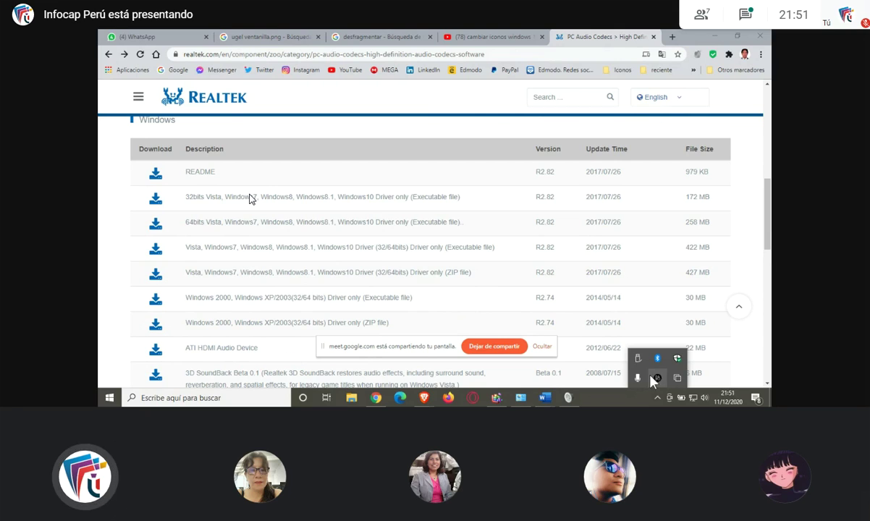
click(606, 402)
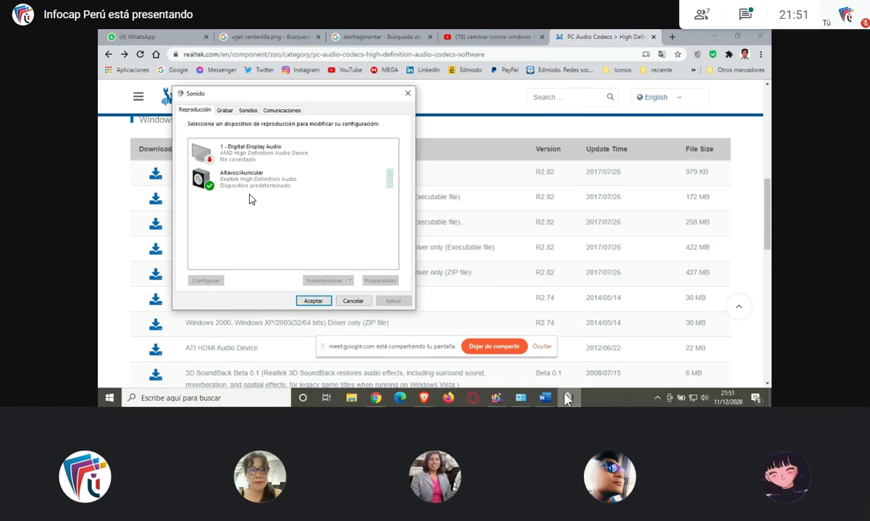
- Close the sound settings and browse the installed fonts in Control Panel's Fuentes, selecting Exotc350 DmBd BT Seminegrita
click(313, 301)
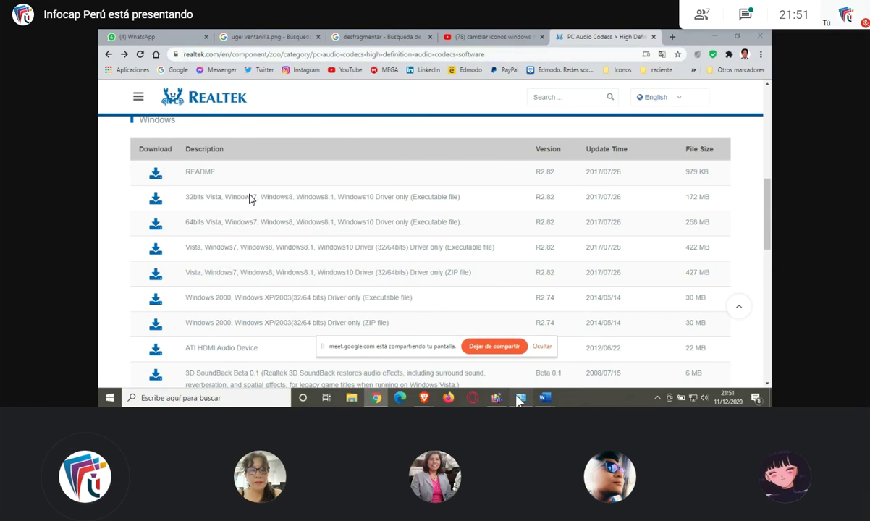
click(519, 398)
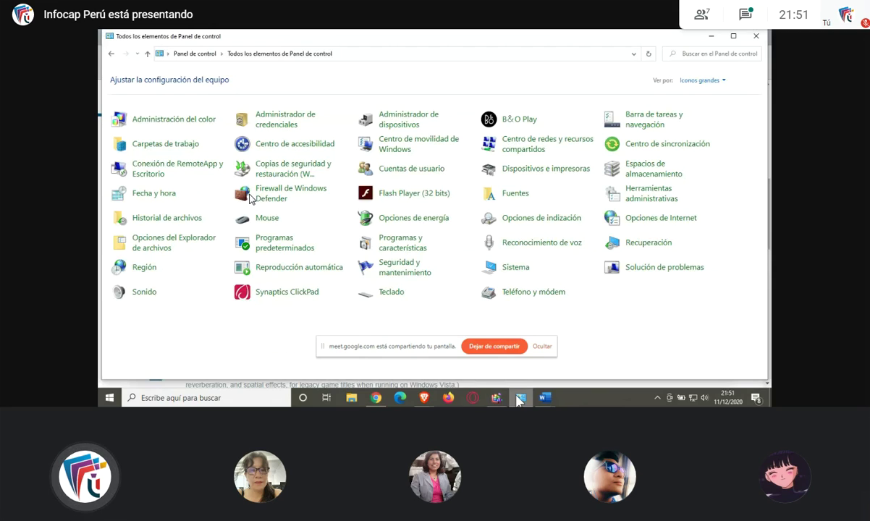
click(515, 198)
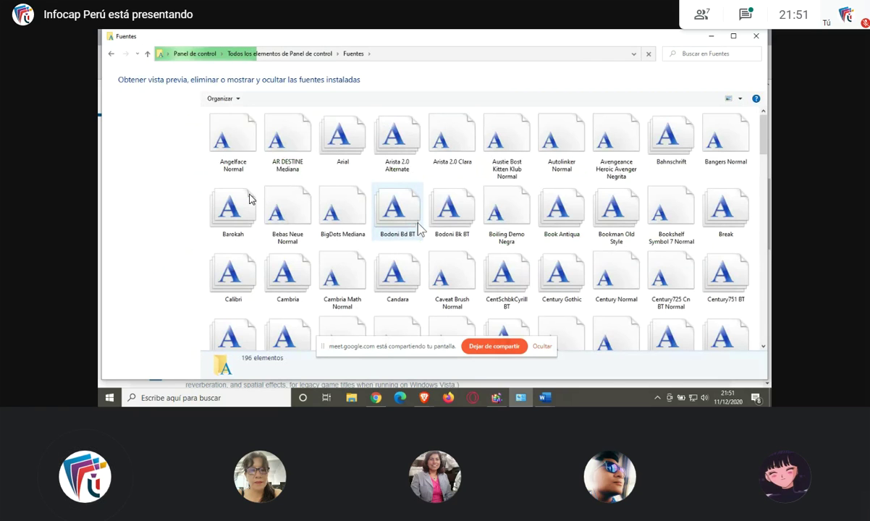
scroll(367, 217, down, 4)
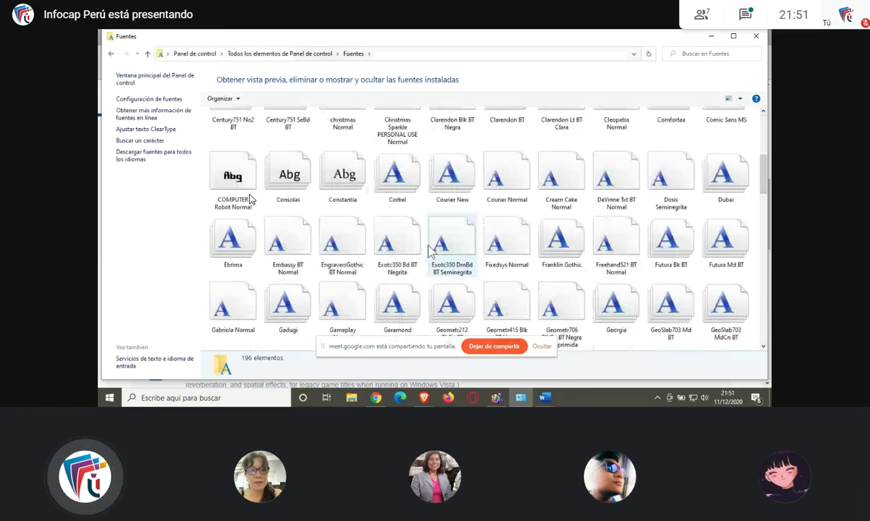
click(452, 243)
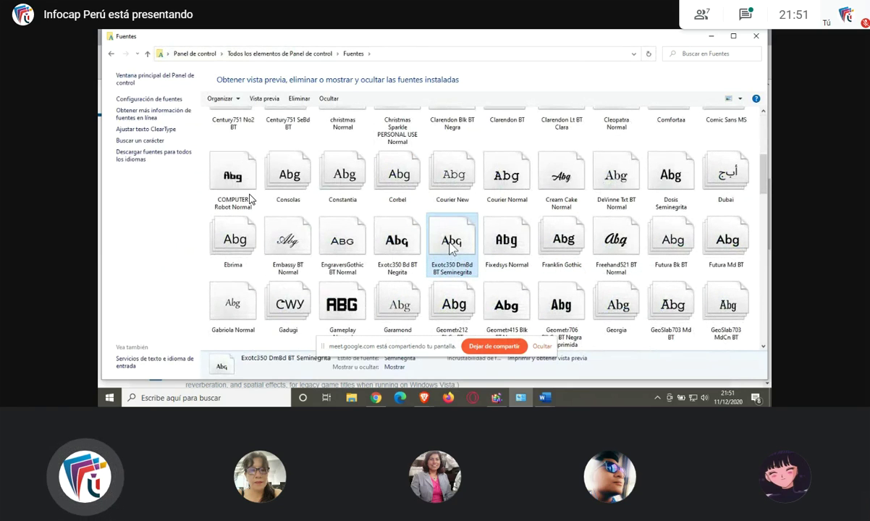
- Switch to Documento1 in Word and set the font at the insertion point to Boiling Demo Black
click(546, 398)
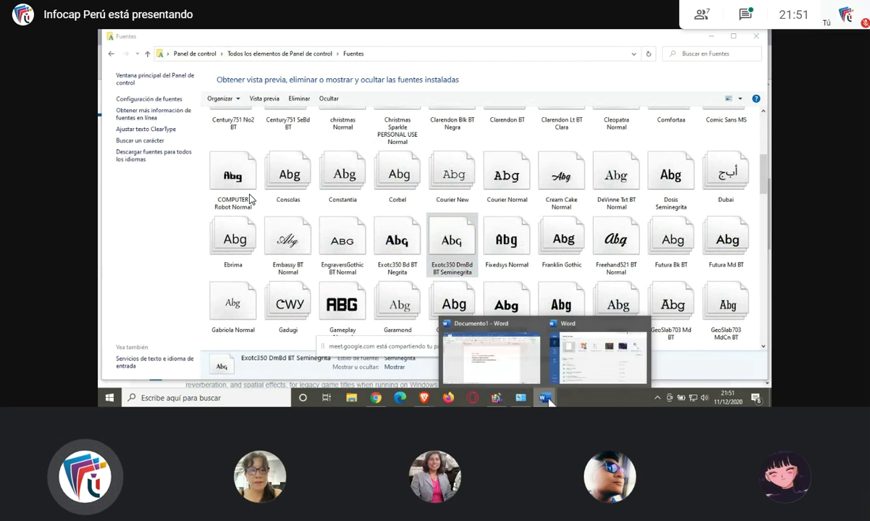
click(491, 355)
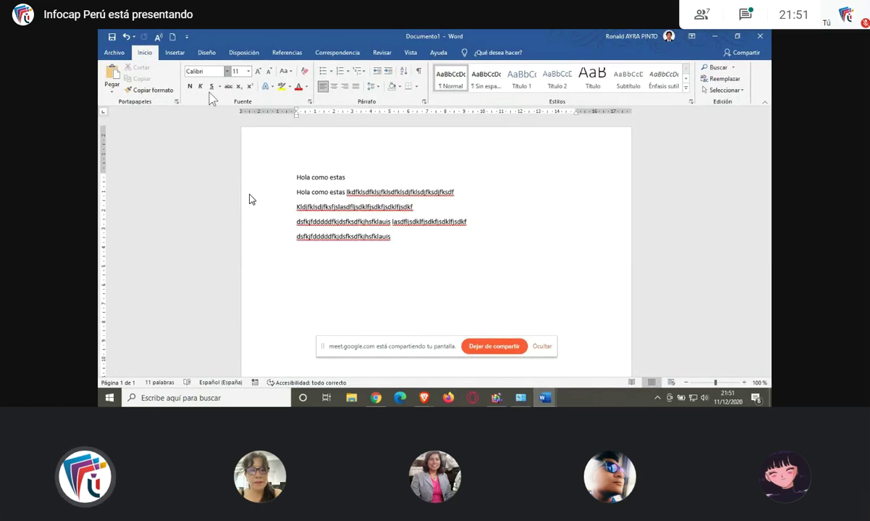
click(227, 71)
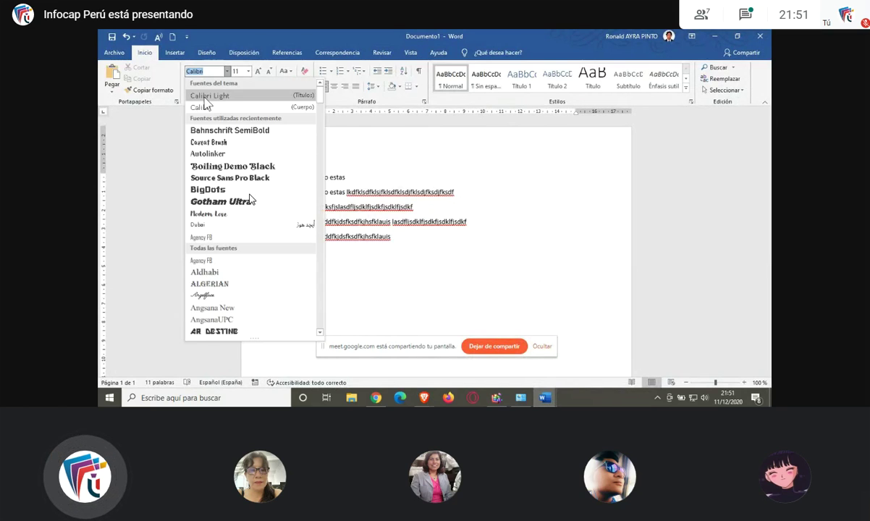
click(215, 167)
- Select all the text in the document and apply the Source Sans Pro Black font
drag(414, 241, 285, 146)
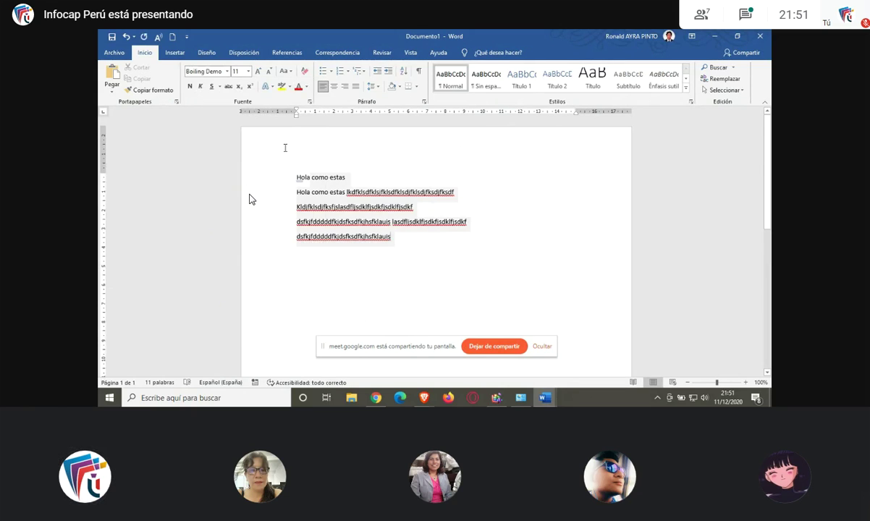
click(228, 72)
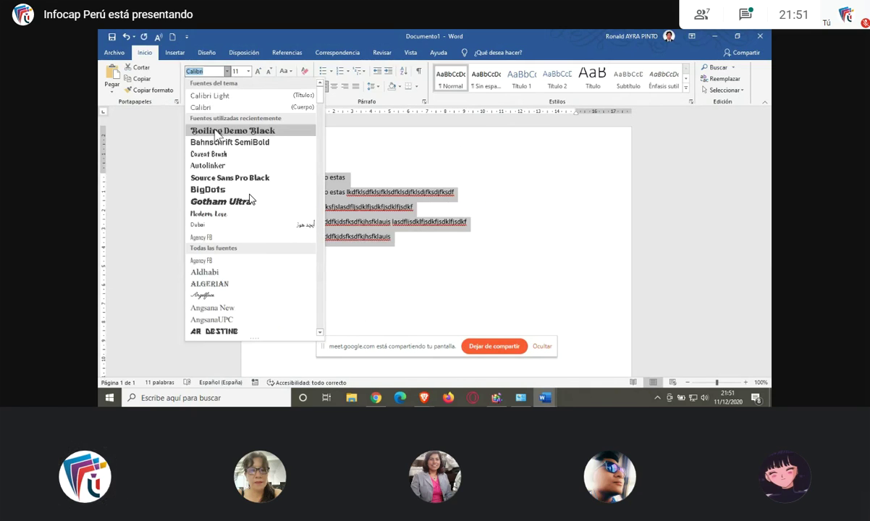
click(246, 179)
- Enlarge the selected text to 24 points and change its font to Gotham Ultra
click(259, 72)
click(259, 71)
click(259, 71)
click(259, 72)
click(259, 72)
click(259, 72)
click(259, 72)
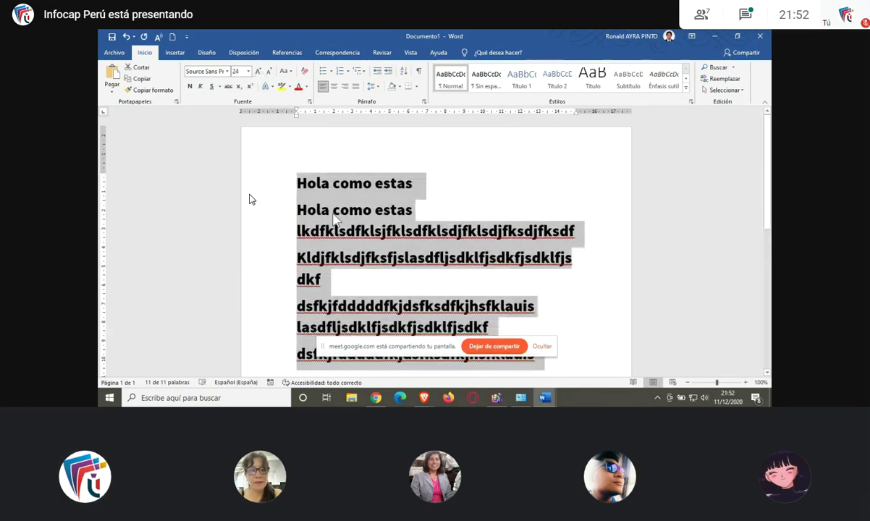
click(227, 71)
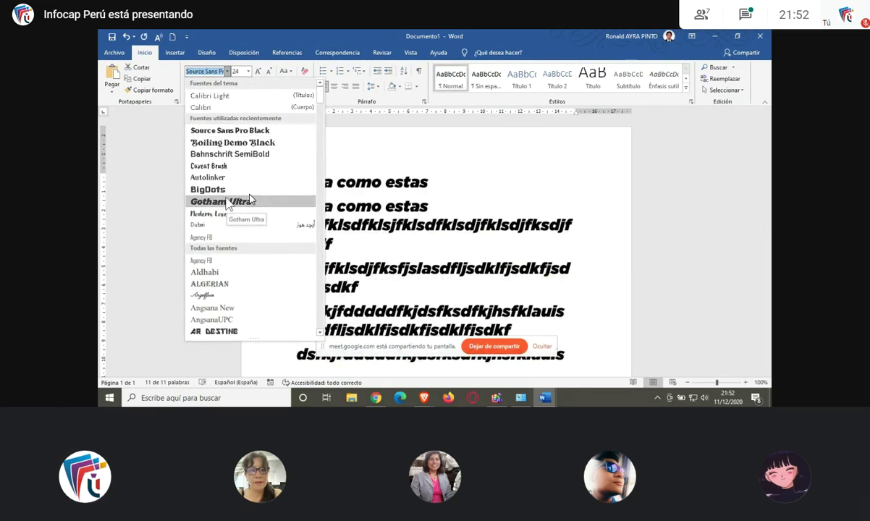
click(249, 200)
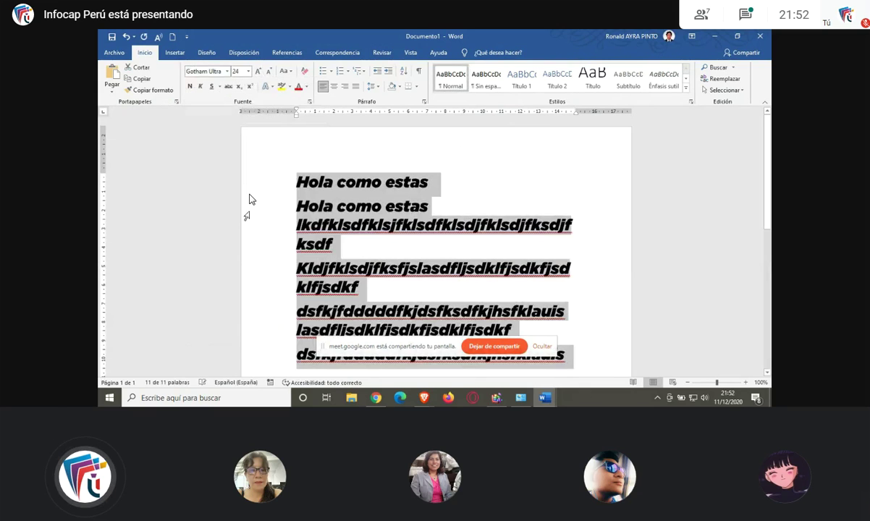
- Switch to the Fuentes window and look through the installed fonts to locate the Gotham families
click(521, 398)
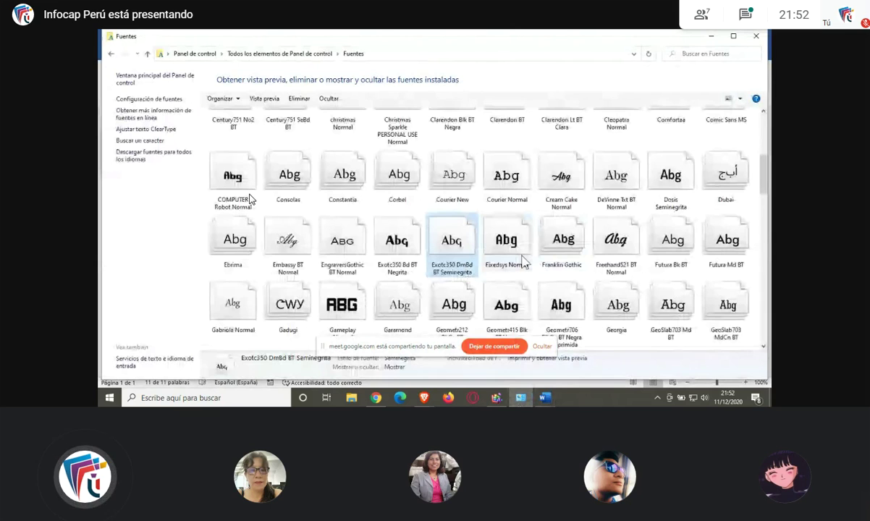
scroll(525, 262, down, 2)
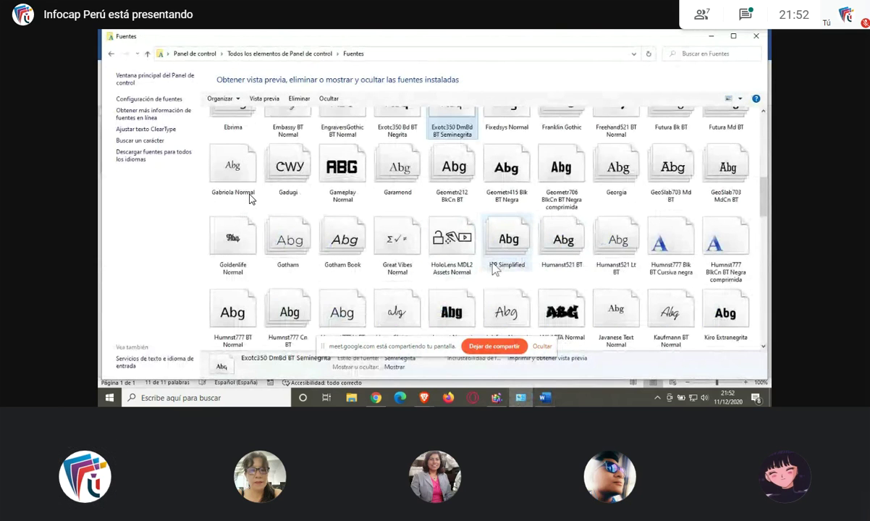
scroll(495, 269, down, 2)
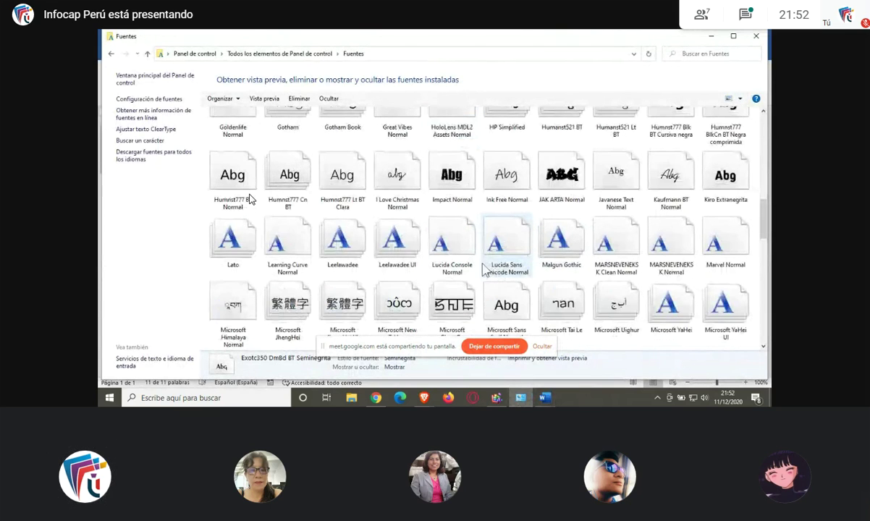
scroll(484, 270, up, 2)
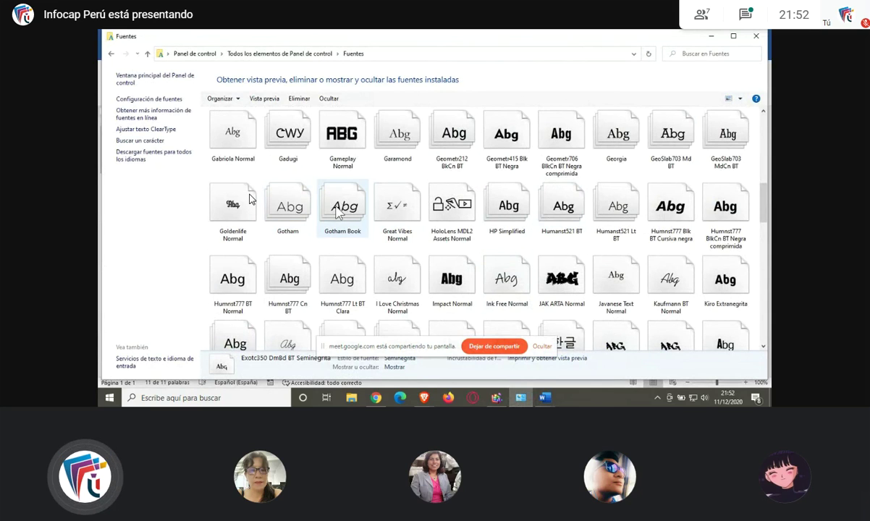
- Check the Gotham Ultra text in Word's Documento1 against the installed fonts, returning to the Fuentes window
click(544, 397)
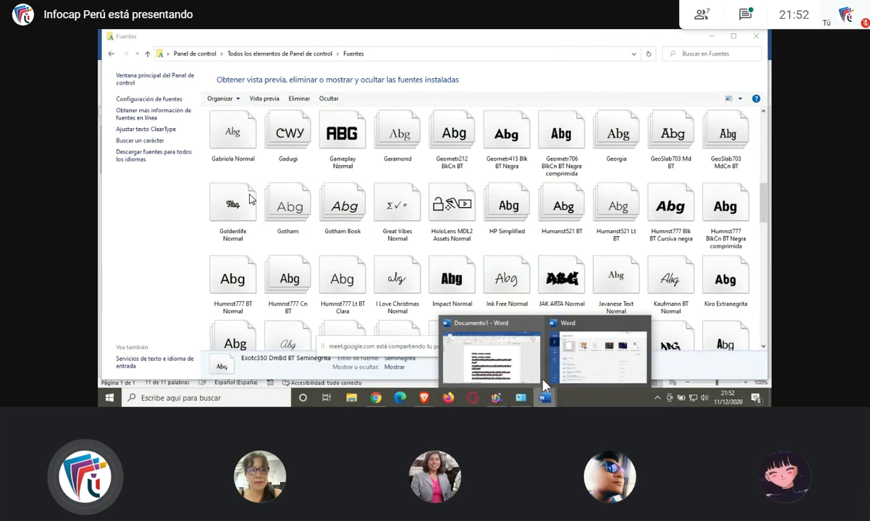
click(490, 355)
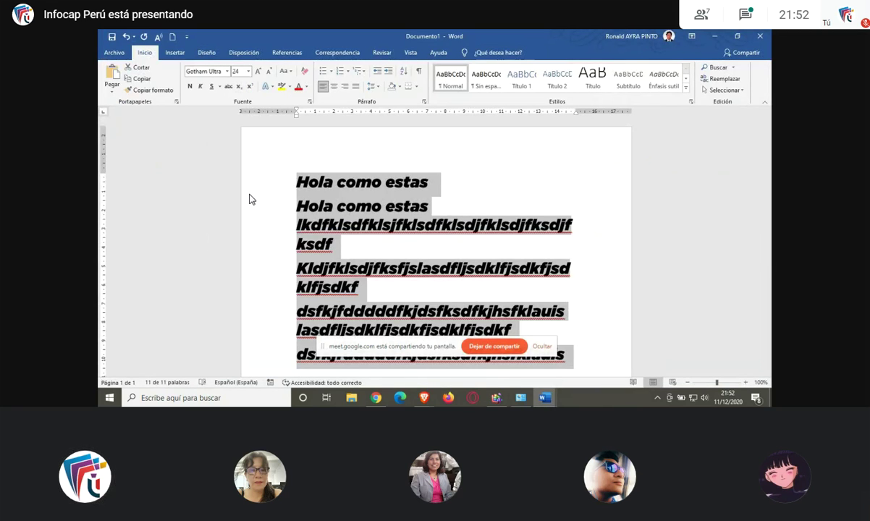
click(522, 399)
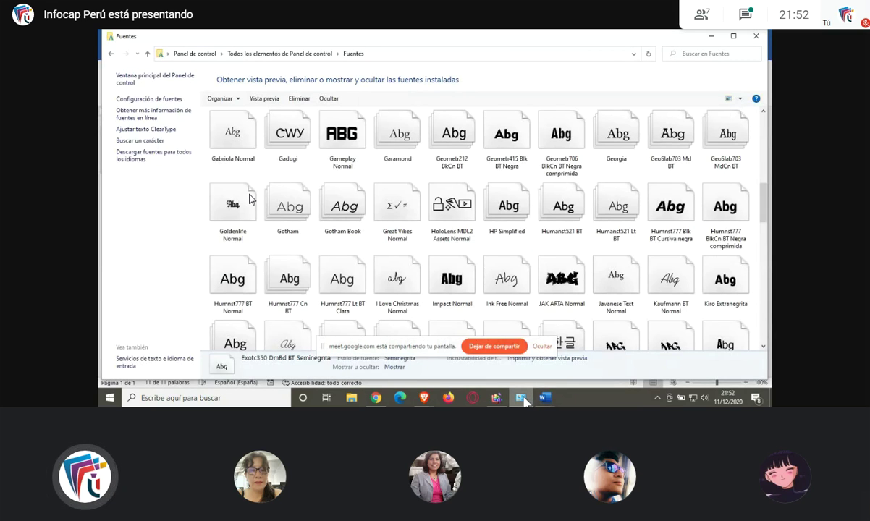